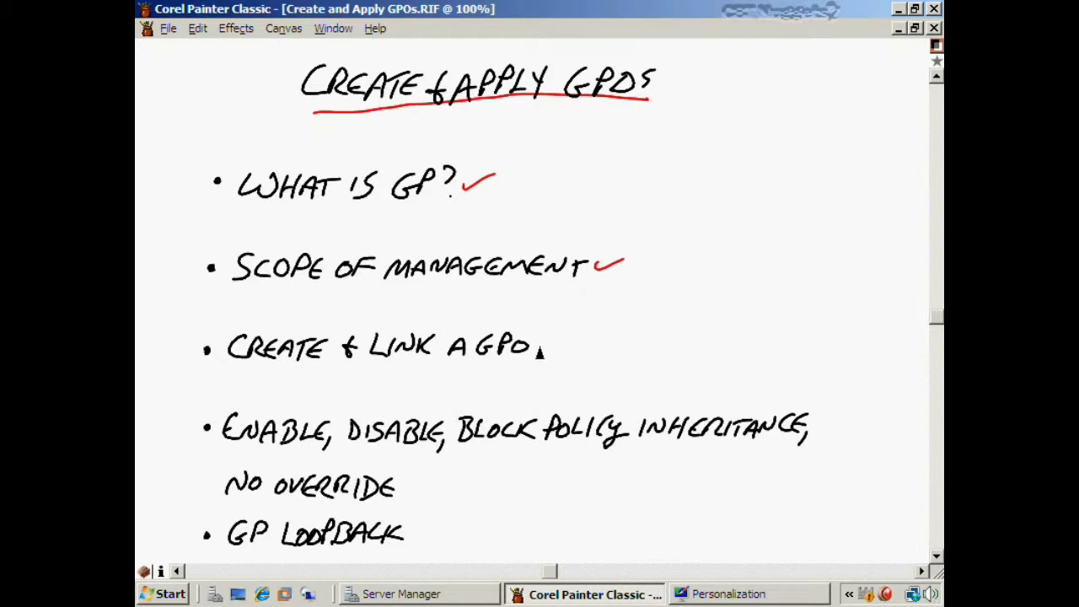
- Draw red checkmarks after 'Create & Link a GPO', 'No Override' and 'GP Loopback'
left_click_drag(535, 345, 571, 329)
left_click_drag(404, 488, 440, 474)
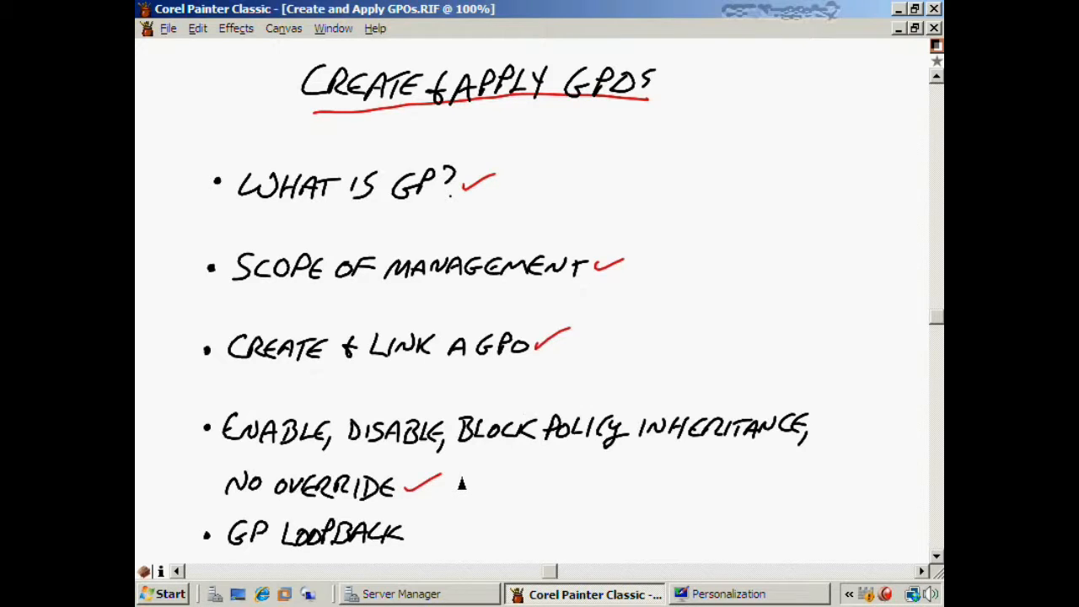
left_click_drag(409, 534, 441, 525)
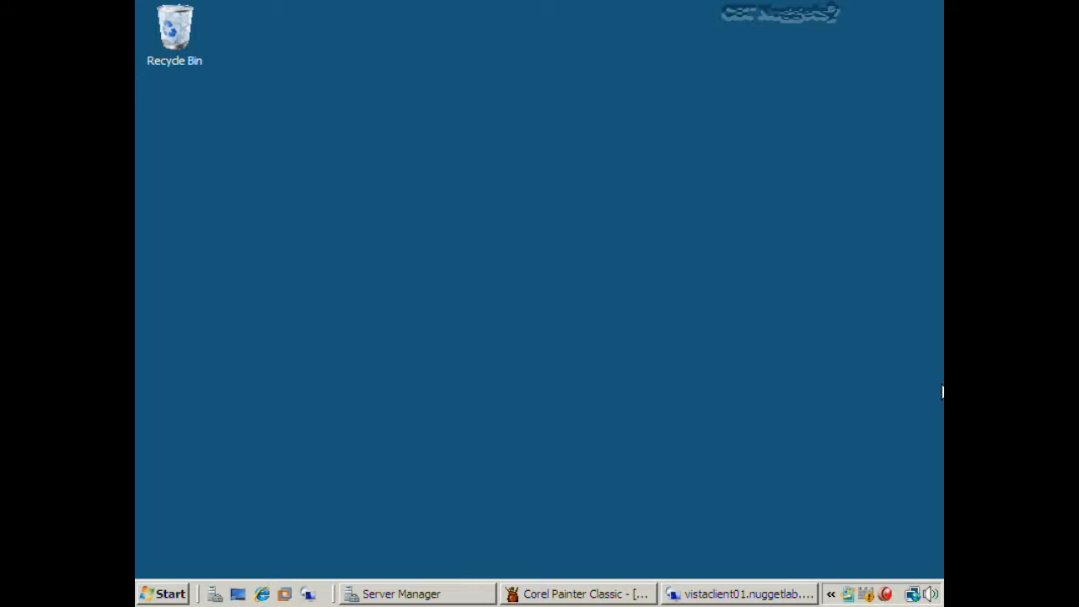
- Underline 'What Is Group Policy?' in blue, tick user experience, Configure Security and Redirect Folders, then open Computer
left_click(556, 595)
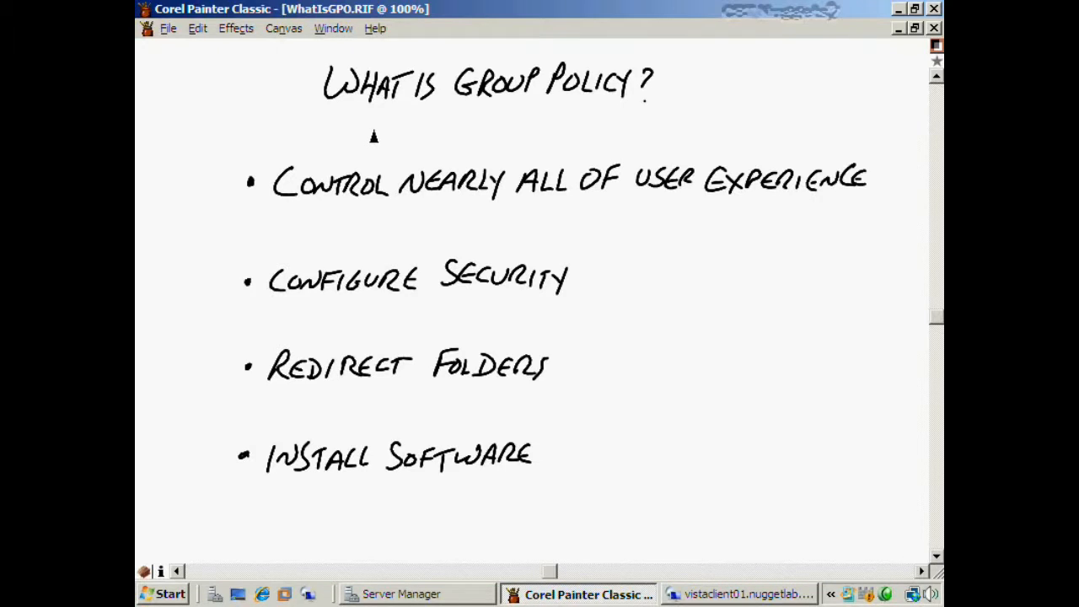
left_click_drag(329, 122, 648, 106)
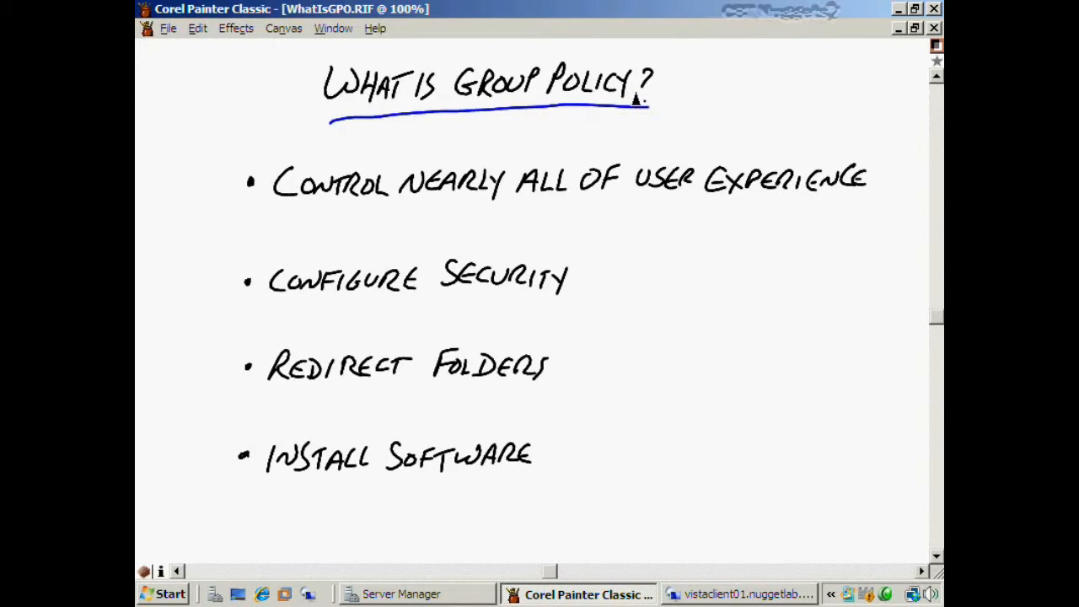
left_click_drag(870, 177, 909, 166)
left_click_drag(572, 285, 617, 267)
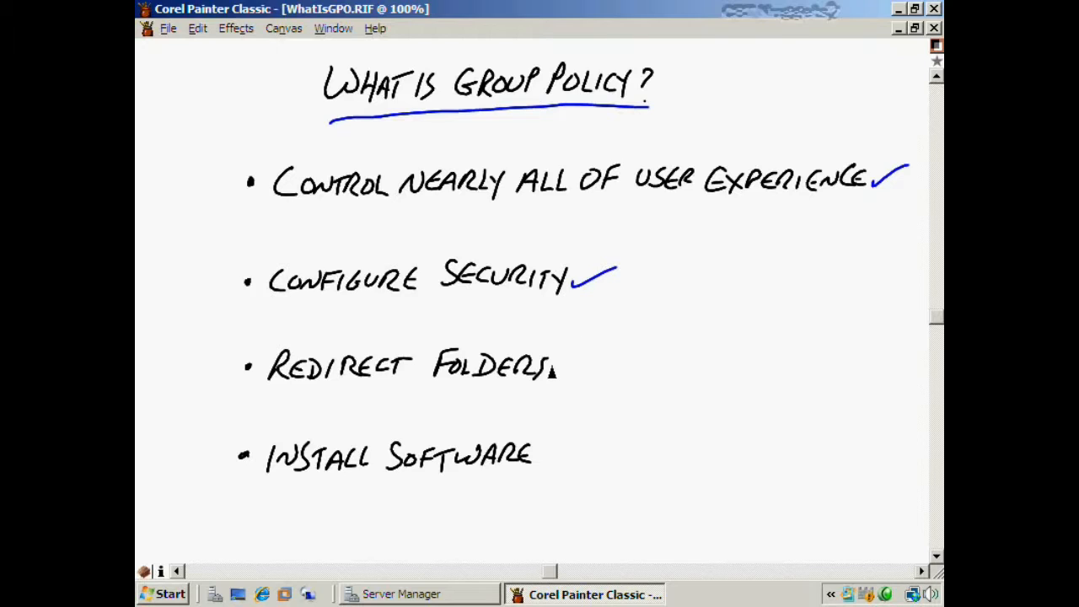
left_click_drag(550, 375, 597, 357)
key("super+e")
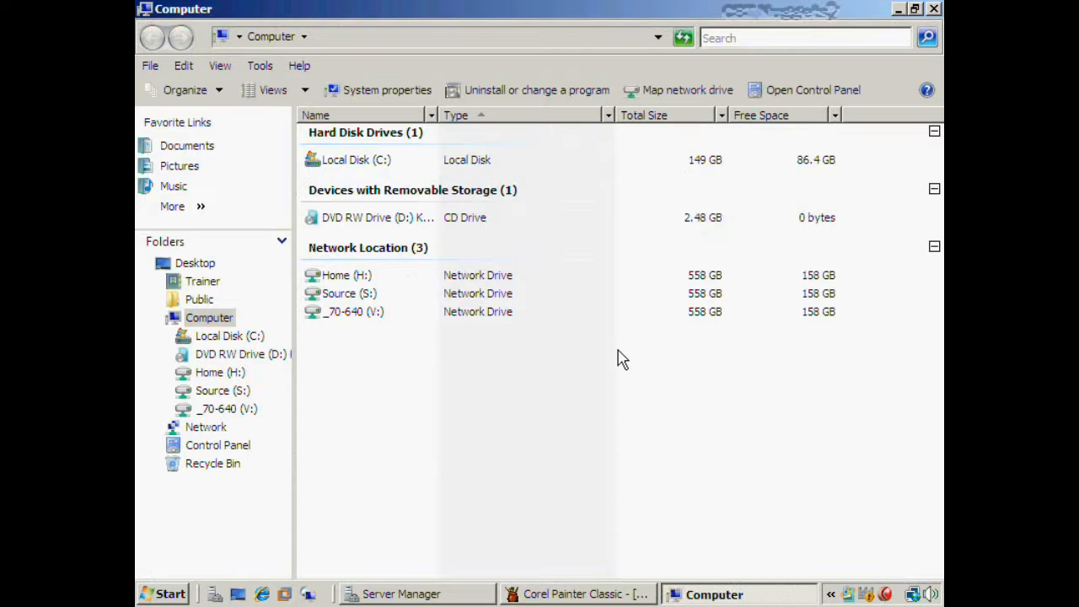
- View the Documents folder in Explorer, then close the Explorer window
left_click(201, 146)
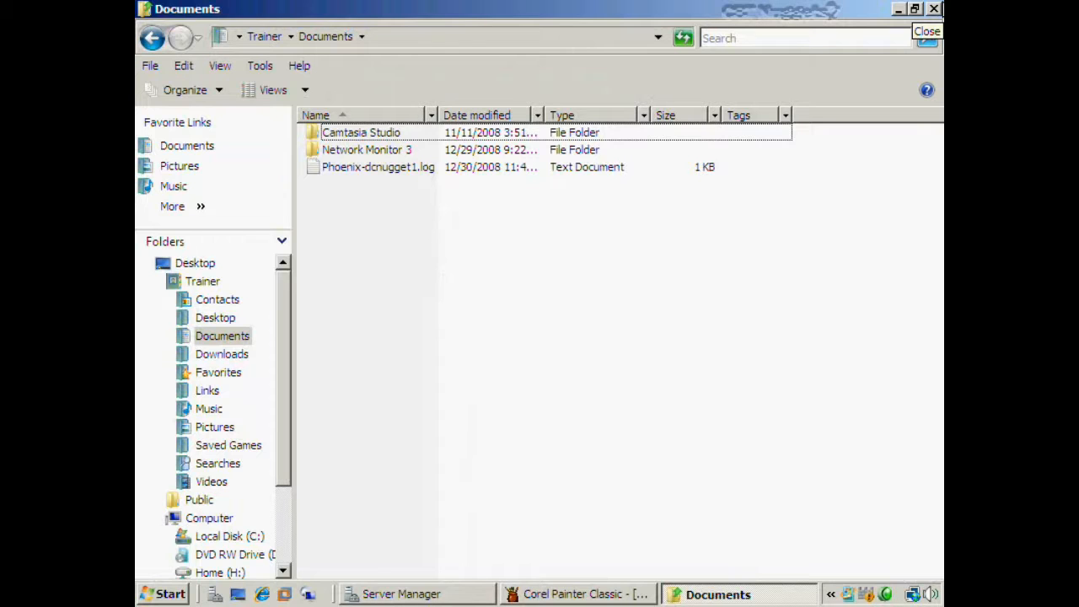
left_click(933, 9)
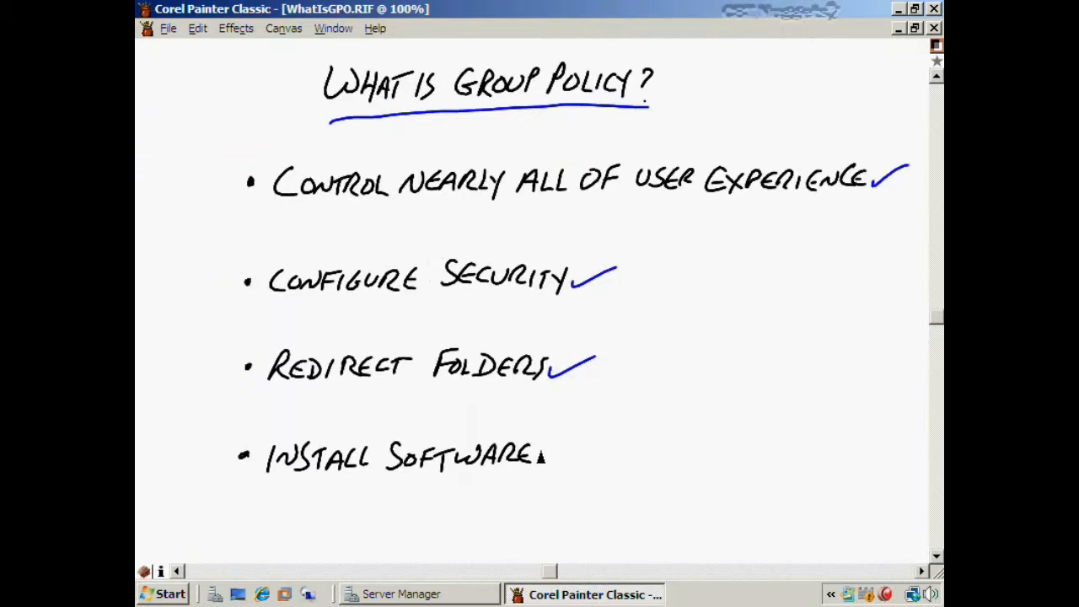
- Draw a blue checkmark after the 'Install Software' bullet
left_click_drag(541, 458, 589, 439)
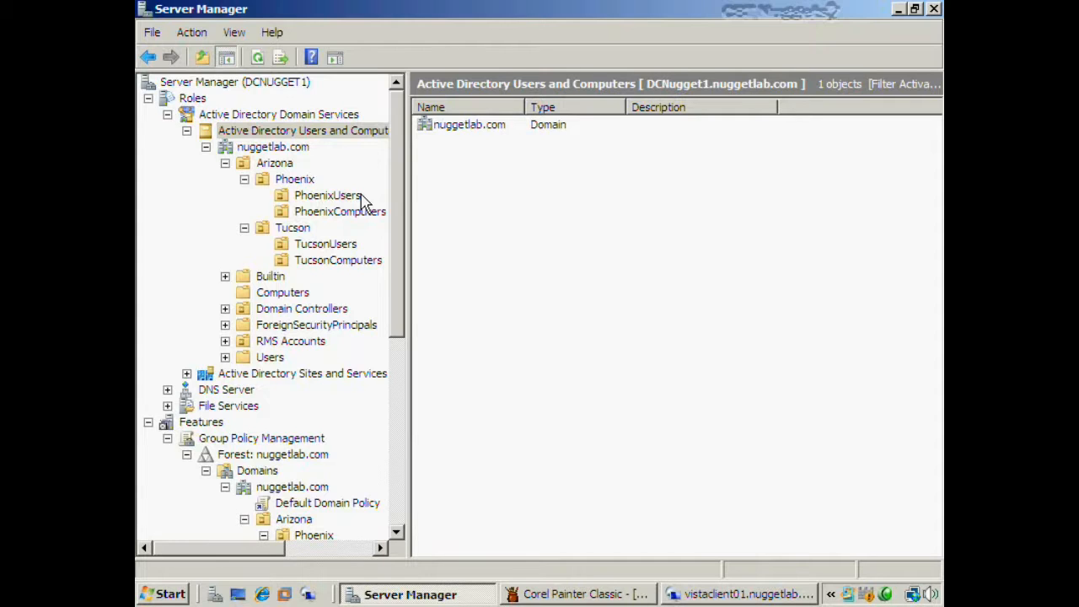
- Browse the PhoenixUsers and TucsonUsers OUs, viewing TucsonUsers properties and cancelling without changes
left_click(329, 194)
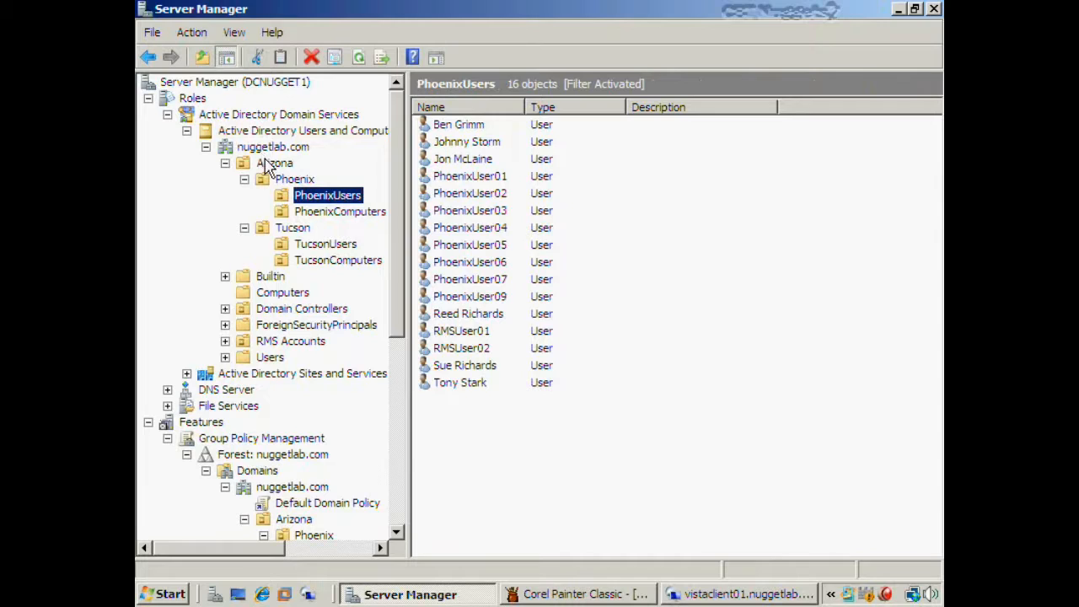
left_click(324, 247)
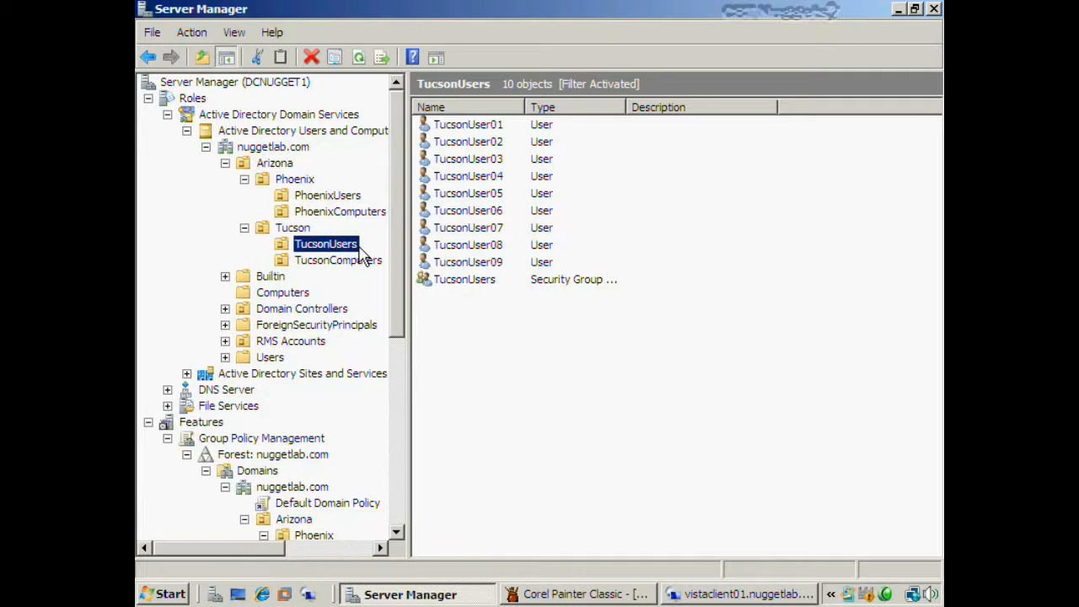
right_click(359, 253)
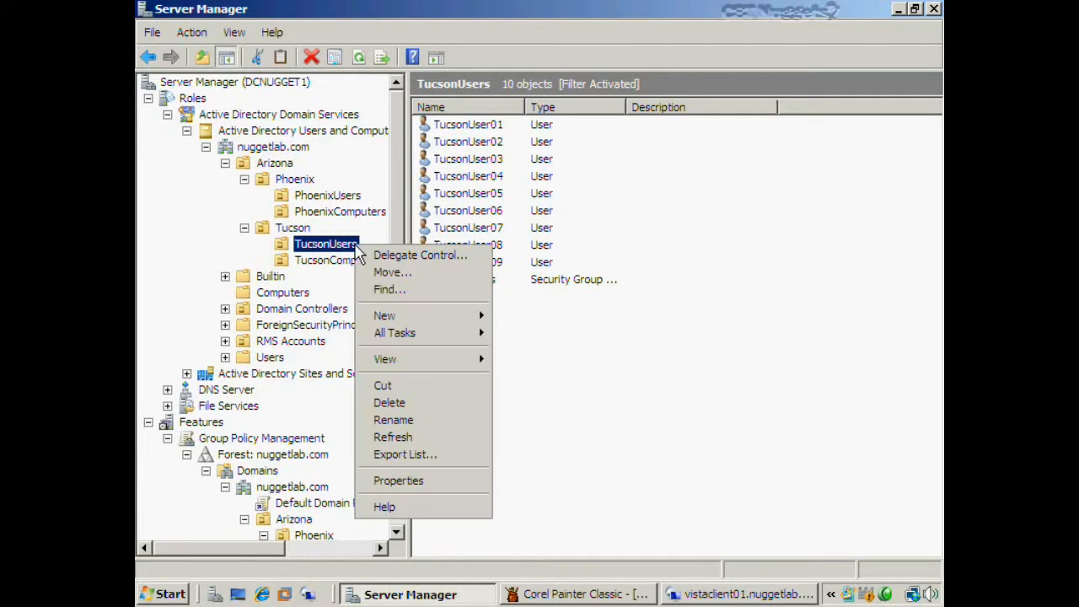
left_click(431, 478)
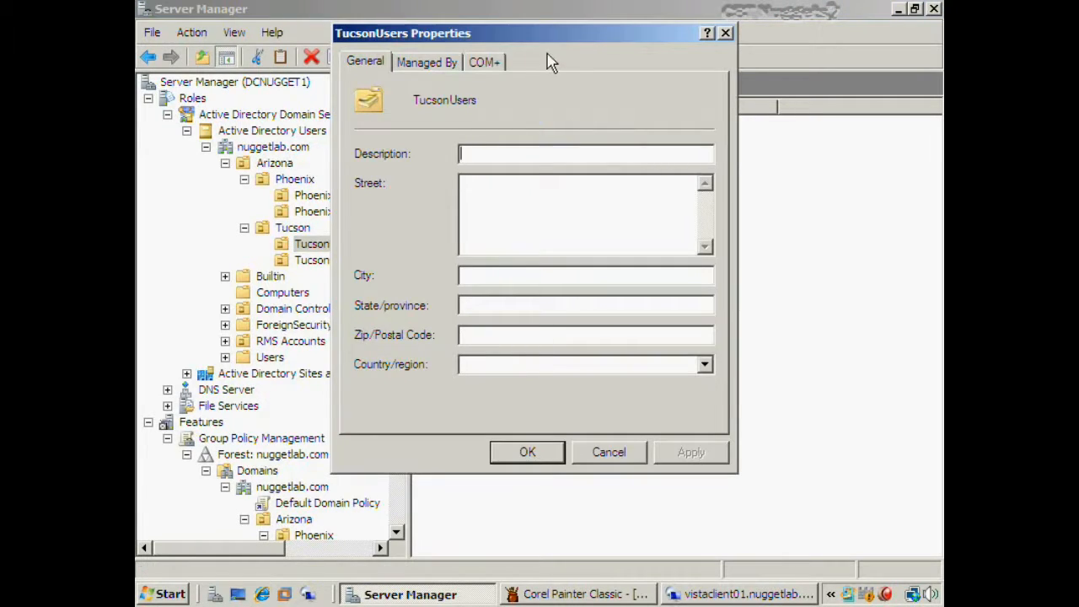
left_click(607, 452)
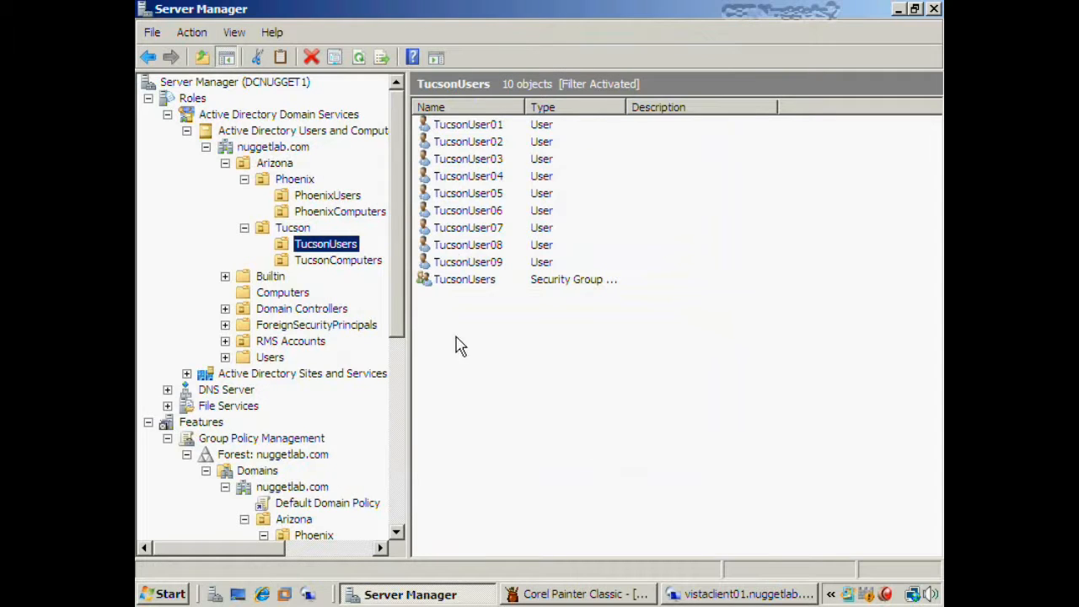
left_click_drag(403, 285, 387, 447)
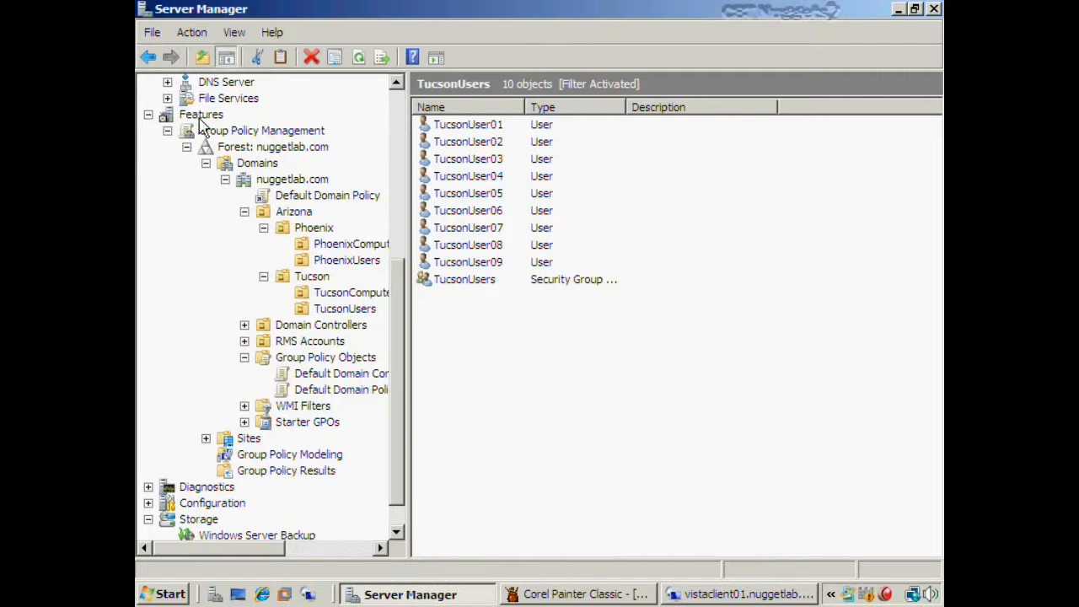
- Verify TucsonUsers has no linked GPOs, comparing it with the TucsonUsers OU in AD Users and Computers
left_click(364, 309)
left_click_drag(395, 347, 393, 181)
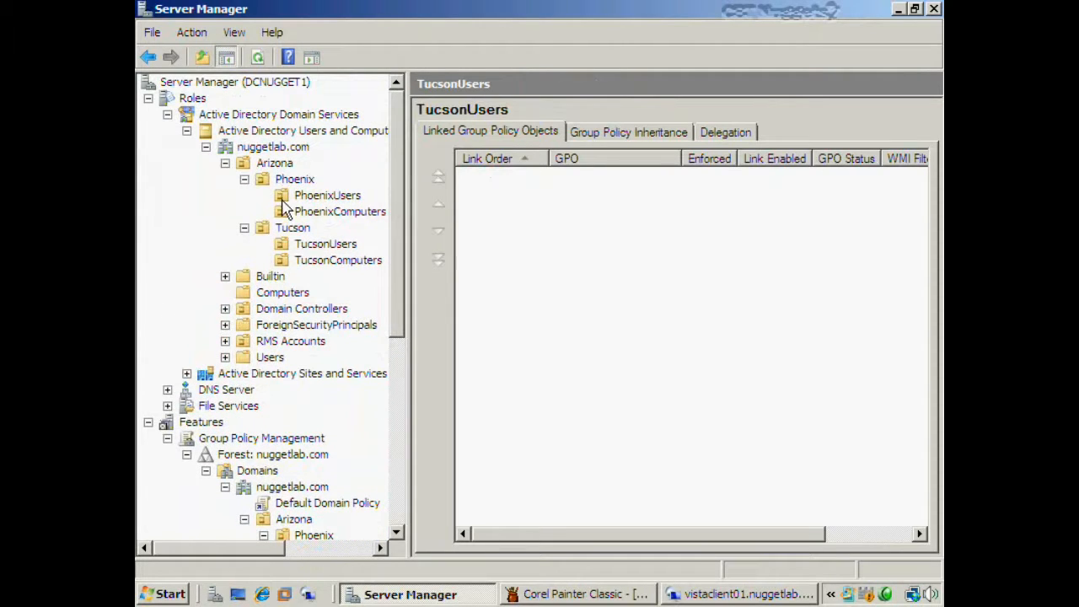
left_click_drag(402, 205, 396, 329)
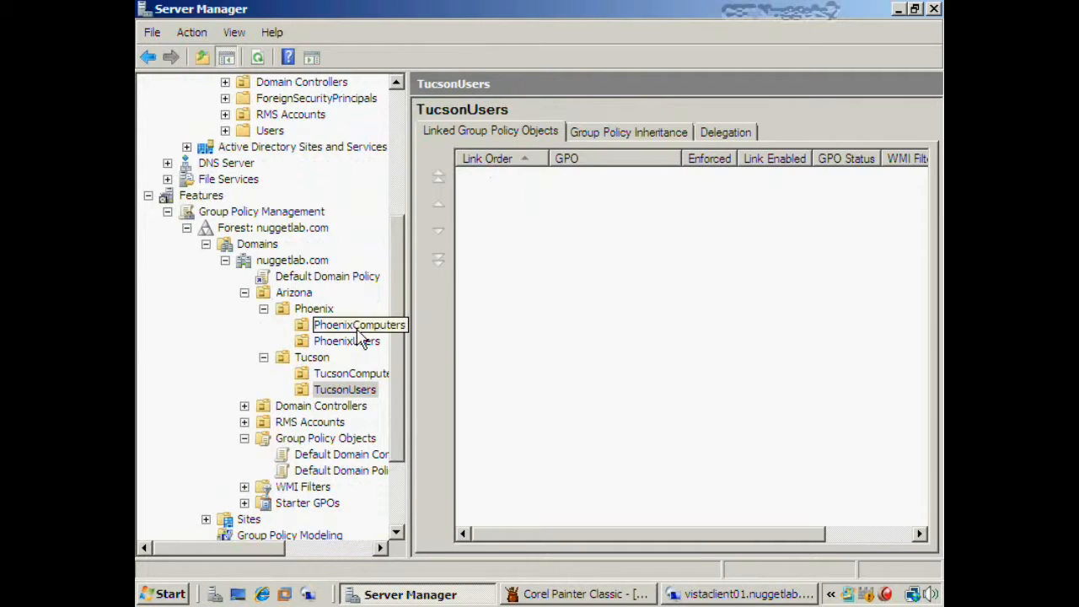
left_click_drag(402, 357, 397, 264)
left_click(329, 196)
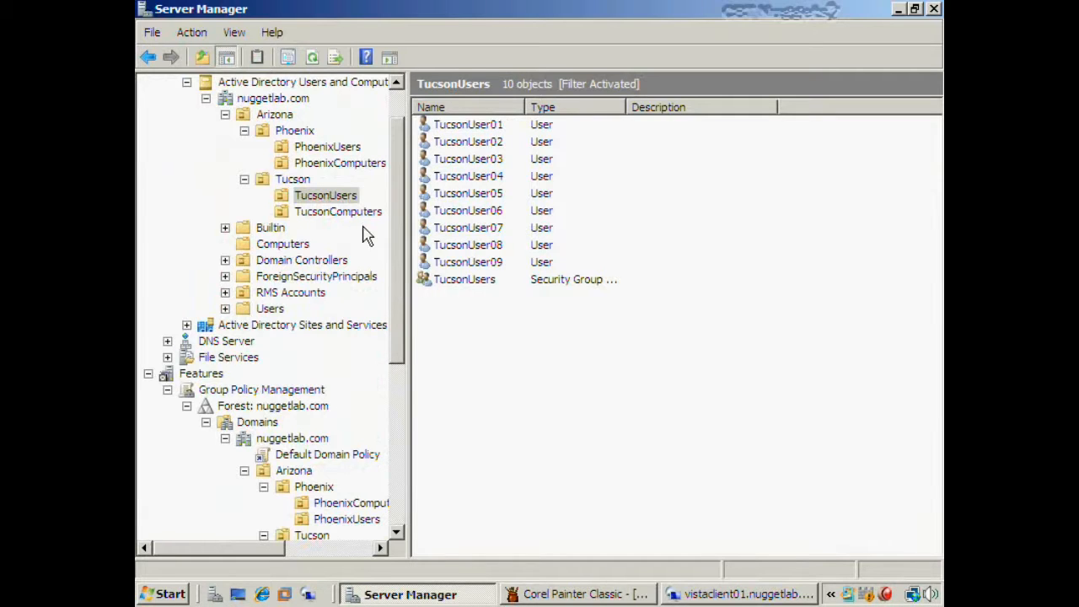
left_click_drag(391, 250, 404, 363)
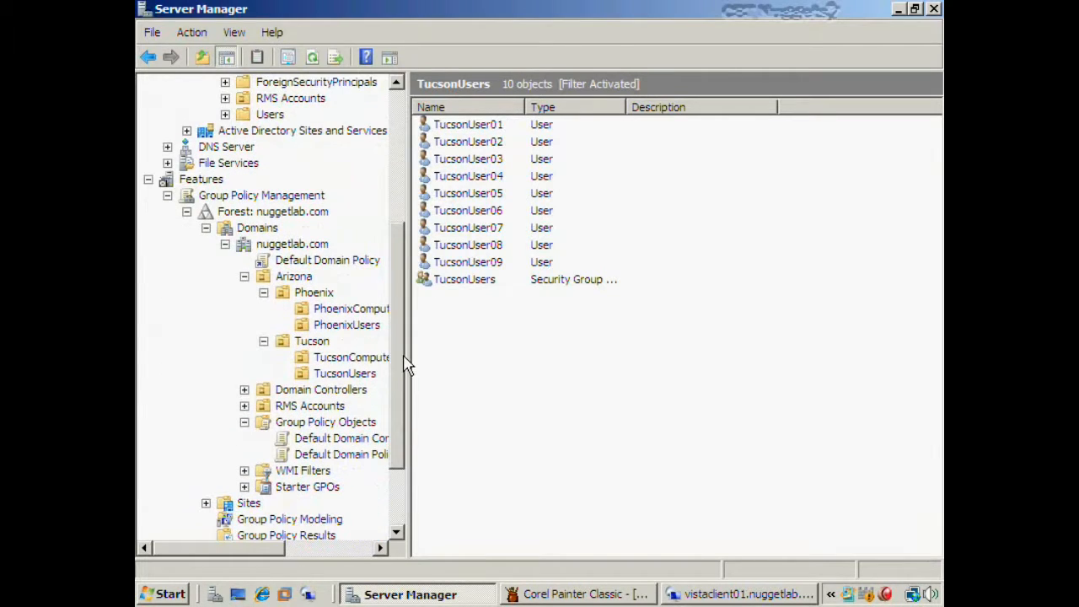
left_click(361, 374)
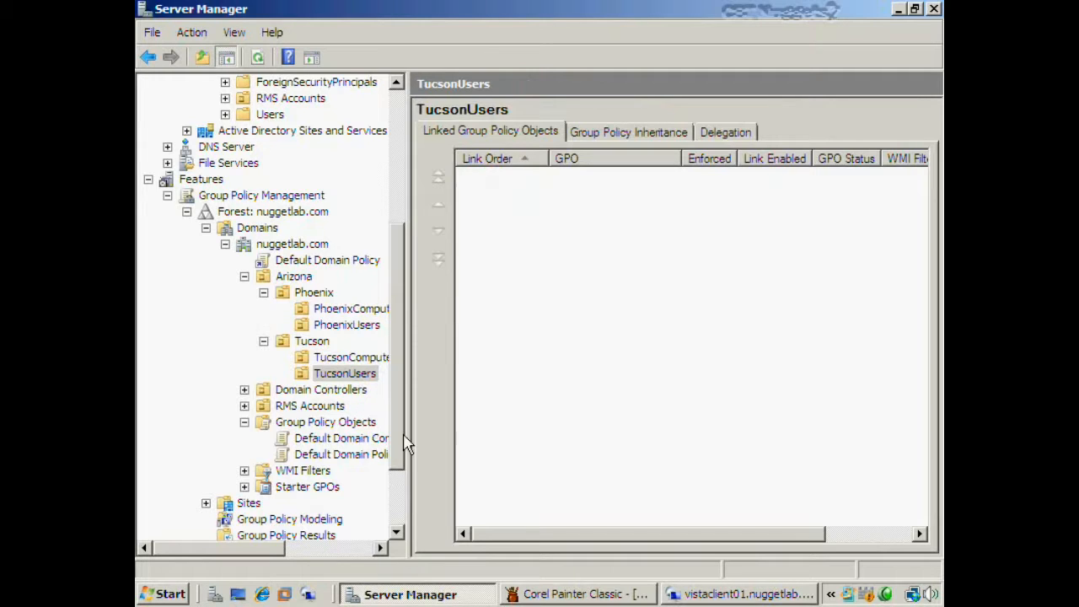
left_click(601, 597)
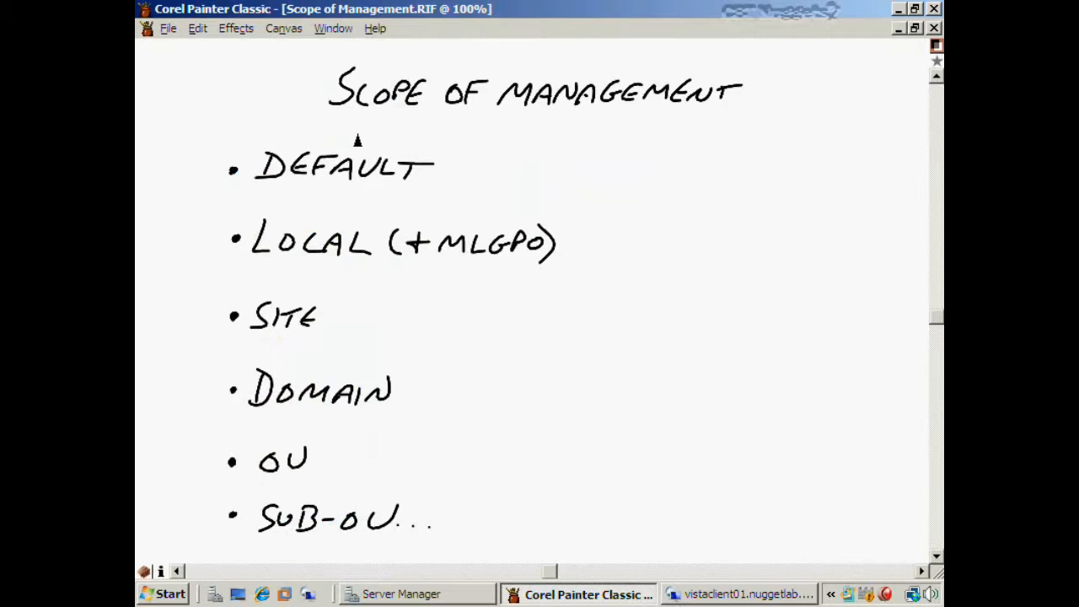
- Underline 'Scope of Management' in blue, write 'SOM' beside it, and checkmark the Default bullet
left_click_drag(346, 122, 713, 119)
mouse_move(771, 76)
left_mouse_down()
mouse_move(753, 105)
mouse_move(823, 95)
mouse_move(832, 97)
mouse_move(804, 100)
mouse_move(829, 104)
left_mouse_up()
key("ctrl+z")
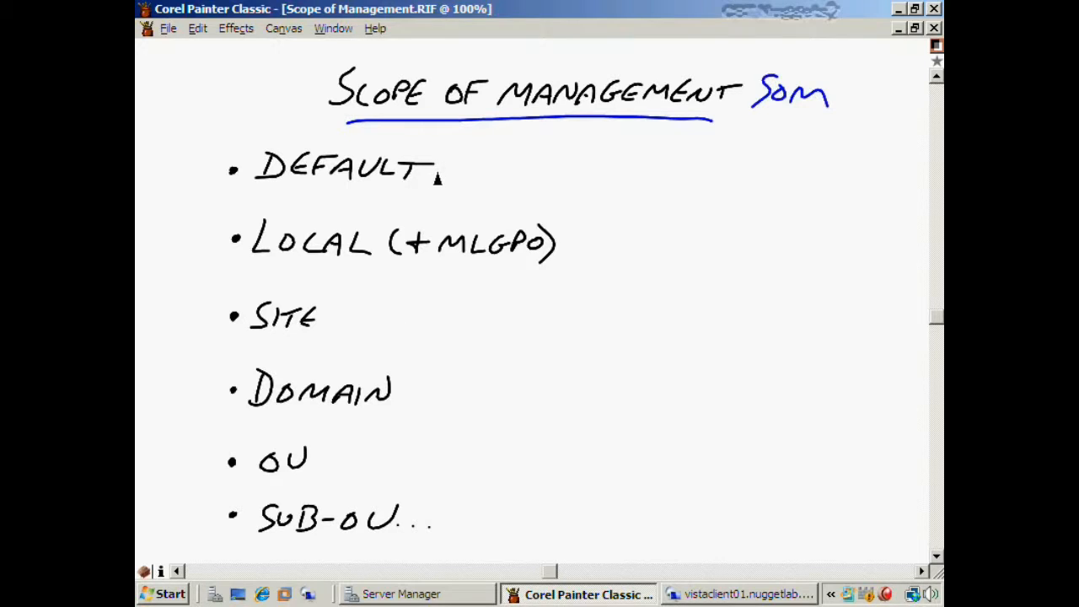
left_click_drag(435, 173, 475, 162)
- On the Vista client, preview the Windows Classic theme without applying it, then close Personalization
left_click(674, 594)
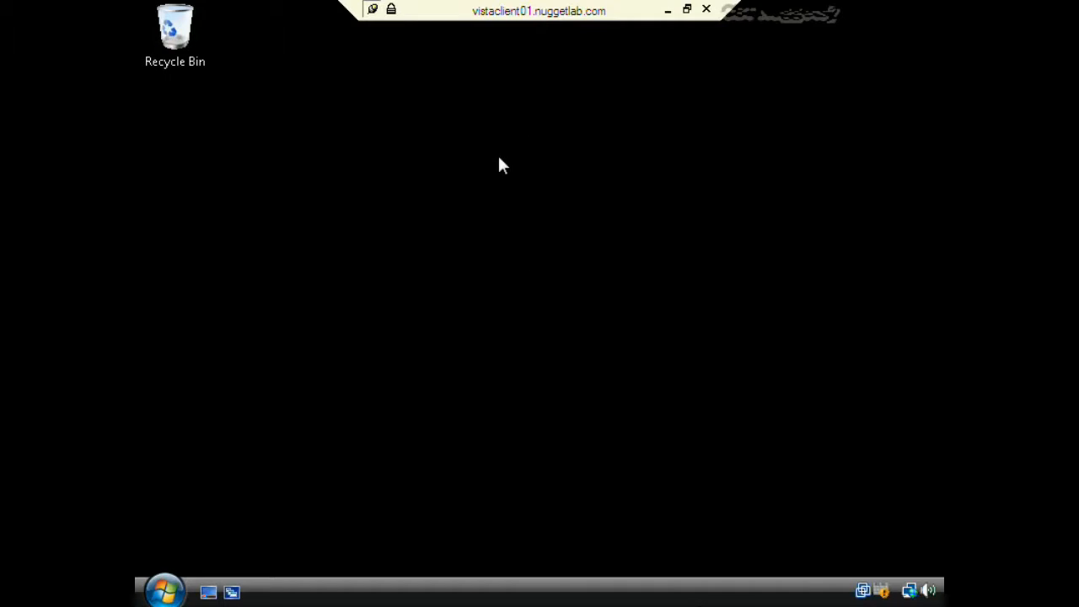
left_click(164, 590)
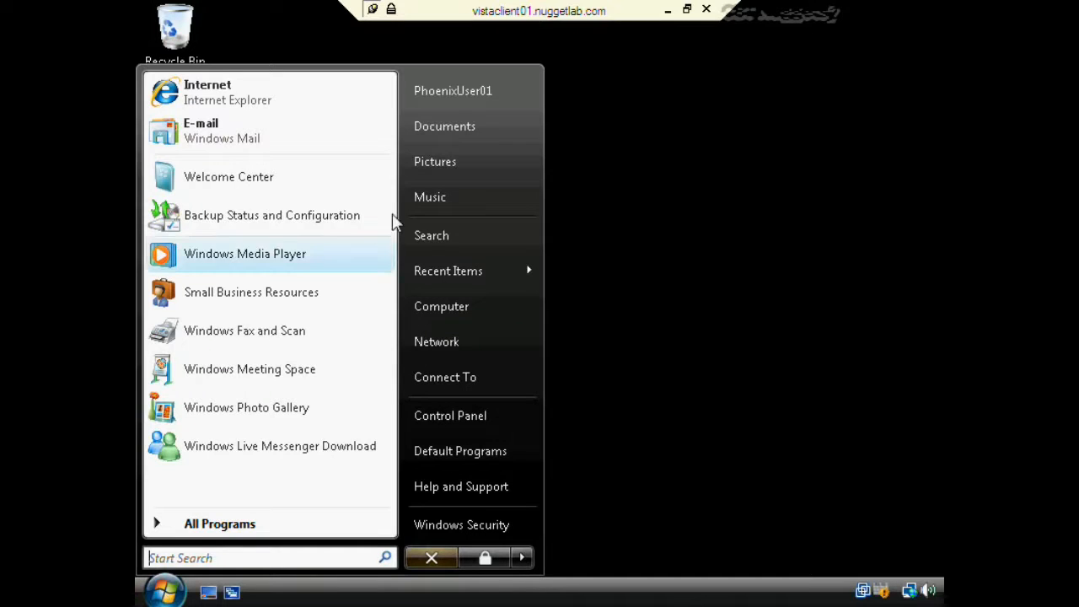
left_click(621, 181)
right_click(305, 200)
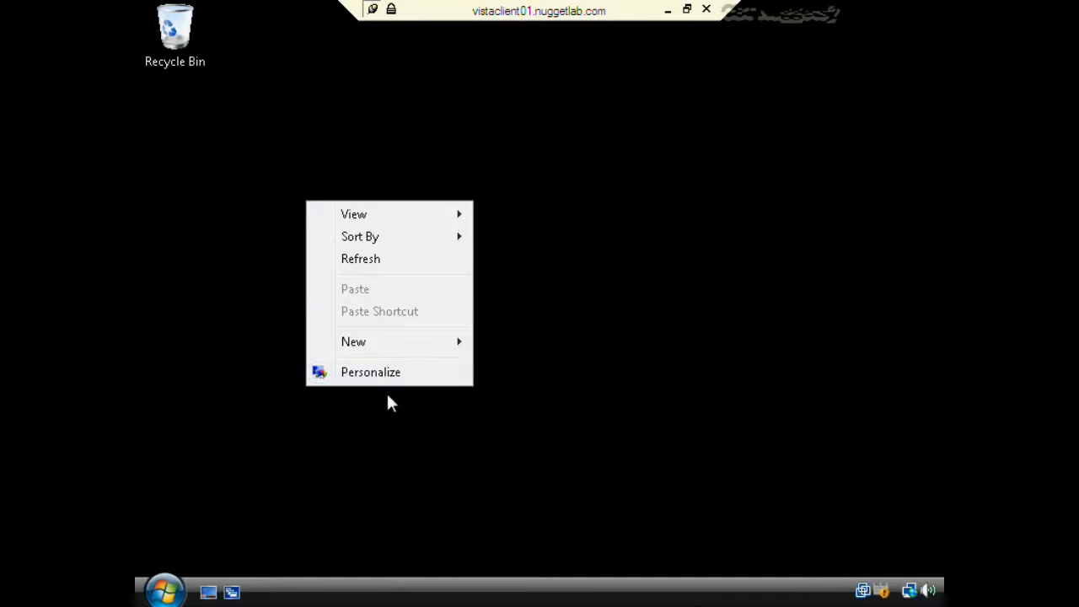
left_click(389, 372)
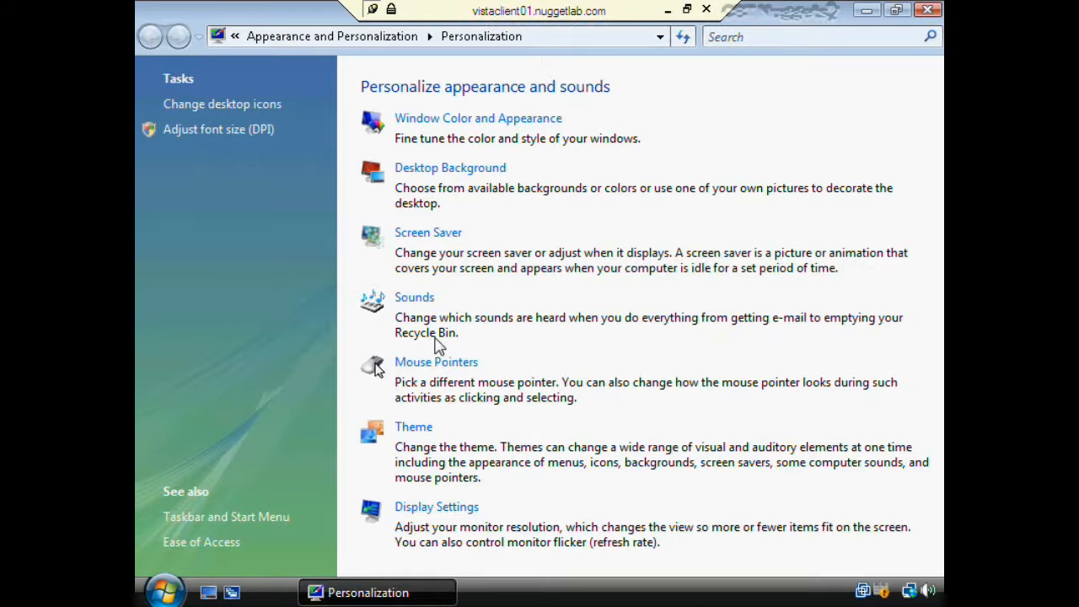
left_click(421, 428)
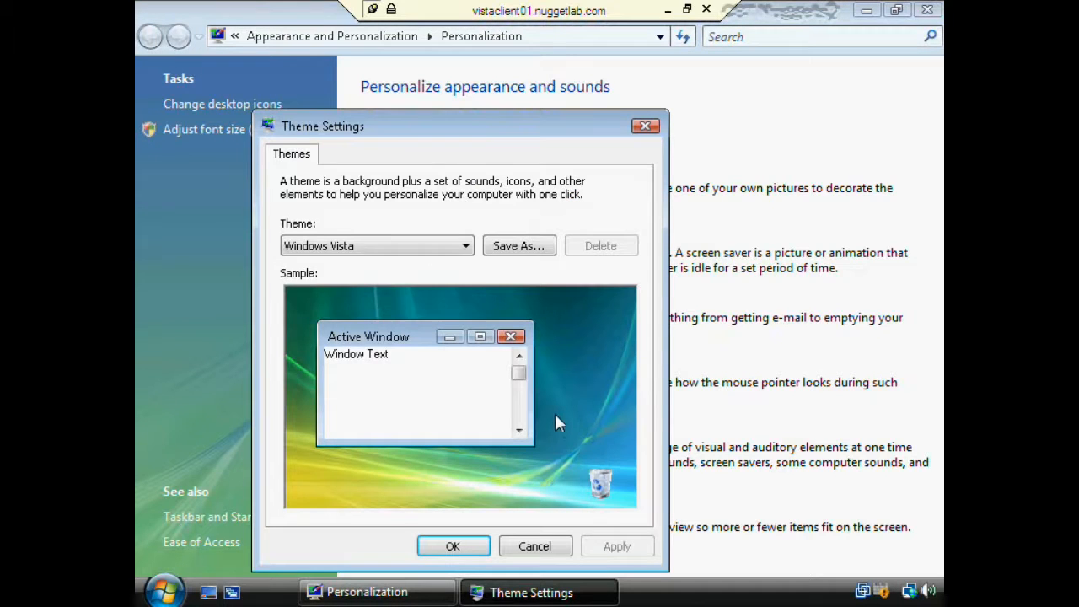
left_click(424, 247)
left_click(352, 294)
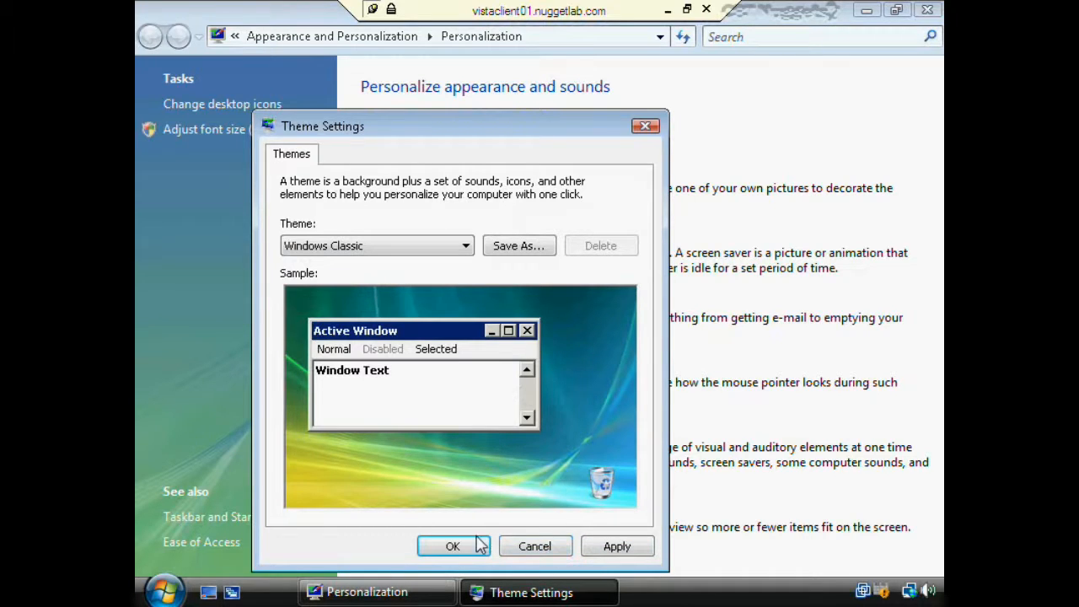
left_click(527, 553)
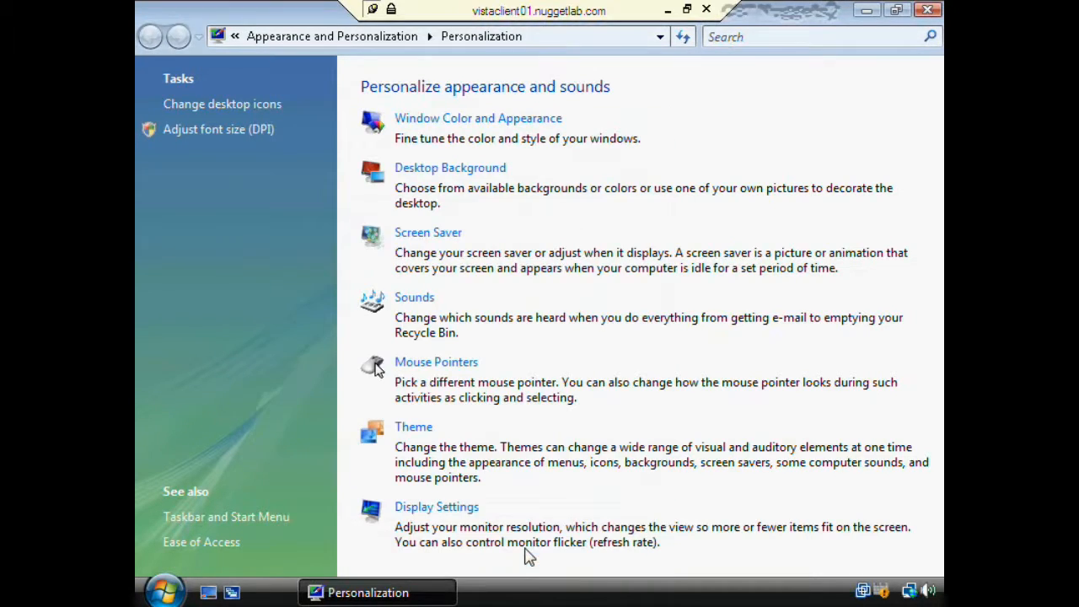
left_click(927, 9)
- Launch the local Group Policy editor by running gpedit.msc from Start Search
left_click(164, 590)
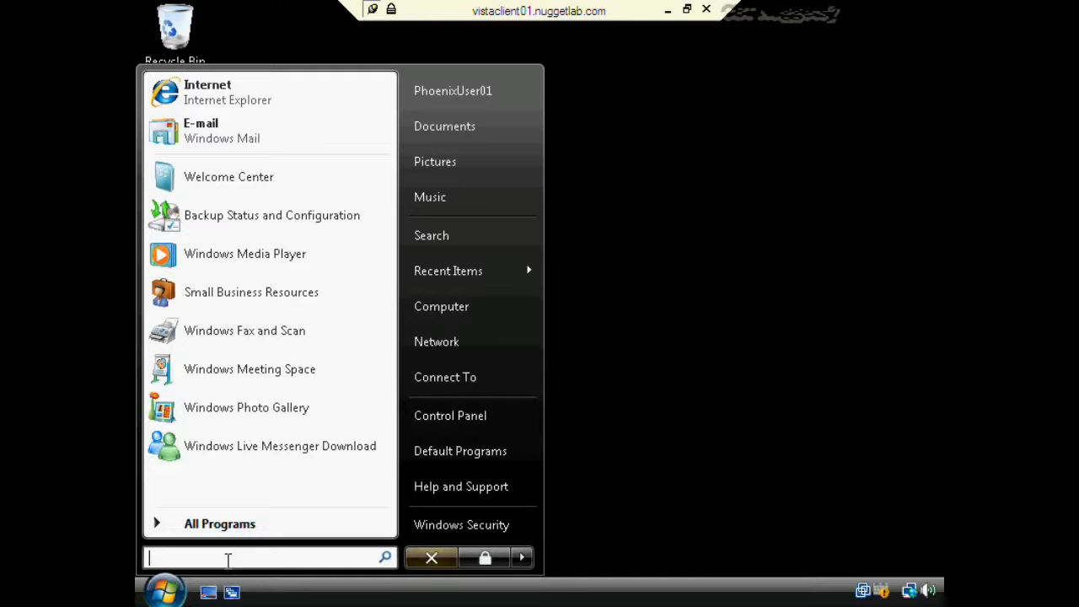
type("gpedit")
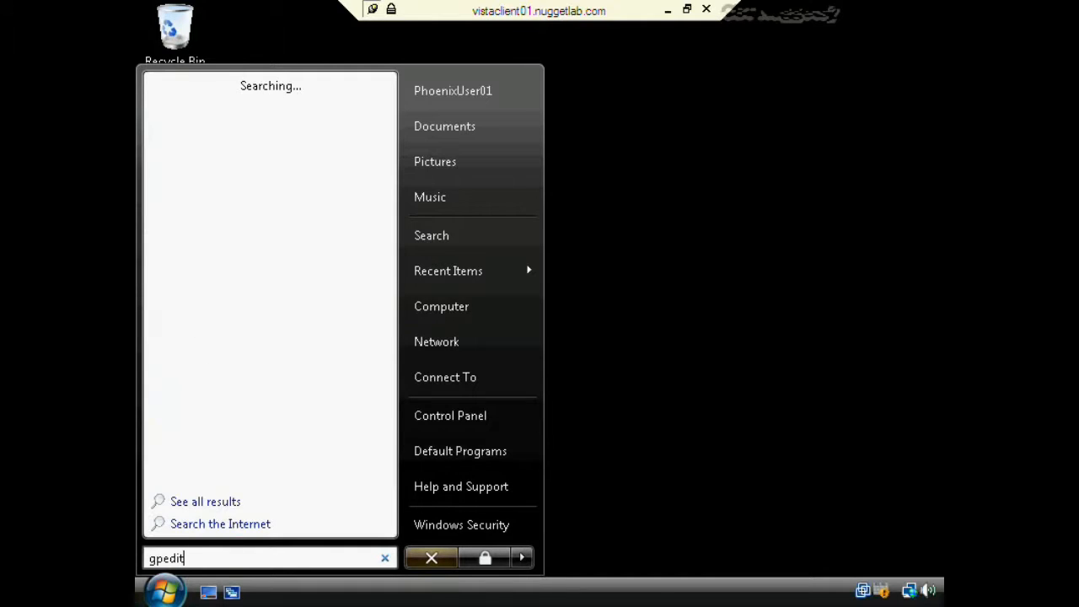
type(".msc")
key("Return")
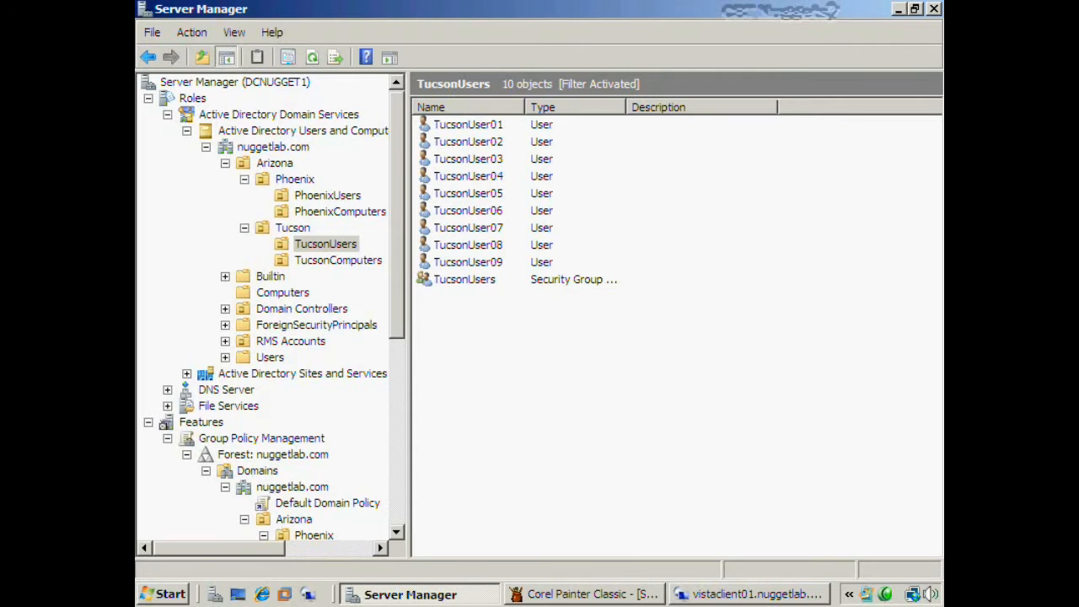
- Select TucsonUsers under Group Policy Management > nuggetlab.com > Arizona > Tucson, showing no linked GPOs
scroll(380, 218, "down", 3)
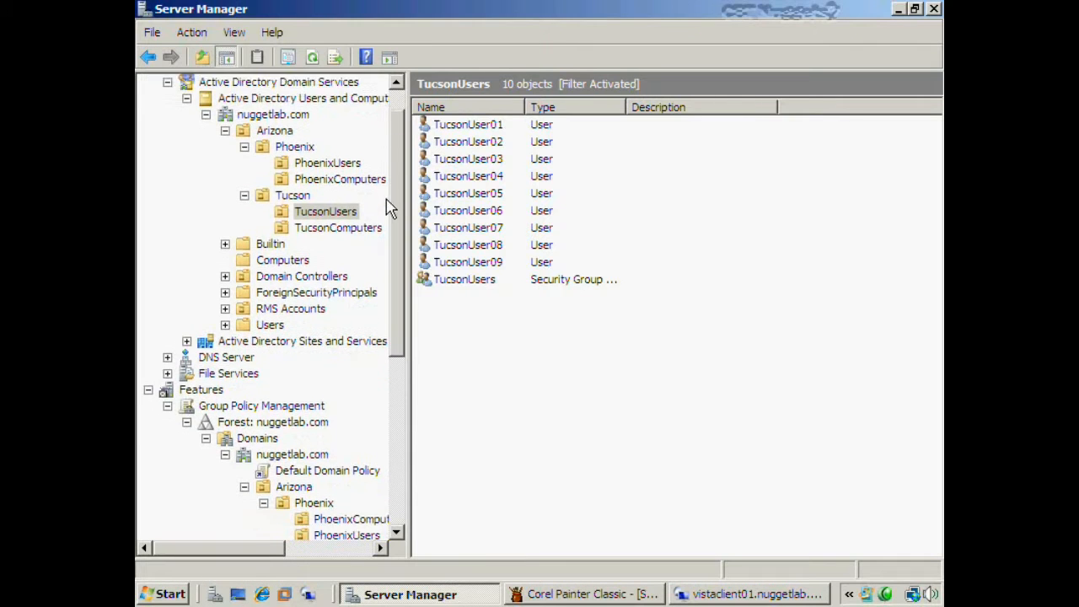
scroll(379, 218, "down", 1)
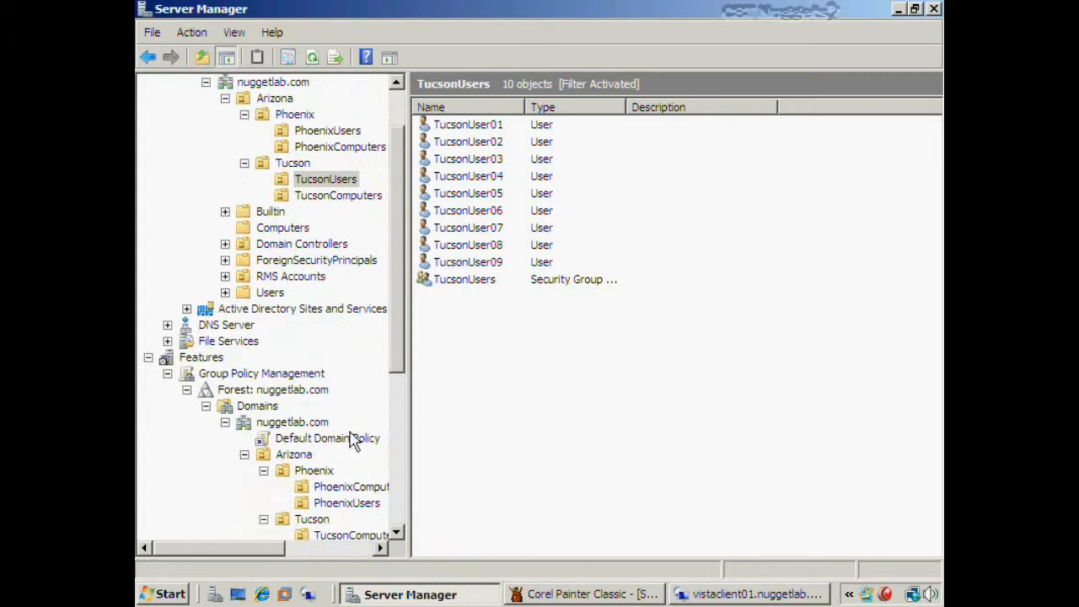
left_click_drag(396, 244, 389, 327)
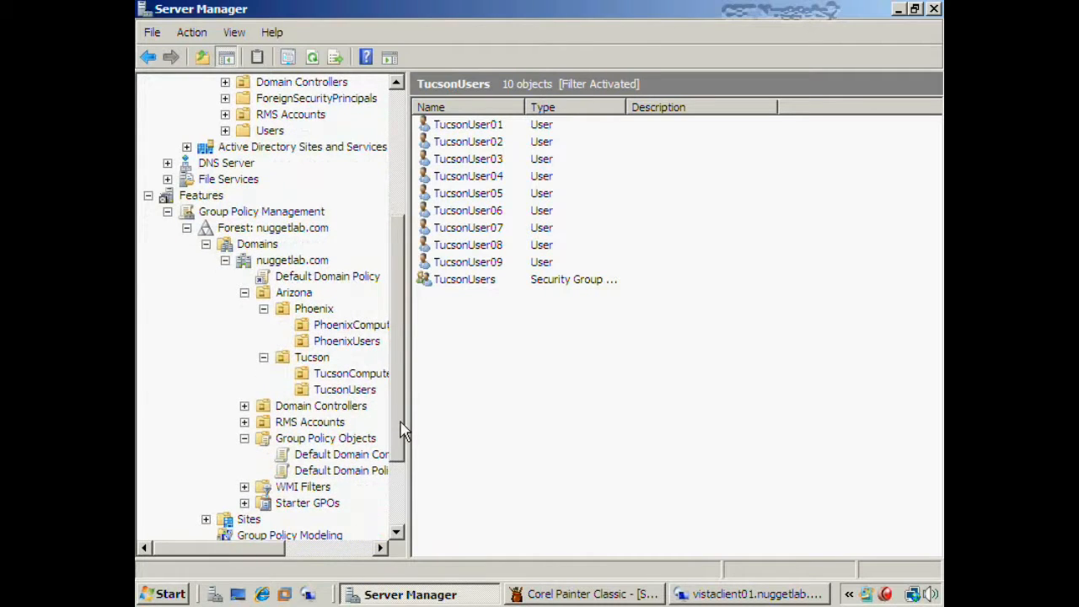
left_click_drag(401, 421, 397, 380)
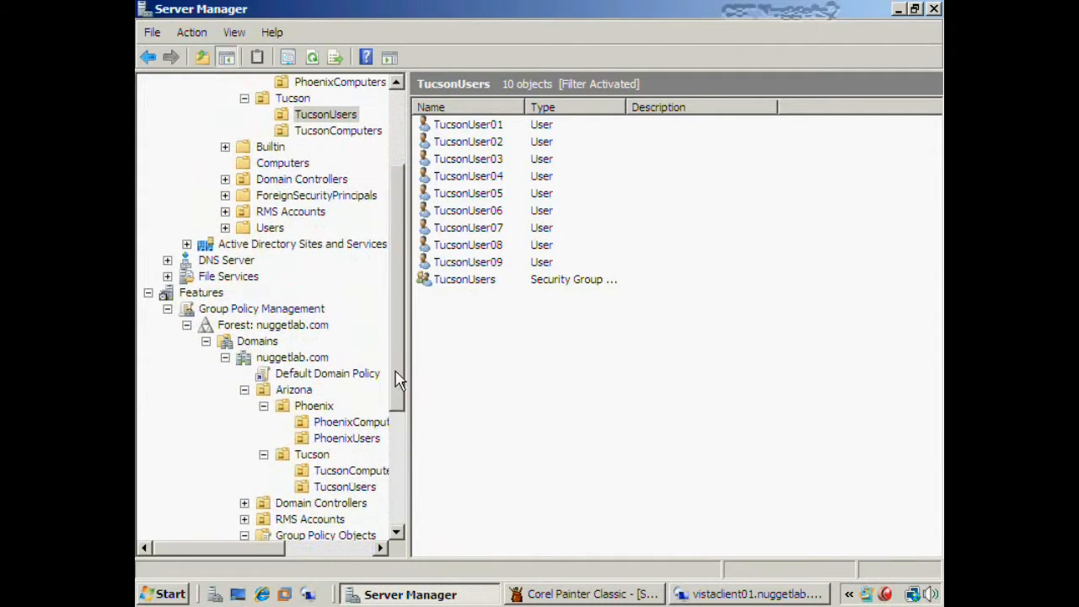
left_click(327, 115)
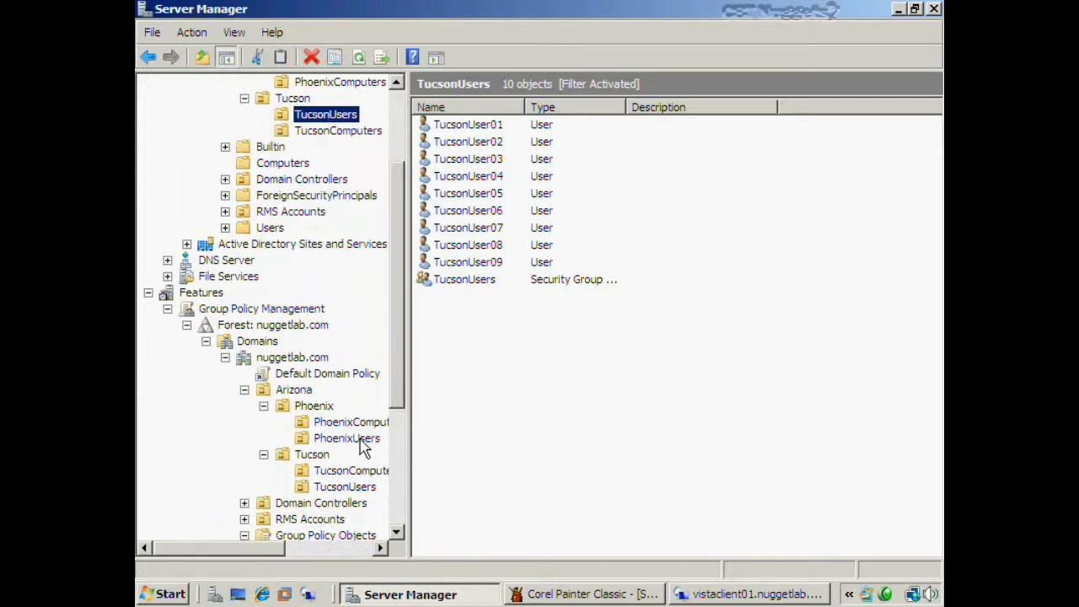
left_click(342, 489)
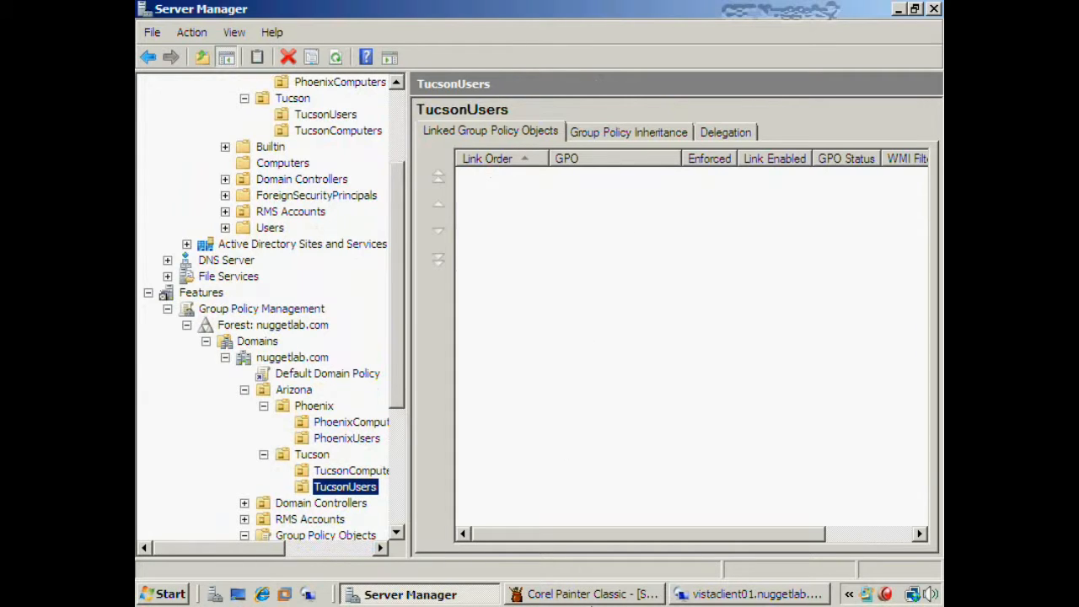
left_click(583, 594)
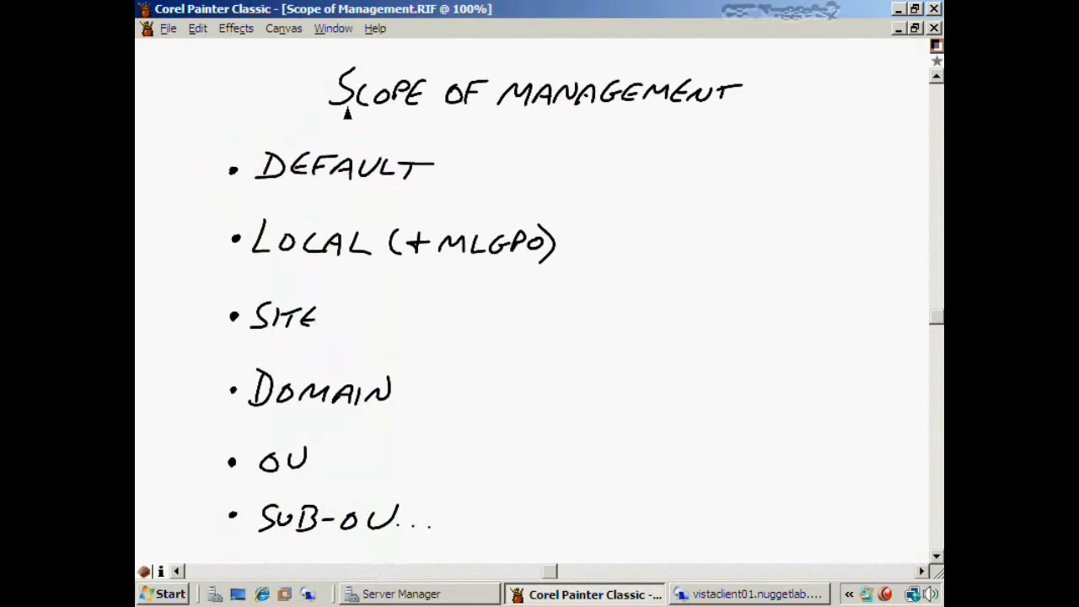
- Underline SCOPE OF MANAGEMENT, write 'Som' beside it, tick DEFAULT, then return to the vistaclient01 session
left_click_drag(344, 121, 698, 117)
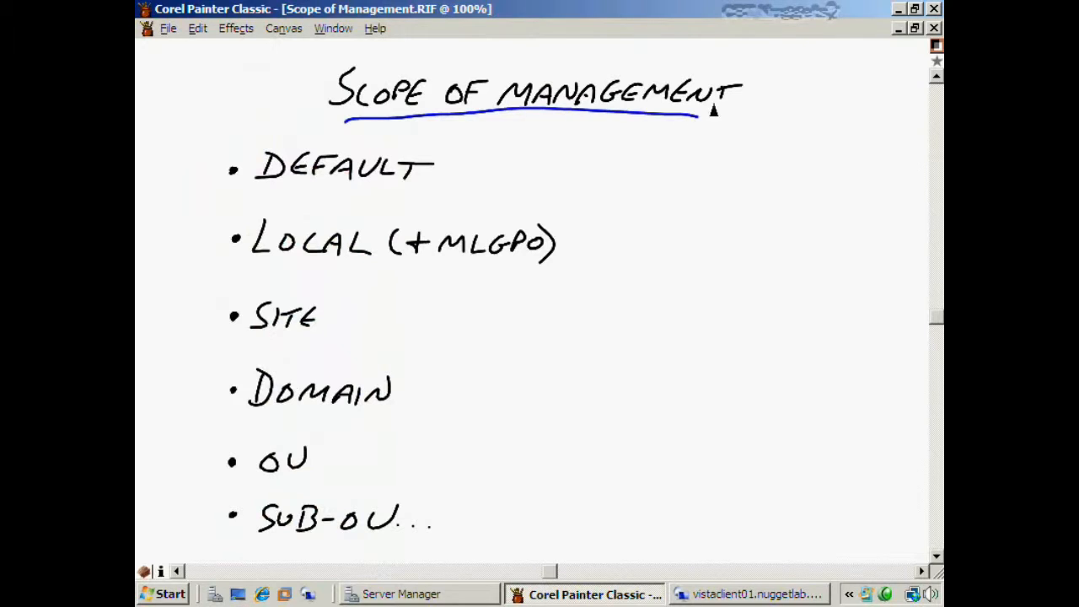
mouse_move(773, 78)
left_mouse_down()
mouse_move(757, 101)
mouse_move(785, 91)
mouse_move(823, 101)
left_mouse_up()
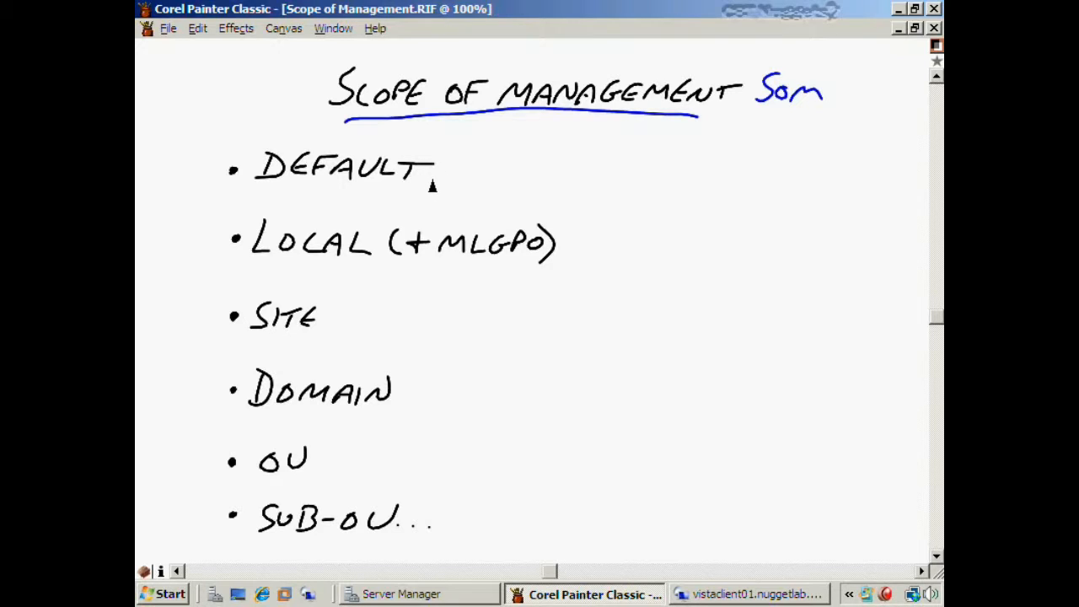
left_click_drag(443, 173, 499, 154)
left_click(716, 593)
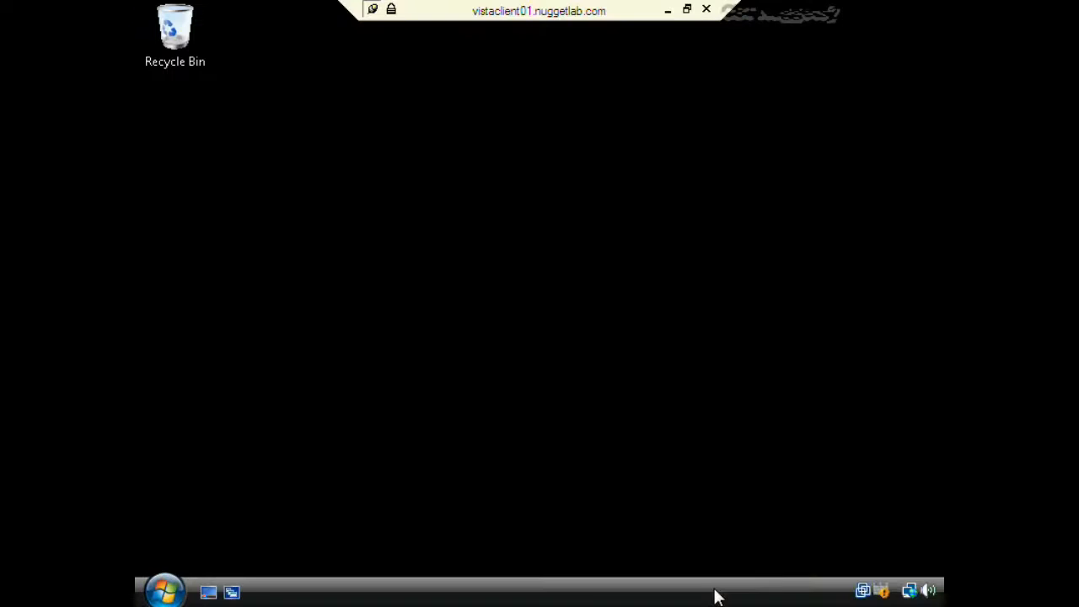
- Open Theme Settings via Personalize, keep Windows Vista as the theme, and minimize the remote session
right_click(491, 144)
left_click(556, 312)
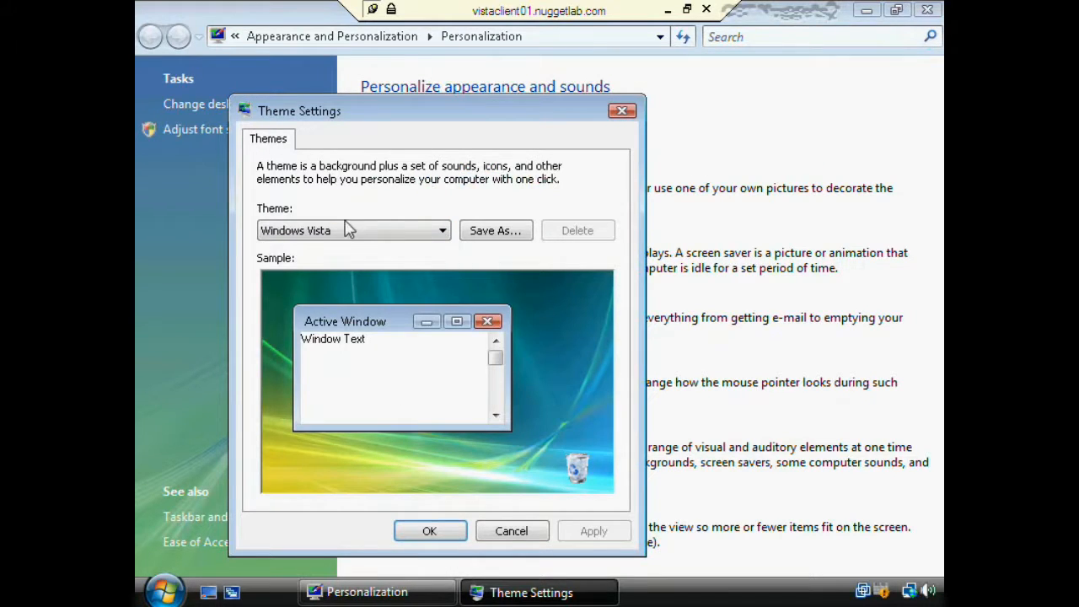
left_click(346, 230)
left_click(534, 532)
left_click(663, 10)
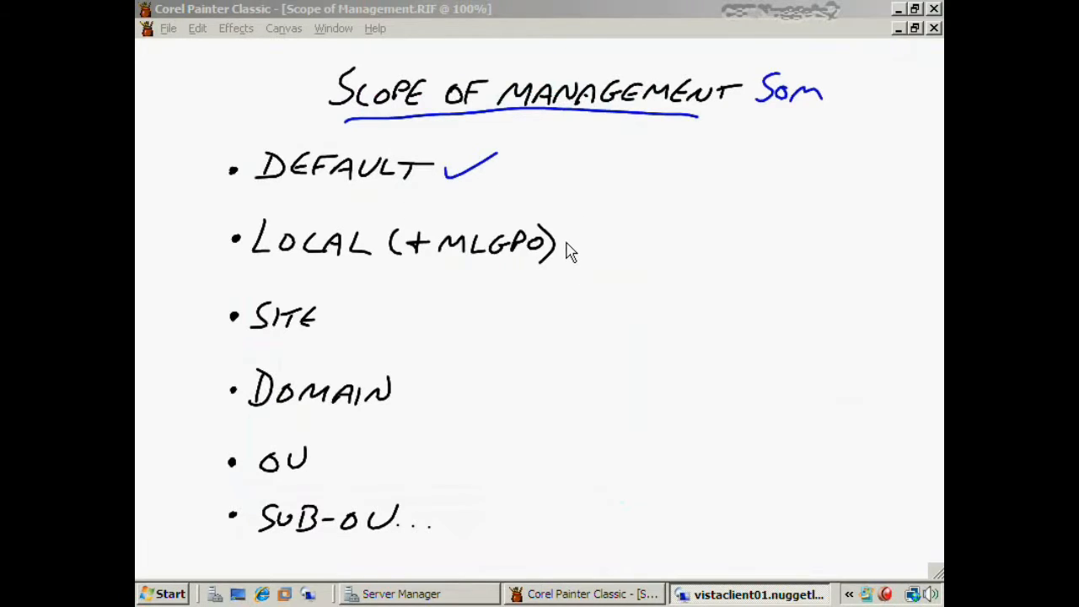
- Draw a blue tick after LOCAL (+MLGPO) and a blue underline beneath LOCAL
left_click_drag(565, 242, 595, 230)
left_click_drag(251, 271, 383, 278)
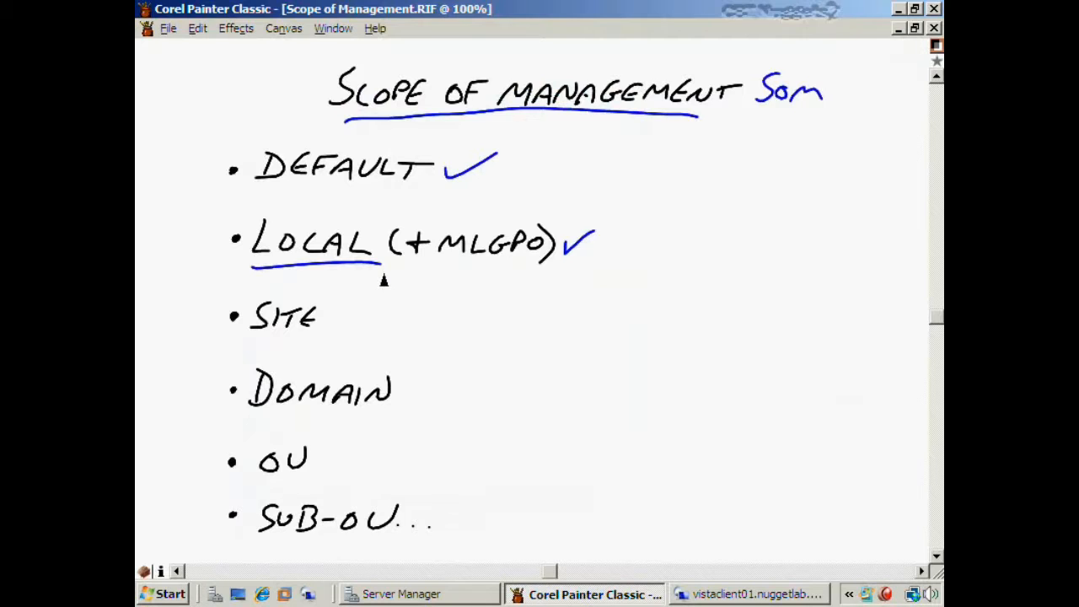
- Cancel Theme Settings and minimize the Personalization window on the Vista client
left_click(732, 594)
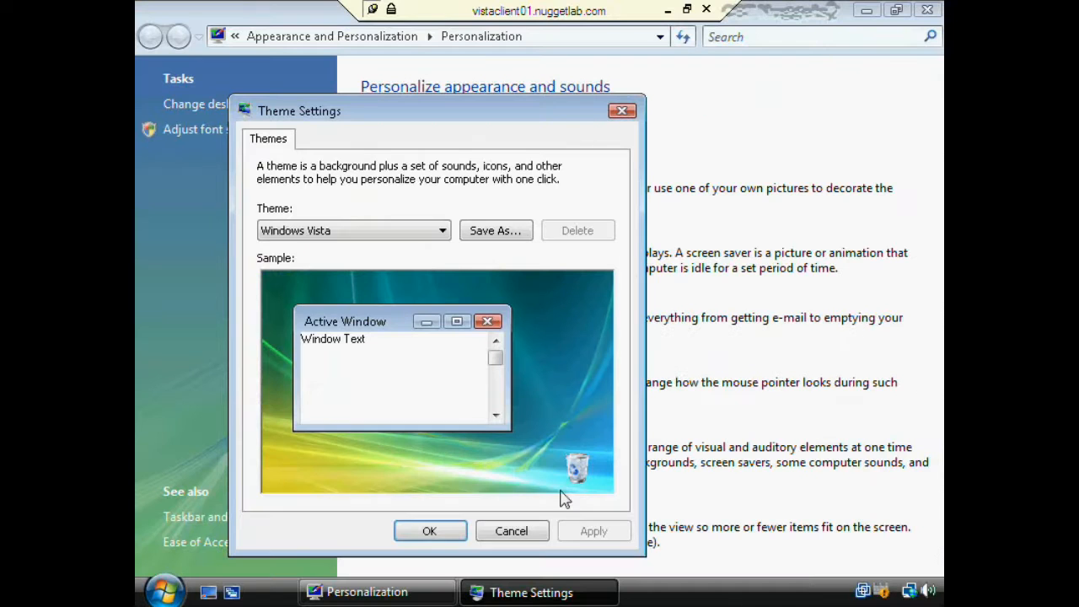
left_click(512, 531)
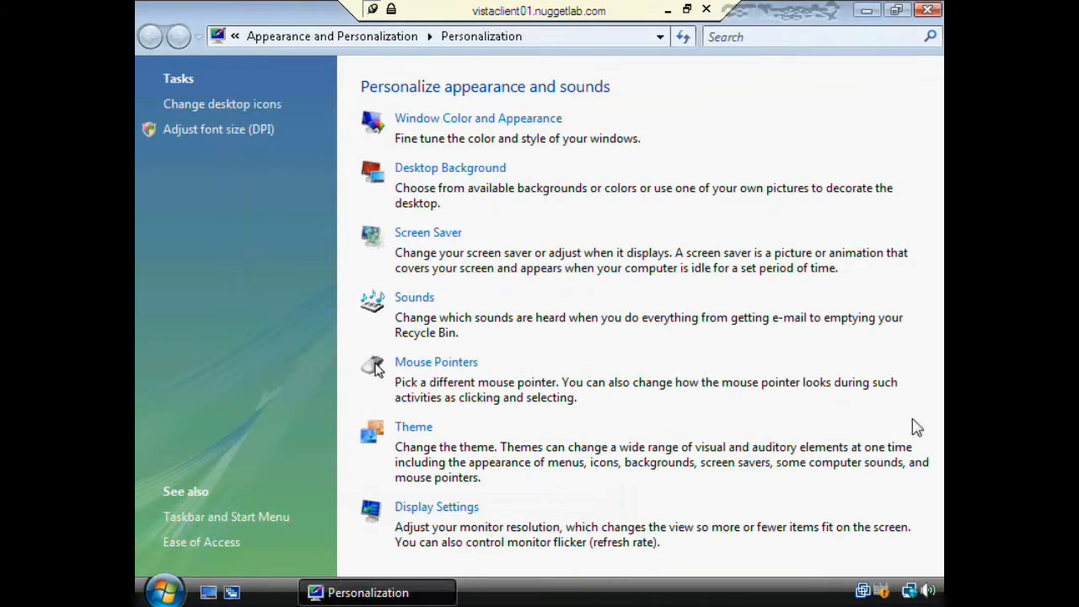
left_click(866, 11)
- Launch gpedit.msc from Start Search as administrator, entering the admin account's user name and password
left_click(137, 597)
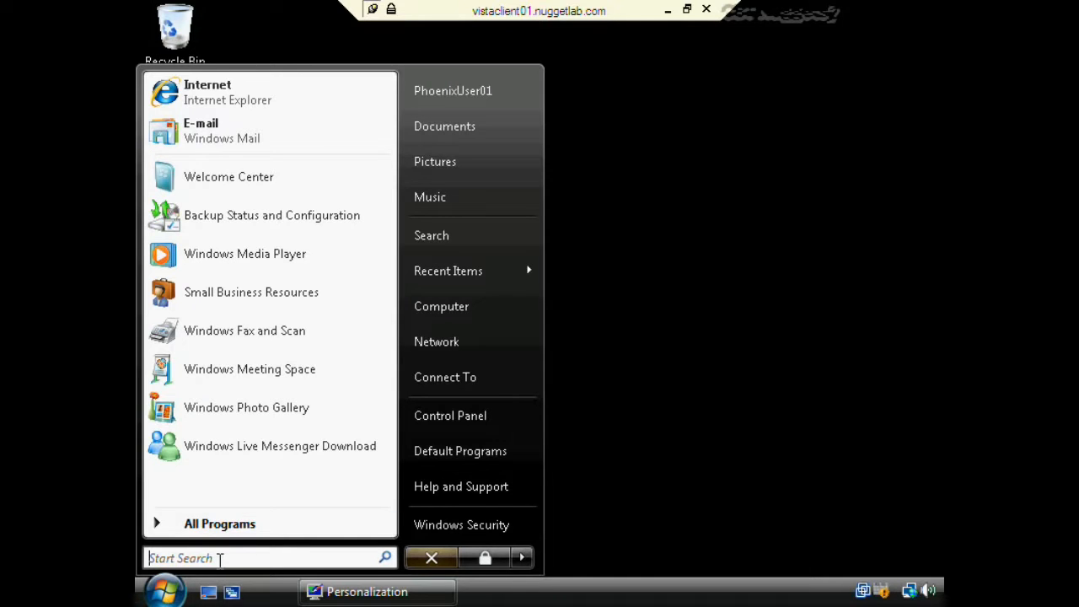
type("gpedit.msc")
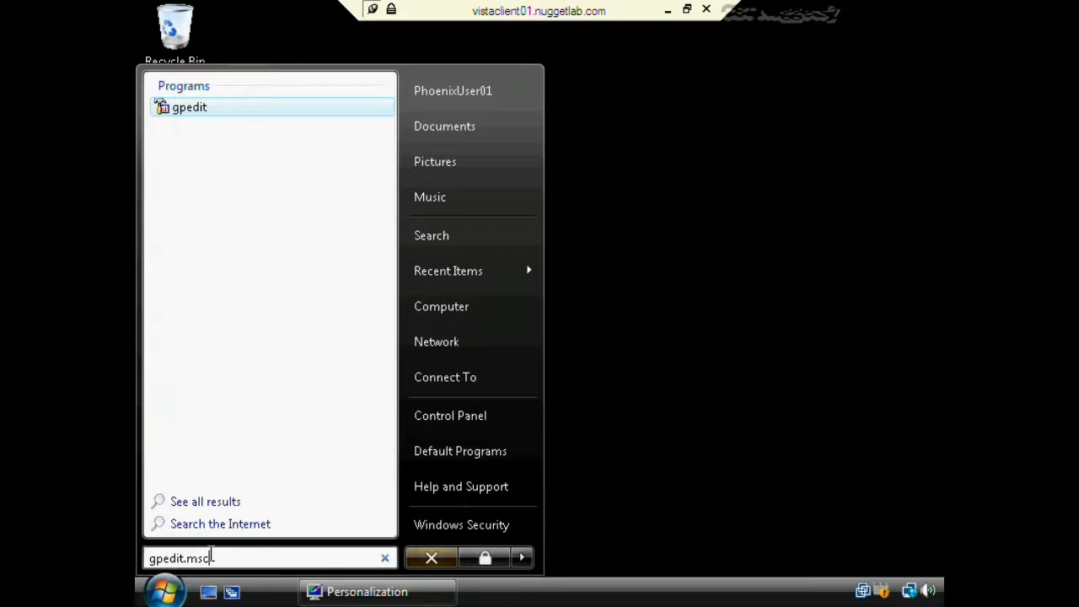
right_click(208, 112)
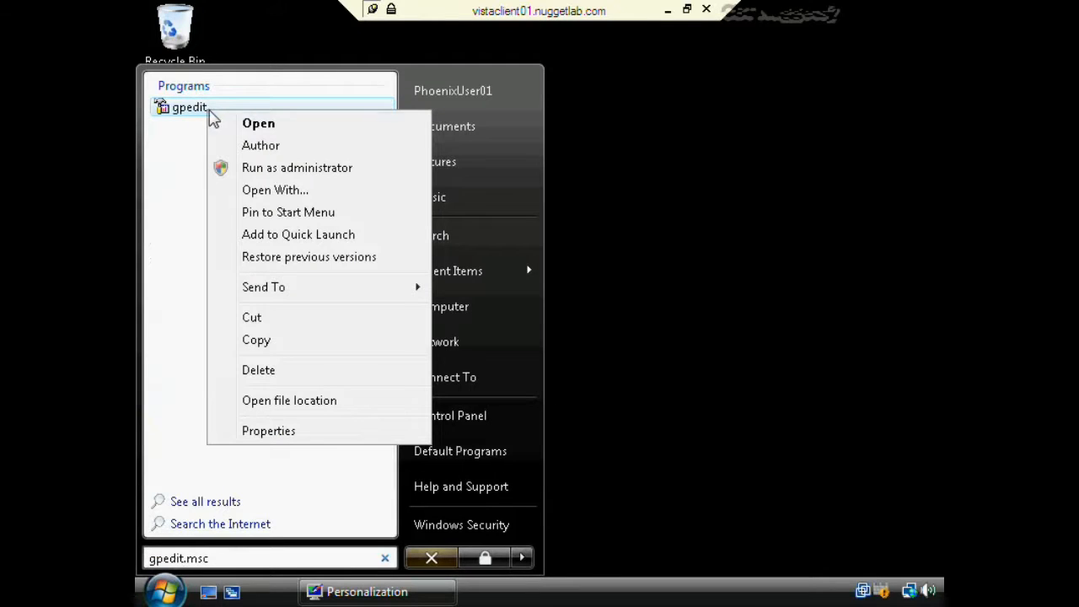
left_click(291, 173)
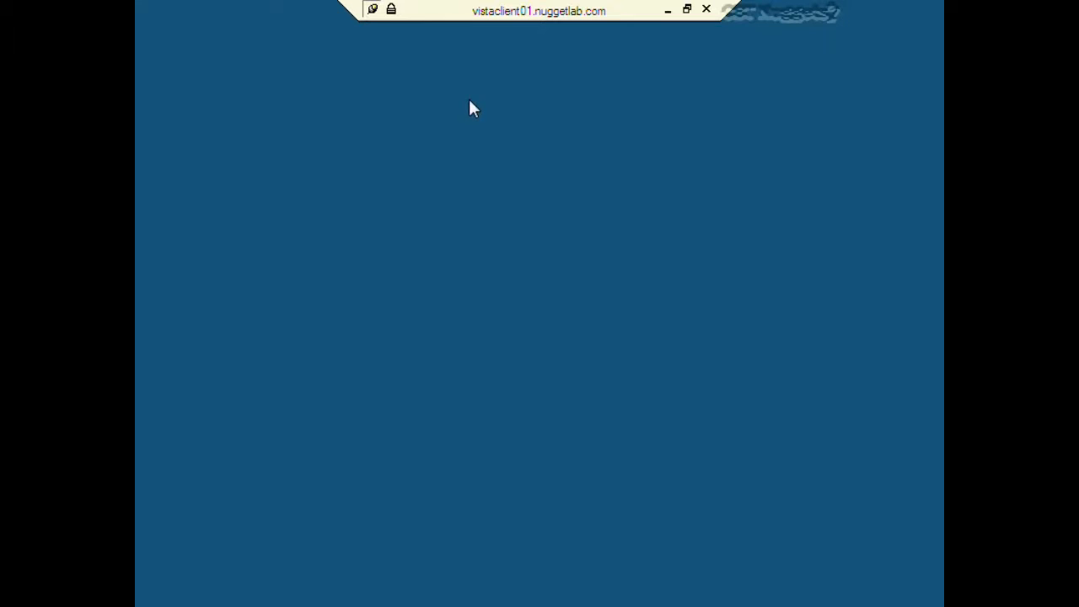
left_click(371, 291)
left_click(363, 277)
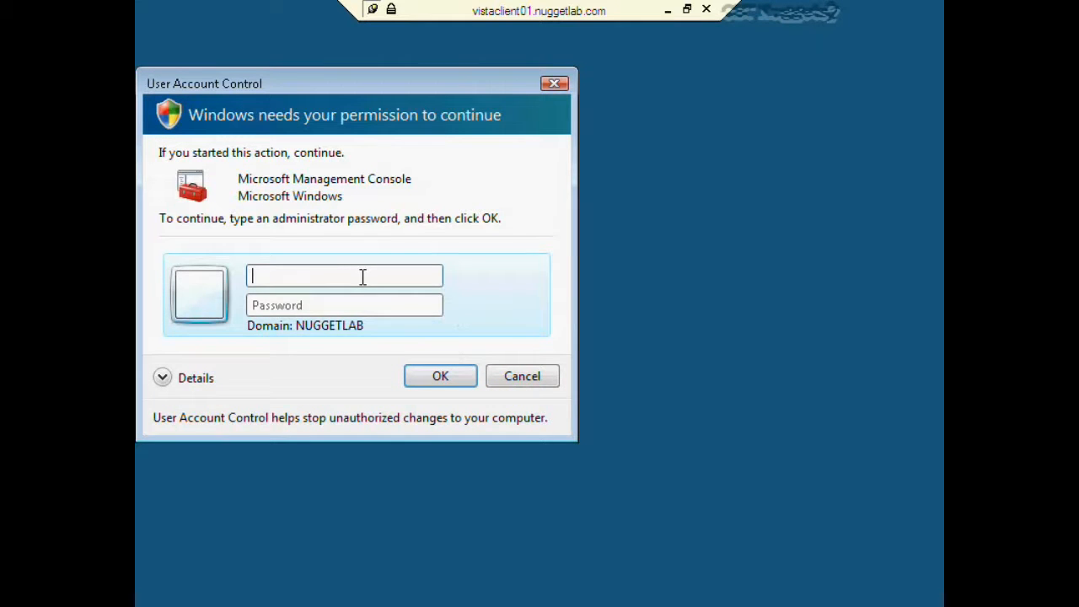
type("trainer")
key("Tab")
type("Pa$$w0rd")
key("Return")
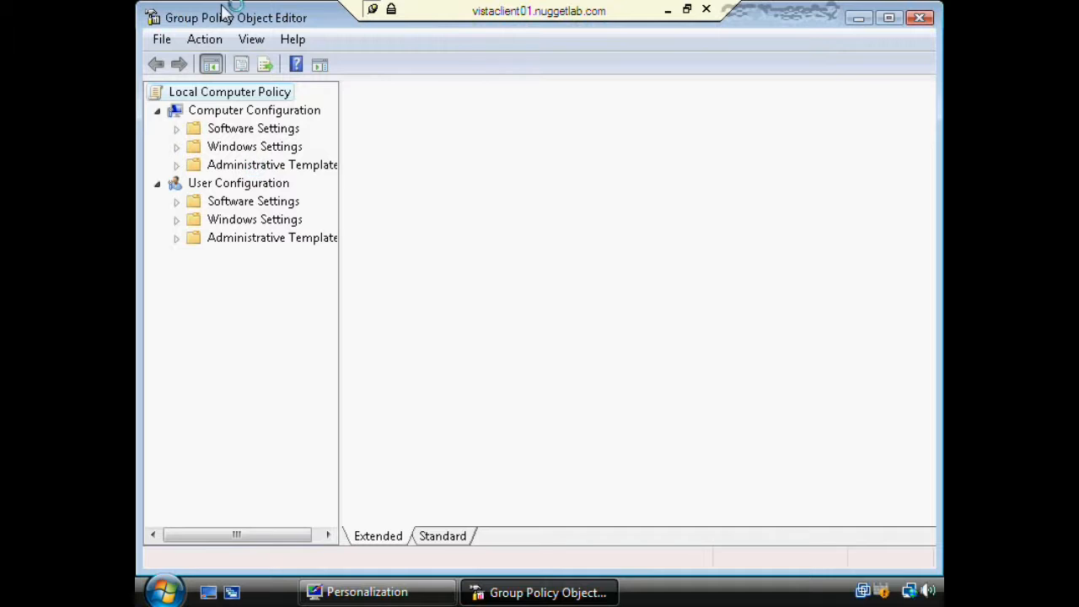
- Maximize the editor and go to User Configuration > Administrative Templates > Control Panel > Display > Desktop Themes
double_click(218, 20)
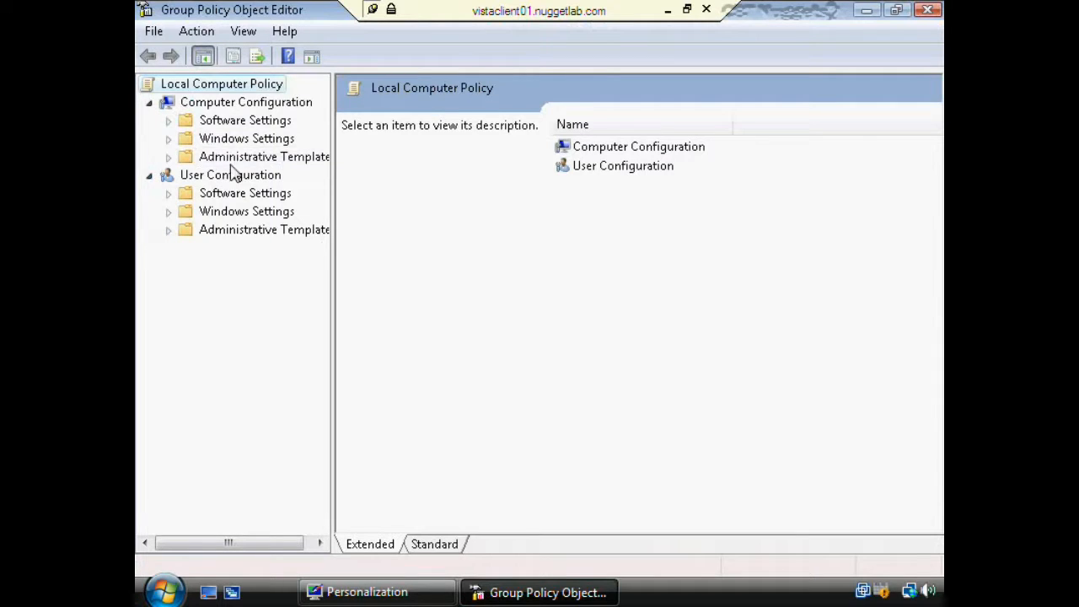
left_click(168, 230)
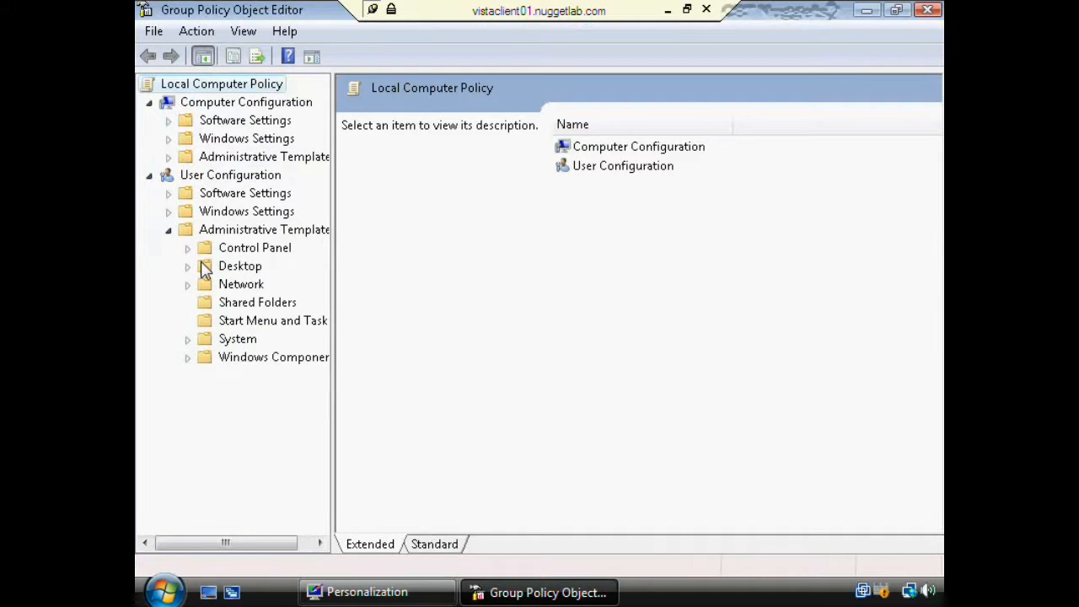
left_click(187, 248)
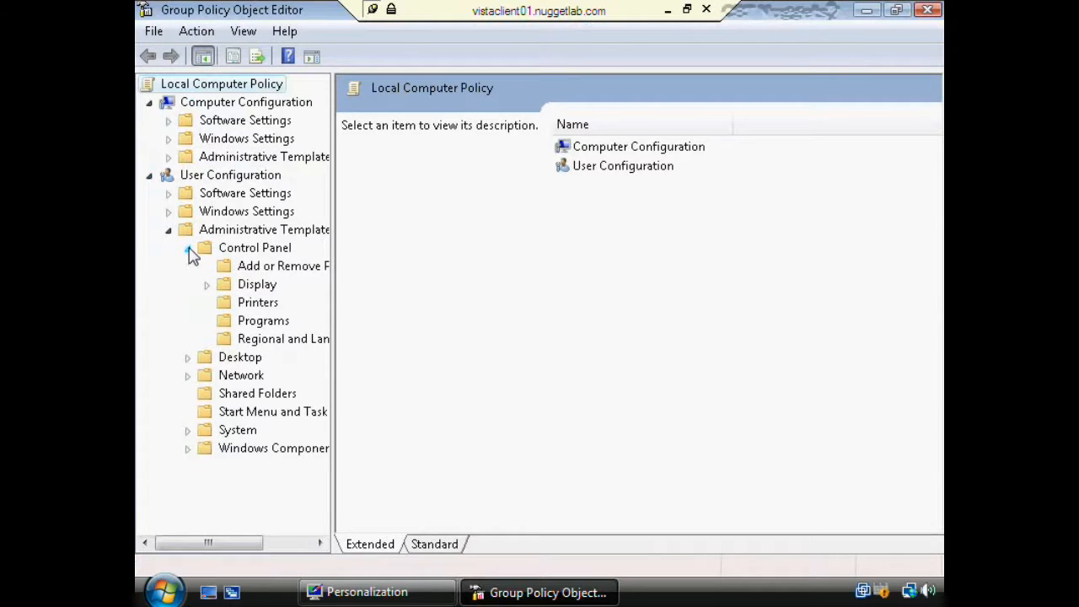
left_click(206, 285)
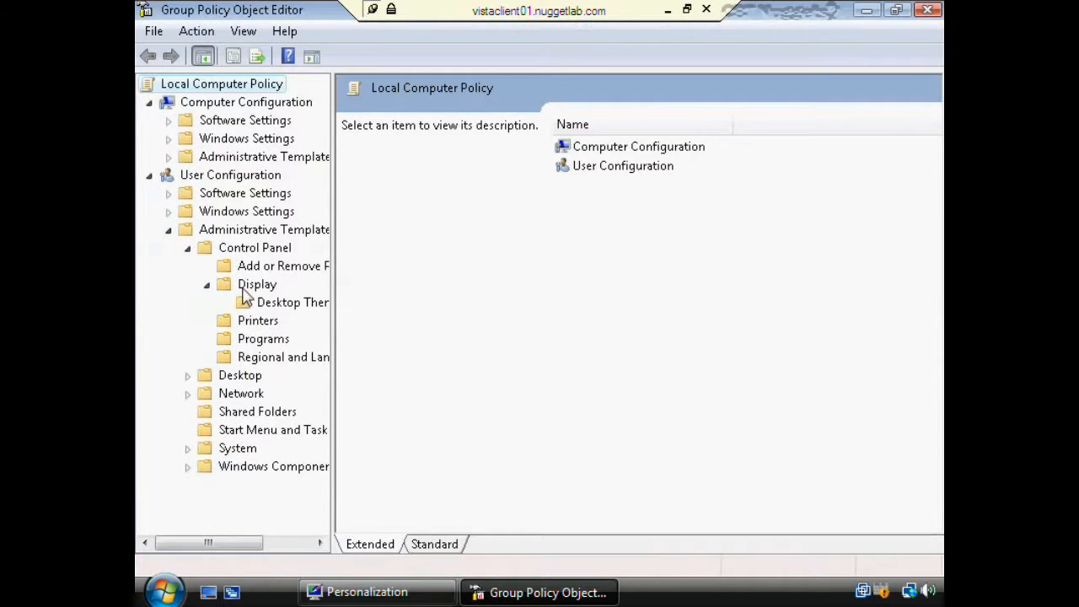
left_click(273, 305)
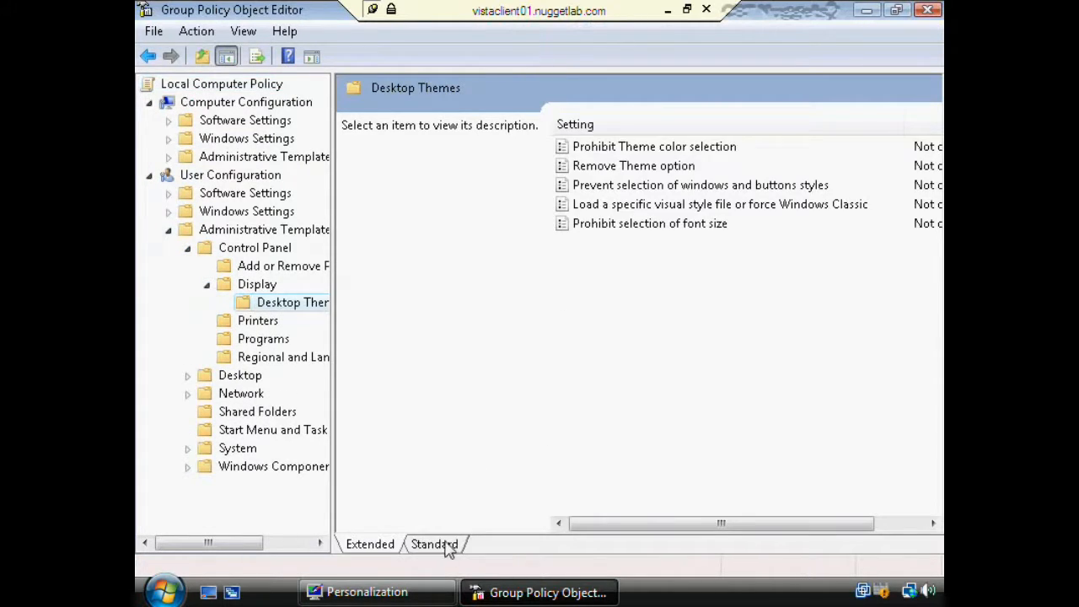
- Set the Remove Theme option policy to Enabled and save it
left_click(437, 543)
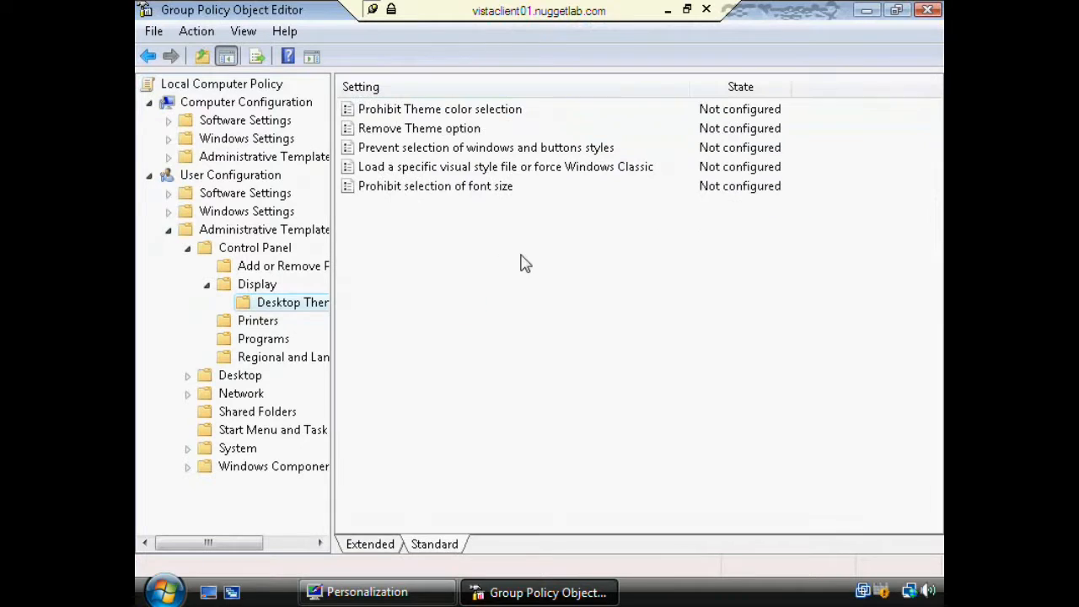
left_click(431, 131)
double_click(431, 131)
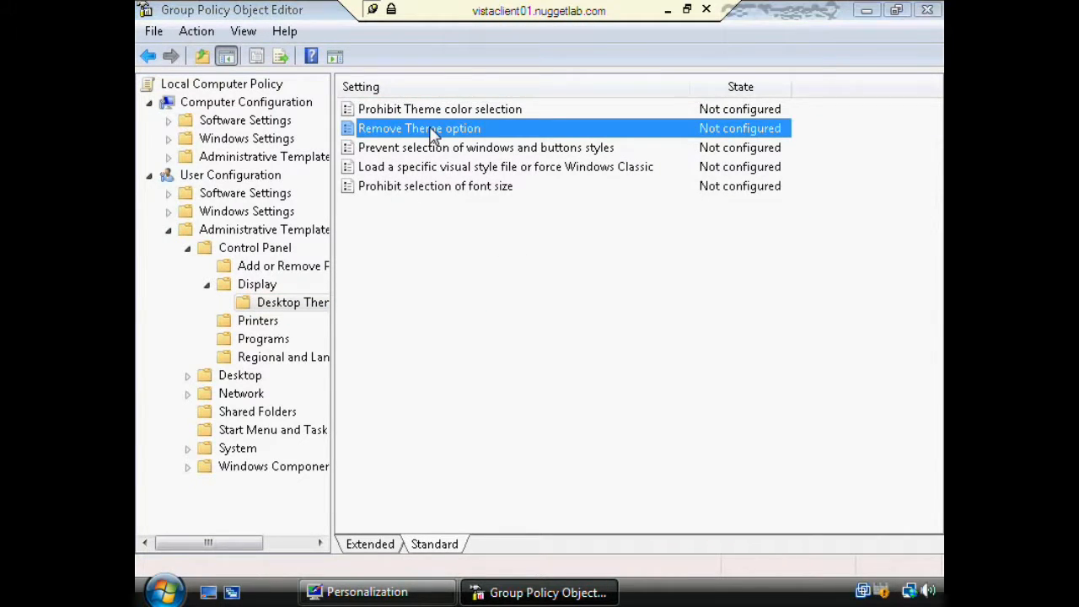
left_click(392, 200)
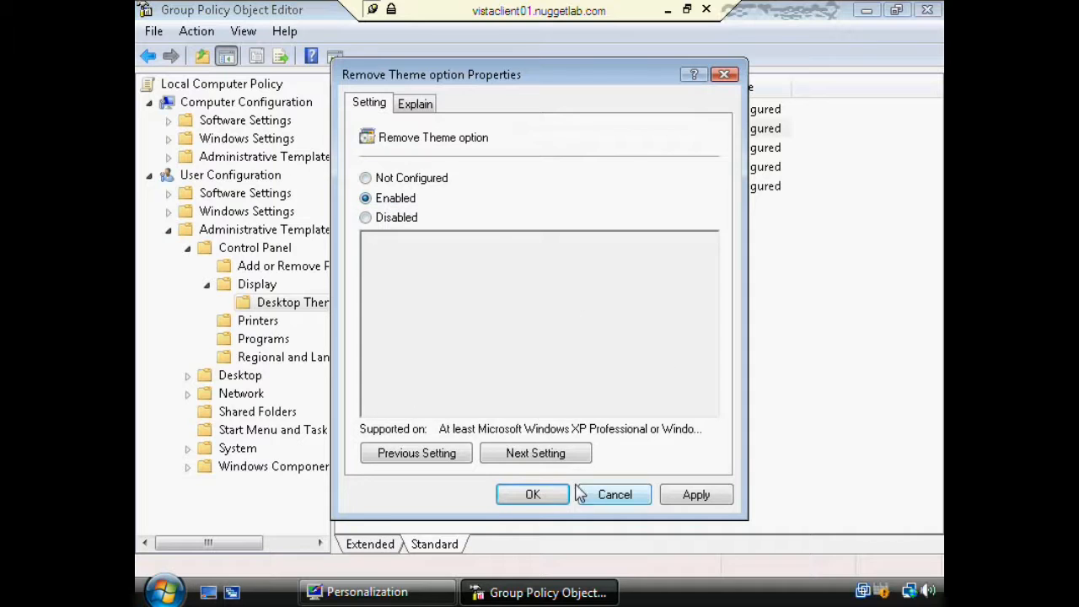
left_click(544, 492)
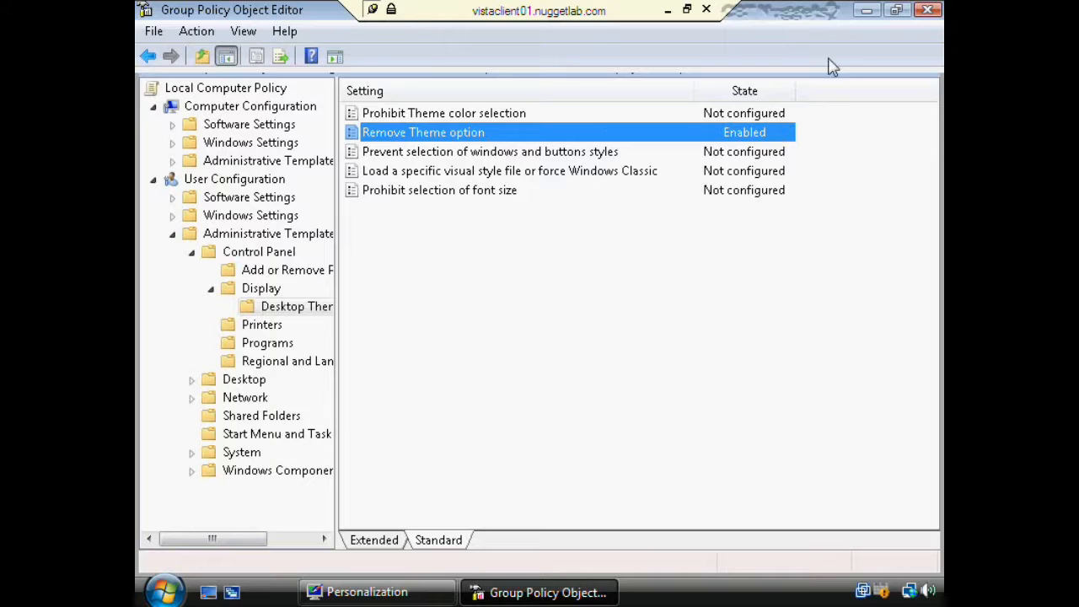
- Try Theme in Personalization, dismiss the administrator-disabled message, and return to the policy editor
left_click(866, 10)
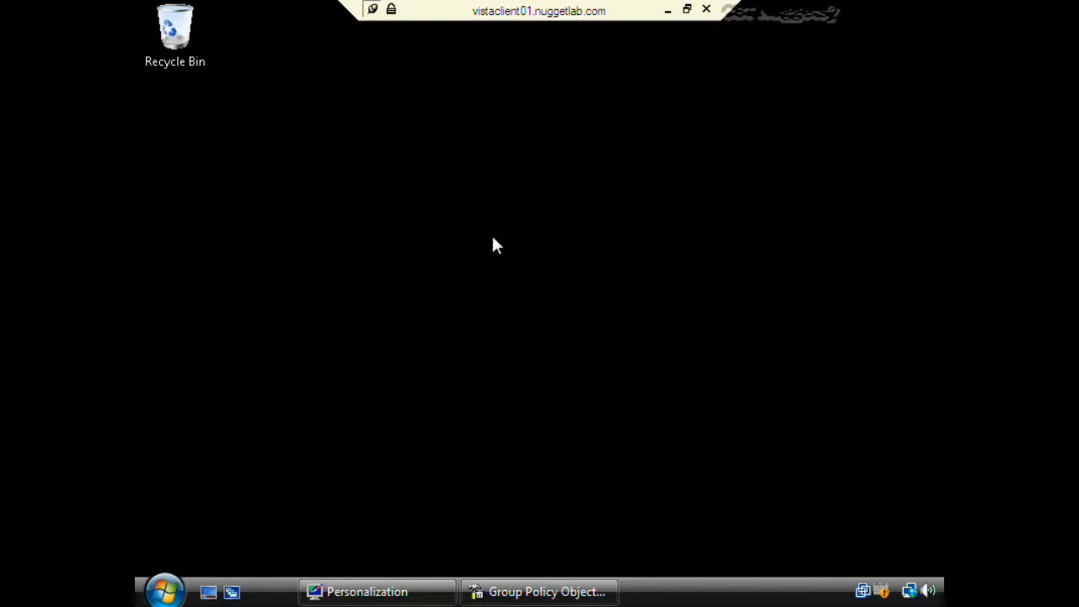
left_click(165, 591)
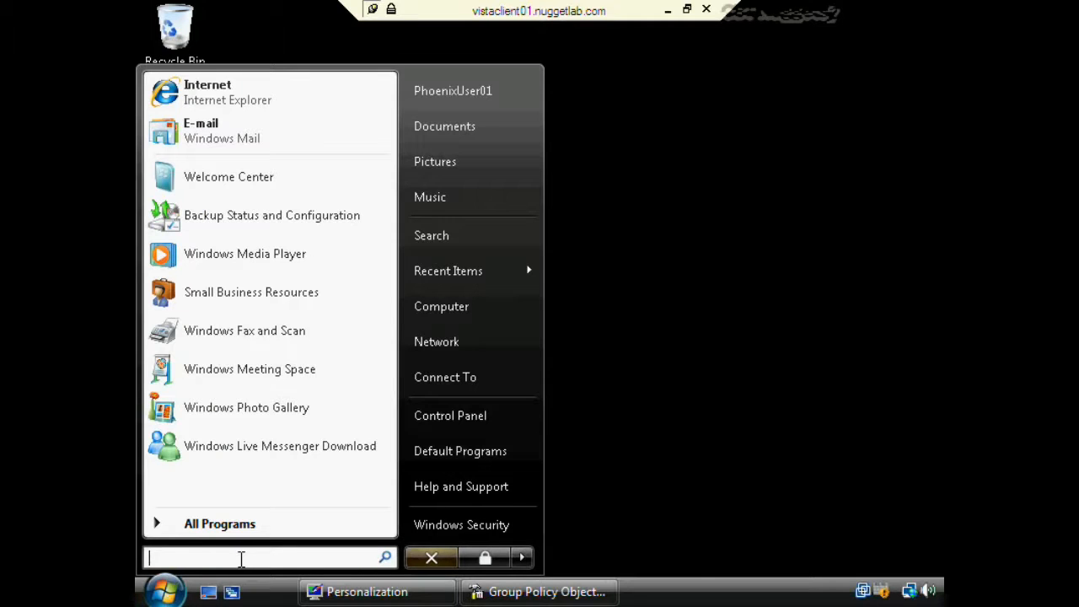
left_click(354, 592)
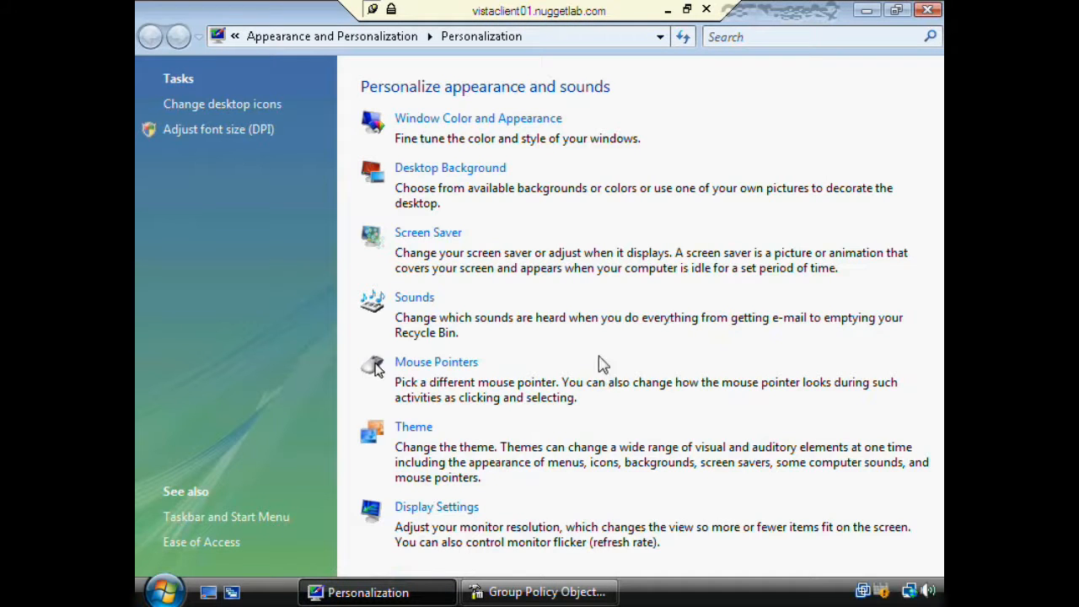
left_click(411, 428)
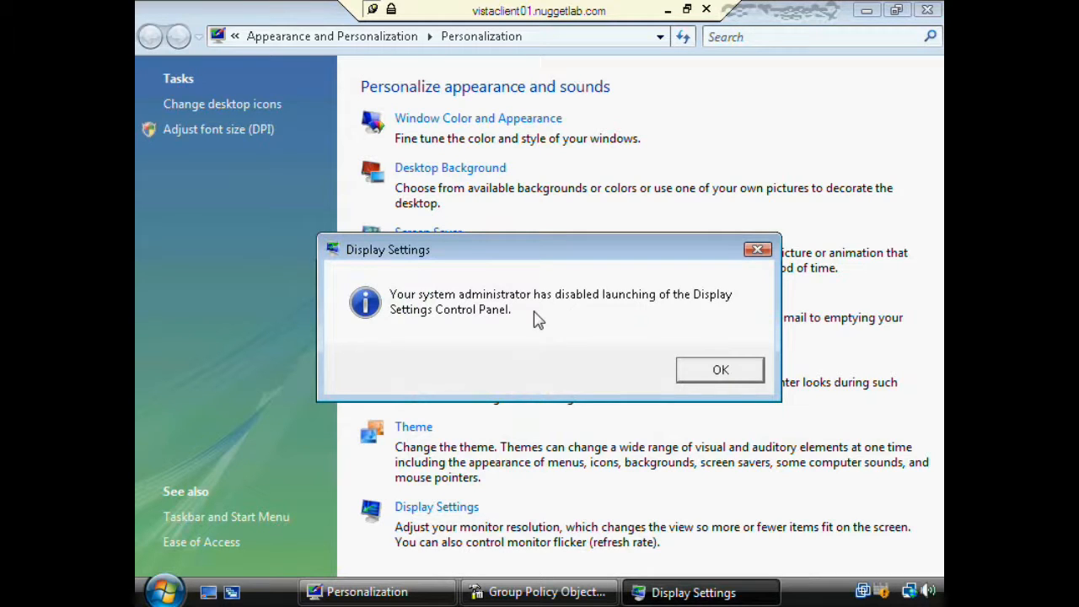
left_click(720, 371)
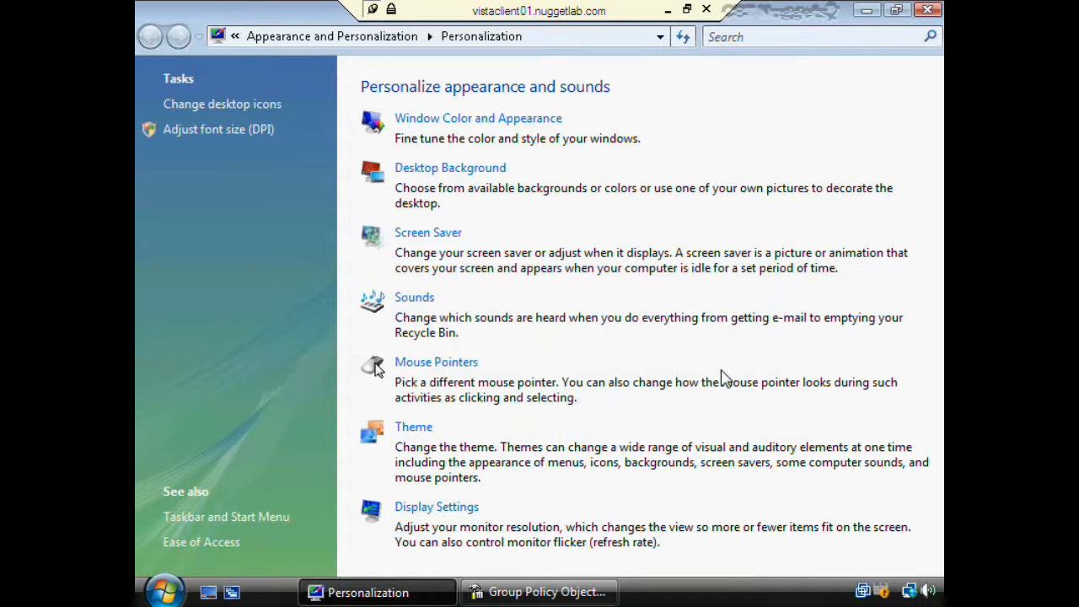
left_click(581, 594)
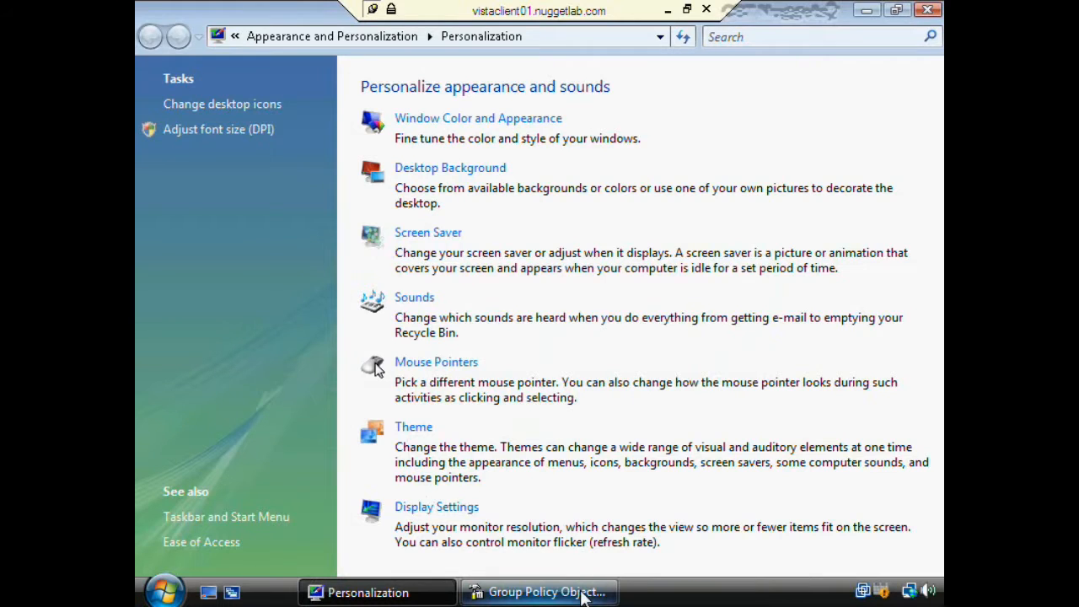
- Set the Remove Theme option policy back to Not Configured
double_click(482, 138)
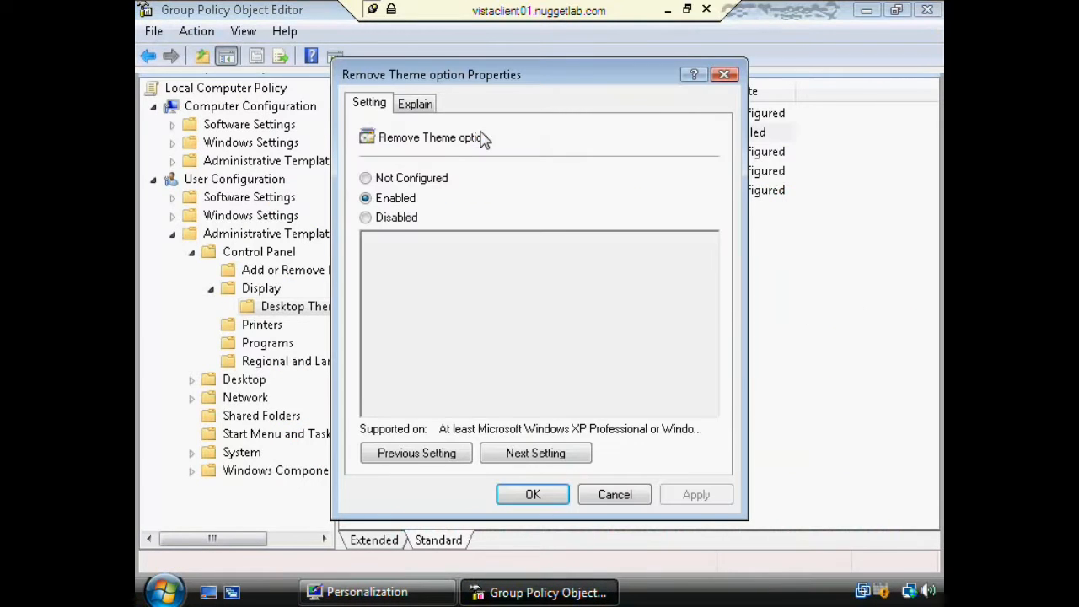
left_click(387, 182)
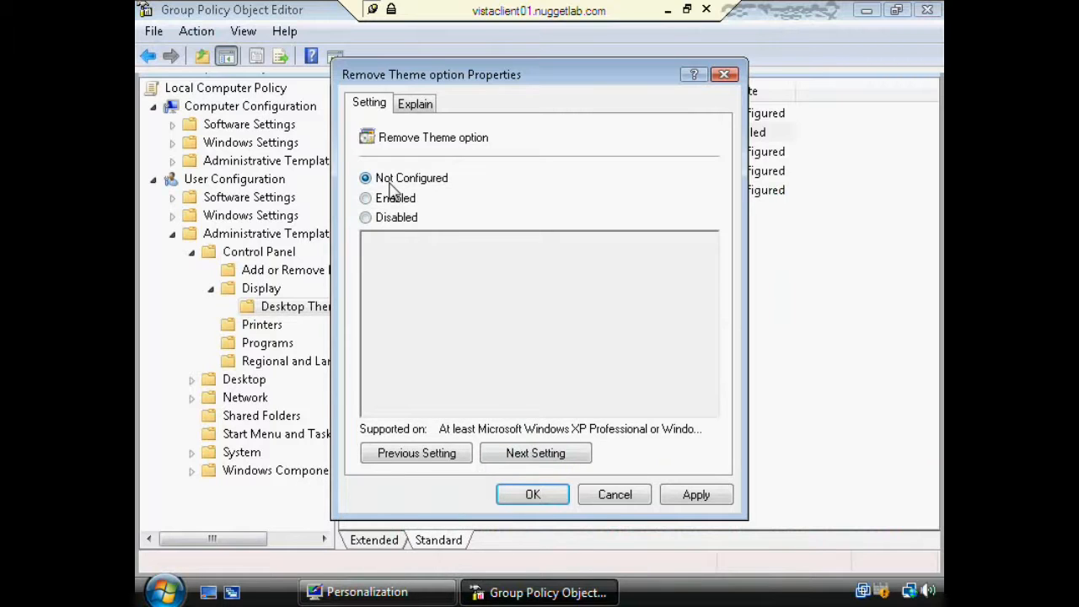
left_click(548, 500)
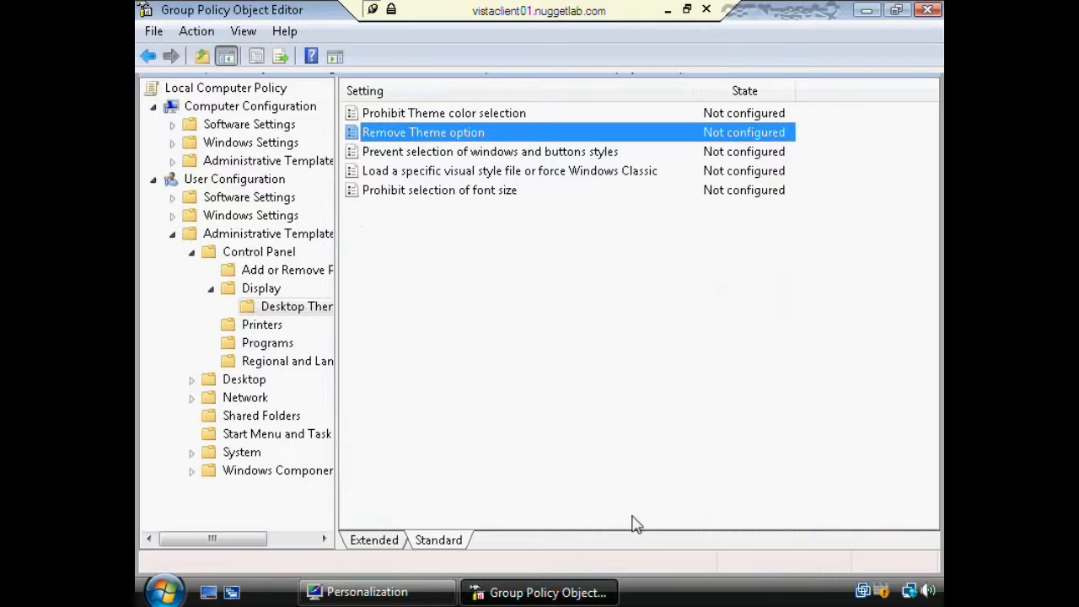
- Retry Theme in Personalization and dismiss the message saying it is still blocked
left_click(862, 11)
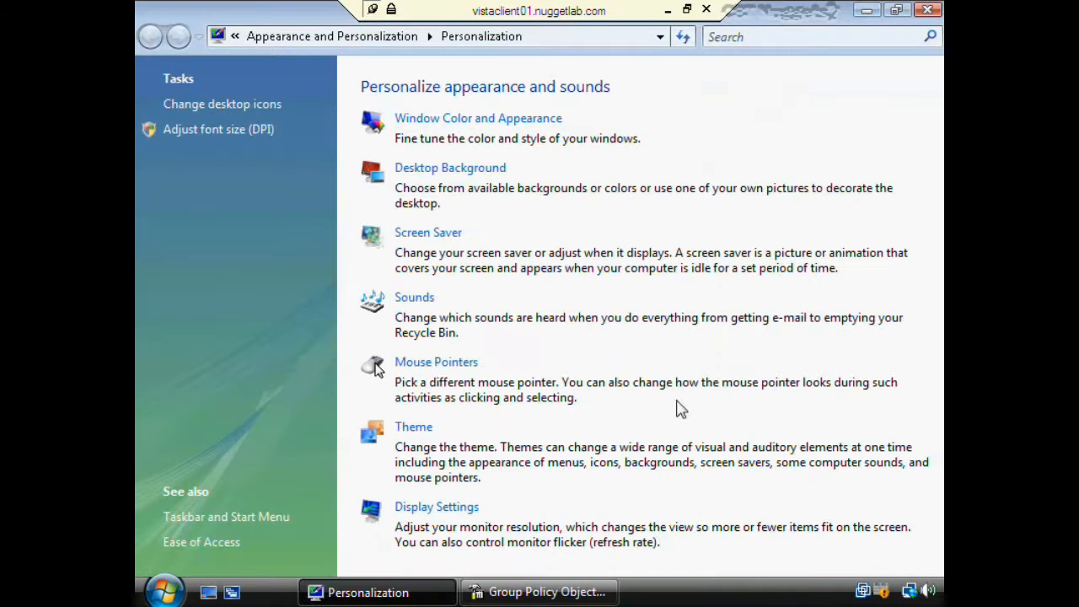
left_click(421, 436)
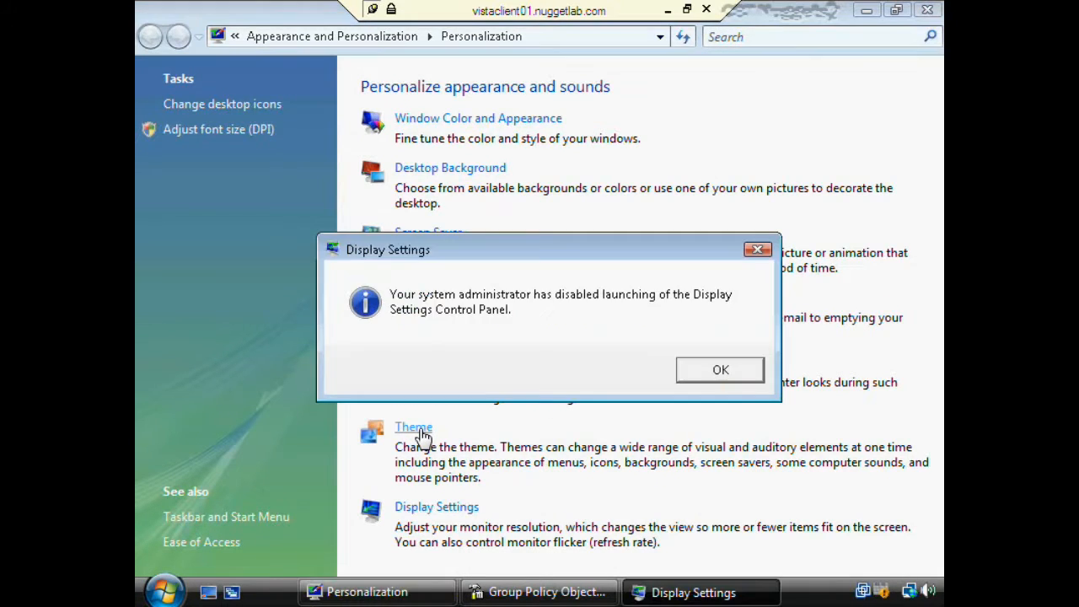
left_click(718, 369)
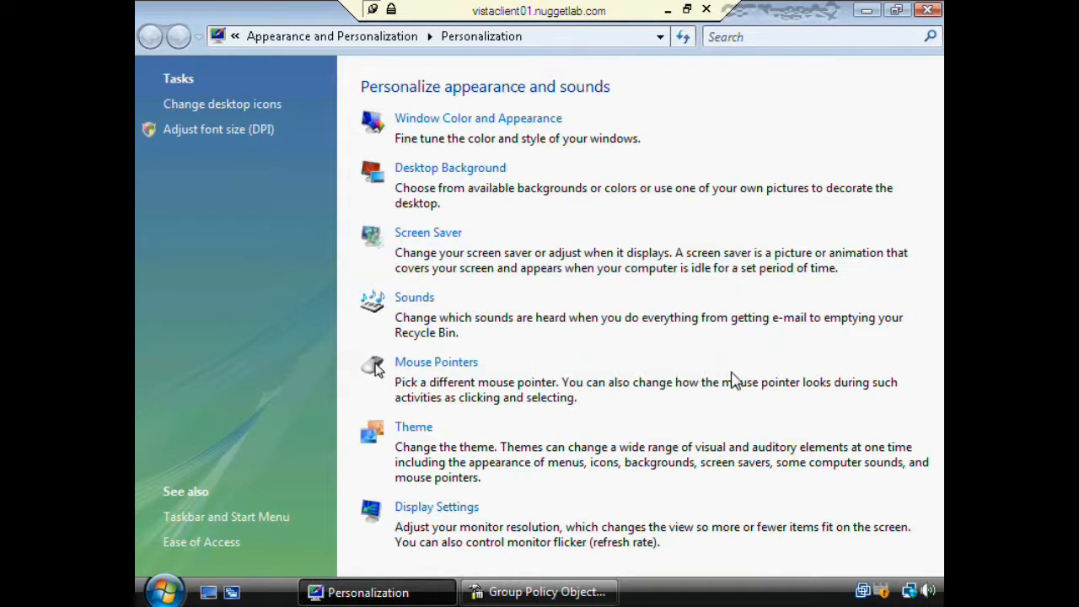
- Run gpupdate /force from Start Search to refresh the client's Group Policy
left_click(165, 592)
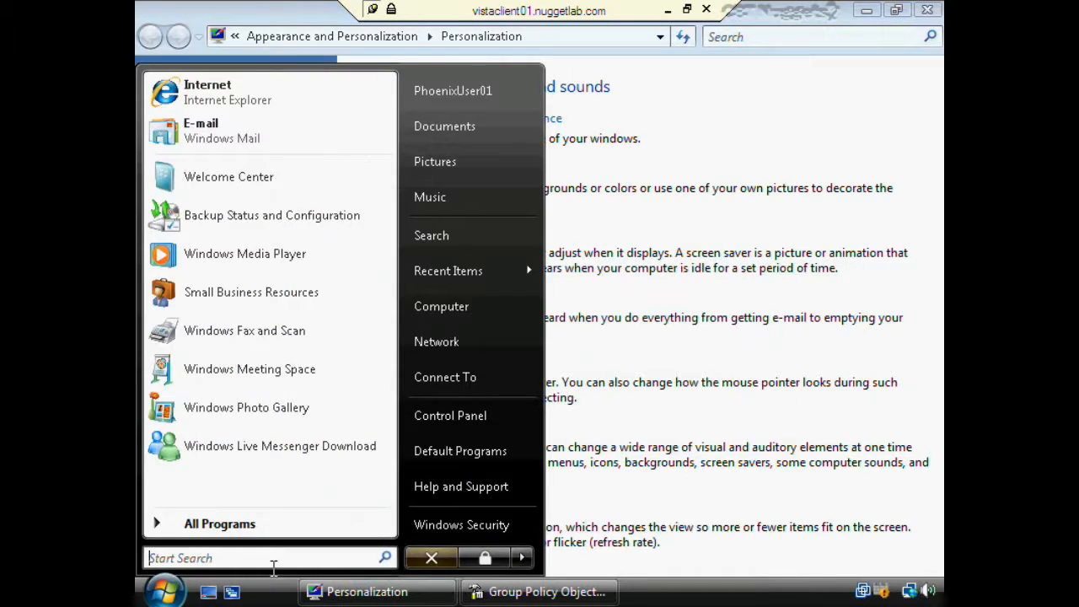
type("gpupdate")
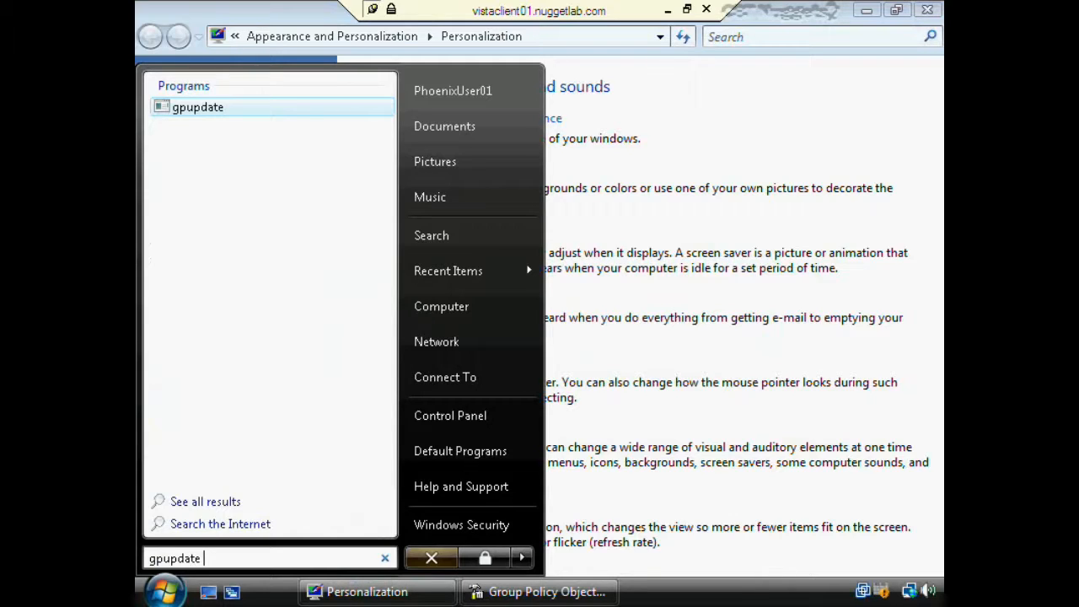
type("/force")
key("Return")
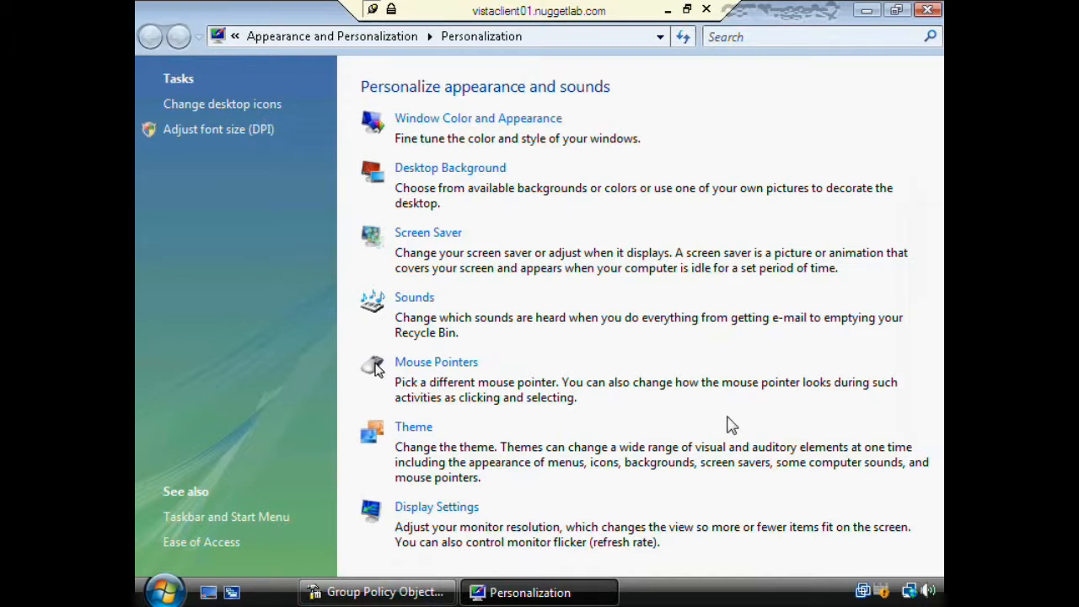
- Open Theme Settings successfully, cancel them, and minimize the Remote Desktop session
left_click(414, 428)
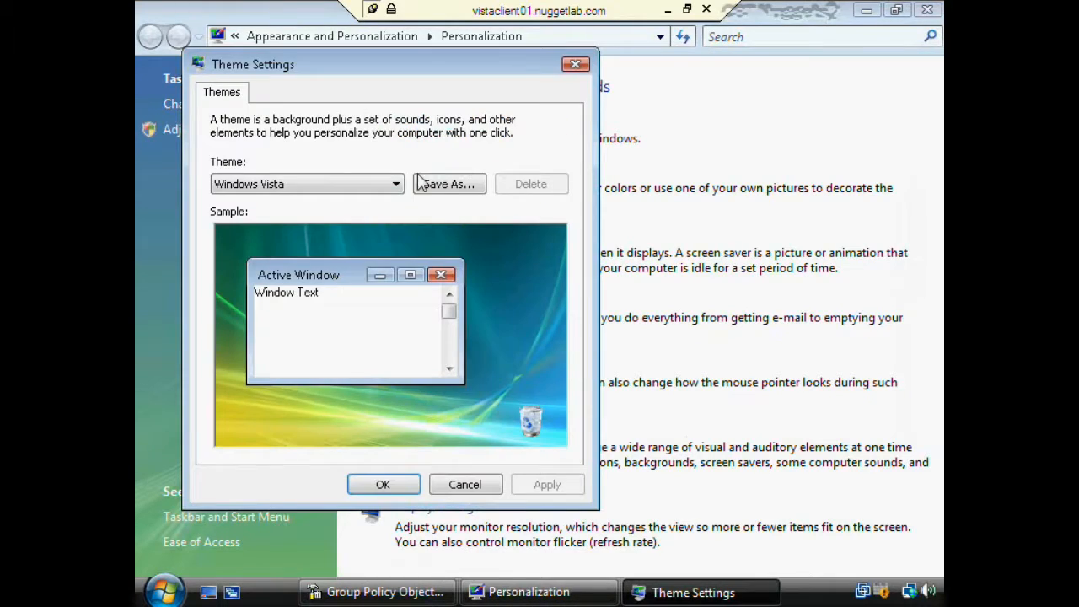
left_click(466, 484)
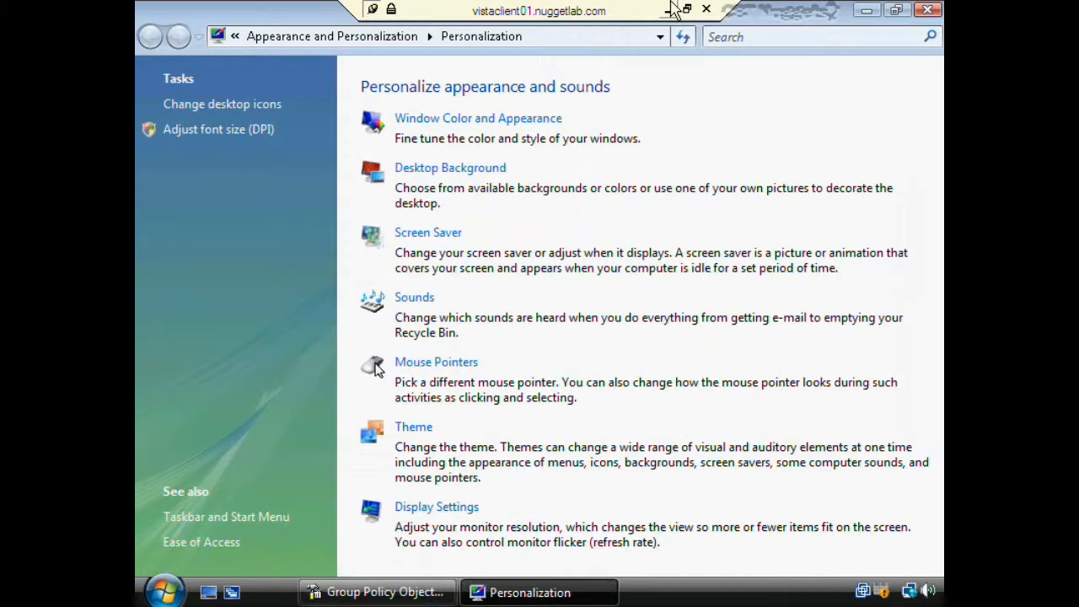
left_click(671, 9)
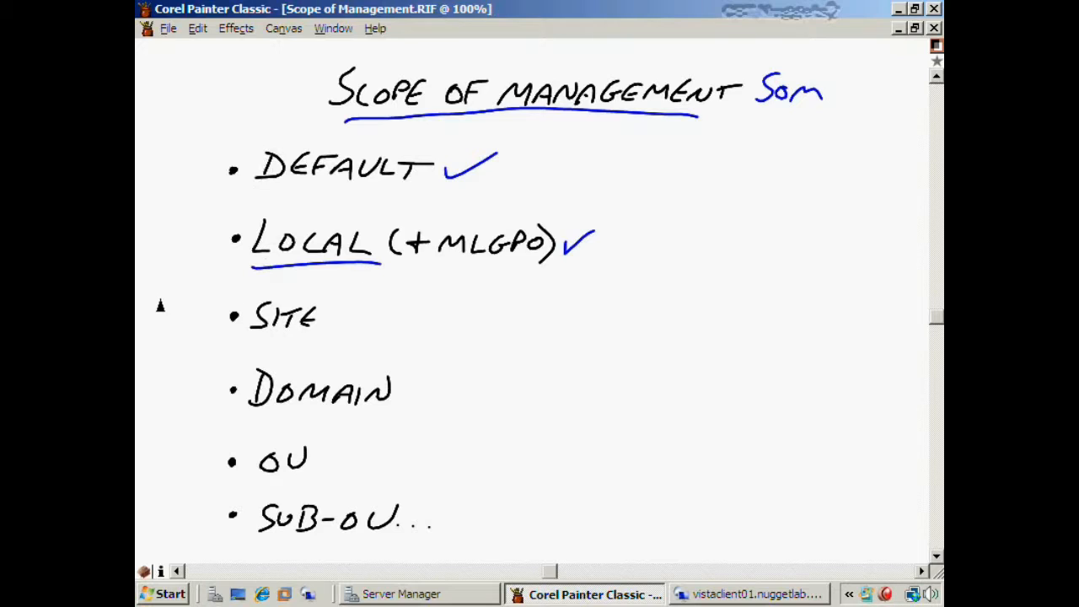
- Draw a line under LOCAL, a downward arrow in the margin, and tick SITE
left_click_drag(137, 288, 431, 276)
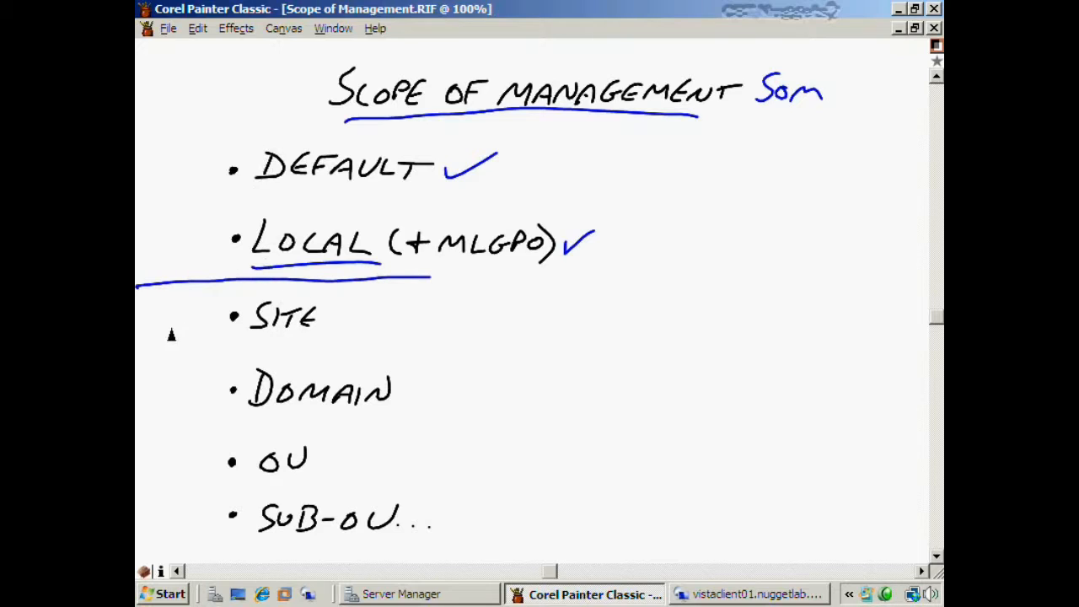
mouse_move(173, 288)
left_mouse_down()
mouse_move(178, 529)
mouse_move(163, 515)
left_mouse_up()
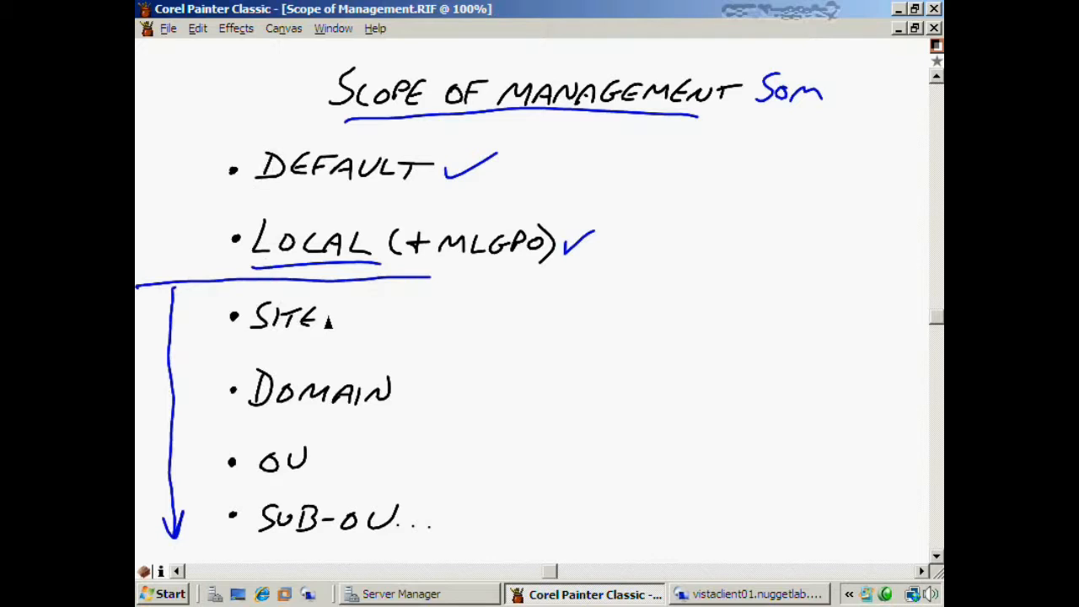
left_click_drag(329, 318, 362, 309)
- Write PROXY and IPSEC beside SITE and tick DOMAIN
mouse_move(393, 325)
left_mouse_down()
mouse_move(423, 314)
mouse_move(436, 330)
mouse_move(449, 310)
mouse_move(466, 333)
left_mouse_up()
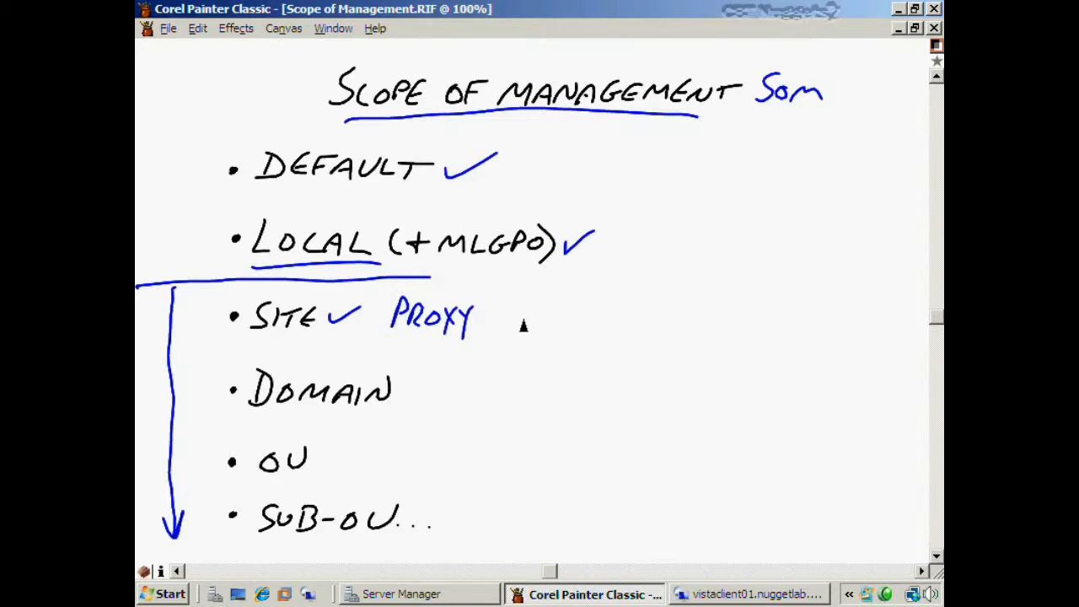
mouse_move(528, 310)
left_mouse_down()
mouse_move(528, 336)
mouse_move(539, 314)
mouse_move(555, 329)
mouse_move(604, 324)
left_mouse_up()
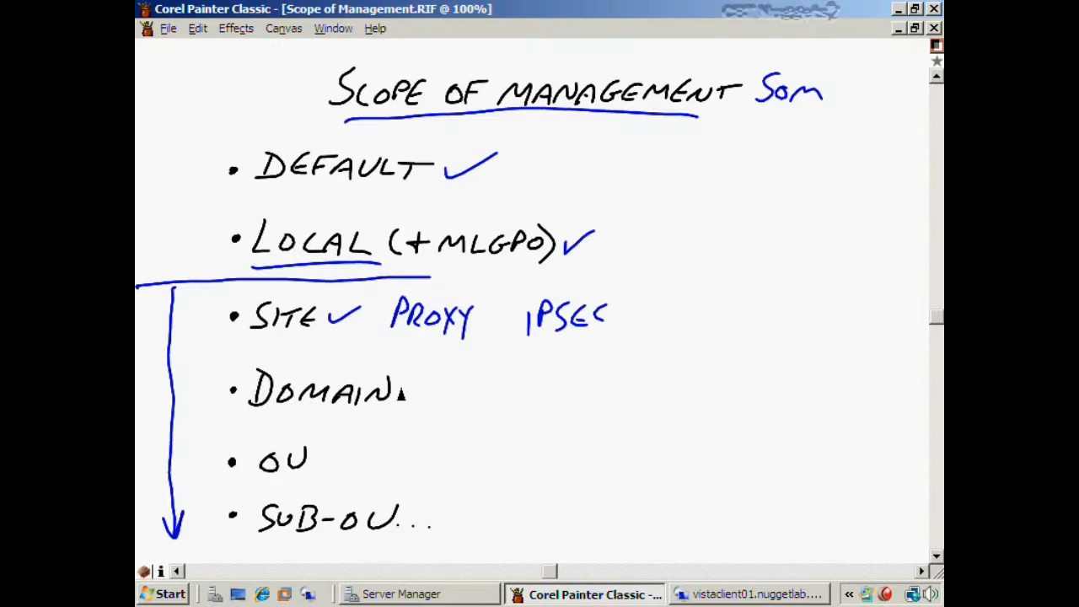
left_click_drag(401, 390, 435, 382)
left_click(416, 595)
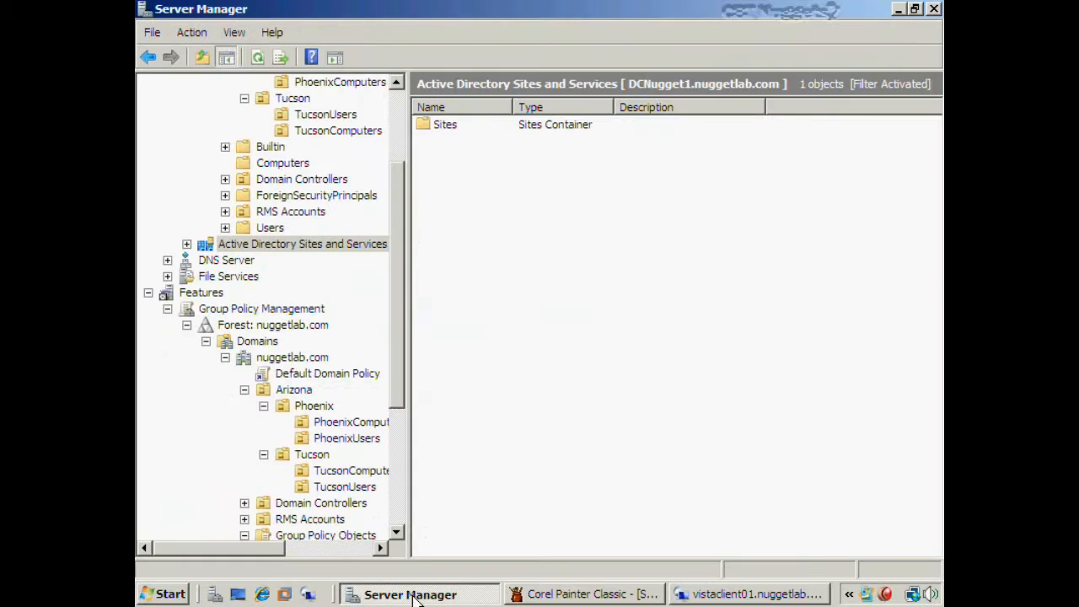
- Check nuggetlab.com's linked policies, then select the Sites container and bring up its options
left_click_drag(395, 308, 386, 409)
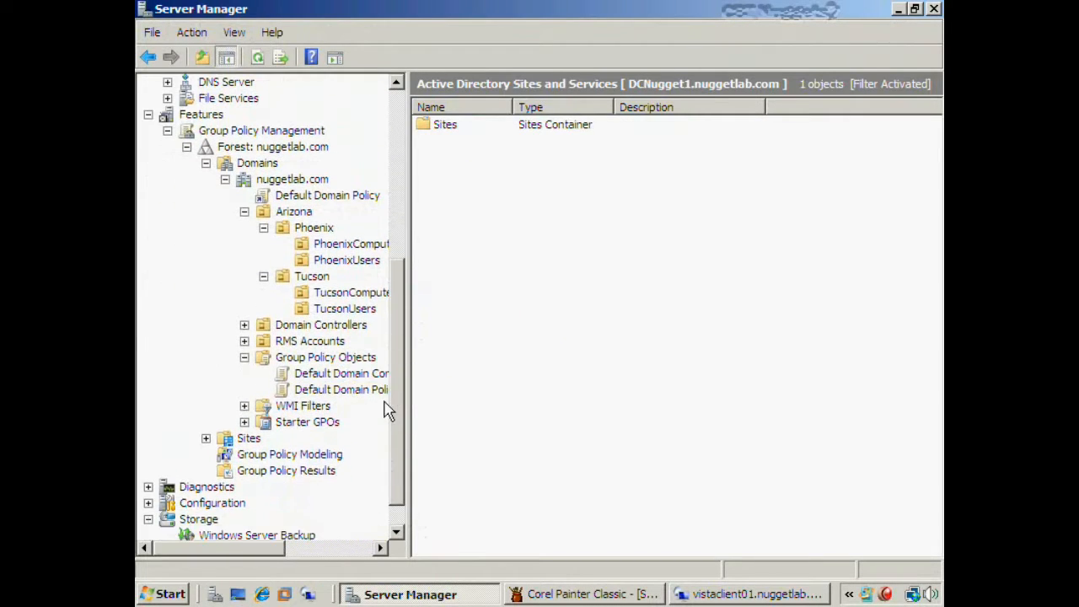
left_click(295, 180)
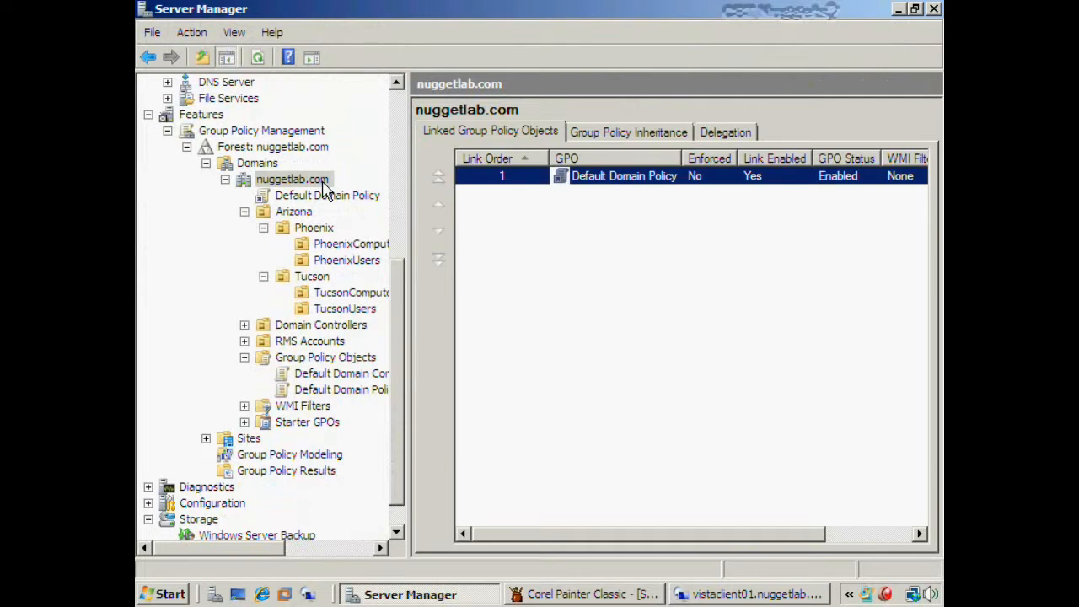
right_click(324, 190)
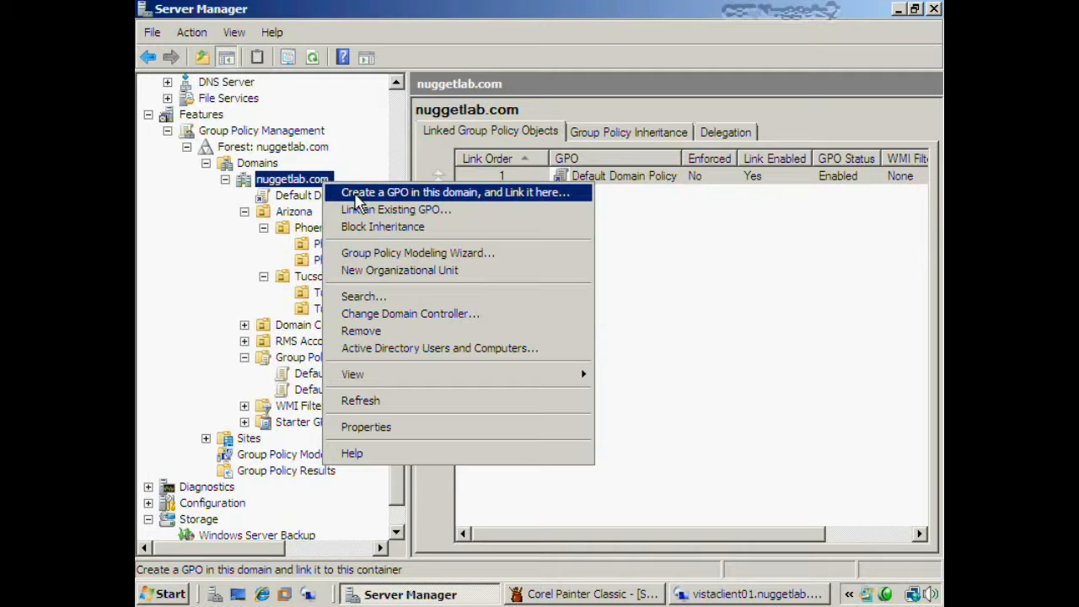
left_click(386, 9)
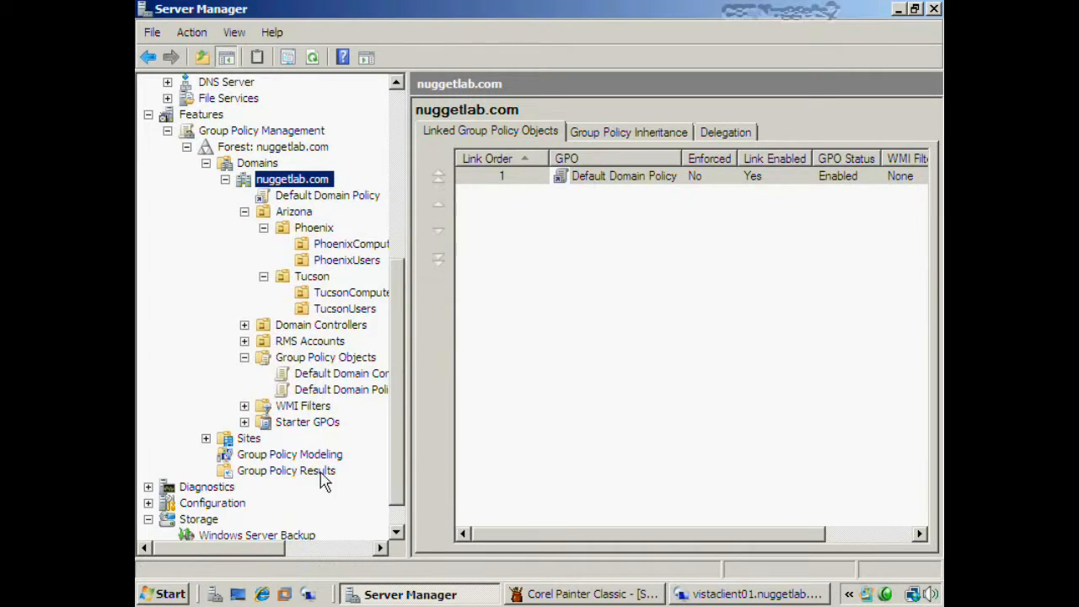
left_click(240, 440)
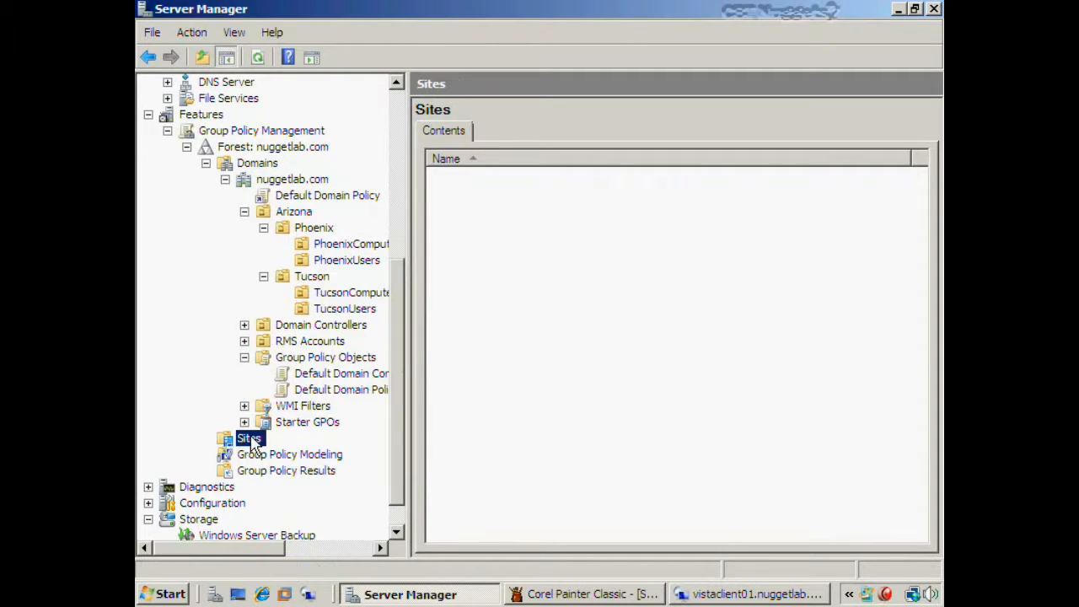
right_click(249, 438)
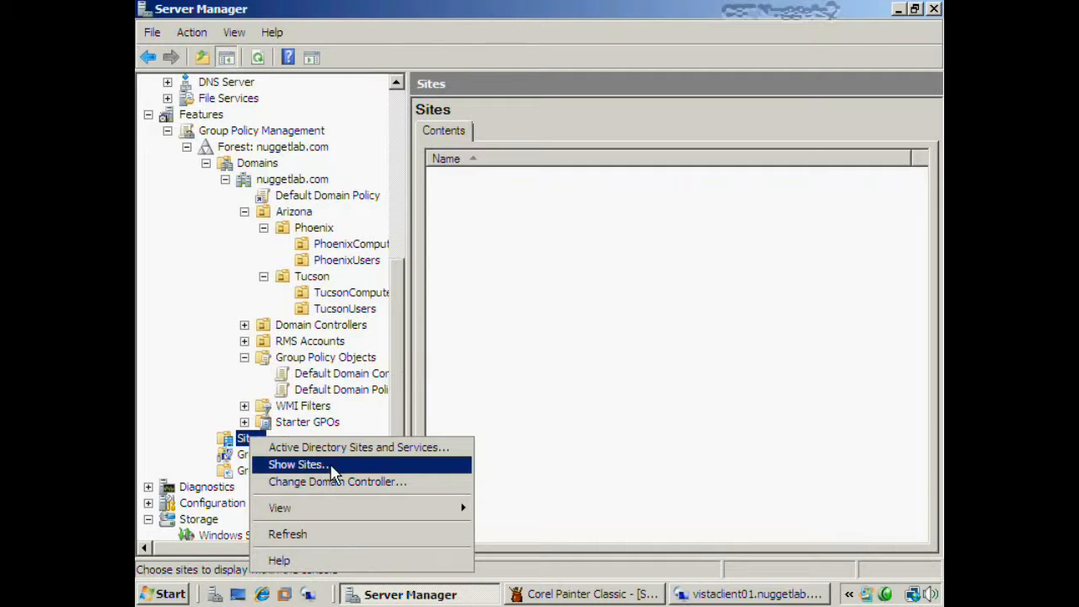
- Show the Phoenix site under Sites and select it, confirming it has no linked GPOs
left_click(333, 470)
left_click(295, 182)
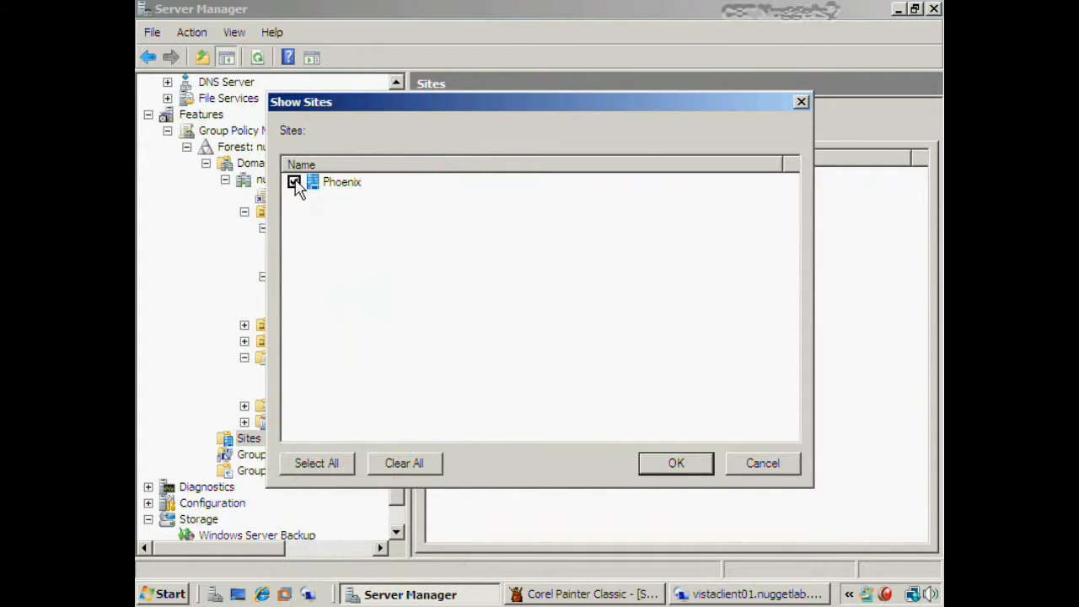
left_click(674, 464)
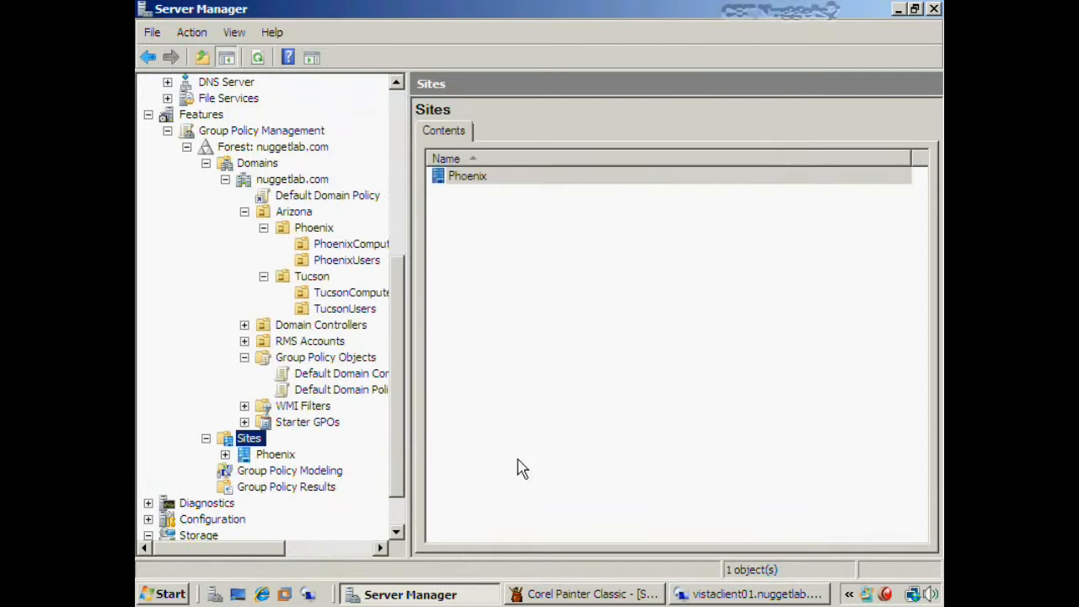
left_click(267, 458)
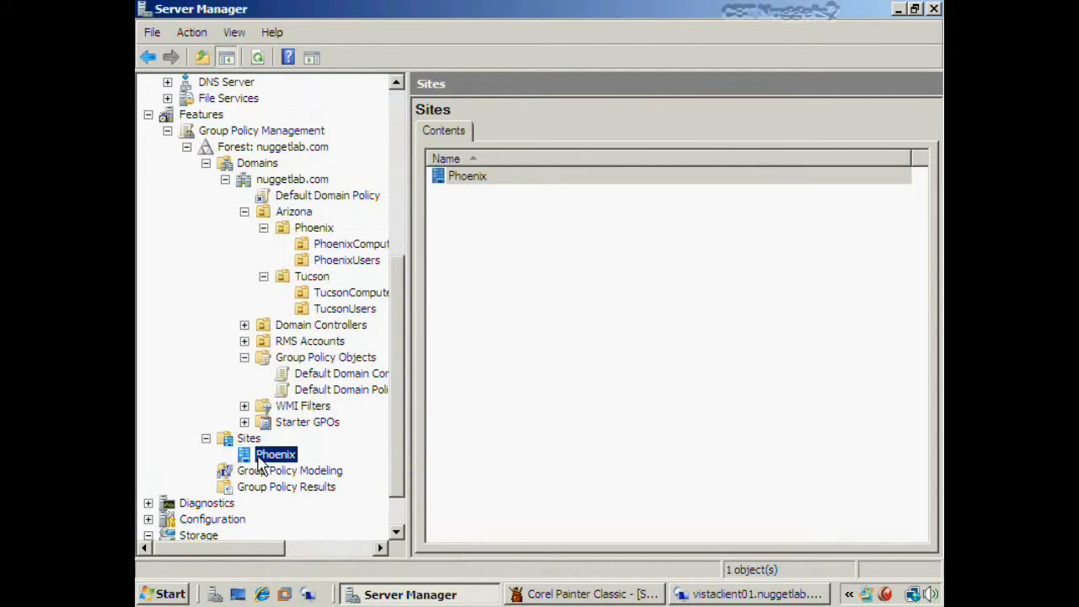
right_click(272, 461)
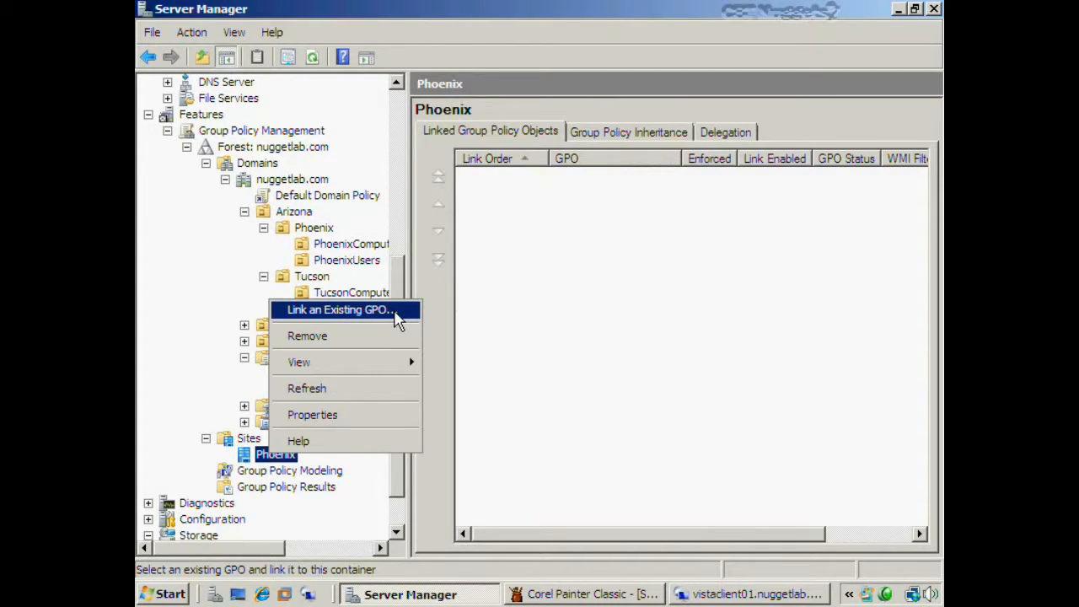
left_click(531, 384)
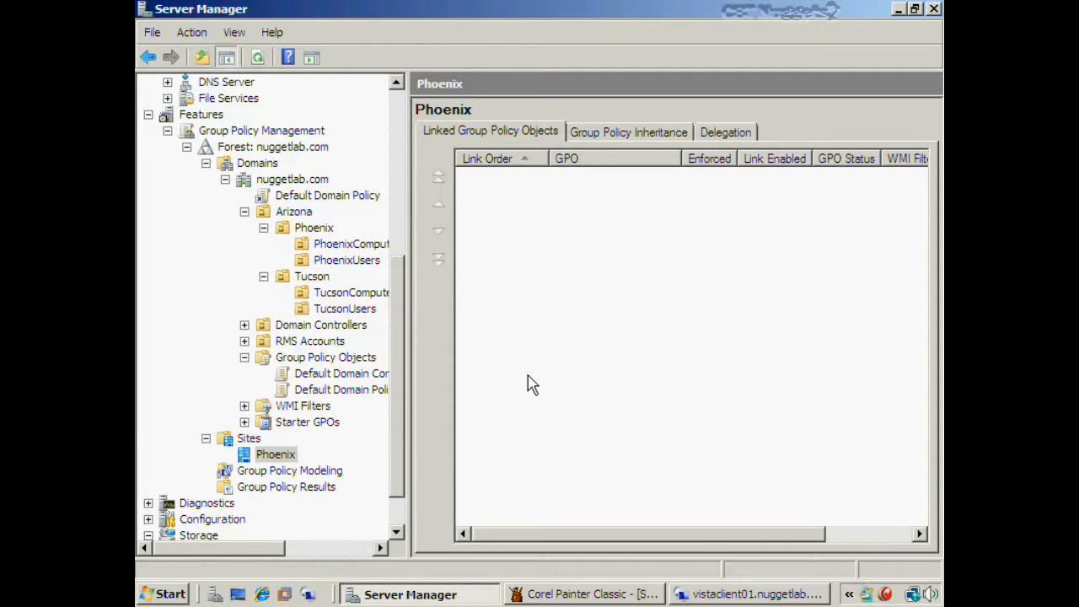
- Select the PhoenixUsers OU under Arizona > Phoenix and bring up its options for creating a linked GPO
right_click(289, 458)
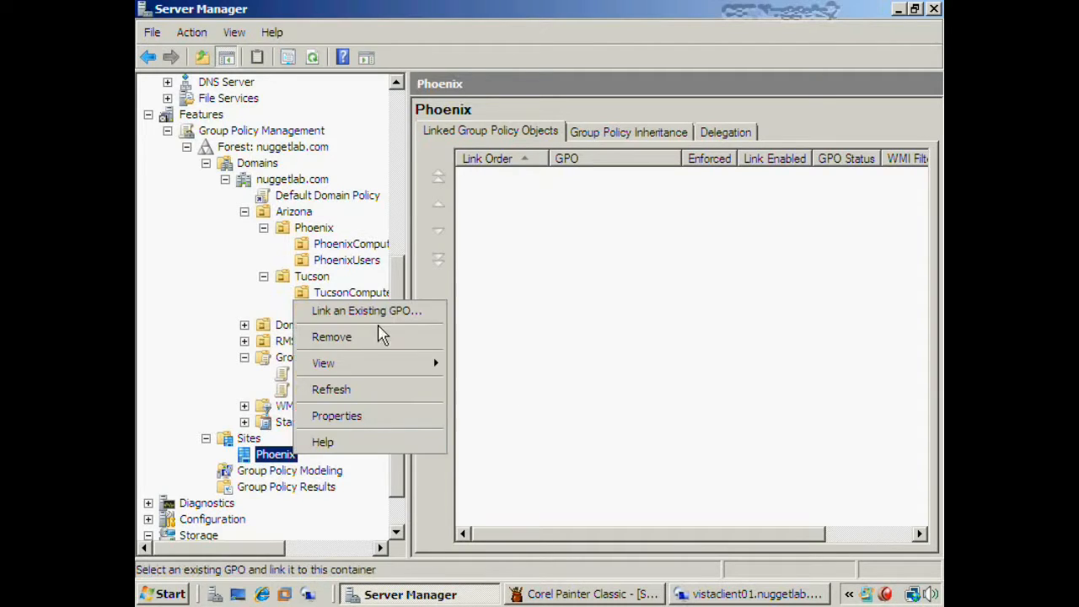
left_click(497, 368)
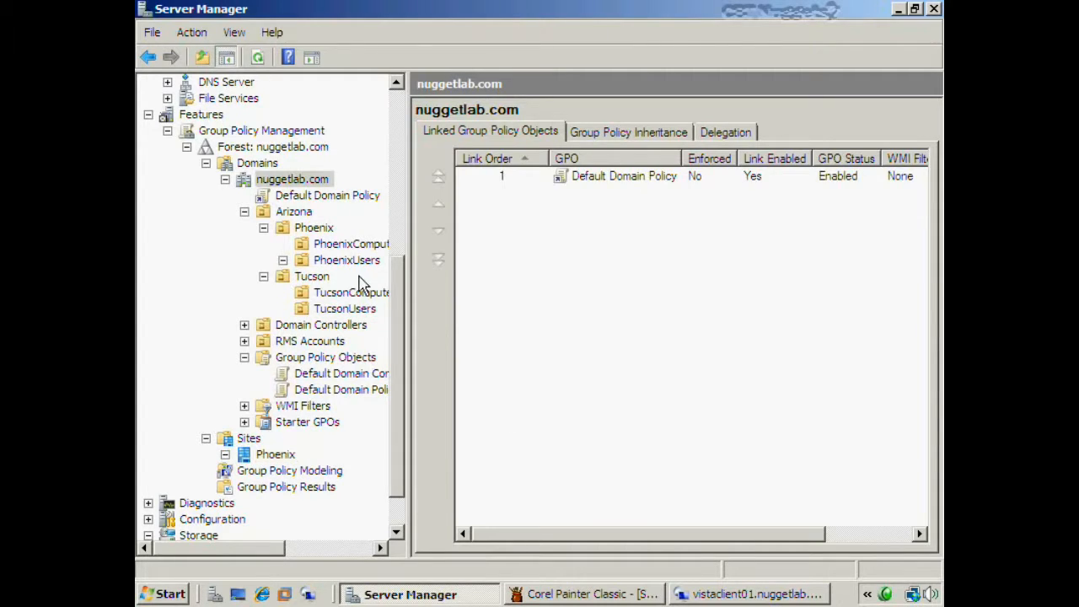
right_click(367, 268)
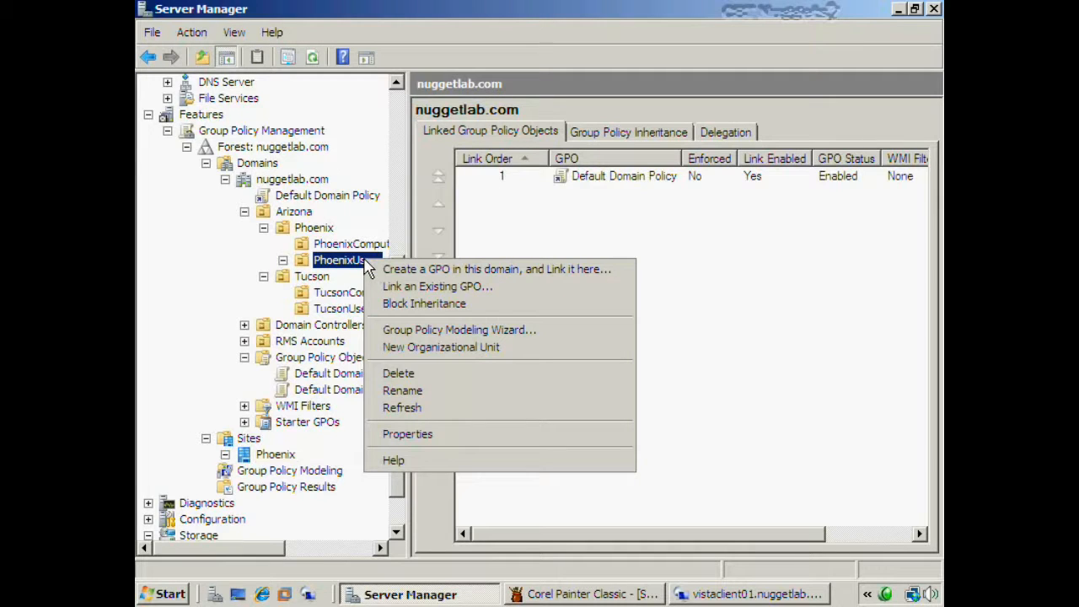
right_click(326, 184)
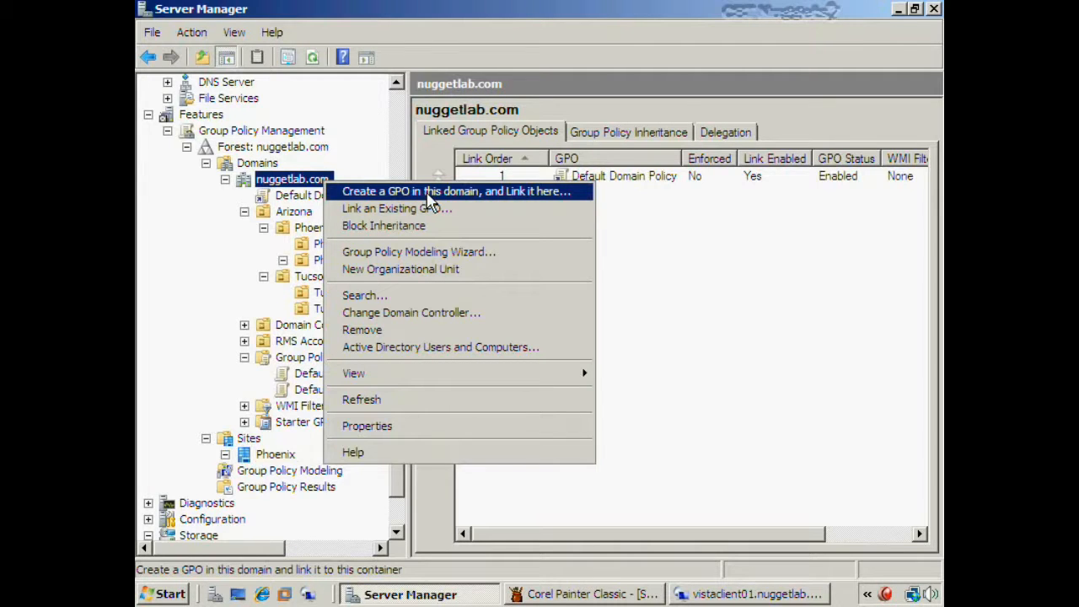
left_click(686, 345)
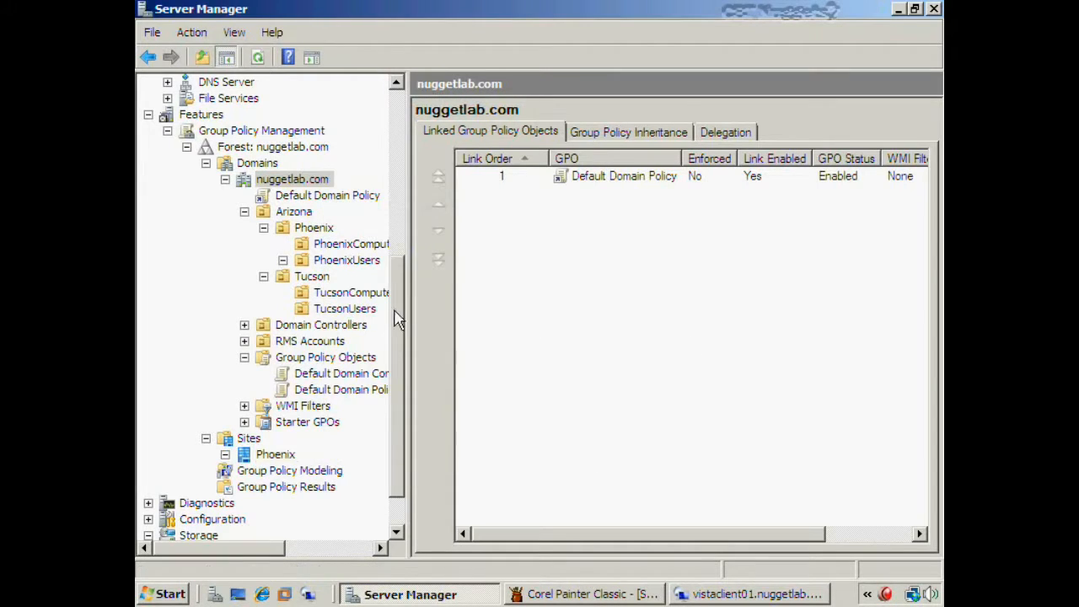
left_click(375, 263)
right_click(376, 264)
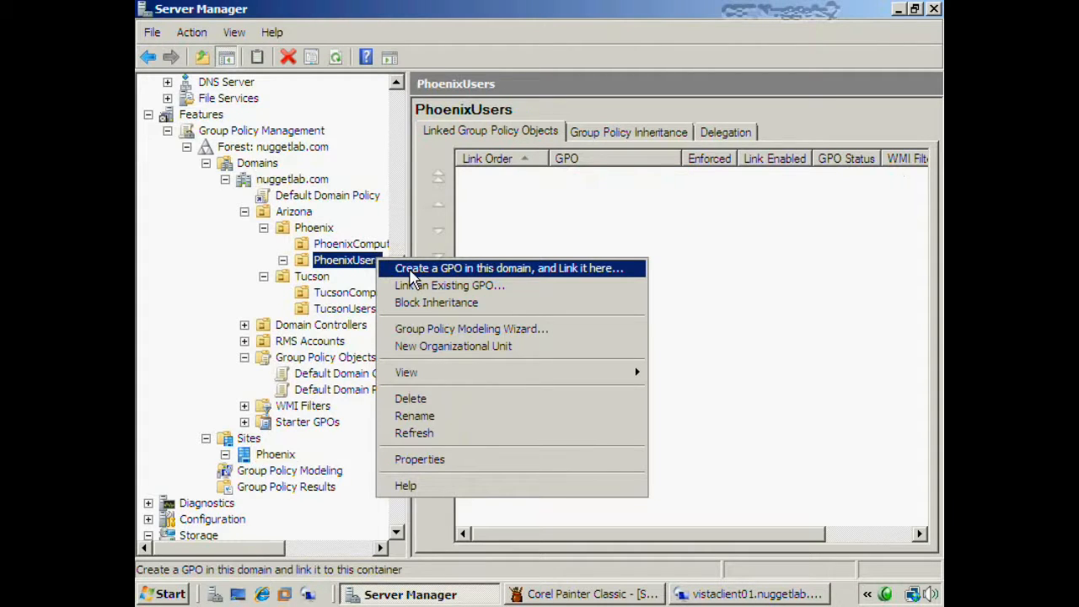
- Create 'New Group Policy Object' linked to PhoenixUsers with the default name, then widen the console tree
left_click(411, 270)
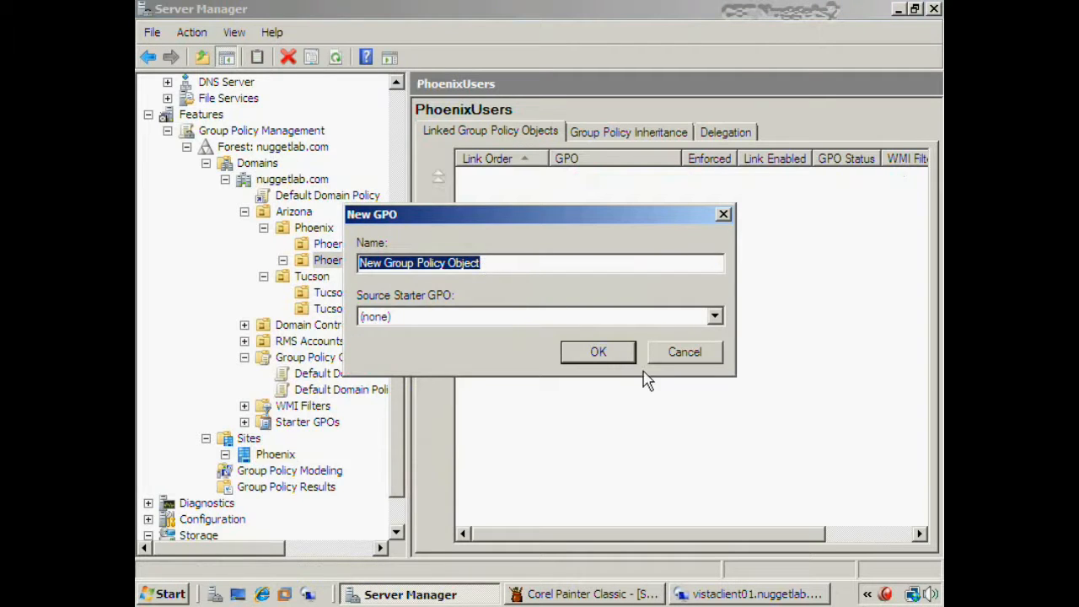
left_click(613, 359)
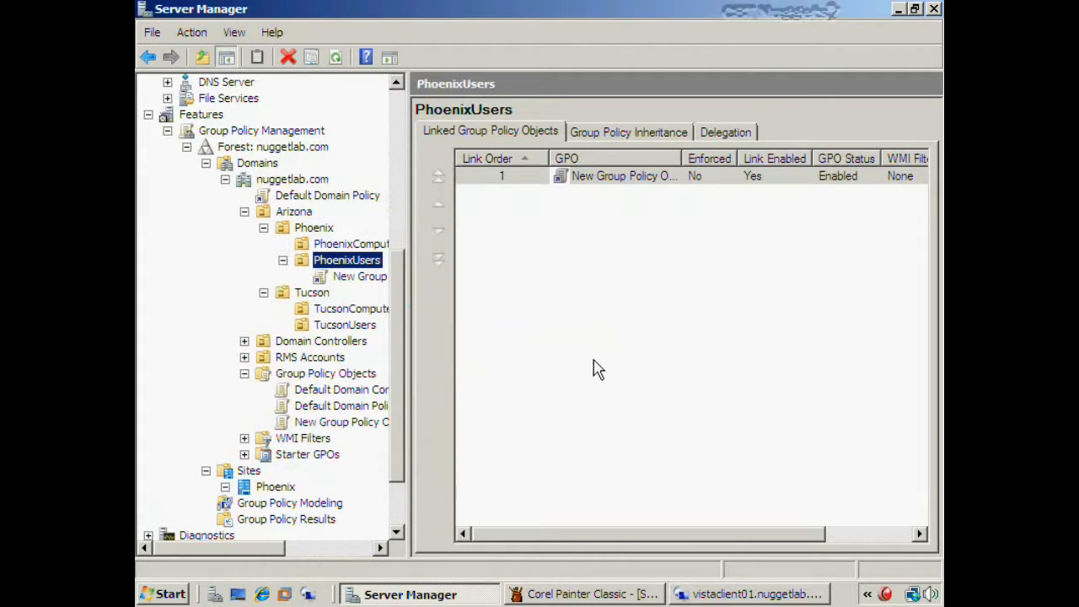
left_click_drag(412, 304, 449, 296)
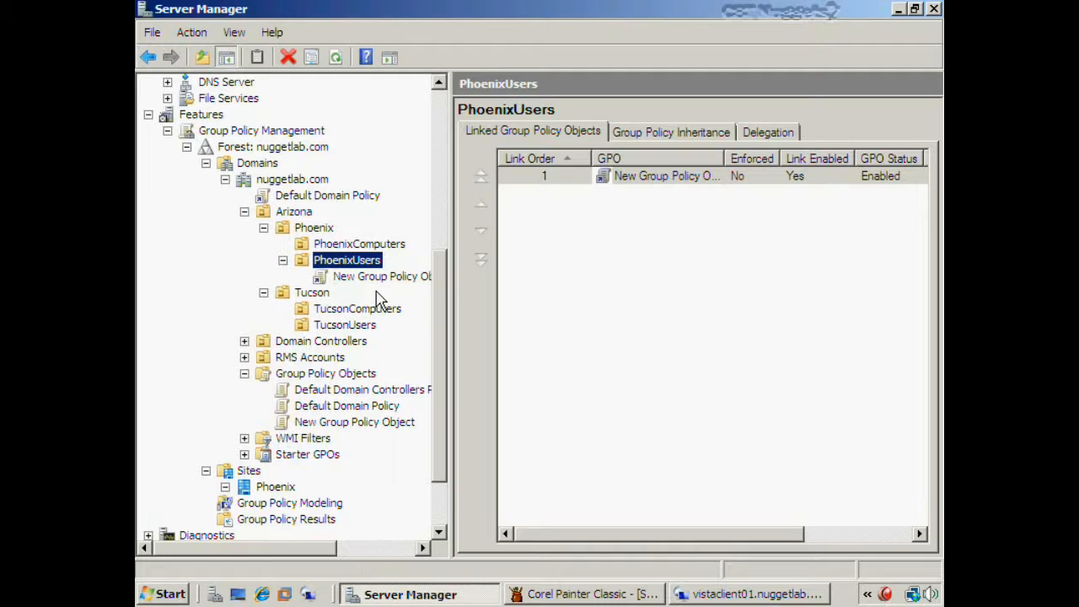
- Delete the PhoenixUsers link to New Group Policy Object and verify the GPO has no links left
left_click(384, 427)
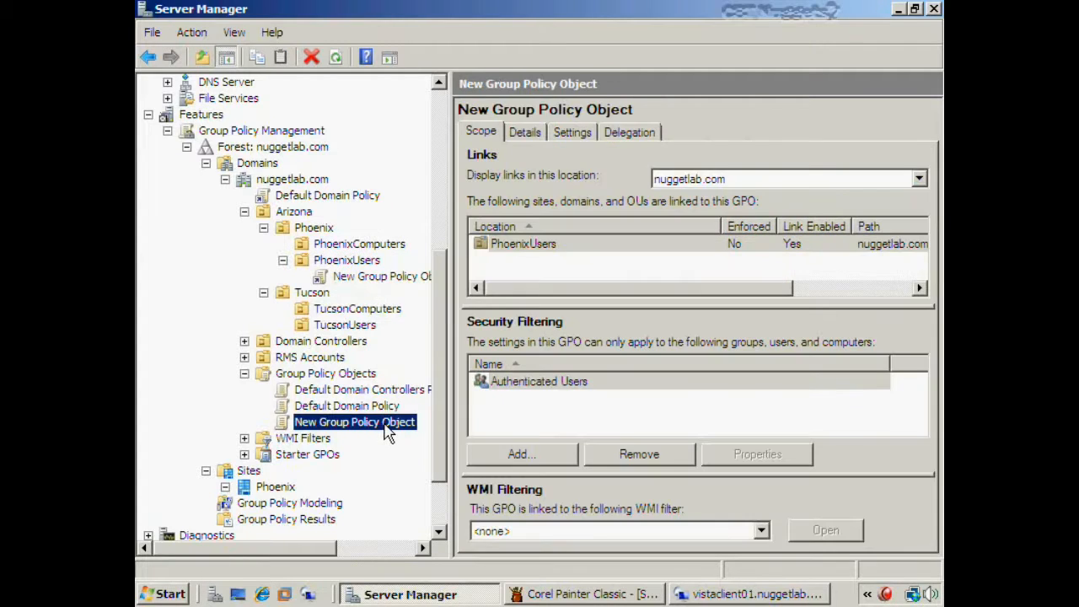
left_click(377, 283)
right_click(408, 286)
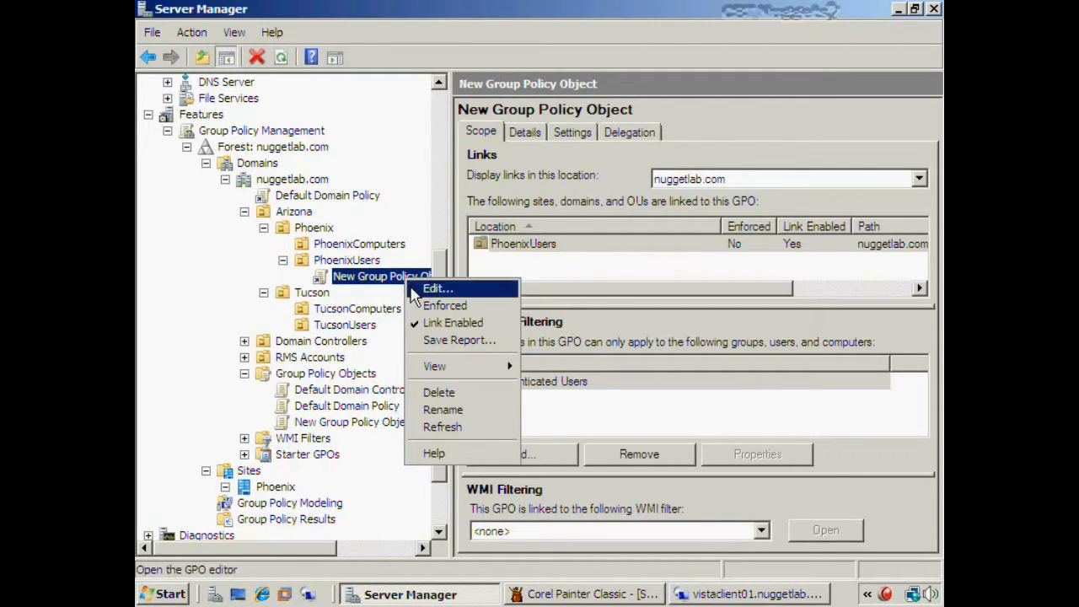
left_click(438, 393)
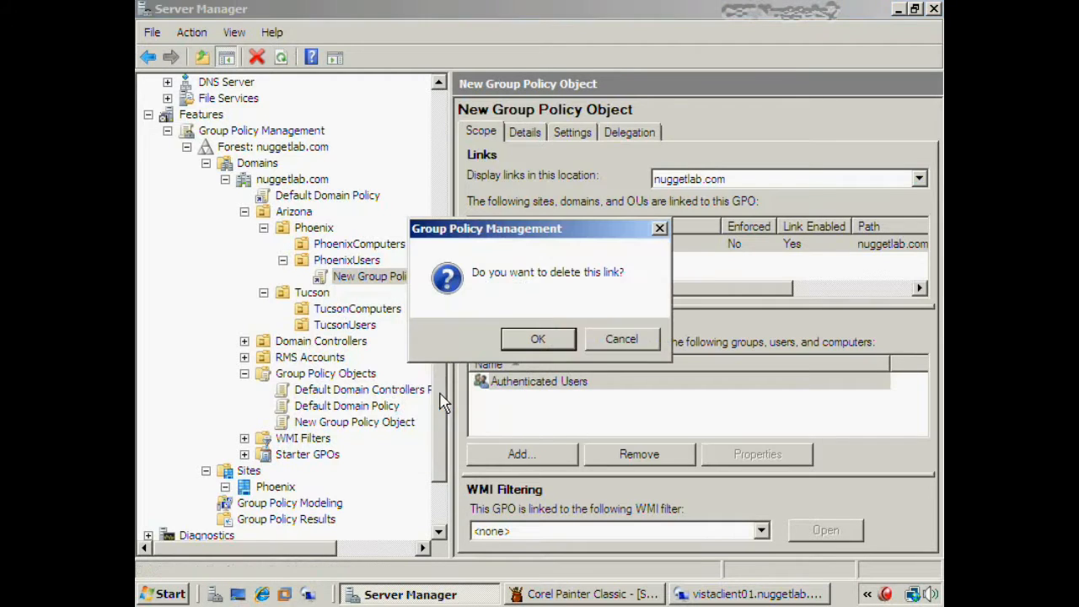
left_click(517, 343)
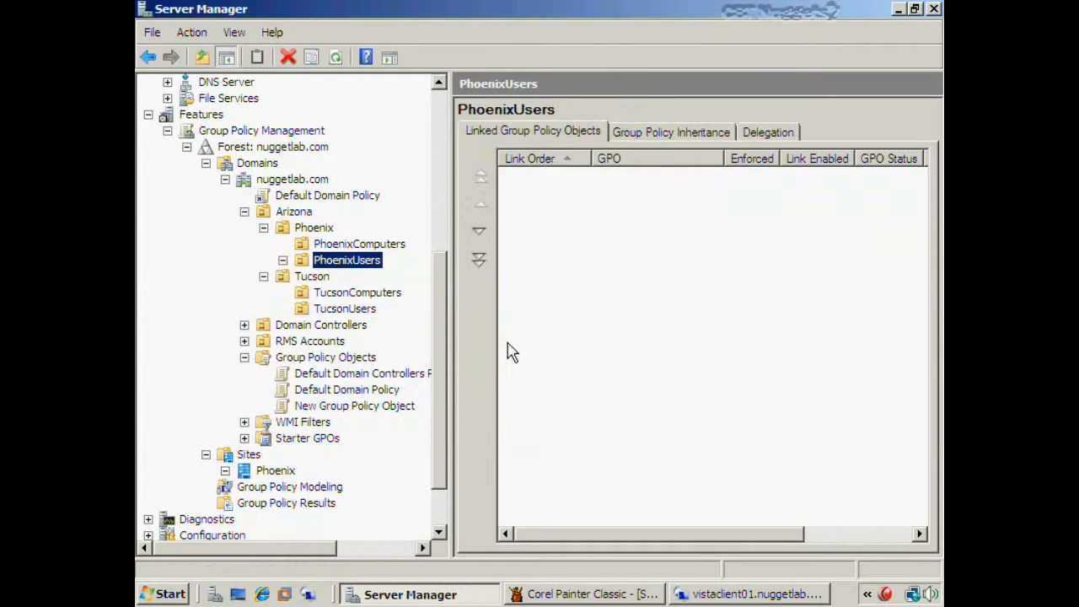
left_click(371, 408)
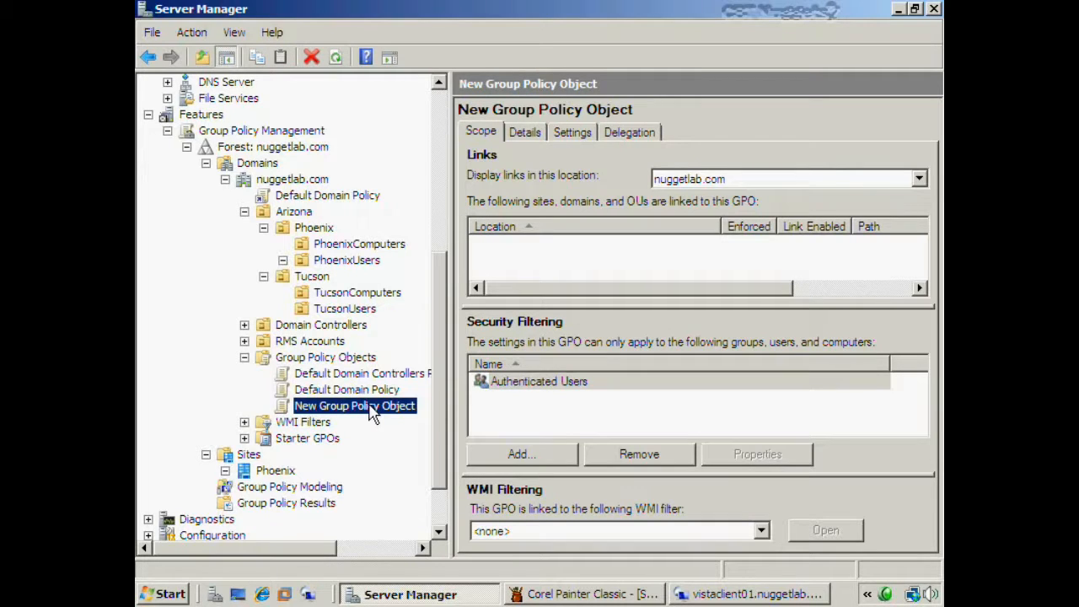
- Link the existing New Group Policy Object to the Phoenix site and review its scope
left_click(285, 472)
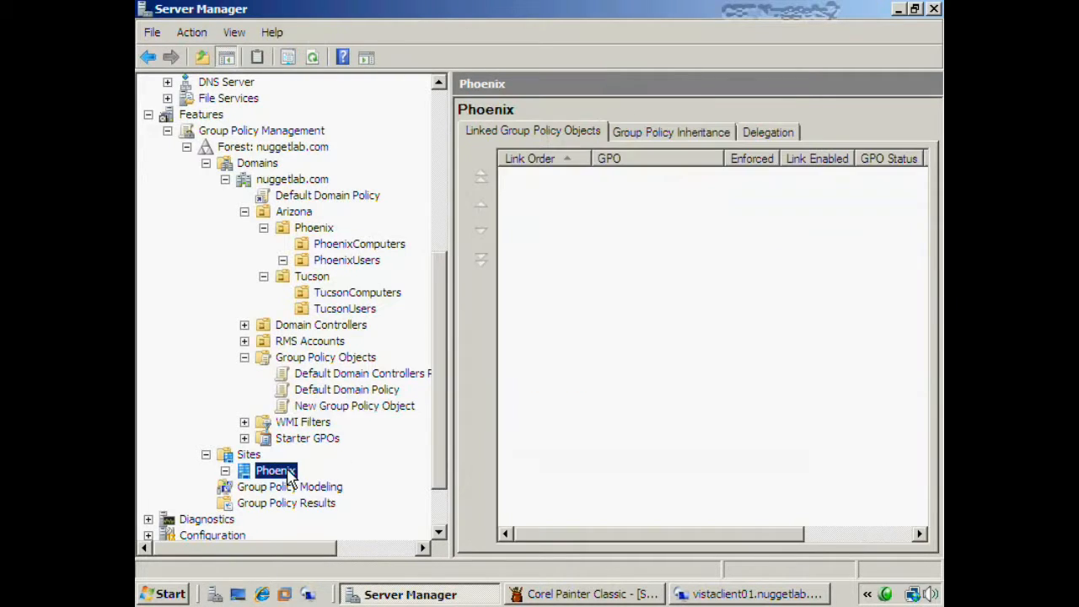
right_click(285, 472)
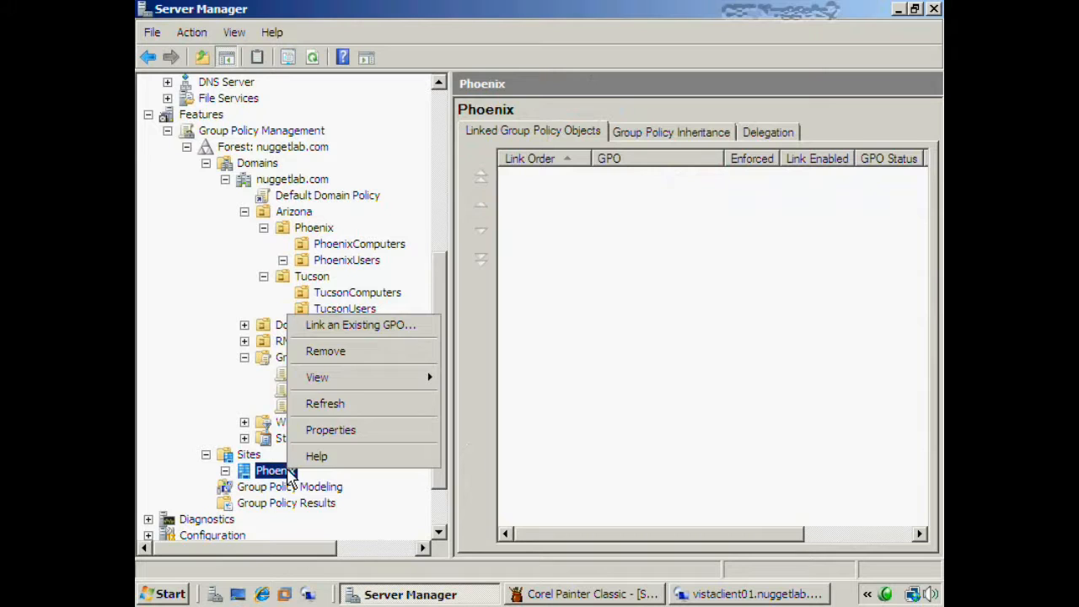
left_click(364, 326)
left_click(393, 268)
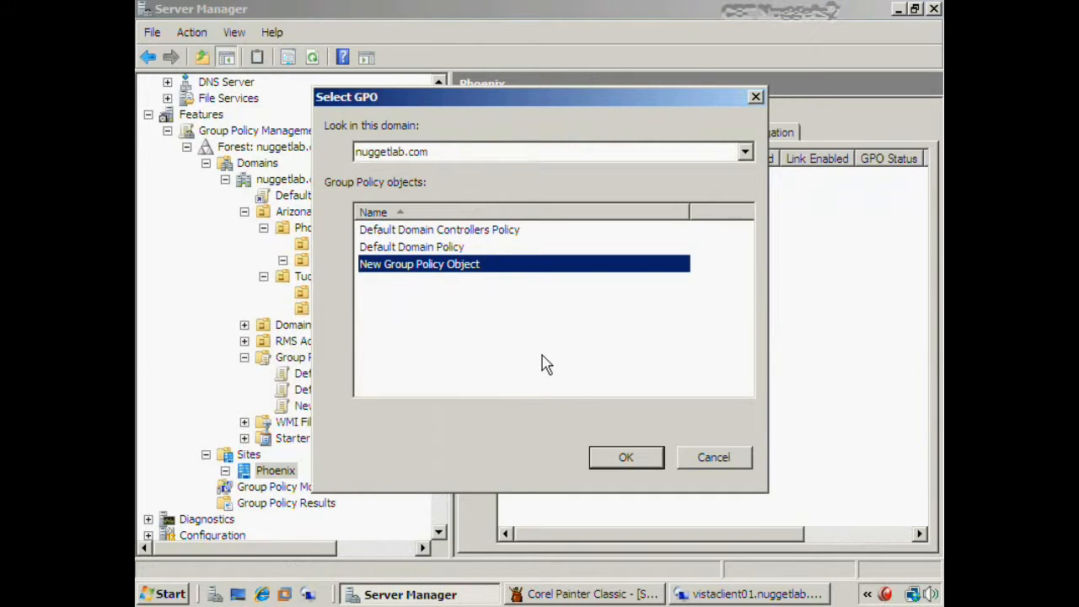
left_click(648, 463)
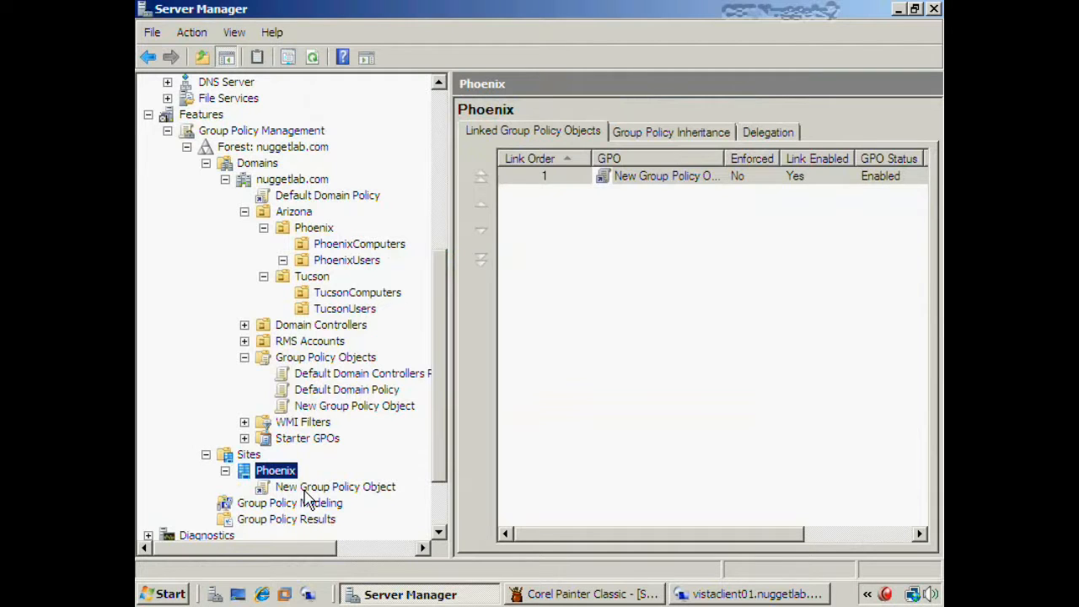
left_click(596, 457)
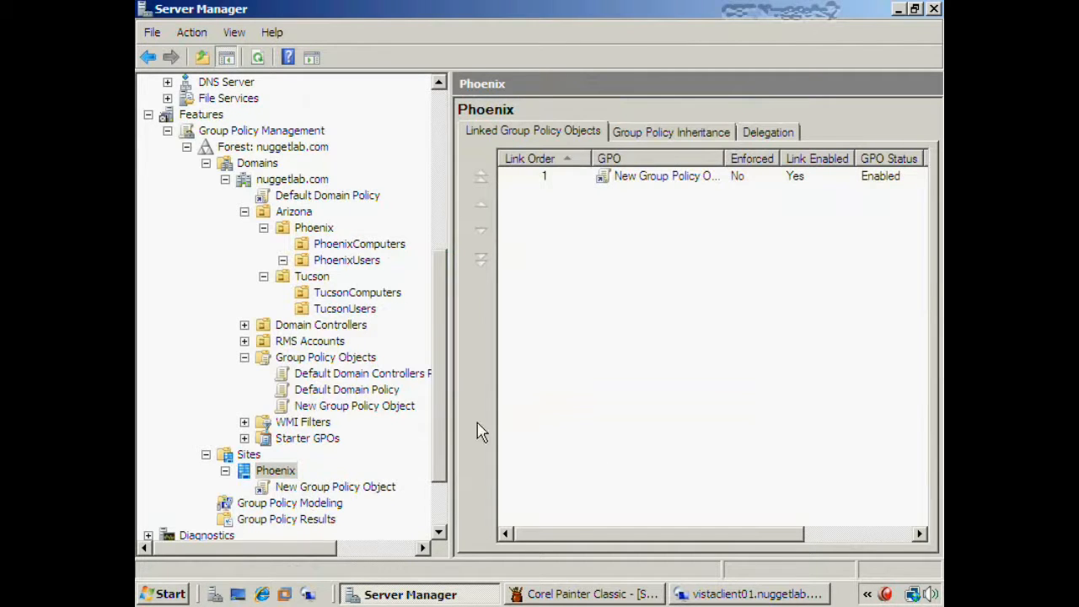
left_click(399, 411)
left_click_drag(400, 413, 389, 394)
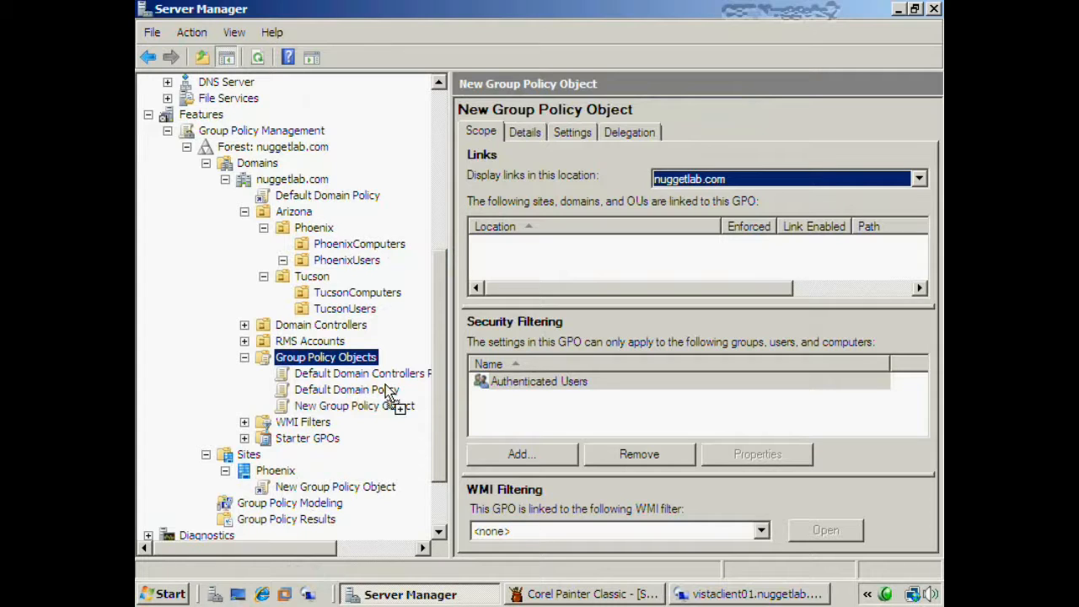
- Log off the current session, then select the PhoenixUsers OU to view its linked Allow Themes GPO
left_click(522, 562)
left_click(583, 557)
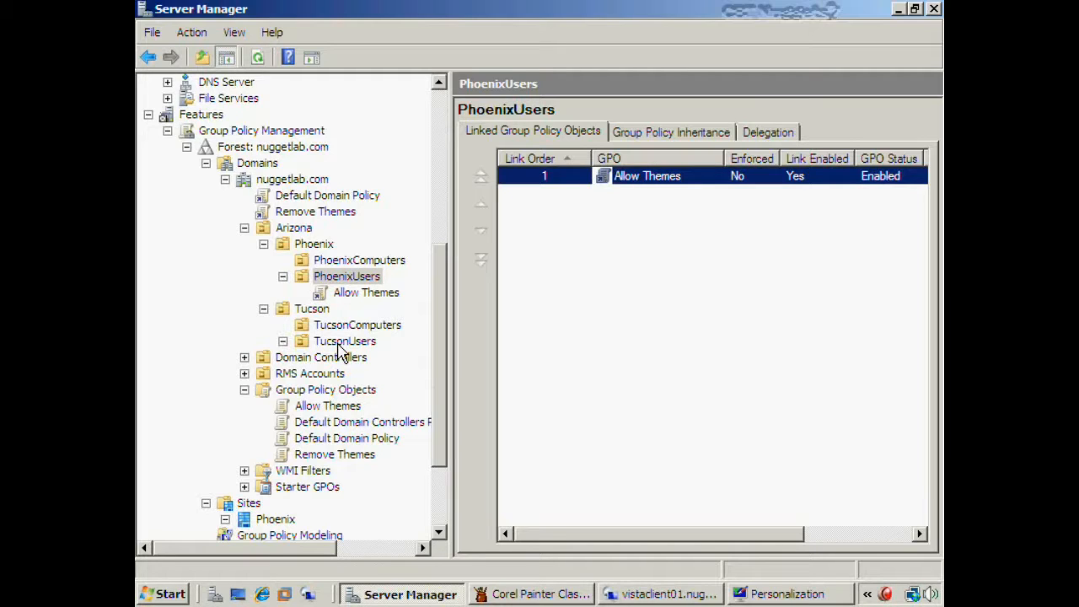
left_click(340, 280)
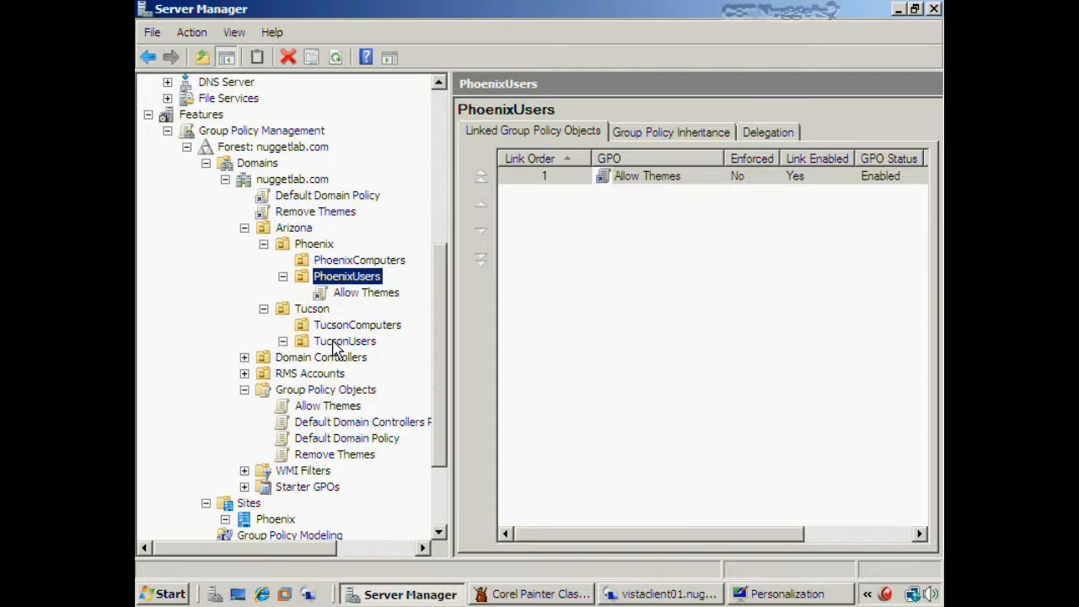
- Edit Allow Themes and browse to User Configuration > Administrative Templates > Control Panel > Display > Desktop Themes, then minimize the editor
right_click(346, 411)
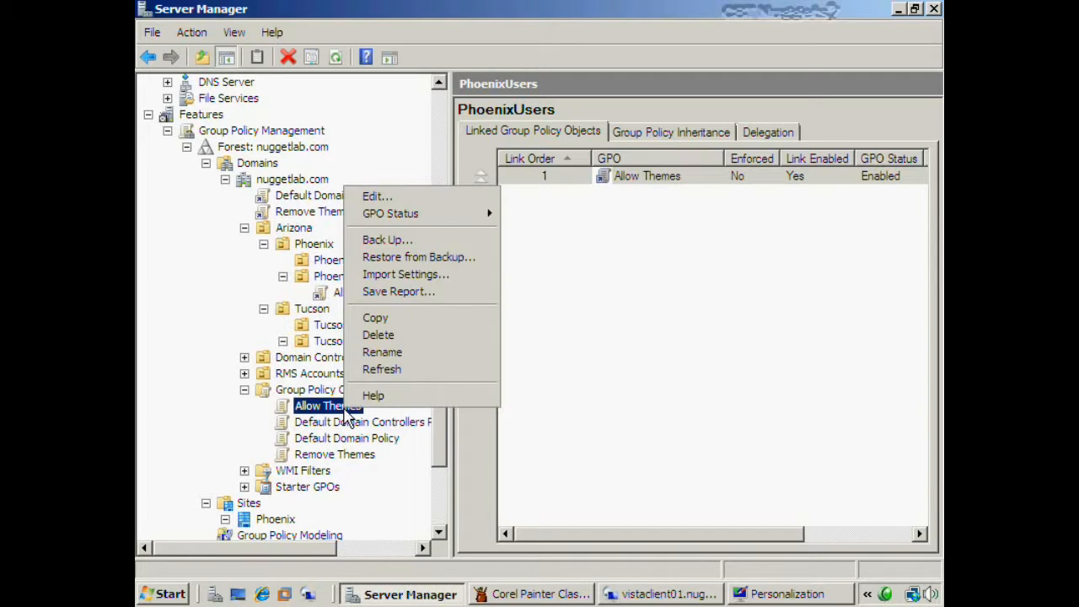
left_click(405, 201)
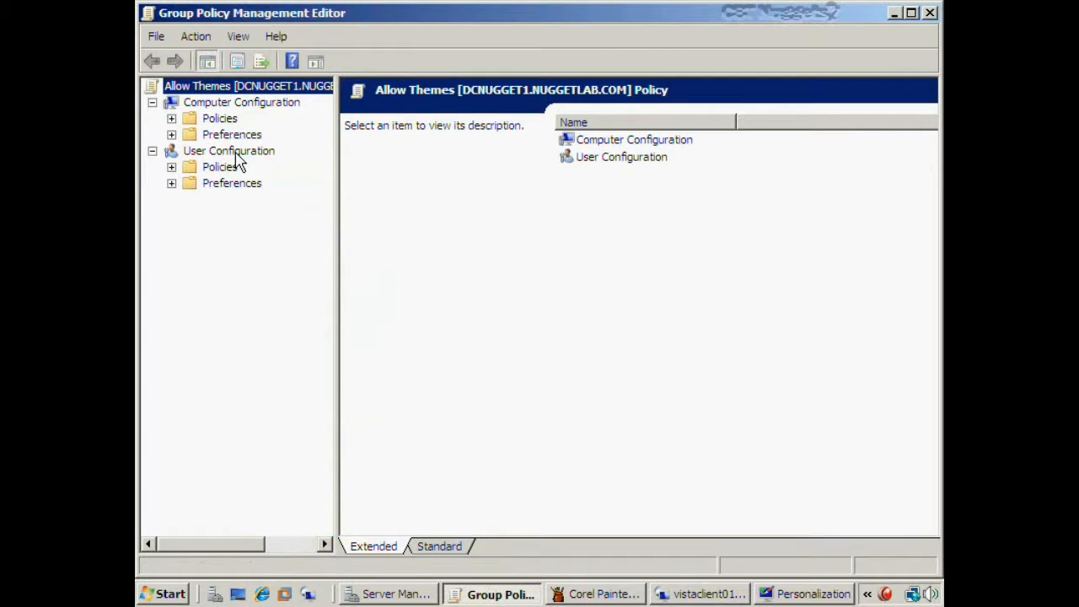
left_click(171, 166)
left_click(191, 215)
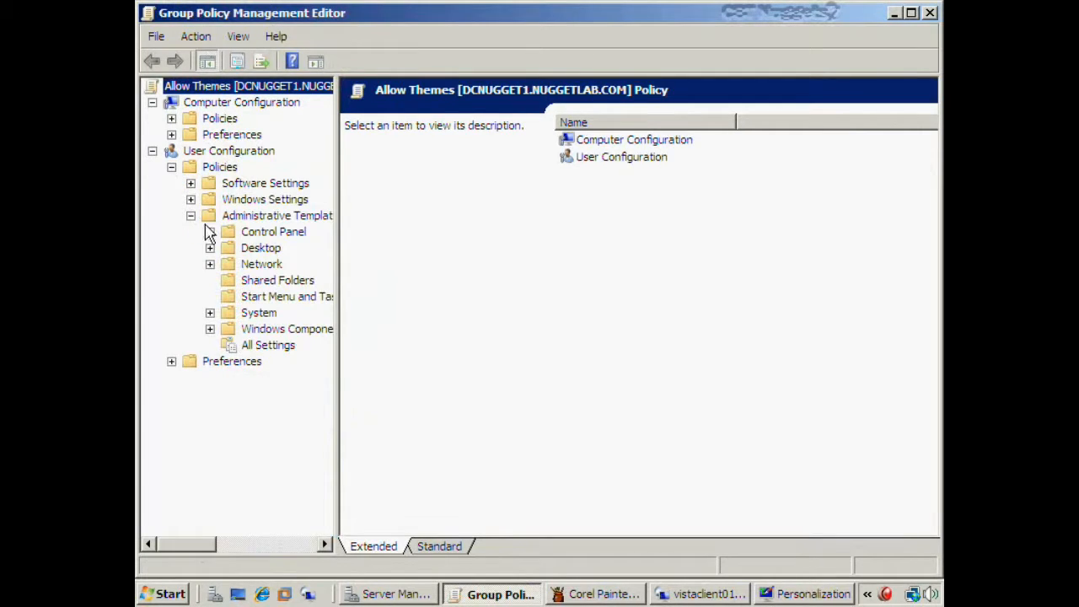
left_click(209, 232)
left_click(229, 264)
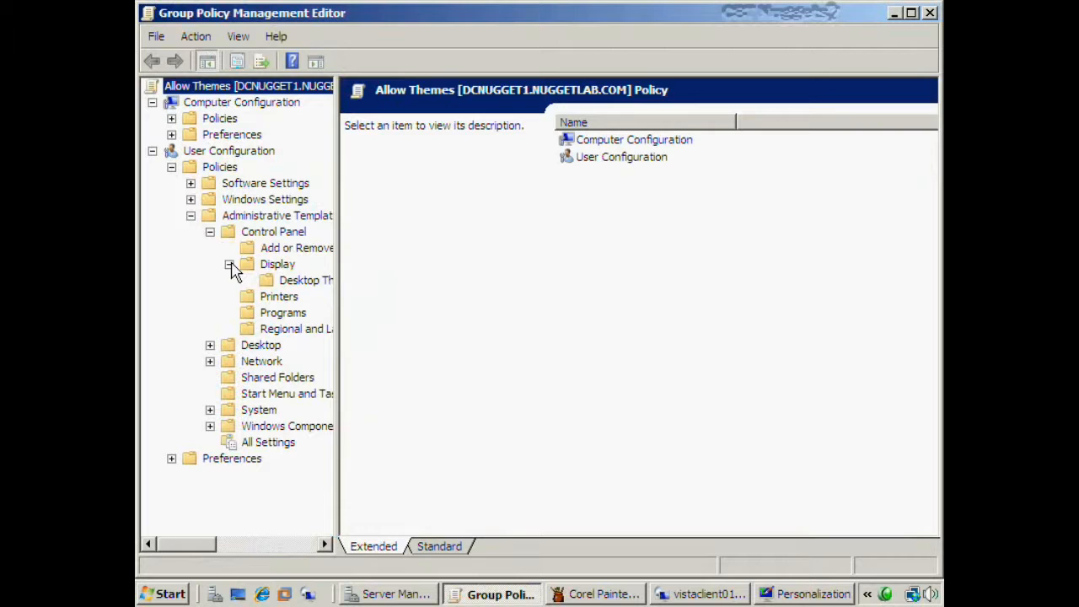
left_click(275, 285)
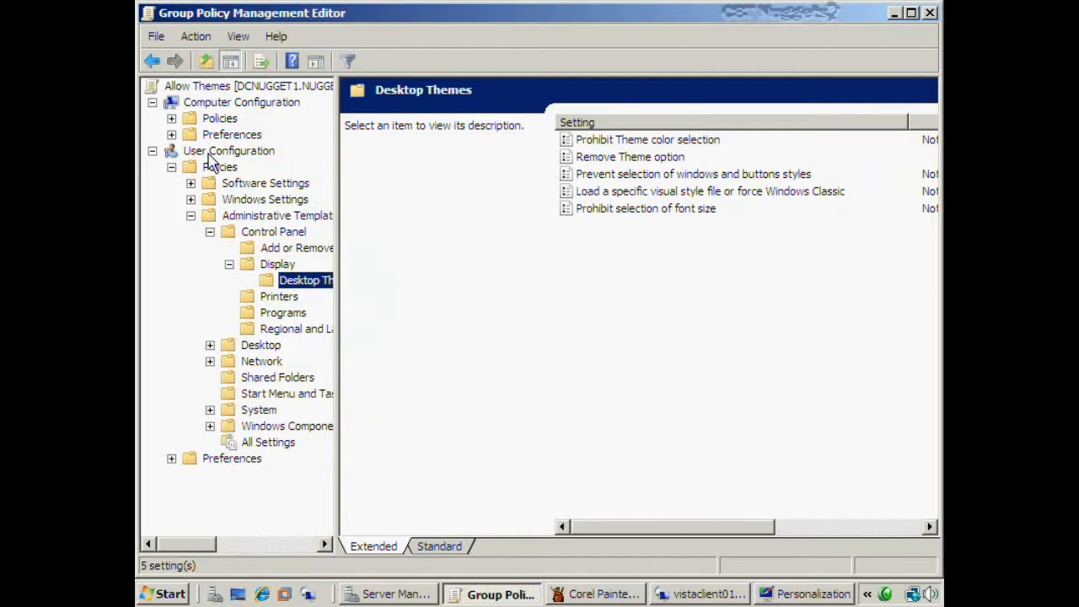
left_click(894, 15)
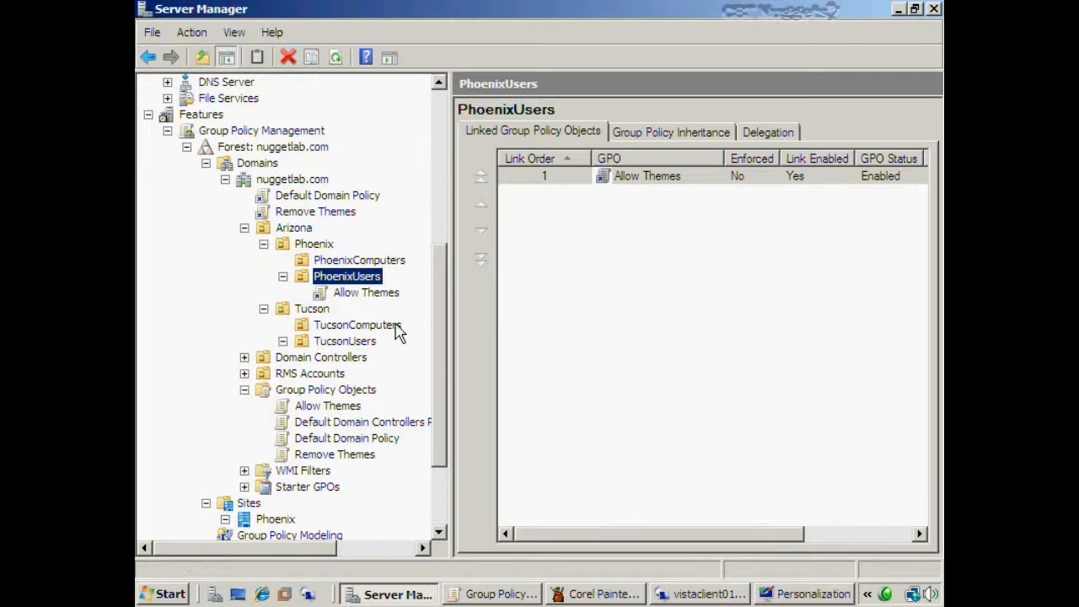
- Link the Allow Themes GPO to the PhoenixComputers OU
left_click_drag(441, 362, 445, 256)
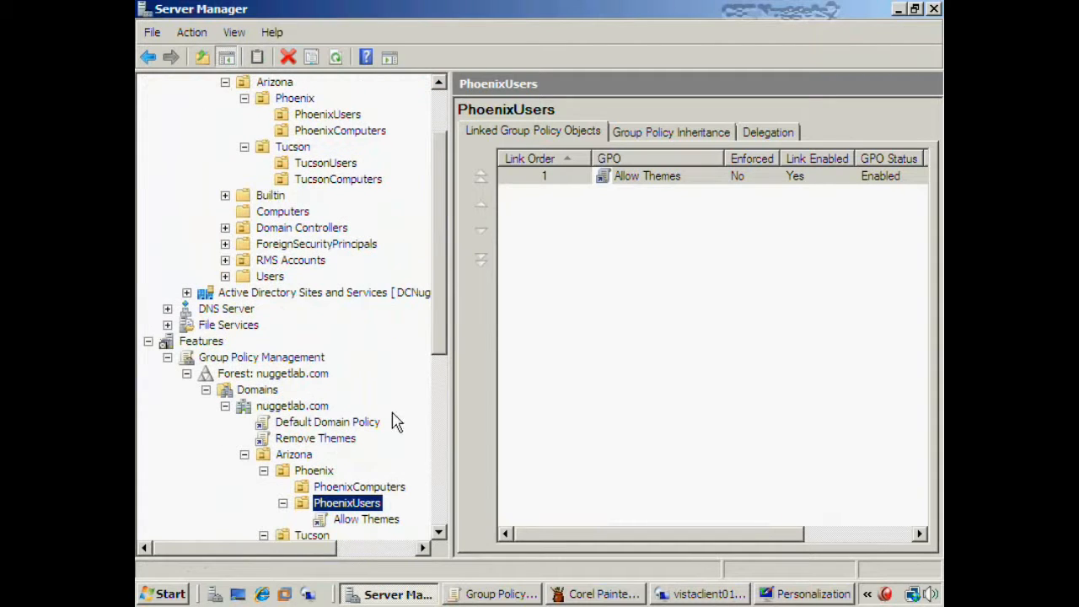
left_click_drag(440, 308, 435, 284)
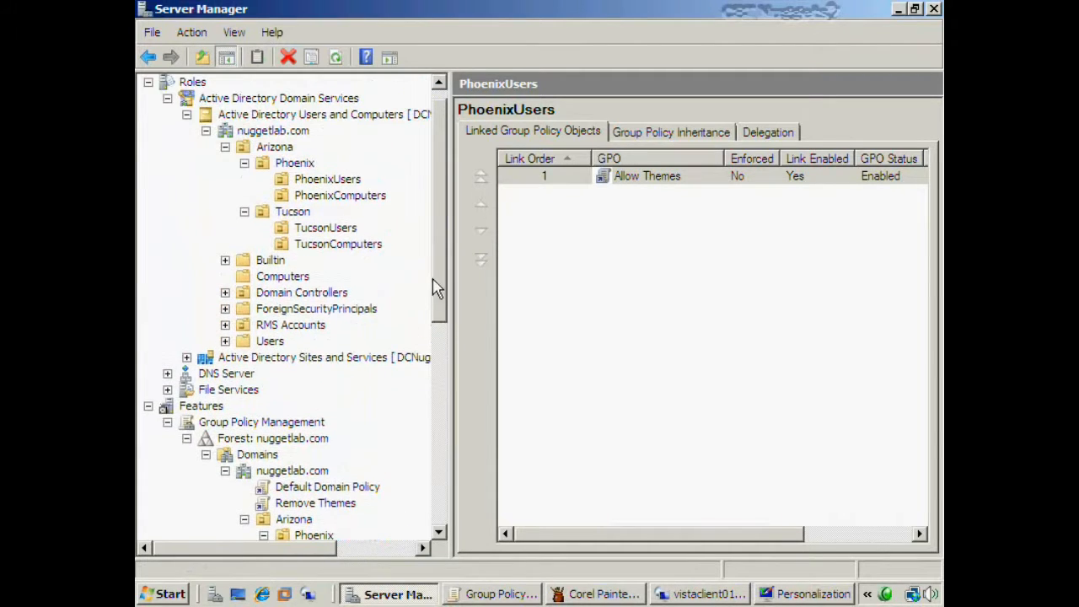
left_click(325, 202)
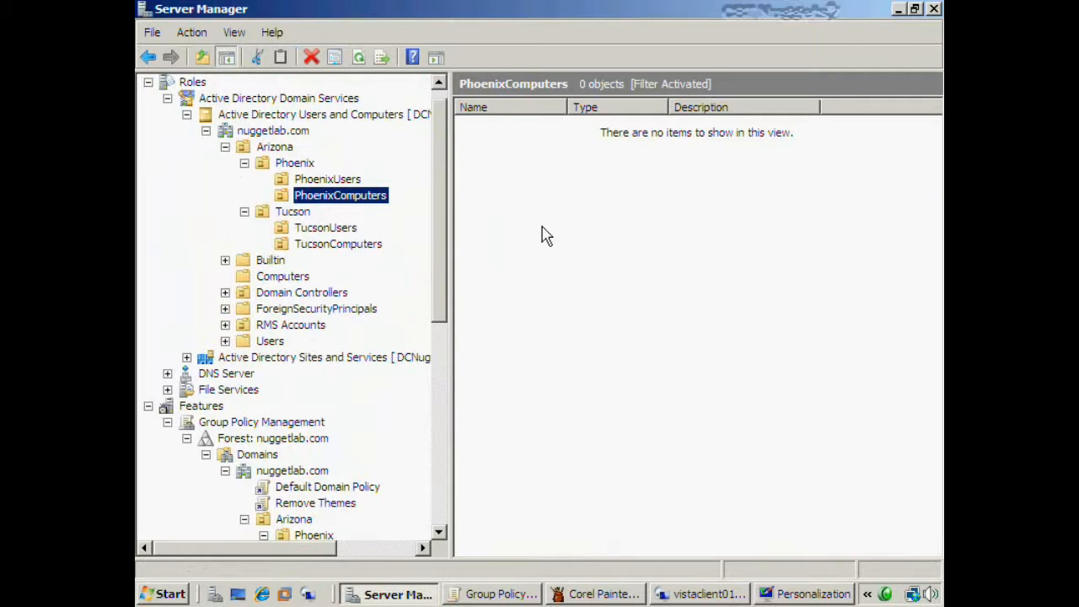
left_click_drag(445, 221, 414, 361)
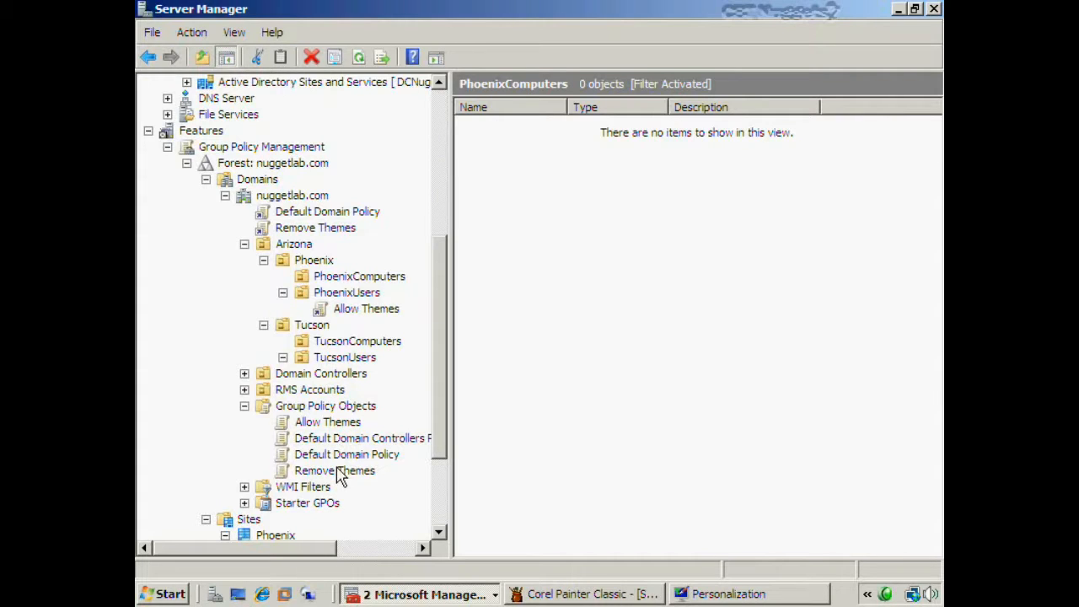
left_click_drag(327, 423, 360, 279)
left_click(597, 338)
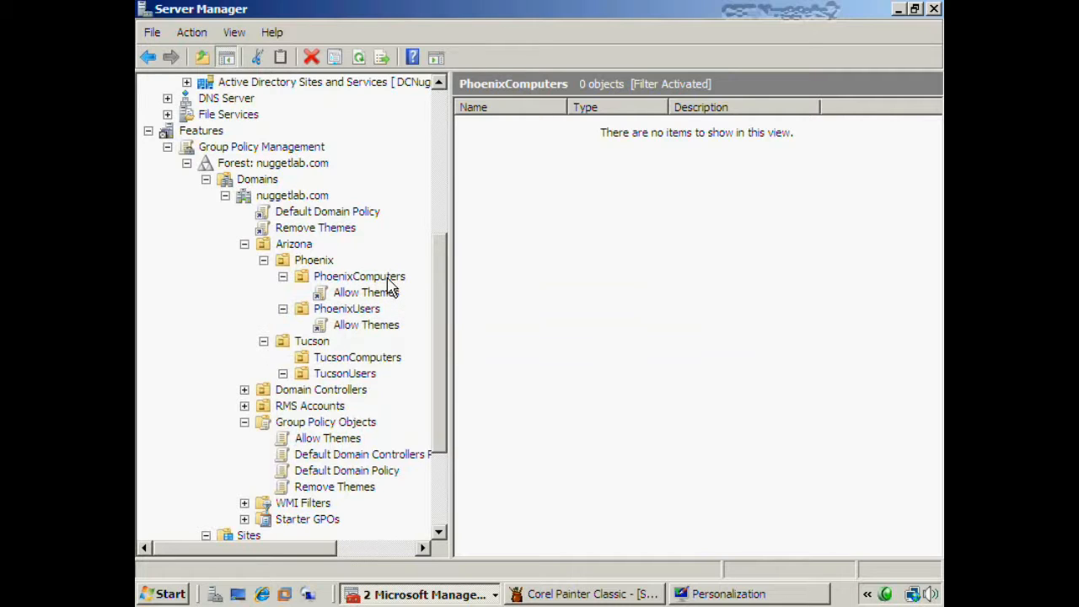
- Delete the Allow Themes link from PhoenixComputers
left_click(371, 294)
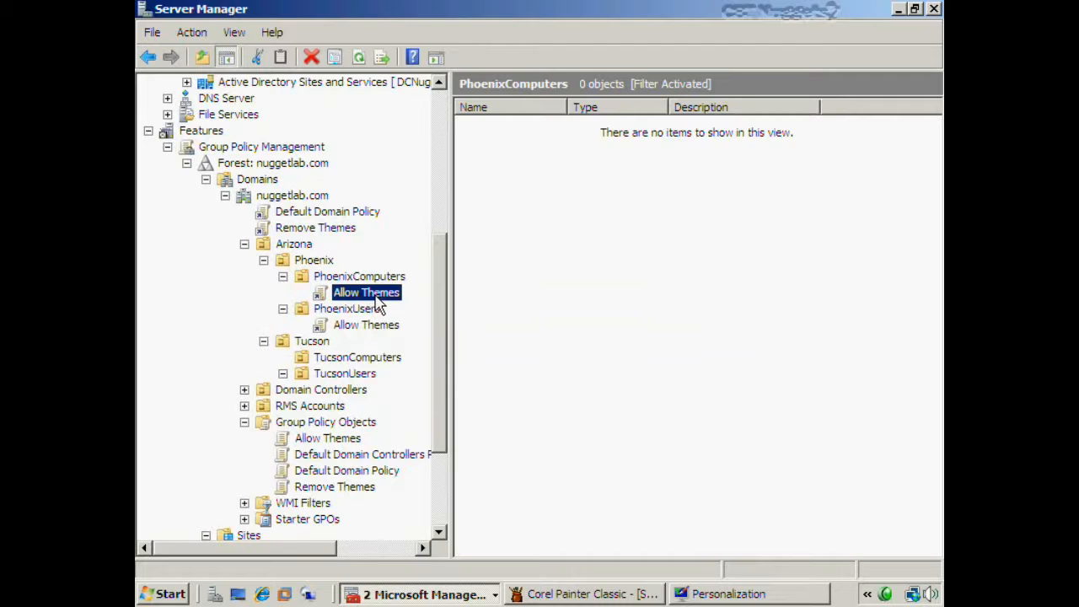
right_click(376, 296)
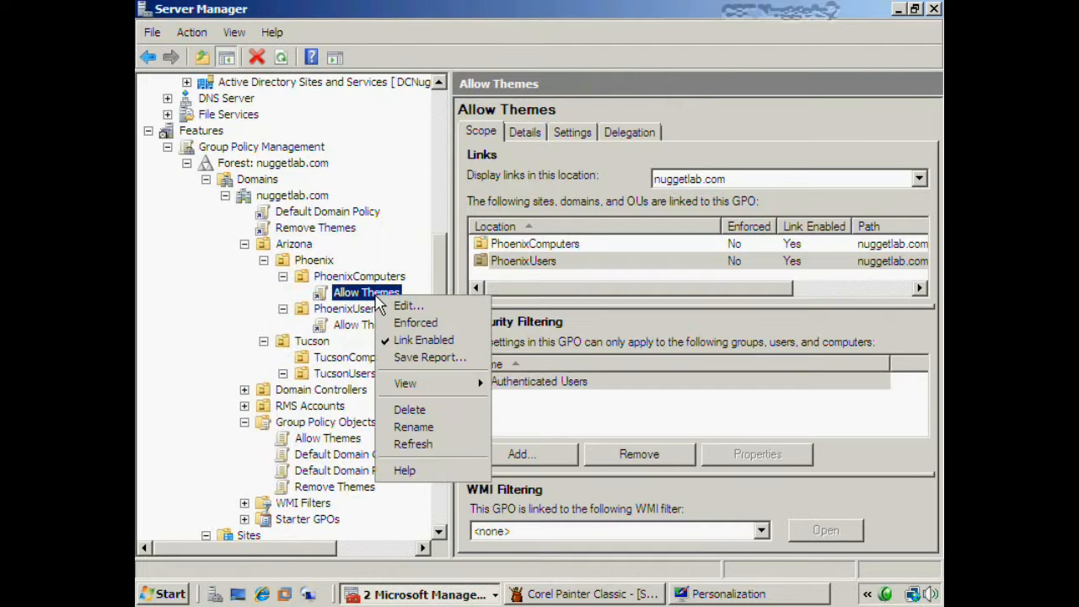
left_click(413, 409)
left_click(519, 344)
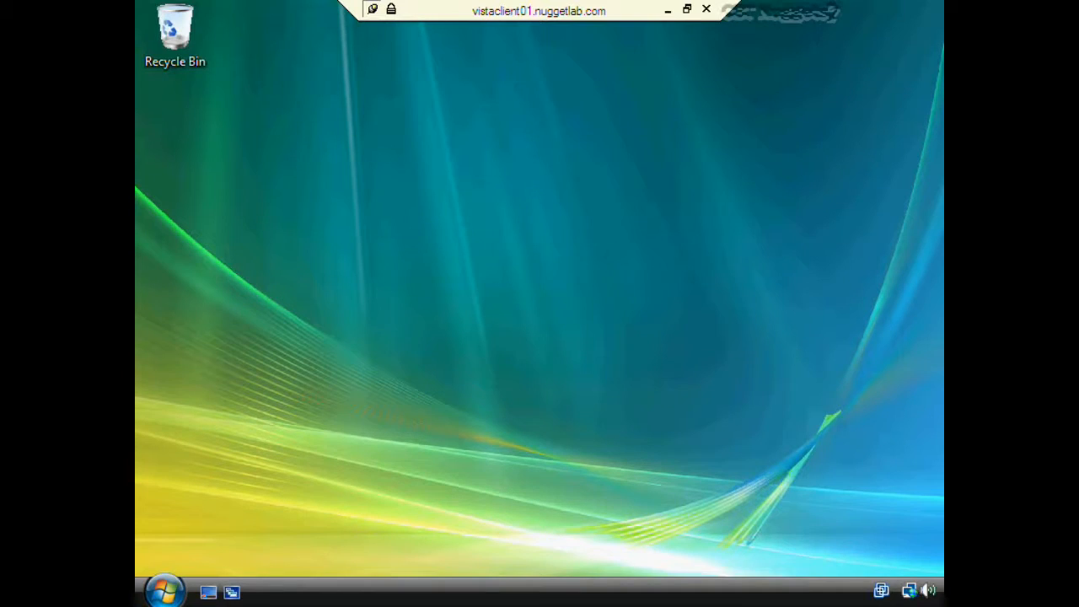
- On the Vista client, open Personalization to check for a Theme option, close it, and minimize the remote session
right_click(530, 256)
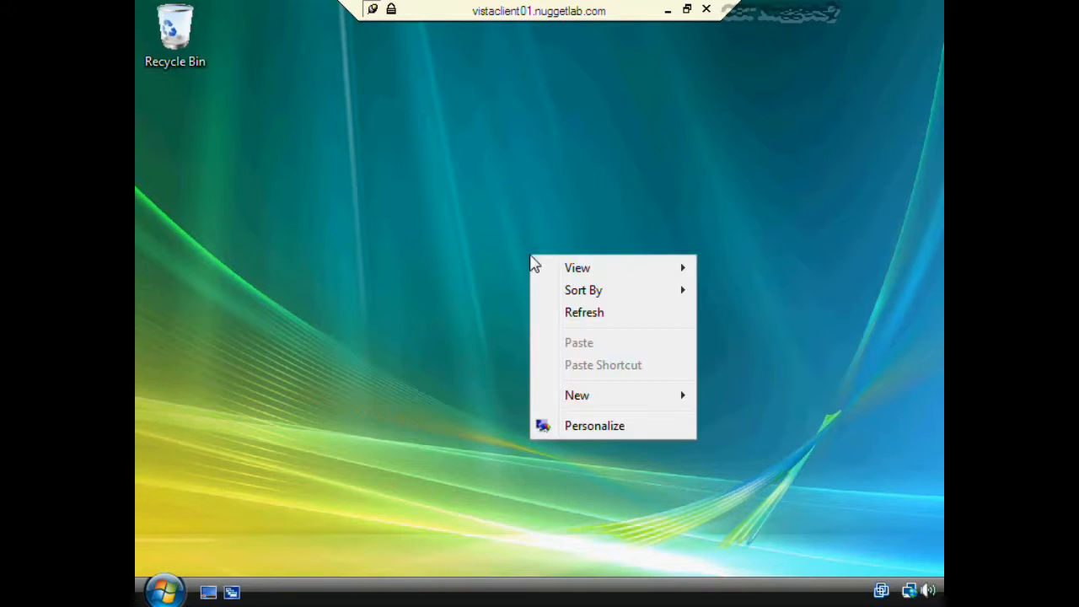
left_click(166, 590)
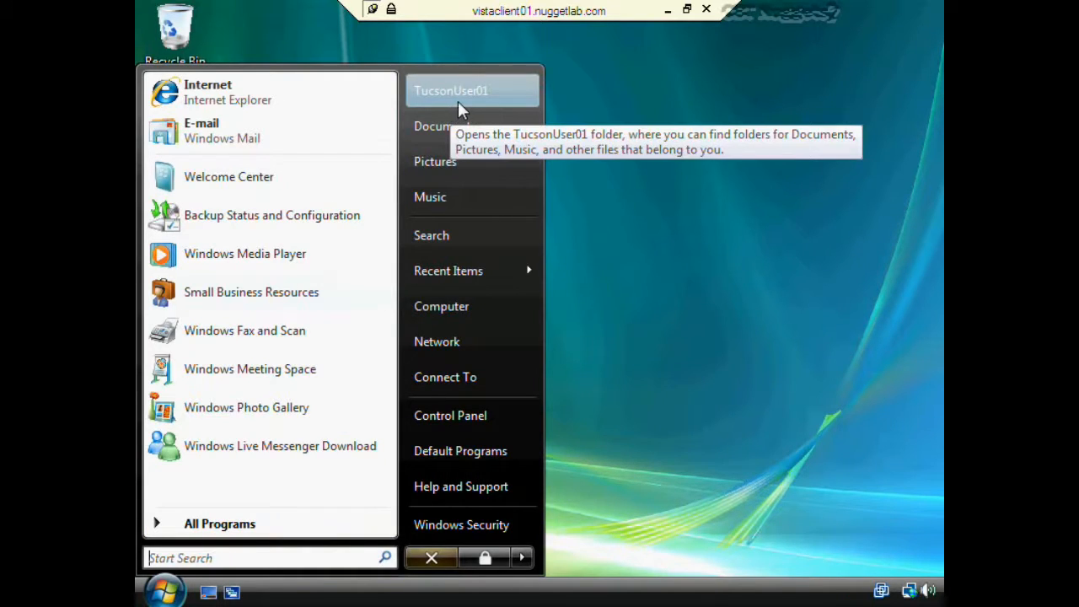
left_click(530, 251)
right_click(529, 246)
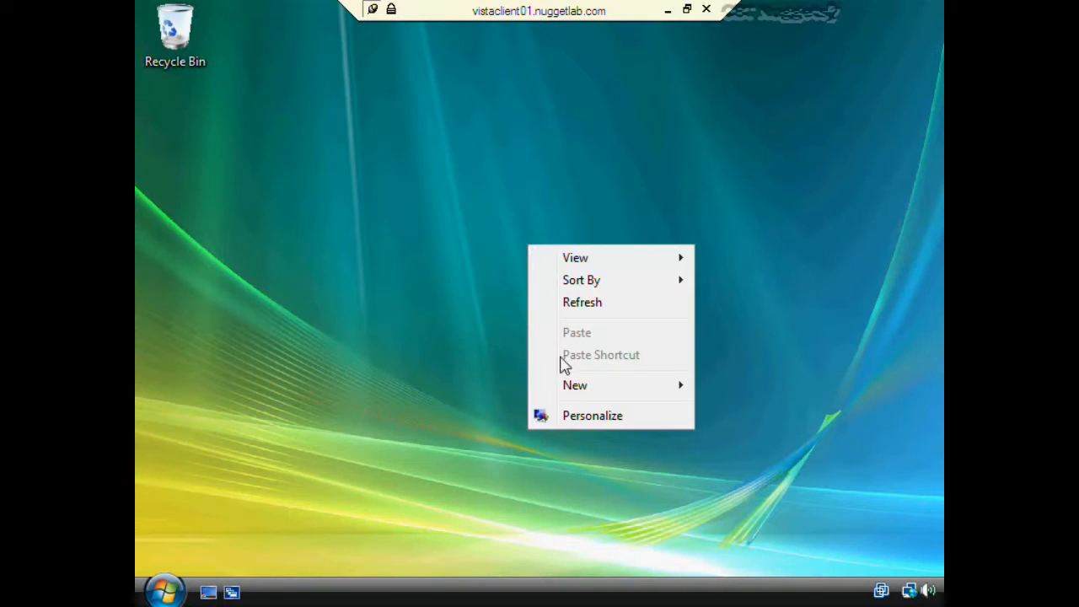
left_click(580, 416)
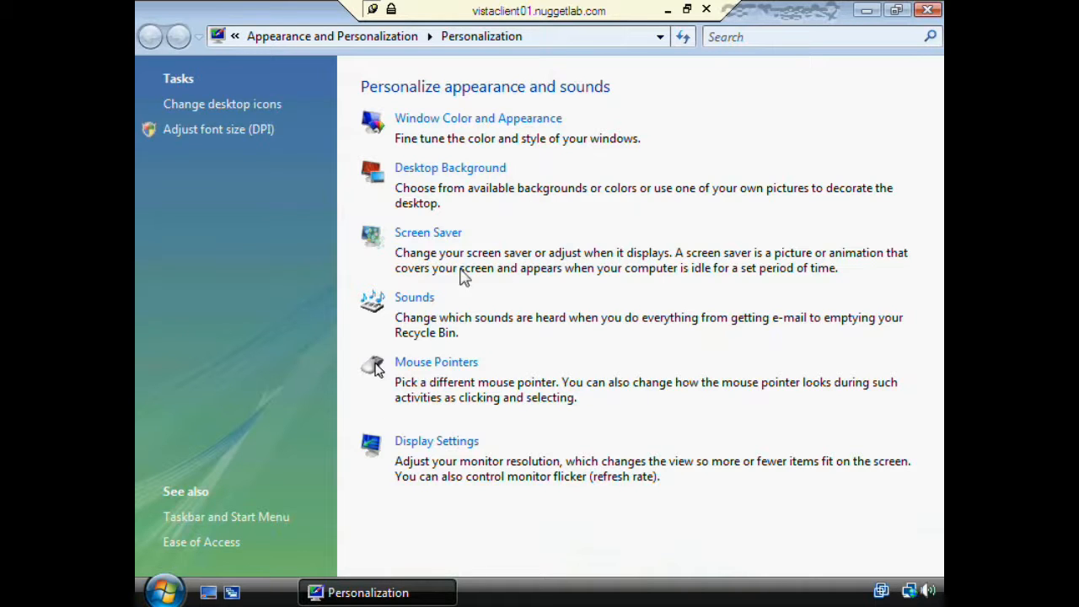
left_click(927, 9)
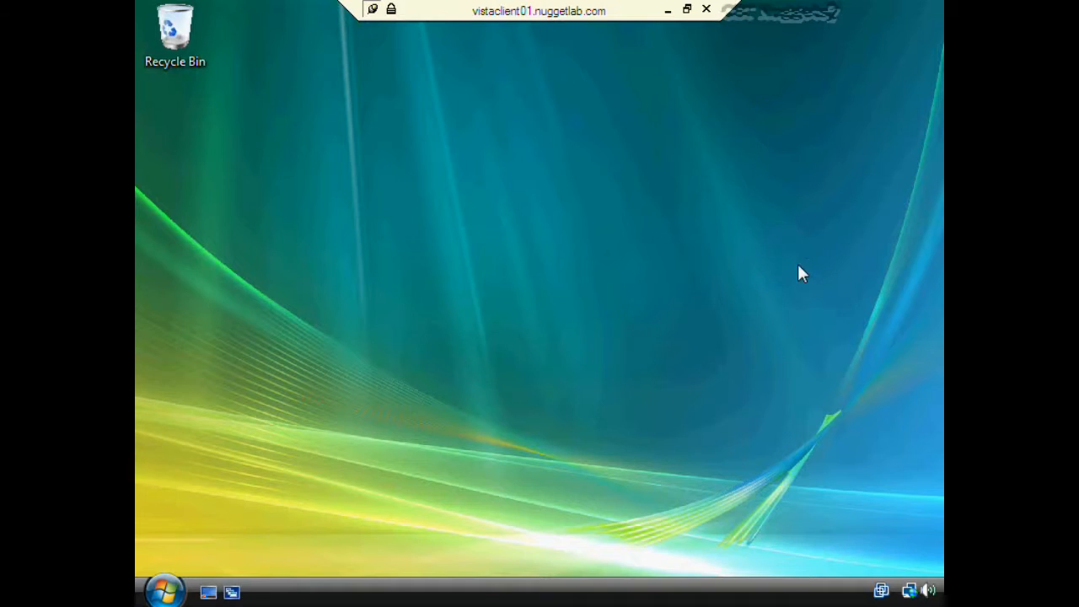
left_click(667, 9)
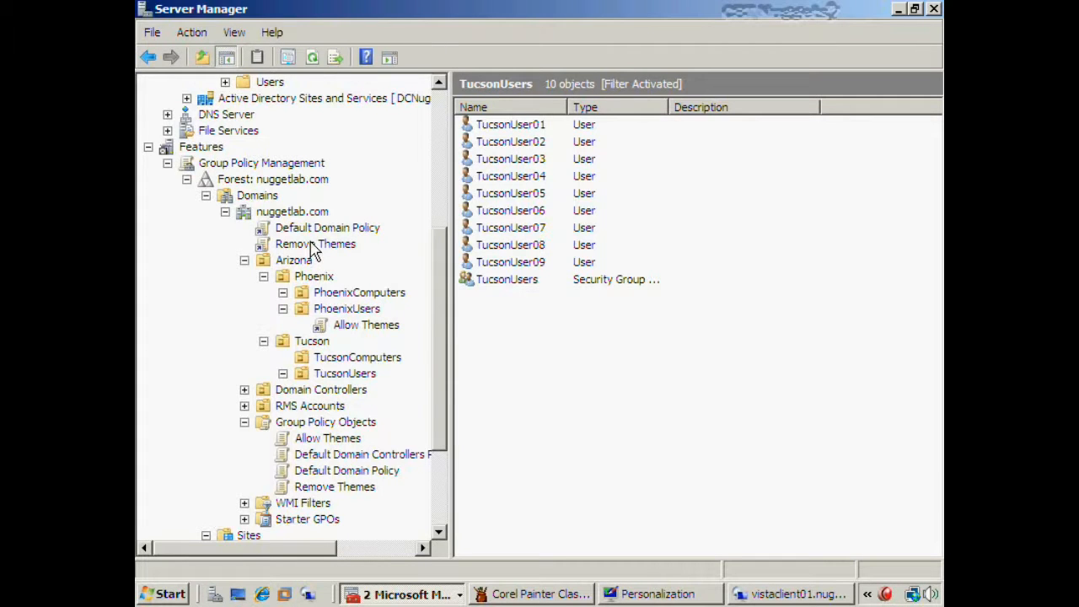
- Select the TucsonUsers OU under Arizona's Tucson to confirm it has no linked GPOs
left_click(353, 377)
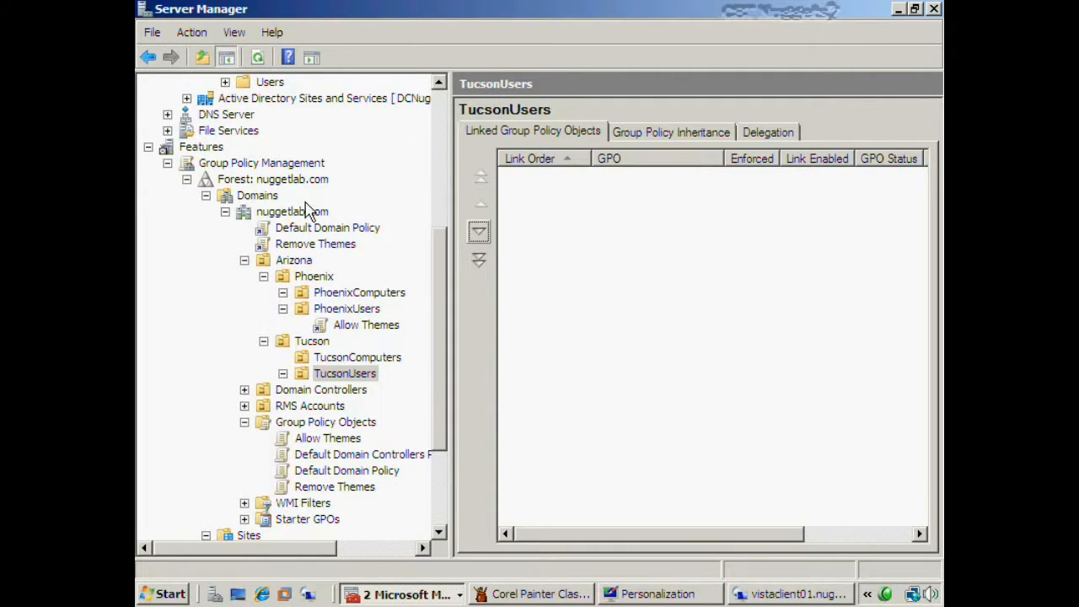
left_click(367, 379)
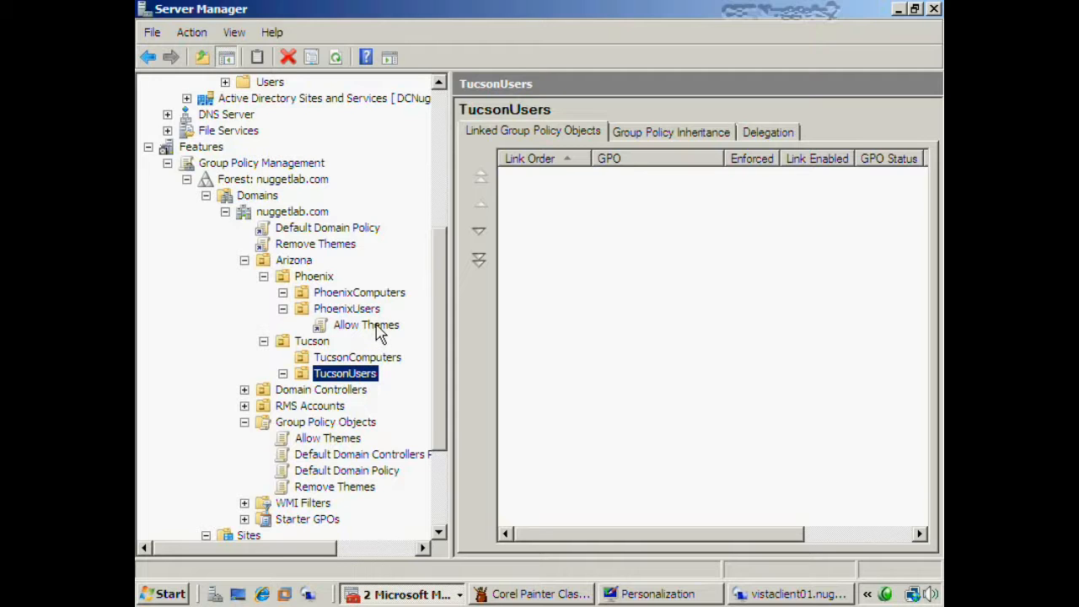
- Link the Allow Themes GPO to the TucsonUsers OU
right_click(369, 386)
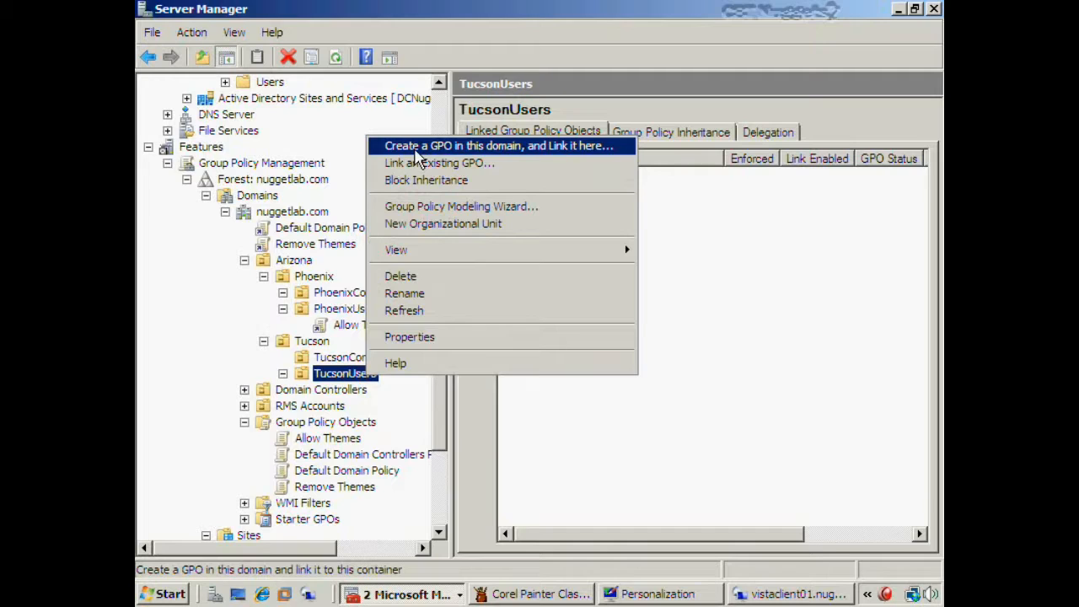
left_click(556, 499)
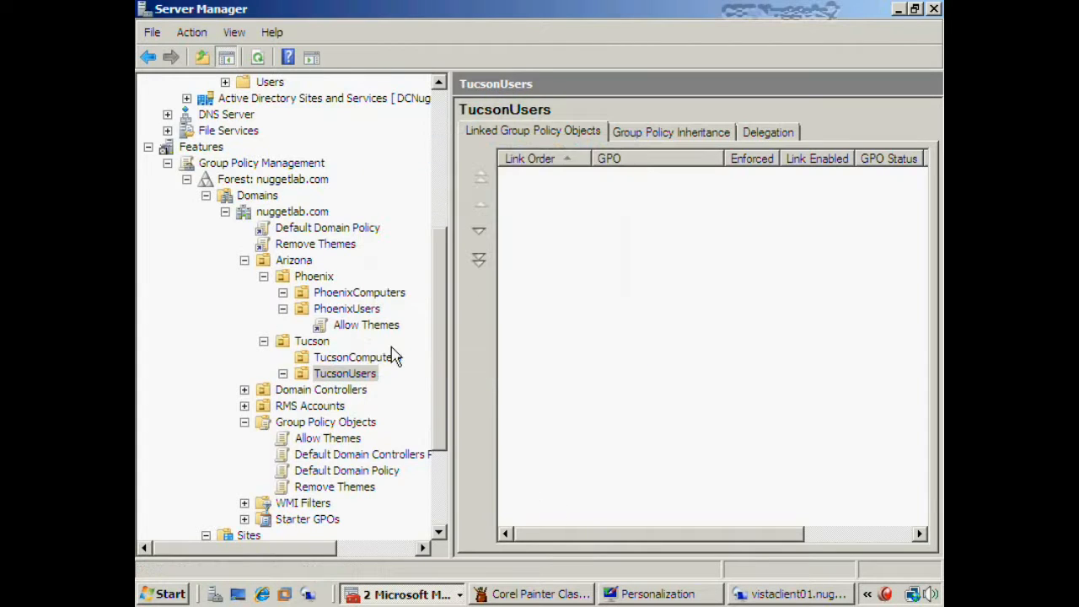
left_click(348, 377)
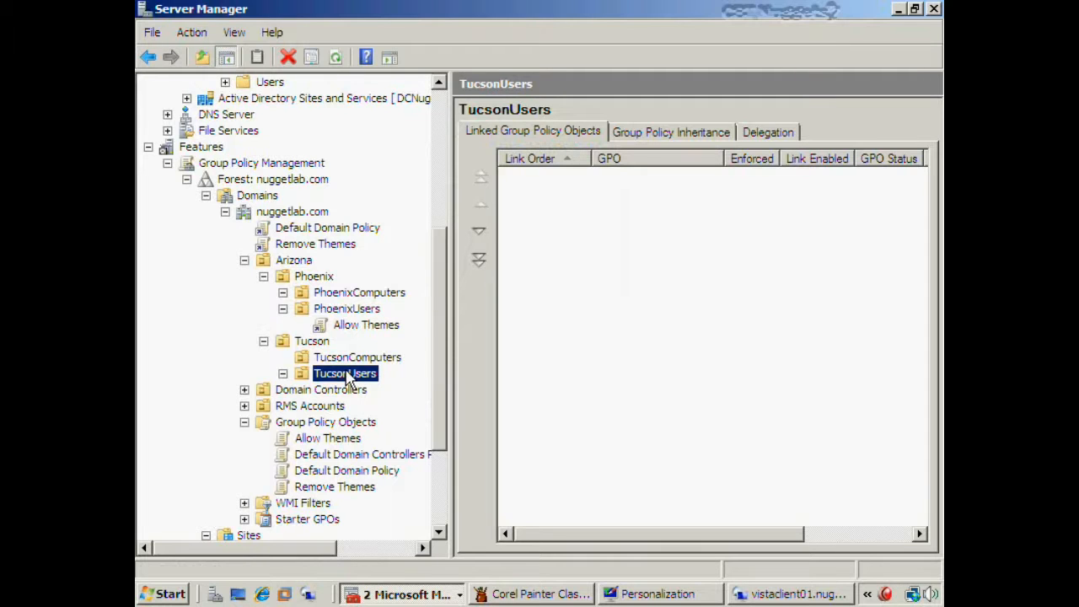
left_click(334, 445)
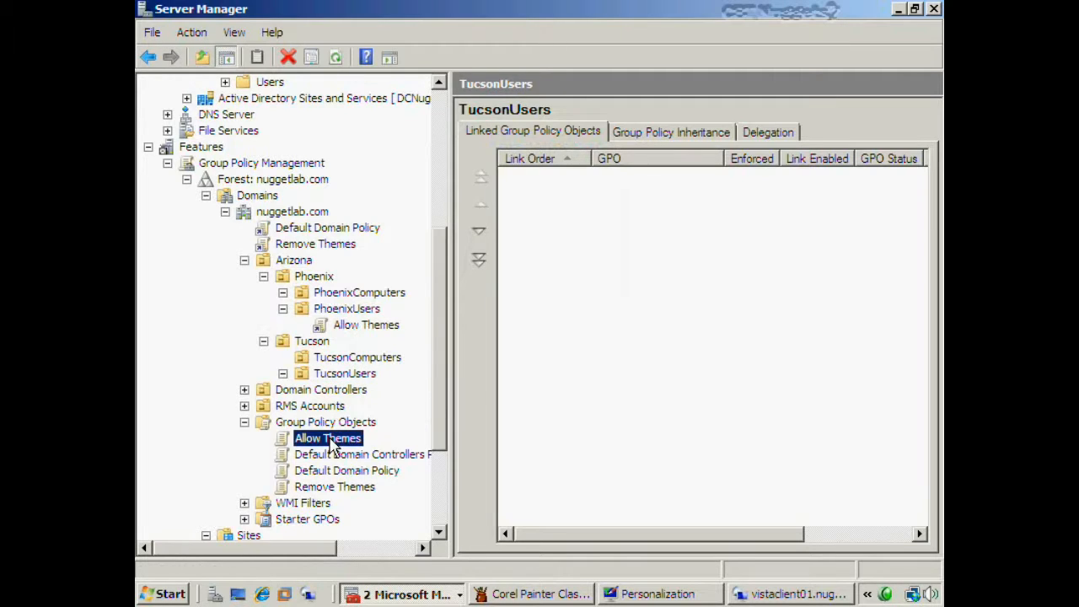
left_click_drag(335, 445, 345, 380)
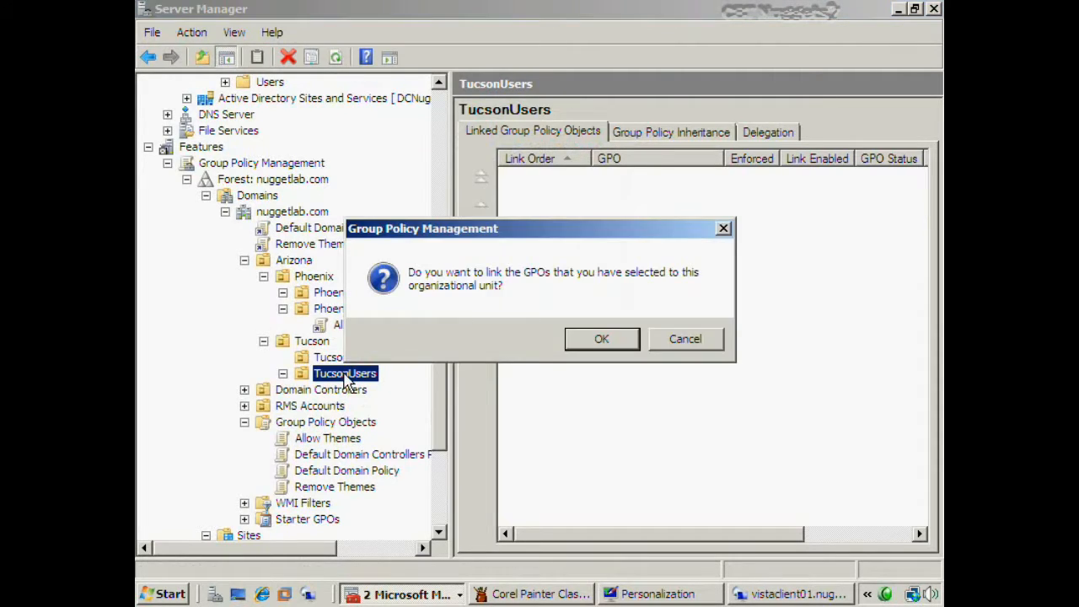
left_click(581, 339)
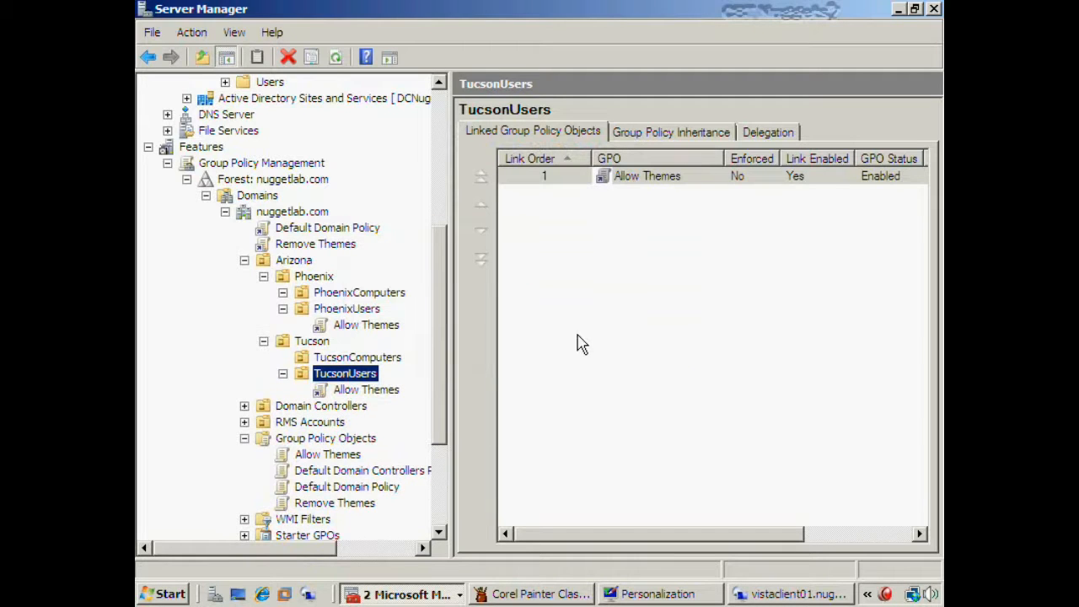
- Delete the Allow Themes link from TucsonUsers while keeping the GPO itself
right_click(372, 397)
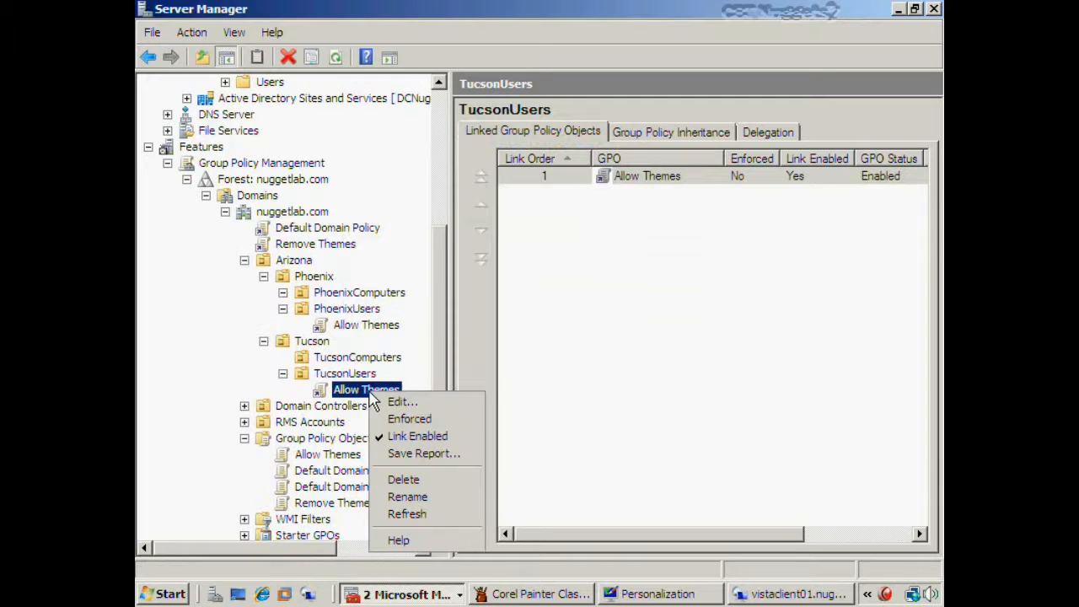
left_click(413, 480)
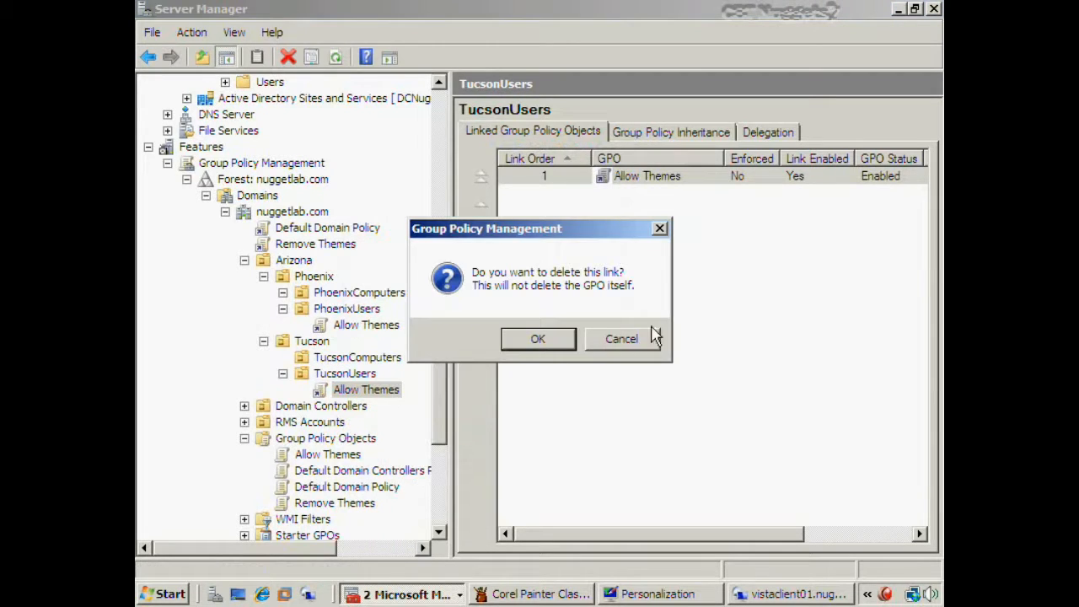
left_click(554, 342)
left_click(568, 353)
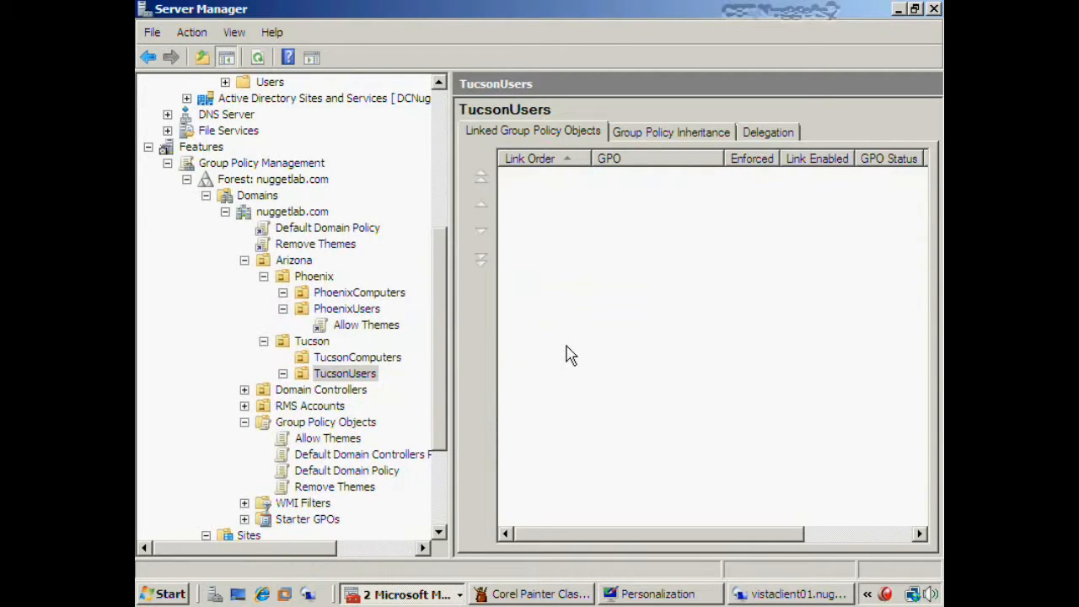
left_click(364, 381)
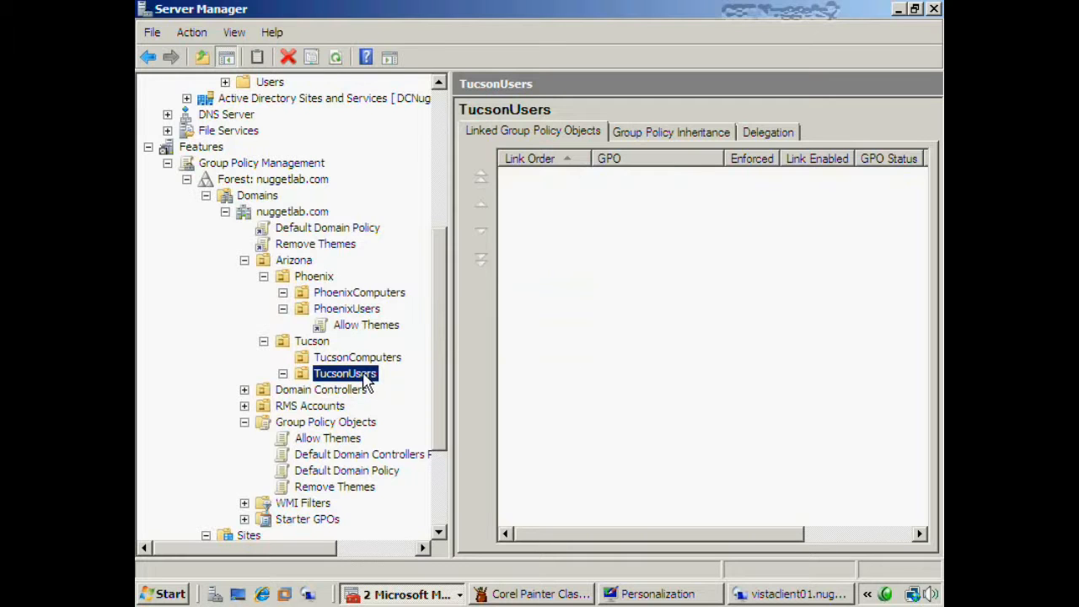
- Turn on Block Inheritance for the TucsonUsers OU
right_click(374, 379)
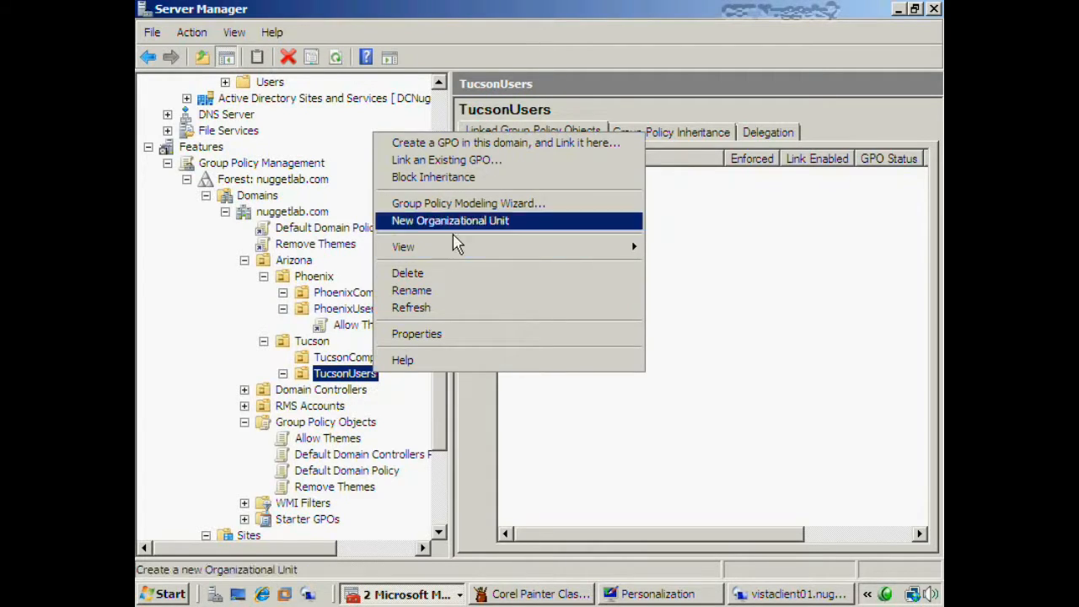
left_click(477, 178)
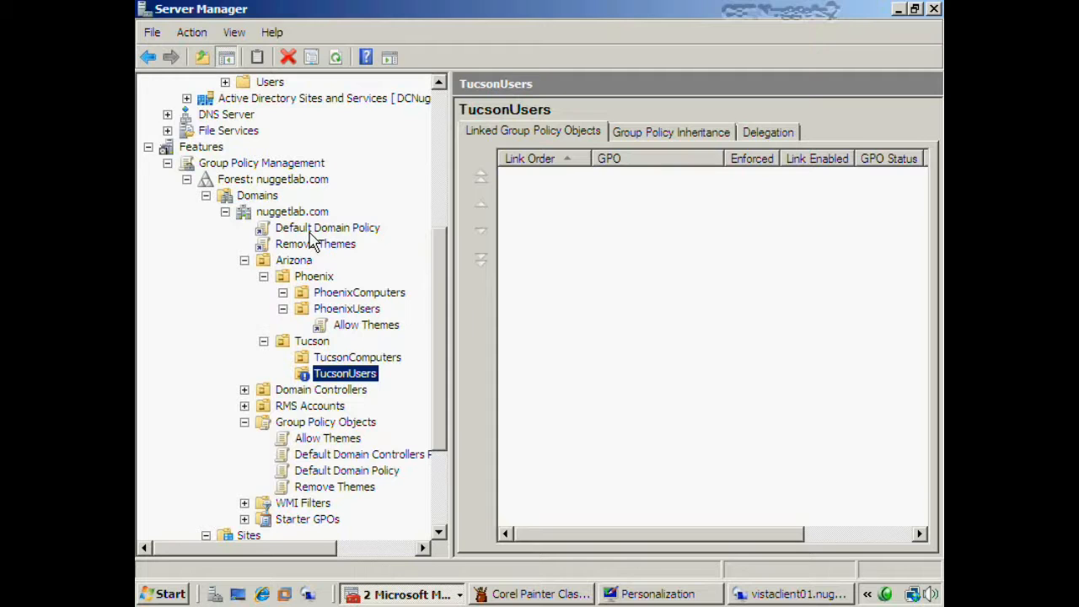
left_click(614, 427)
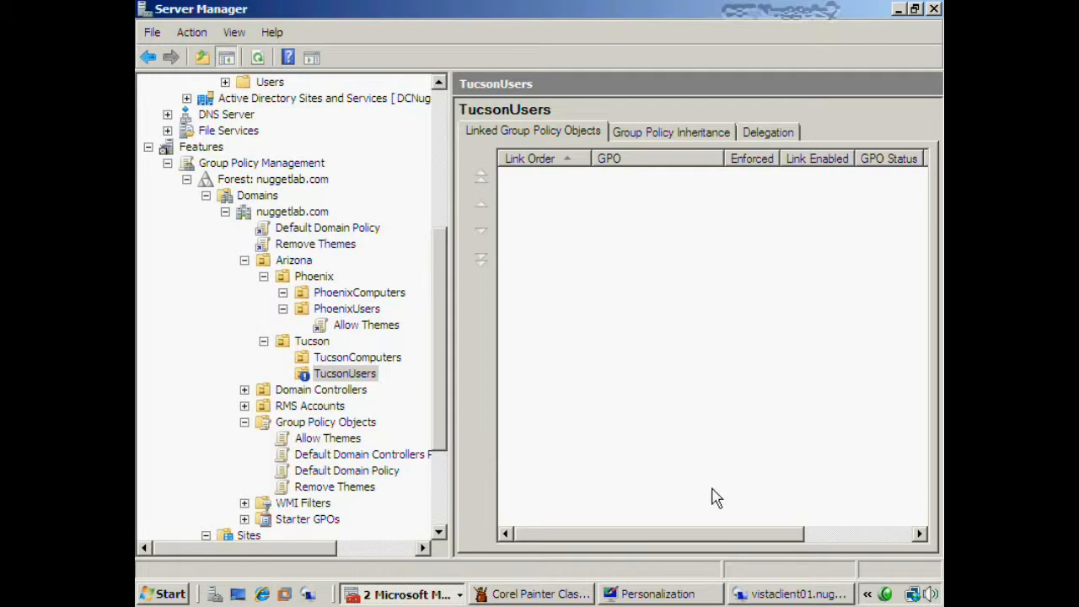
left_click(792, 593)
- Run gpupdate from the Vista Start search to refresh the user's group policy
left_click(140, 593)
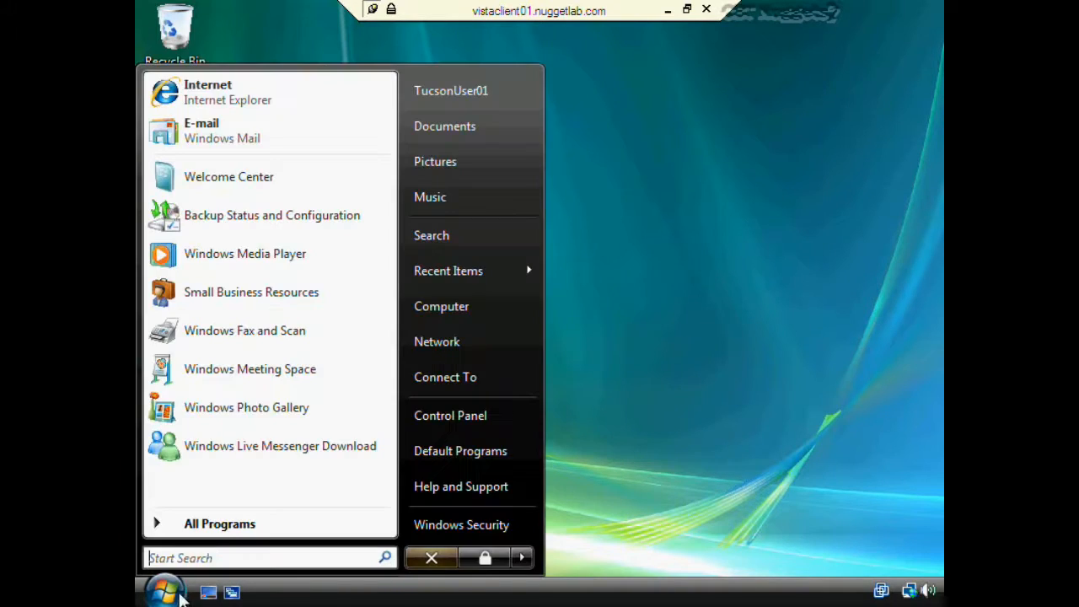
type("gpup")
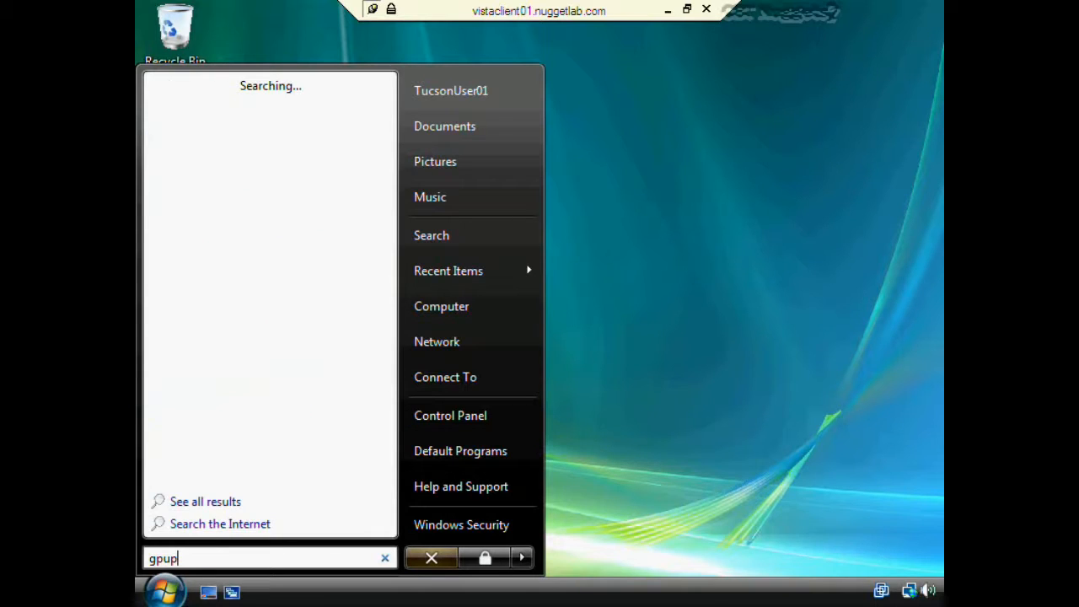
type("date")
key("Return")
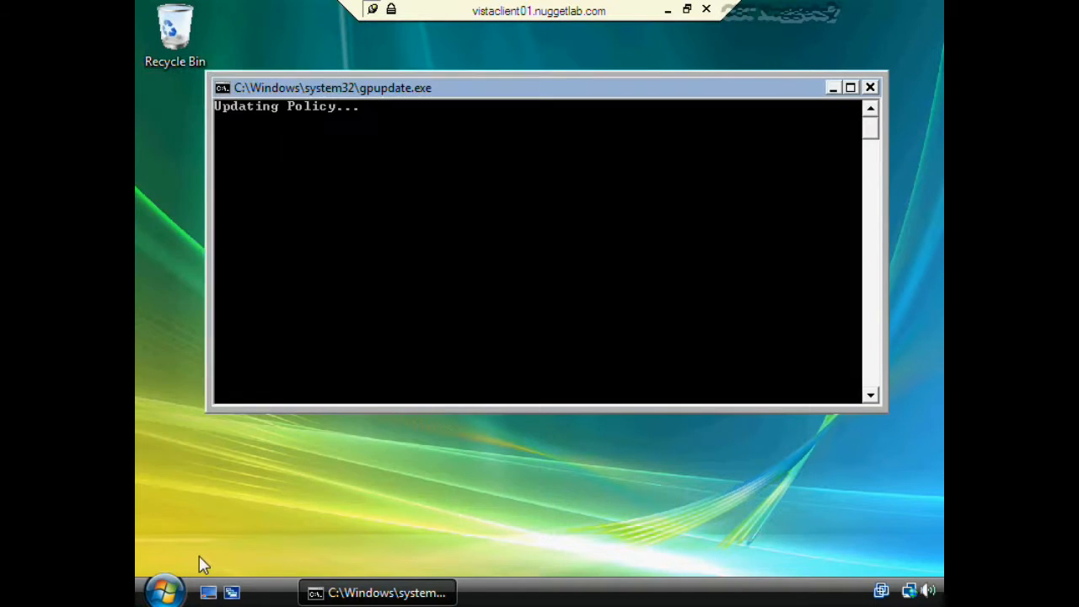
left_click(495, 474)
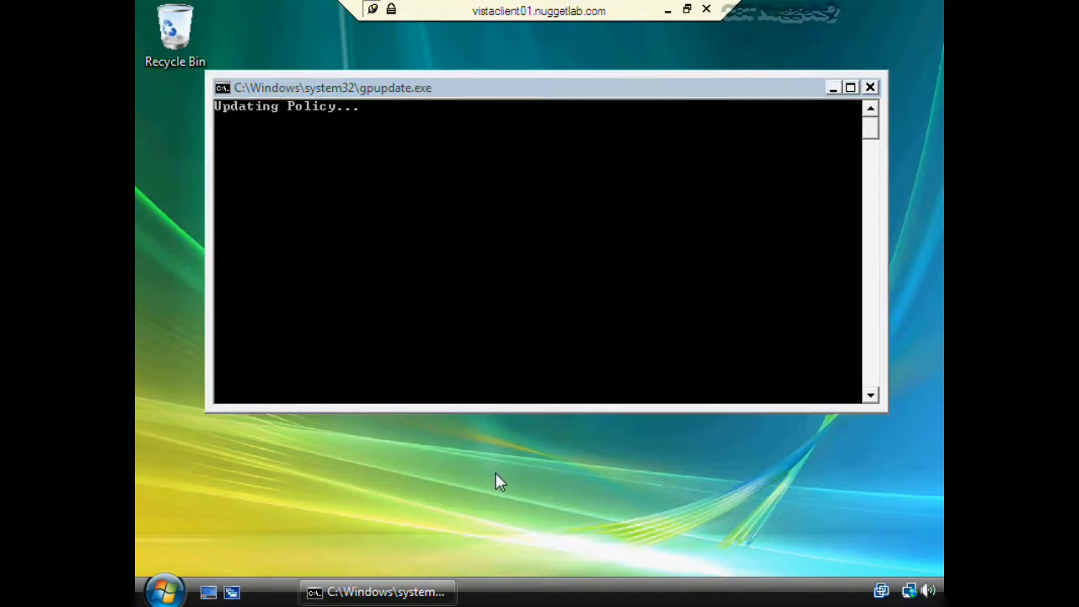
- Check the Theme settings in Personalization, cancel, close the window, and return to Server Manager
right_click(477, 456)
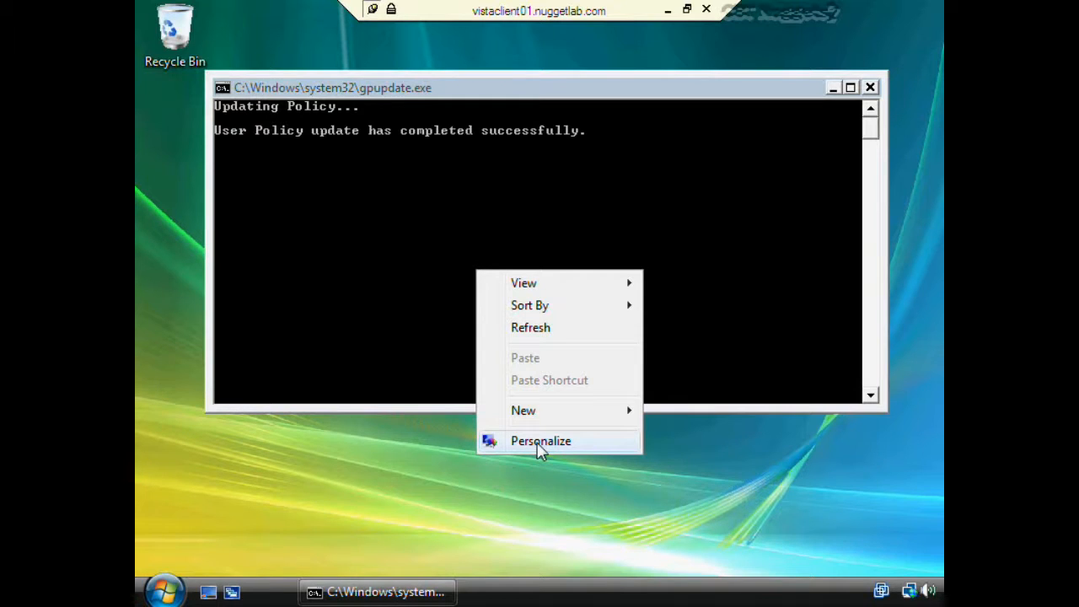
left_click(541, 444)
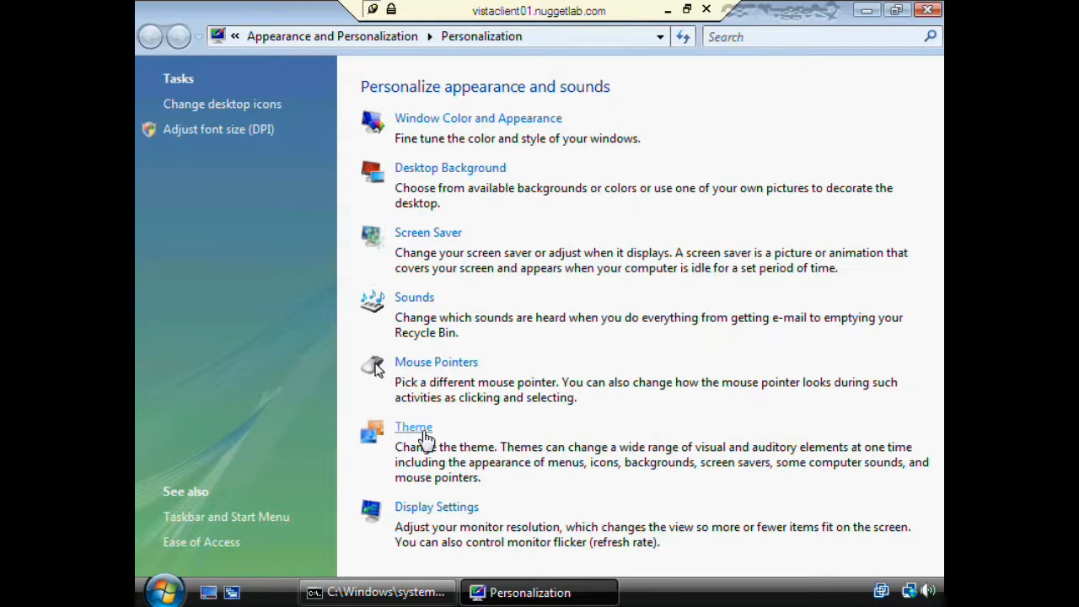
left_click(426, 437)
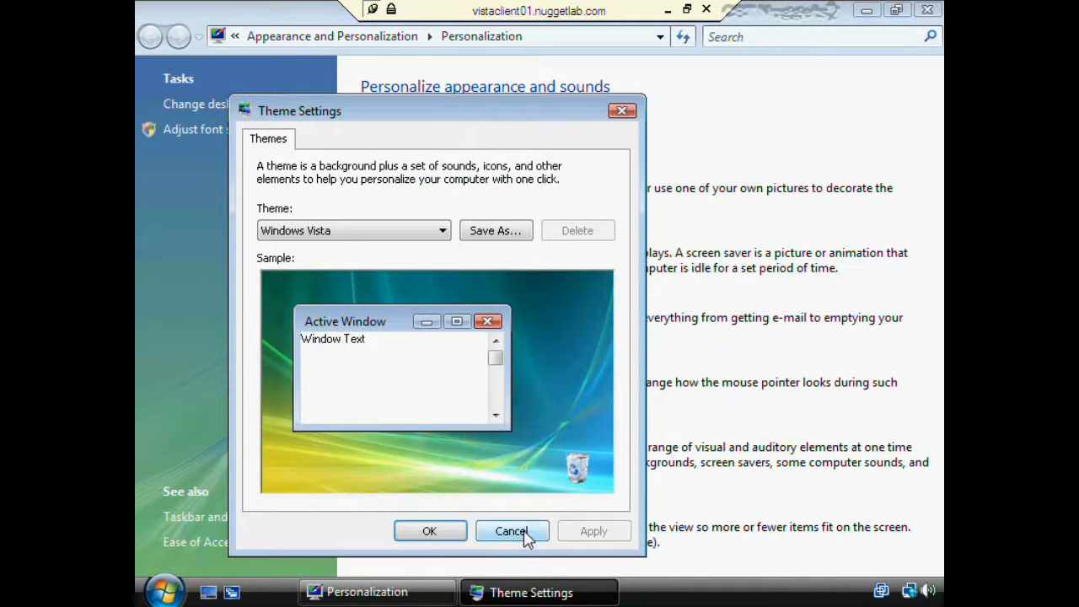
left_click(509, 530)
left_click(927, 10)
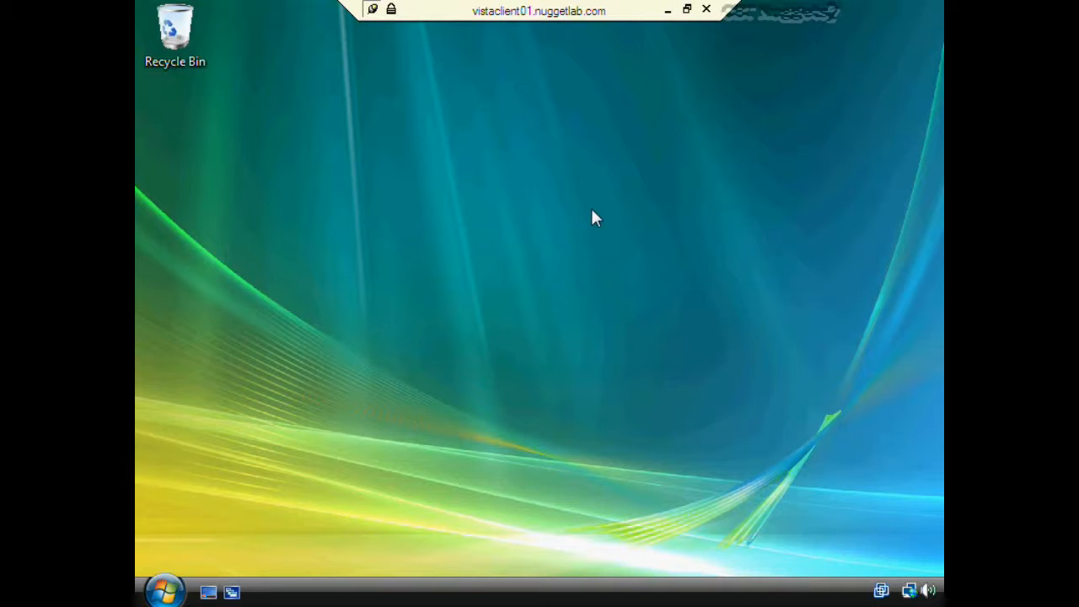
left_click(669, 10)
left_click(356, 376)
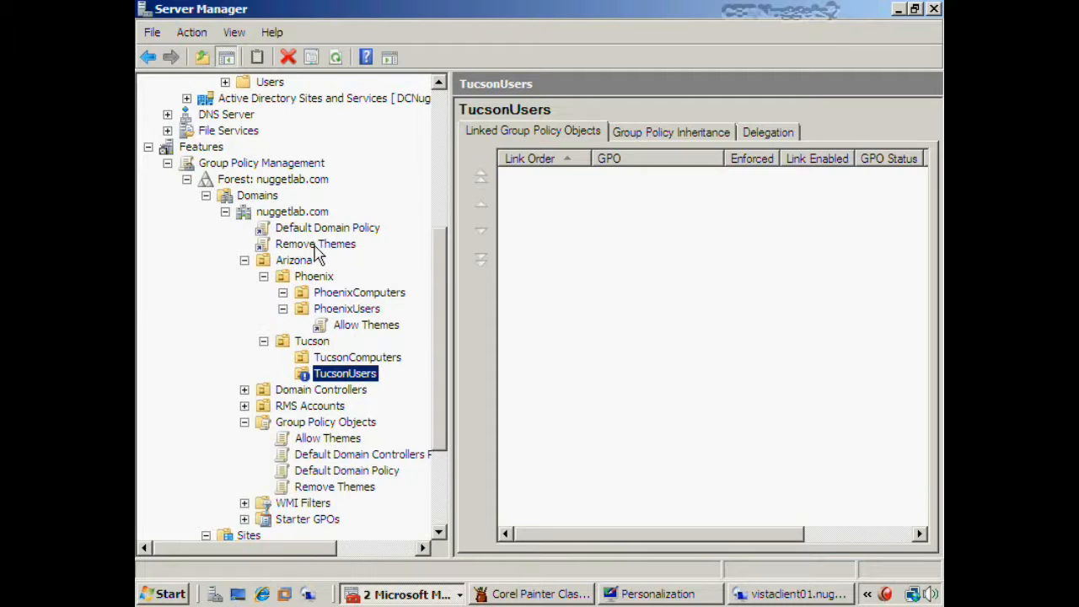
right_click(356, 385)
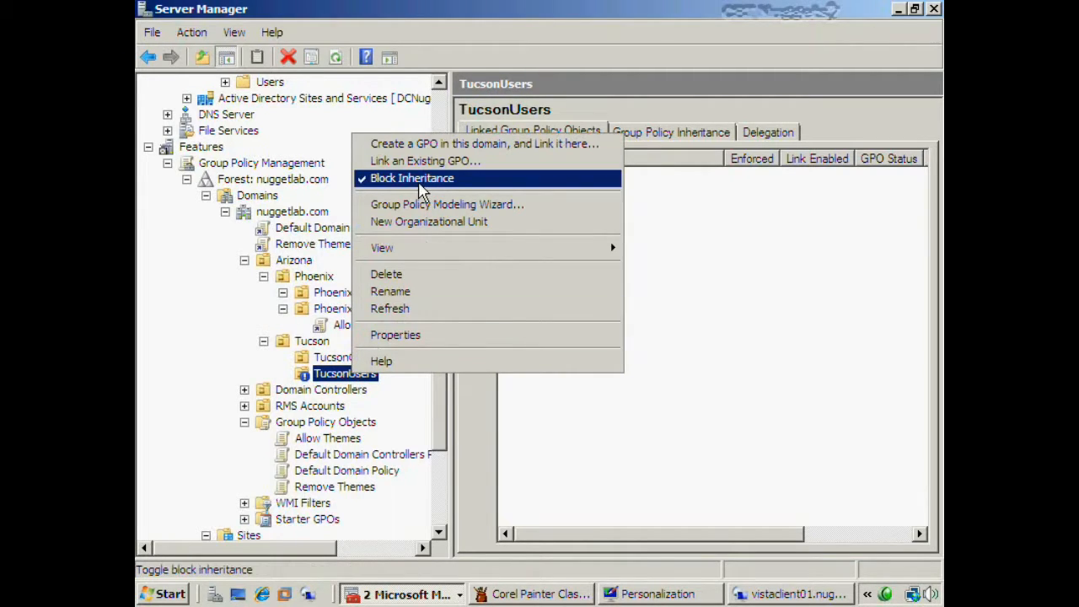
left_click(412, 179)
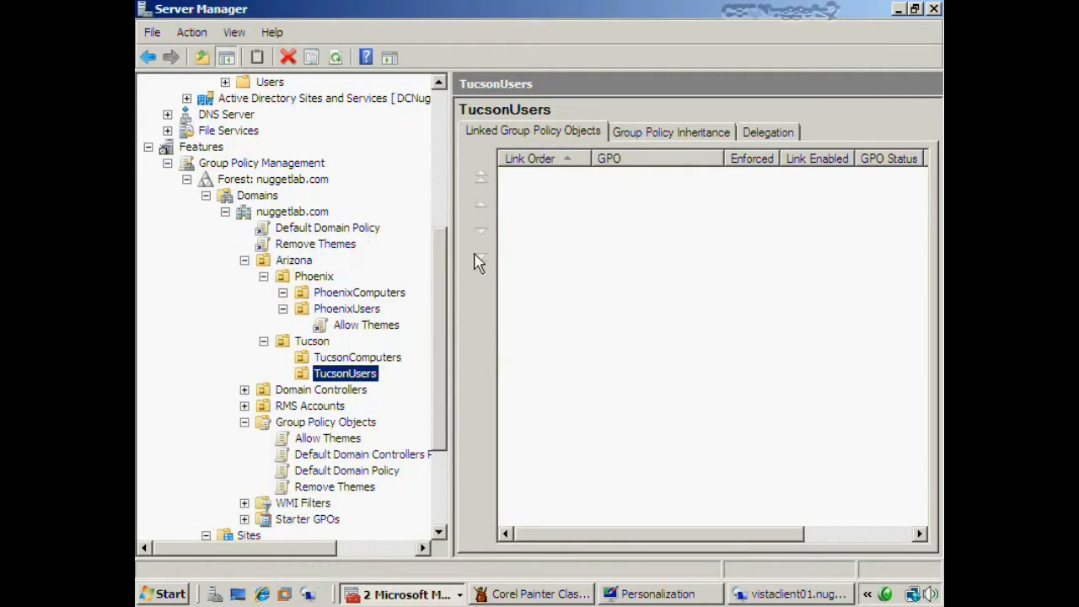
right_click(372, 381)
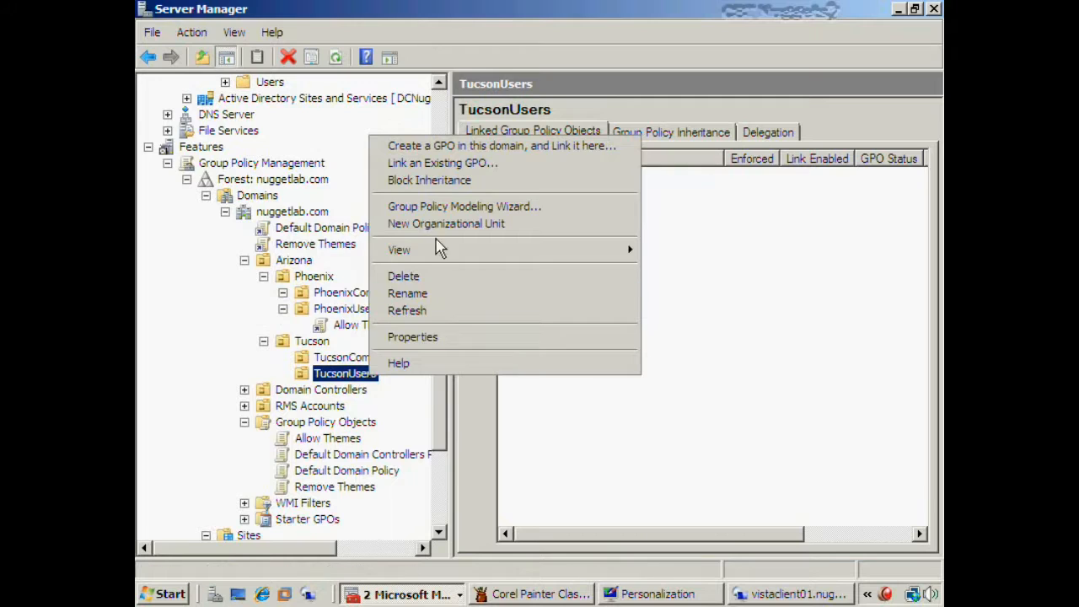
left_click(449, 181)
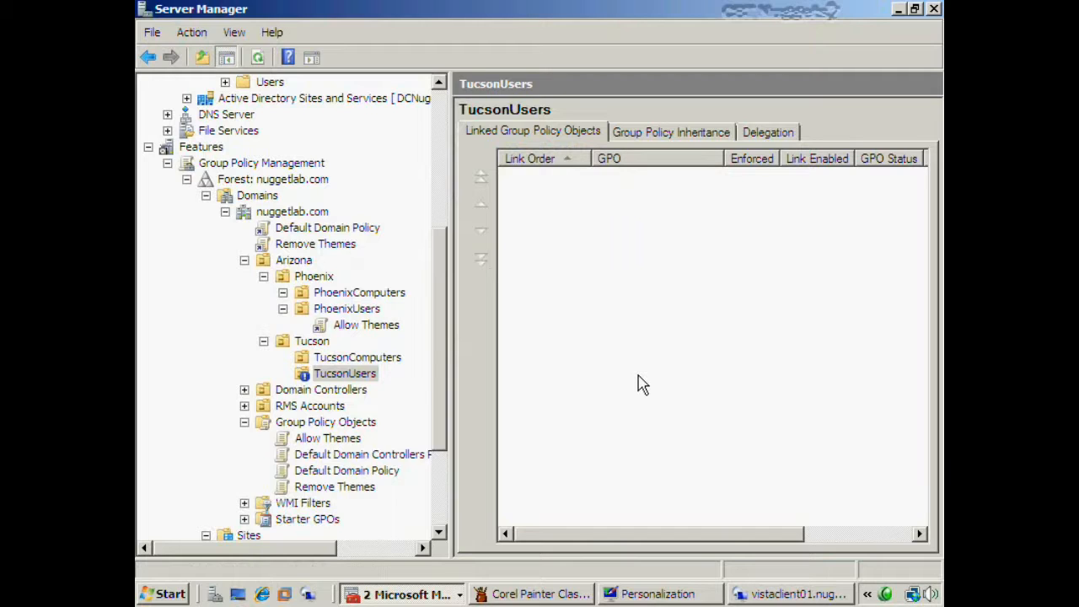
left_click(362, 375)
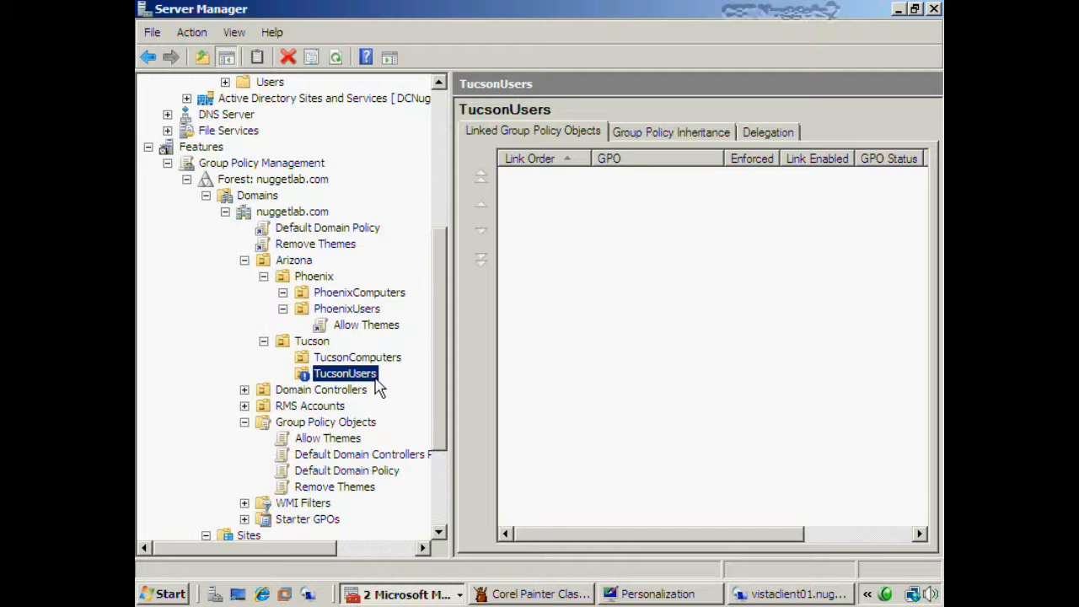
left_click_drag(440, 413, 439, 299)
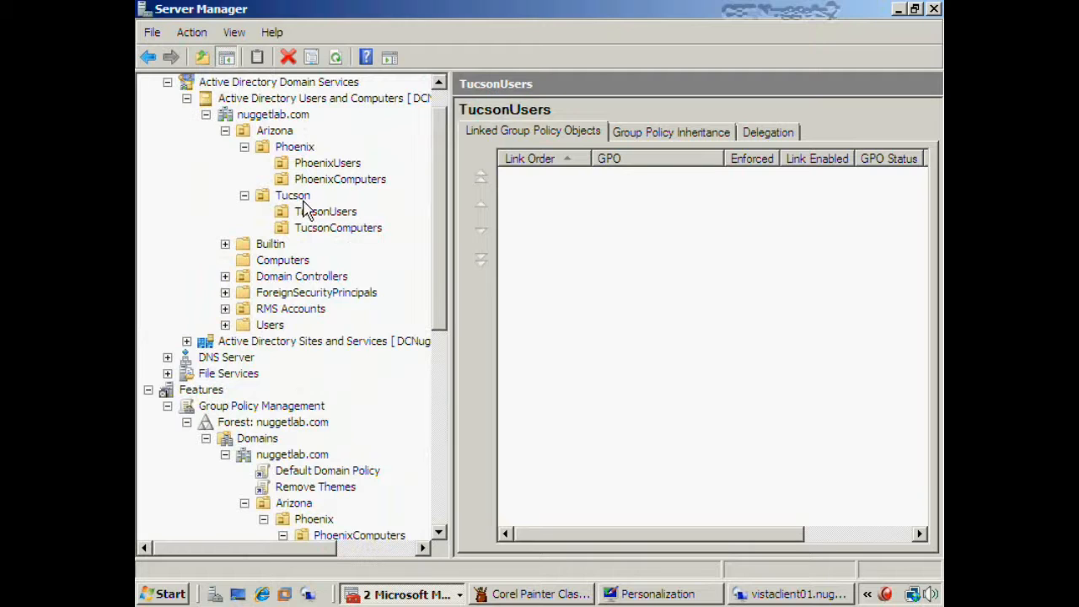
right_click(325, 219)
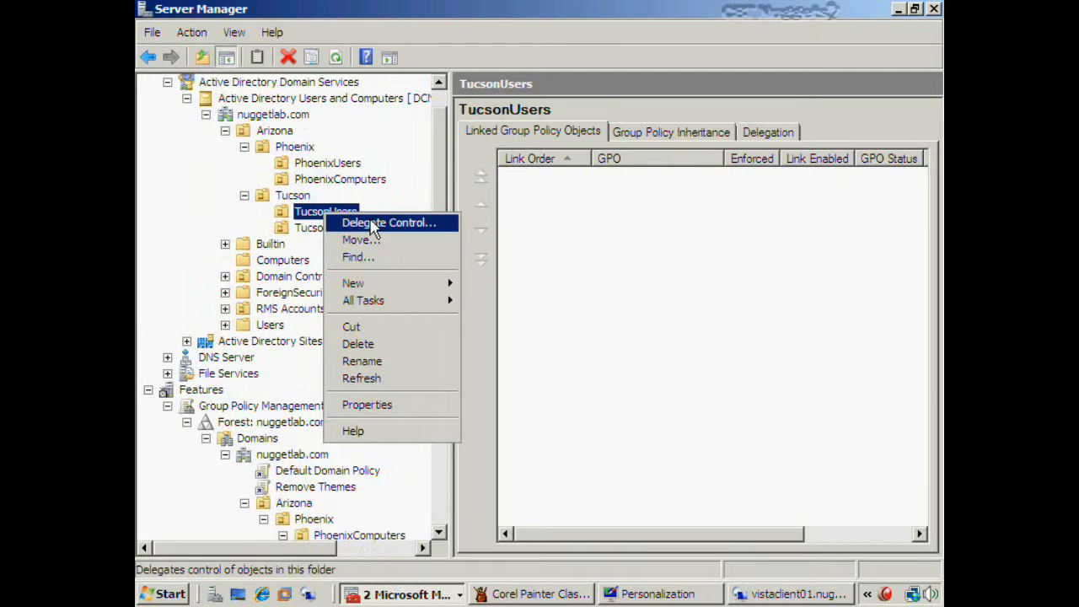
left_click(540, 316)
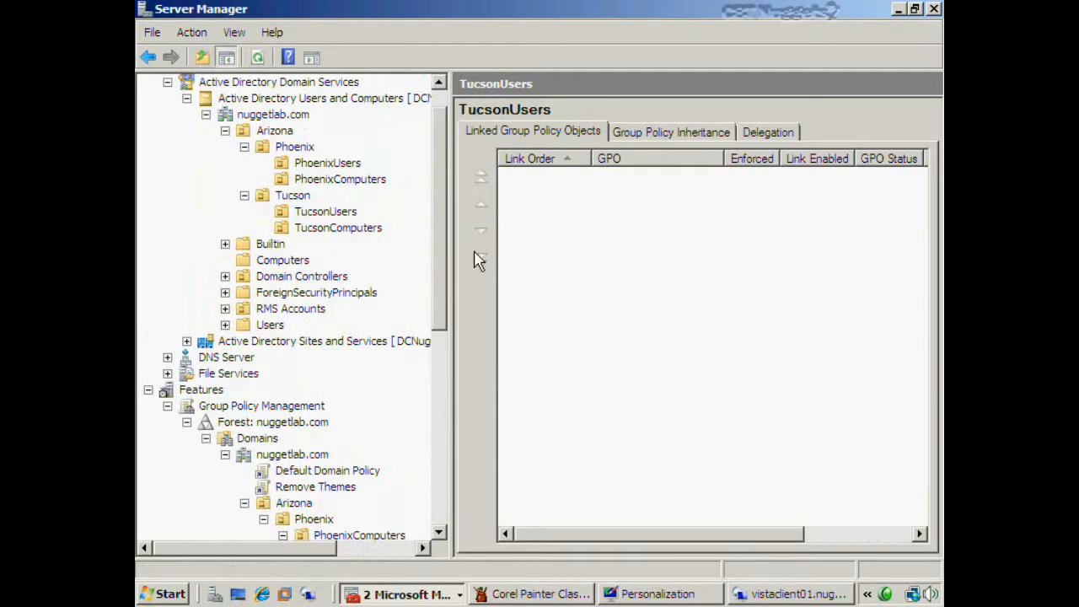
left_click_drag(440, 246, 421, 402)
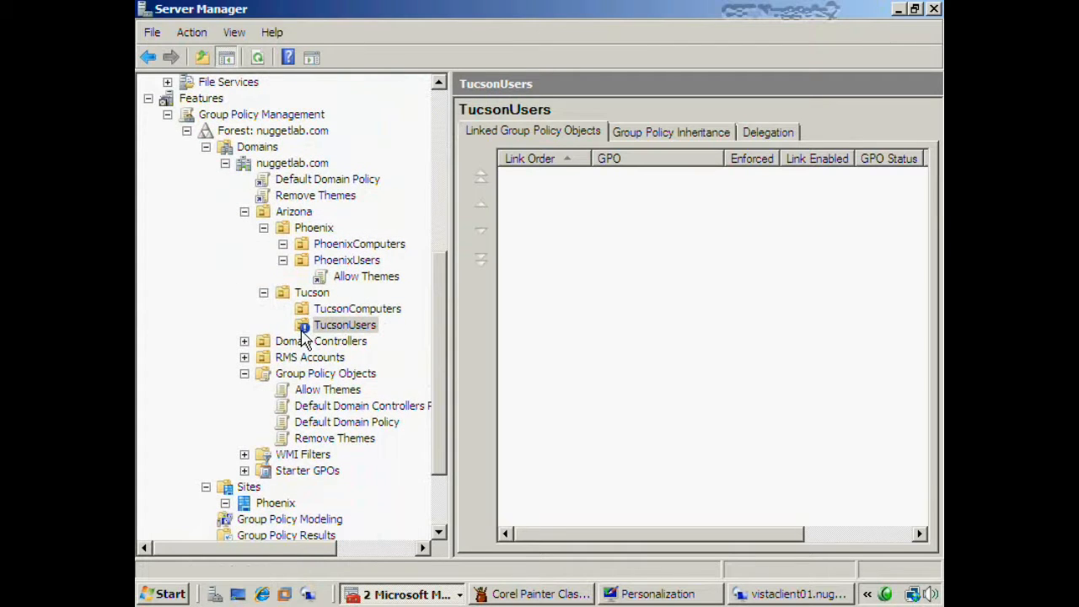
left_click(362, 330)
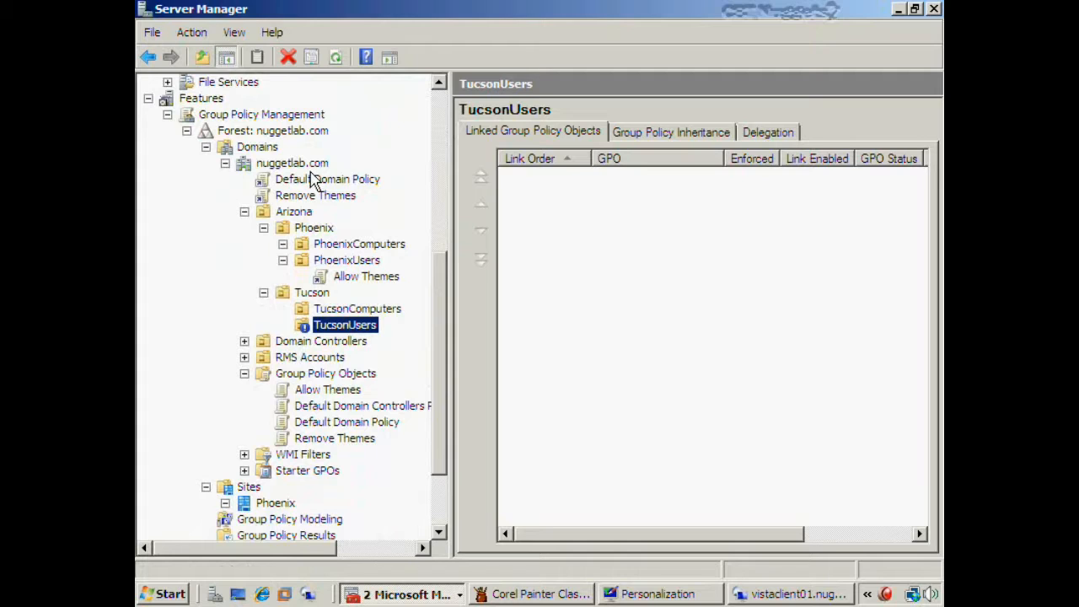
- Set the Remove Themes link on nuggetlab.com to Enforced
left_click(325, 196)
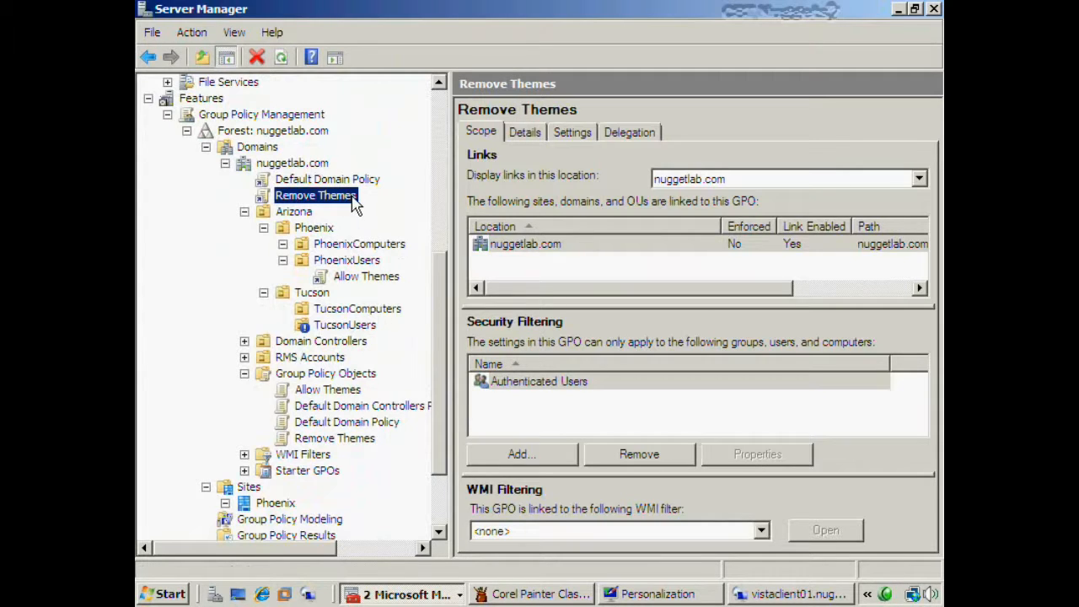
right_click(355, 206)
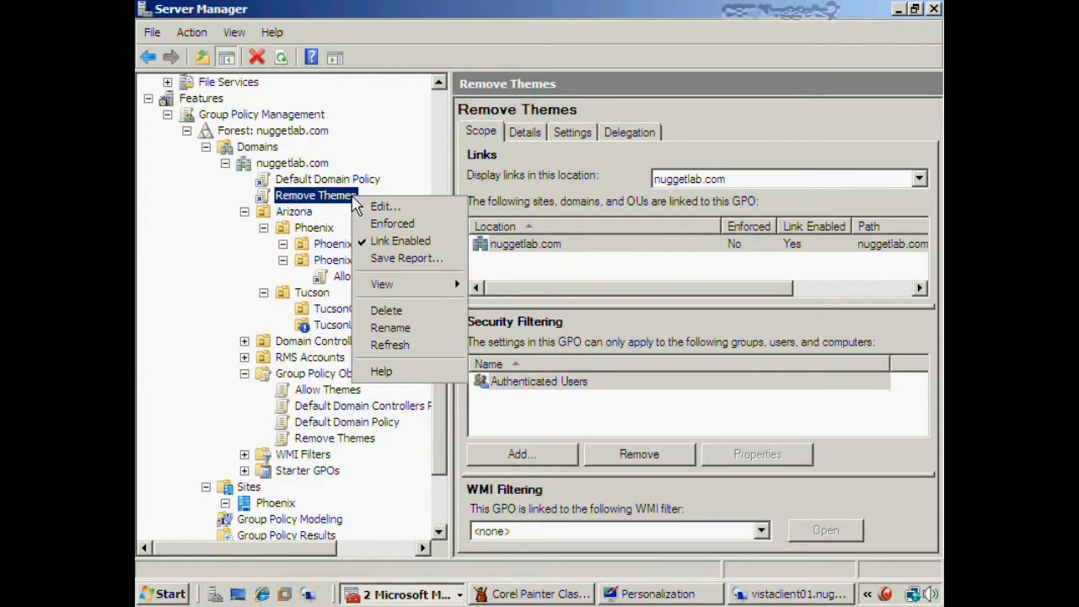
left_click(421, 226)
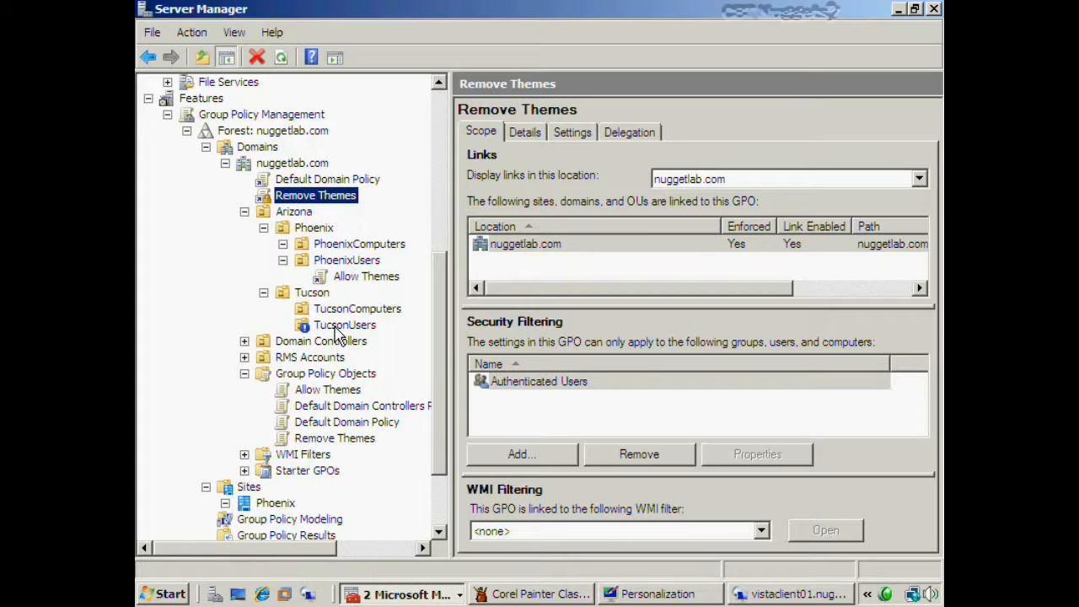
left_click(790, 594)
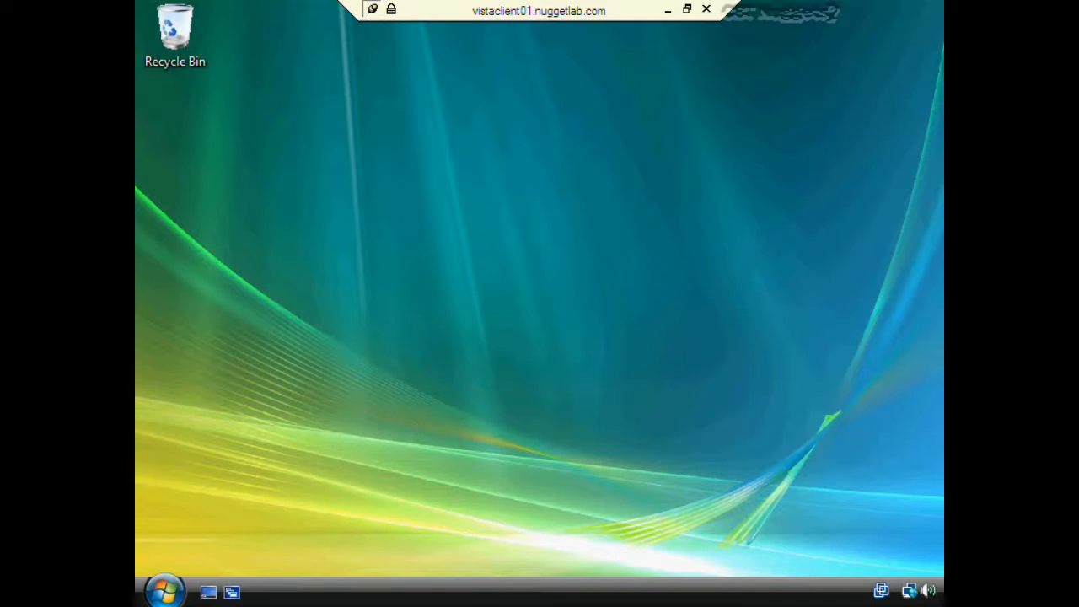
- Open Personalization from the Vista desktop menu to verify it, then close it
right_click(531, 316)
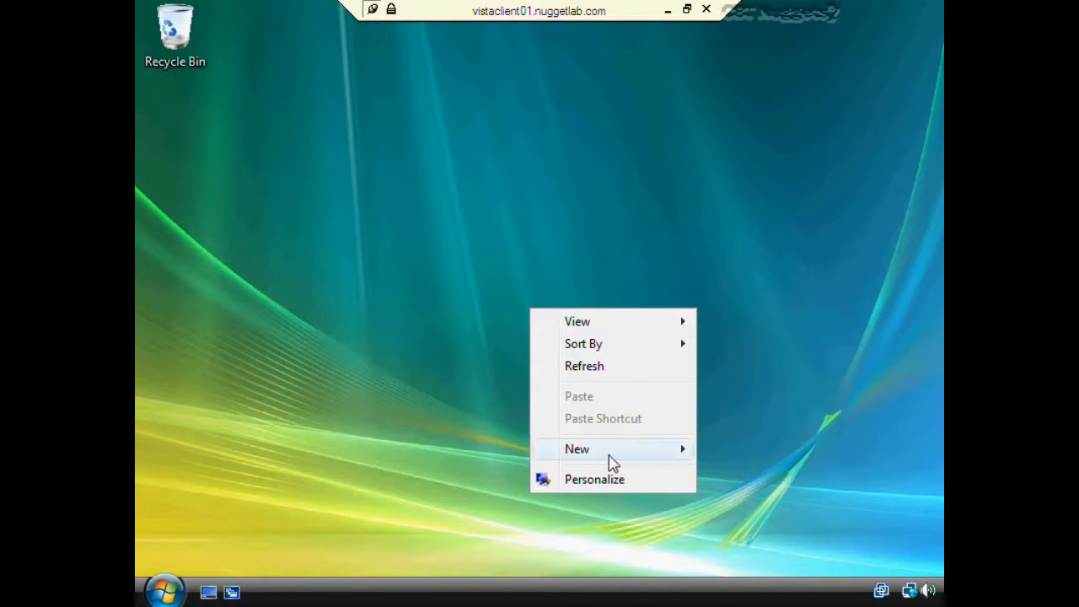
left_click(610, 480)
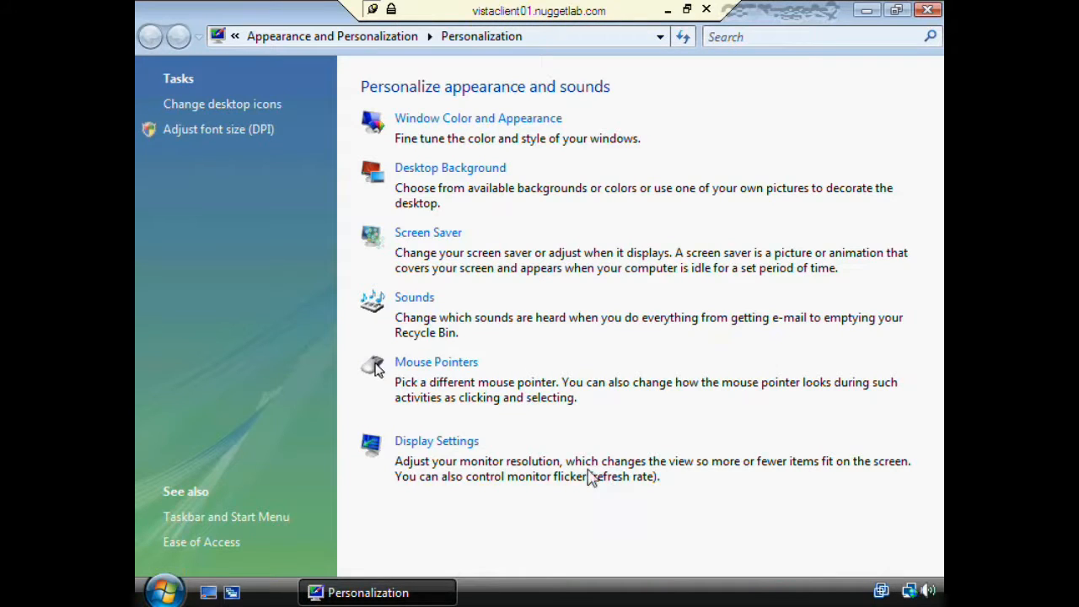
left_click(927, 9)
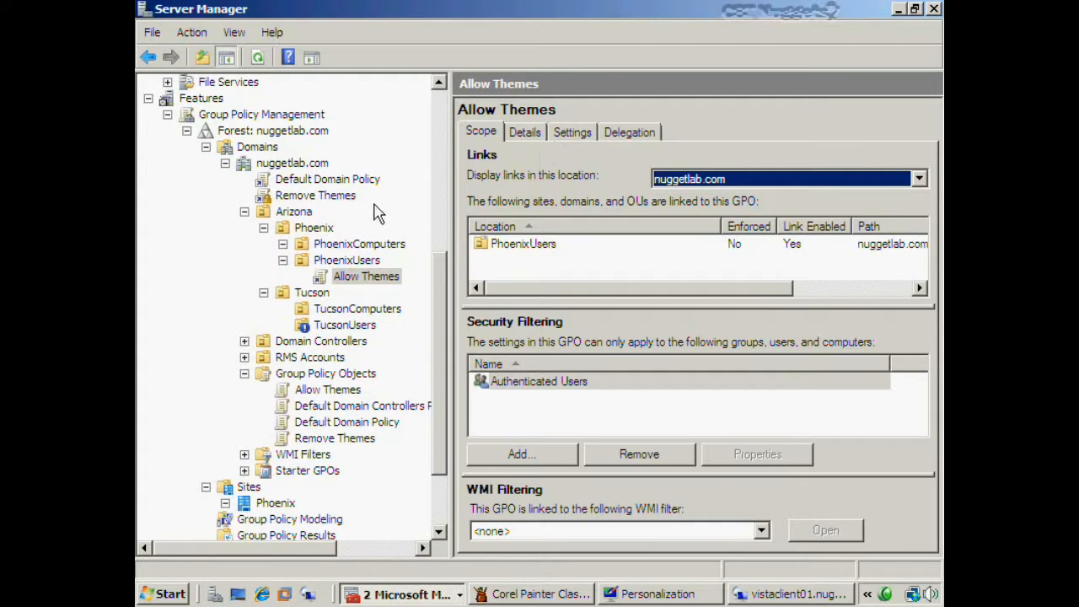
- Inspect the scope of the Remove Themes and PhoenixUsers Allow Themes links, then return to vistaclient01
left_click(317, 197)
right_click(316, 198)
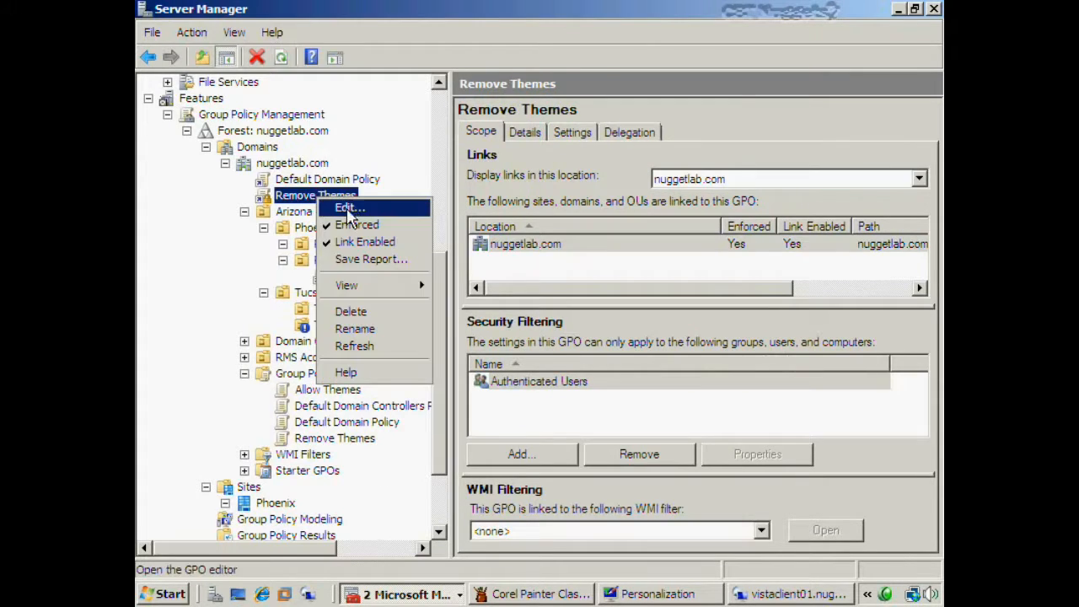
key("Escape")
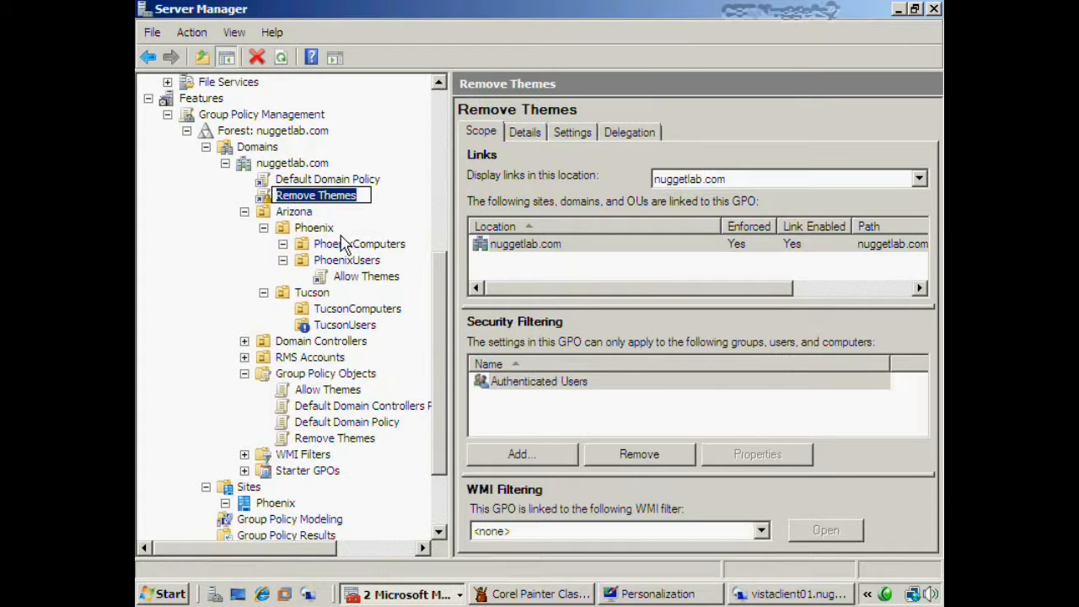
left_click(373, 280)
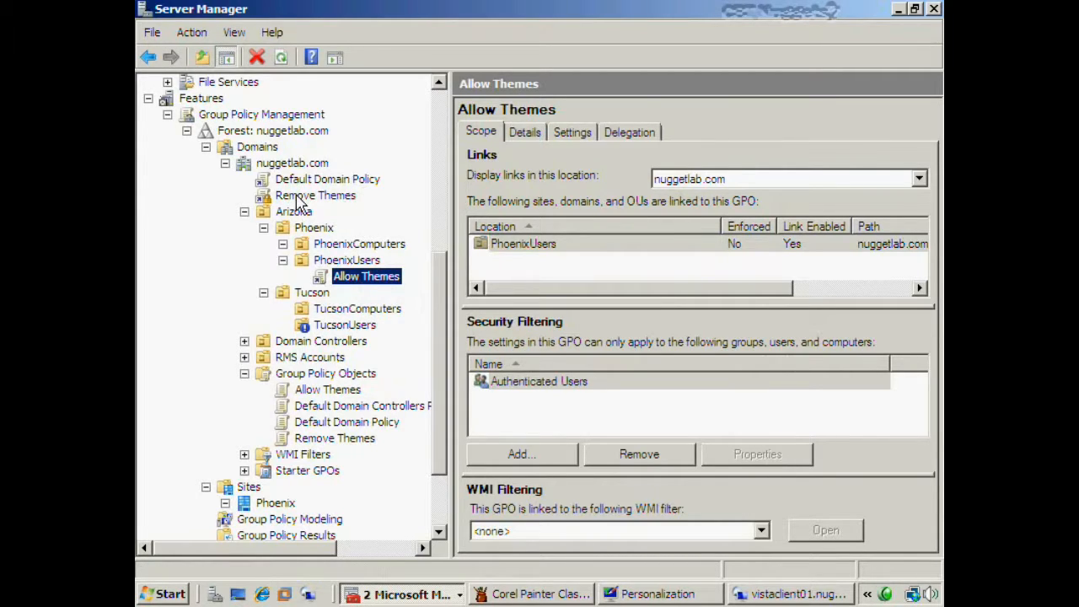
left_click(786, 598)
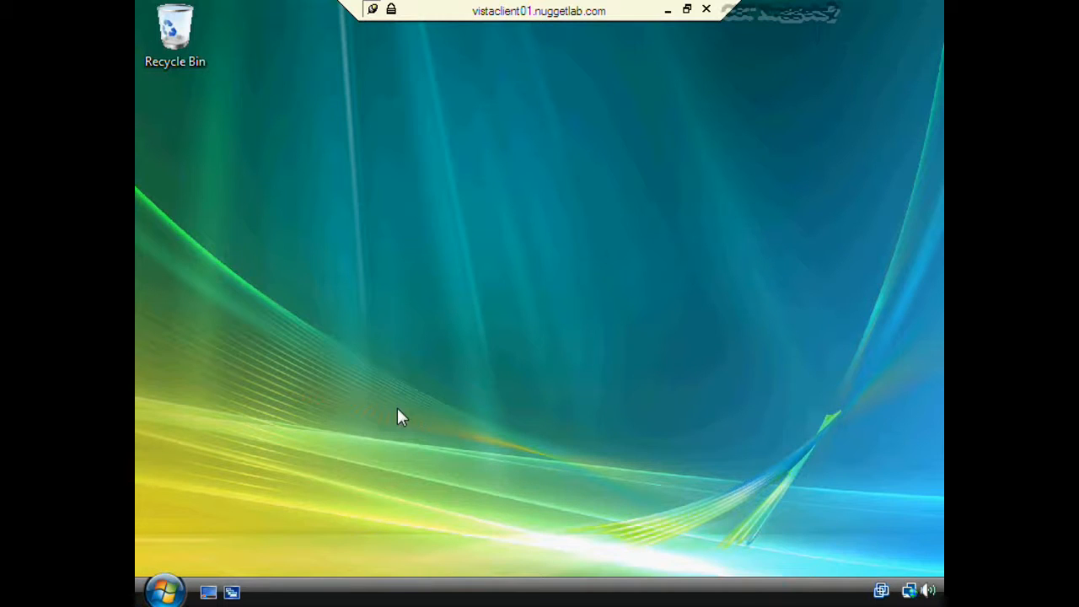
- Reopen Personalization on the Vista desktop, confirm it has no Theme option, then minimize the session
left_click(176, 593)
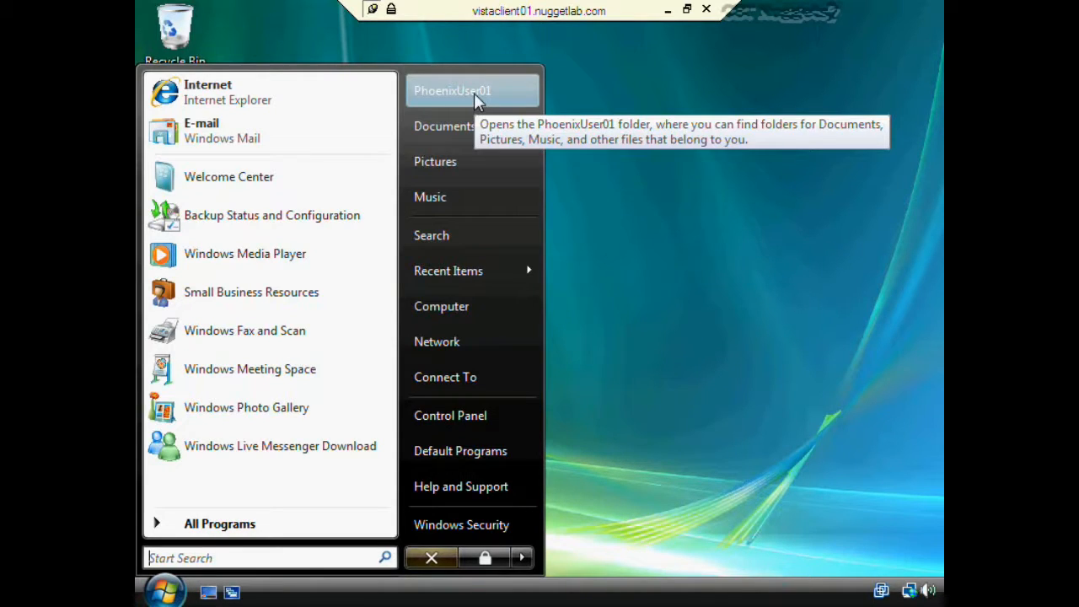
left_click(497, 223)
right_click(499, 224)
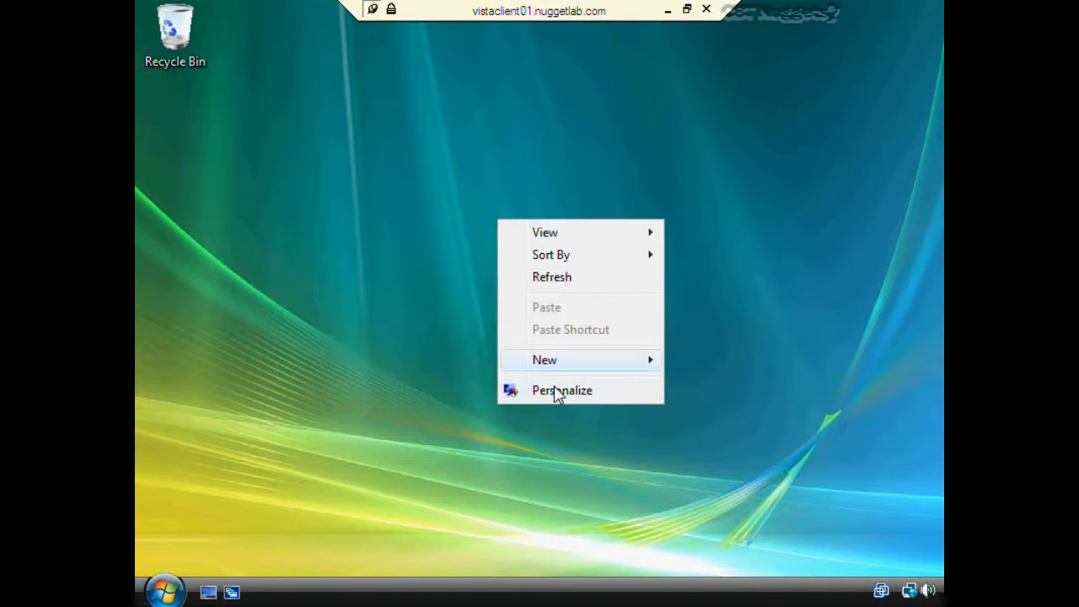
left_click(553, 387)
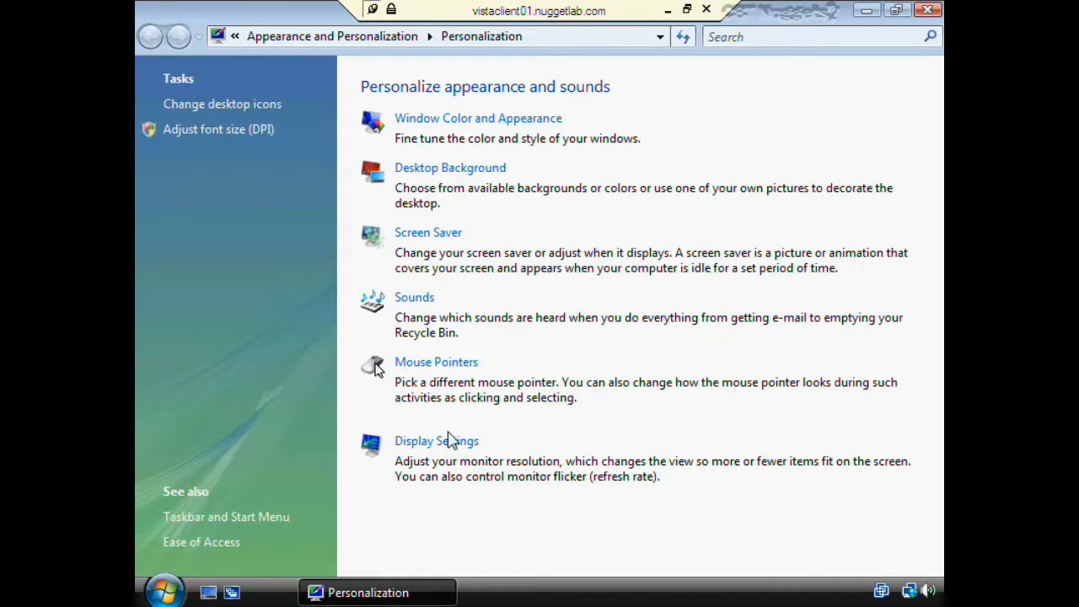
left_click(930, 10)
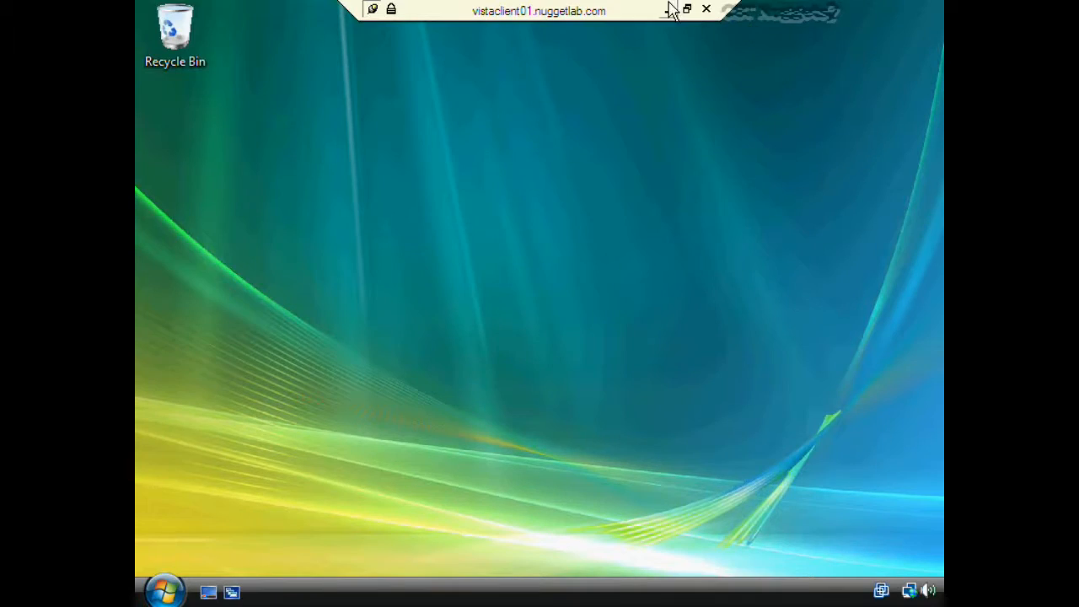
left_click(667, 10)
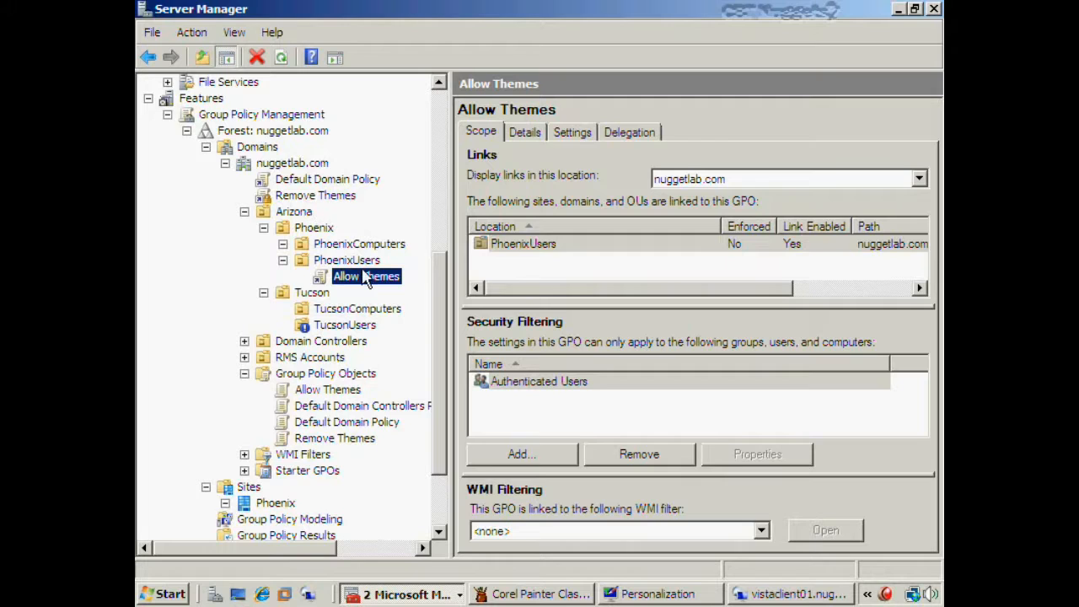
- Delete the Allow Themes GPO with its links, then inspect Remove Themes' Authenticated Users filter
left_click(342, 391)
right_click(345, 394)
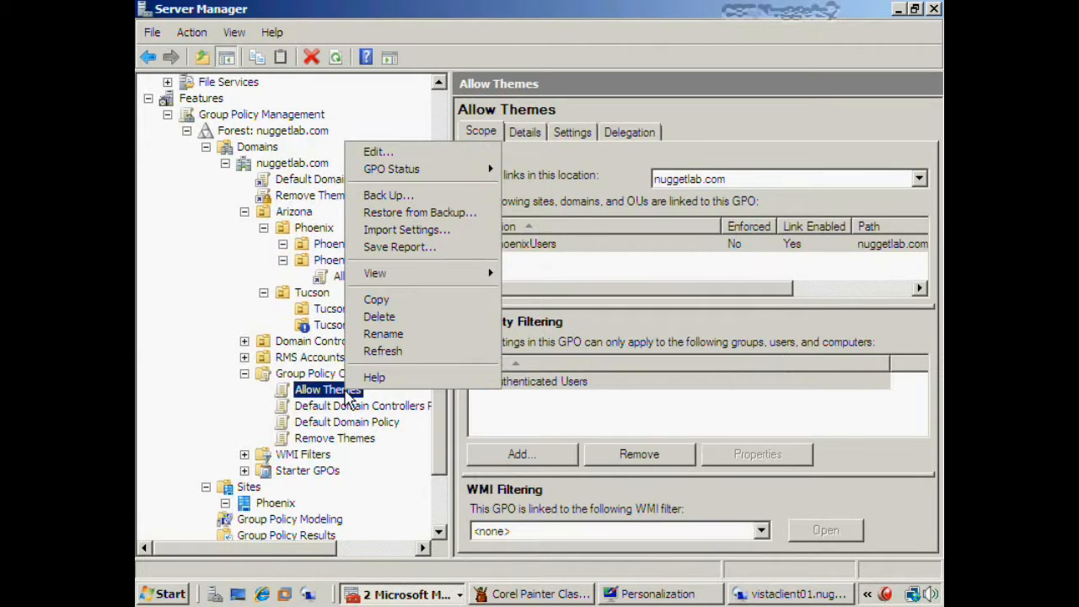
left_click(381, 317)
left_click(598, 306)
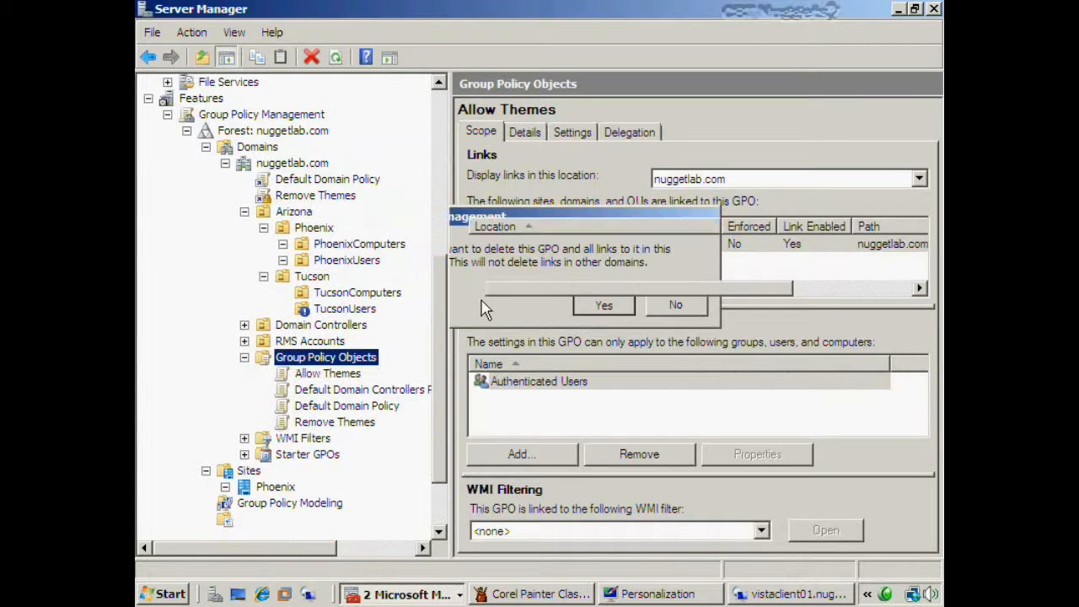
left_click(342, 202)
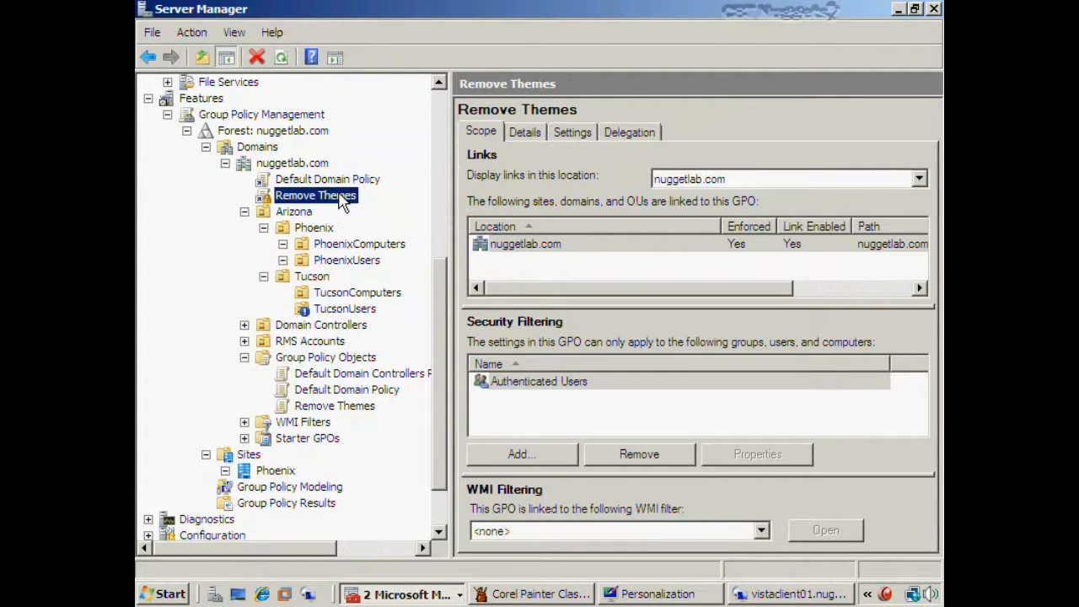
left_click(578, 386)
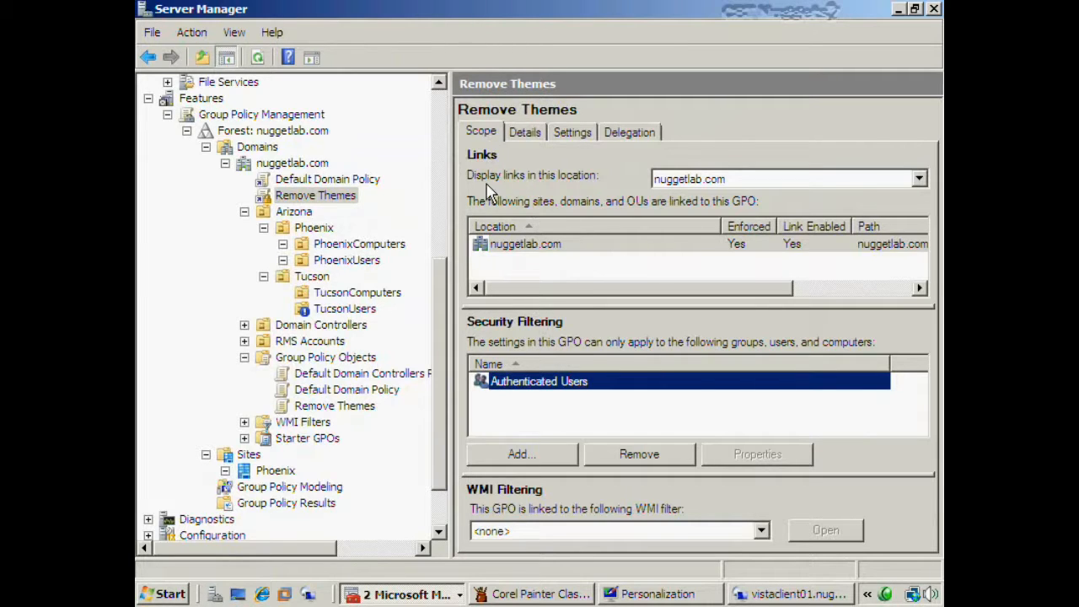
left_click(512, 247)
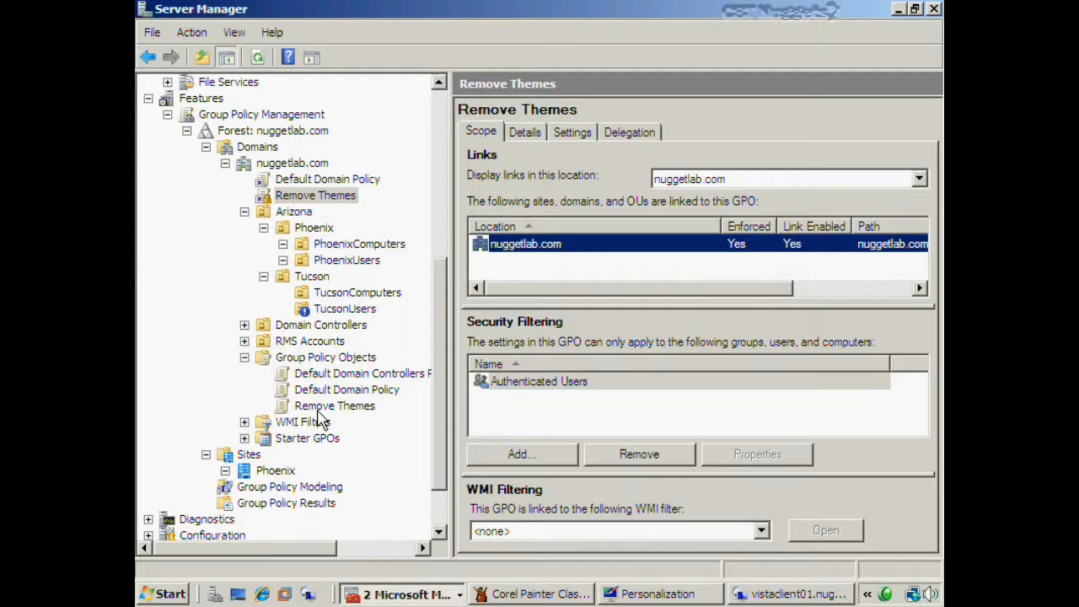
left_click_drag(322, 410, 348, 266)
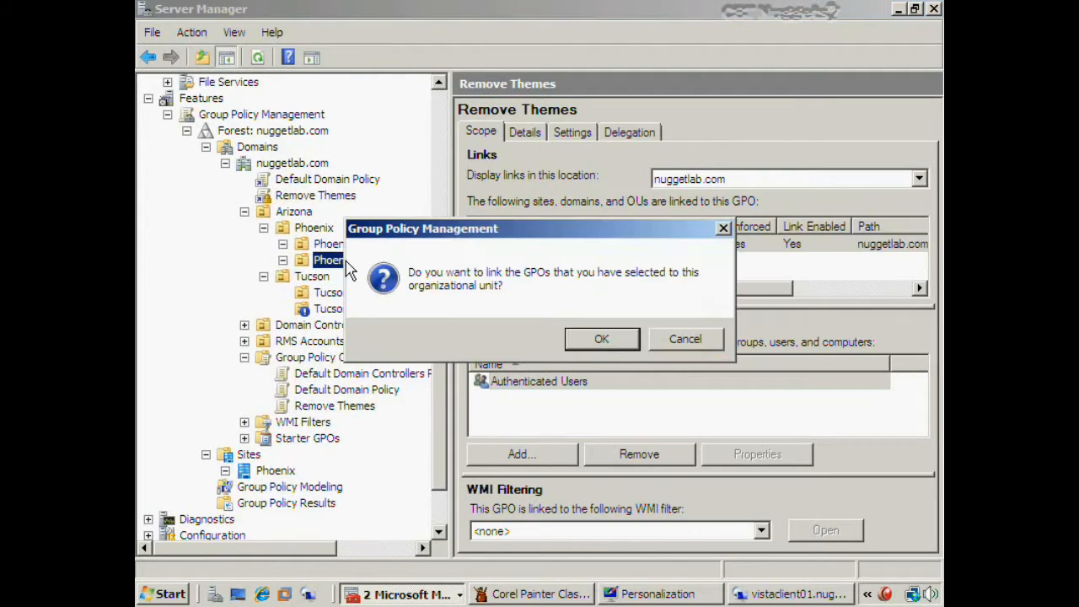
left_click(581, 348)
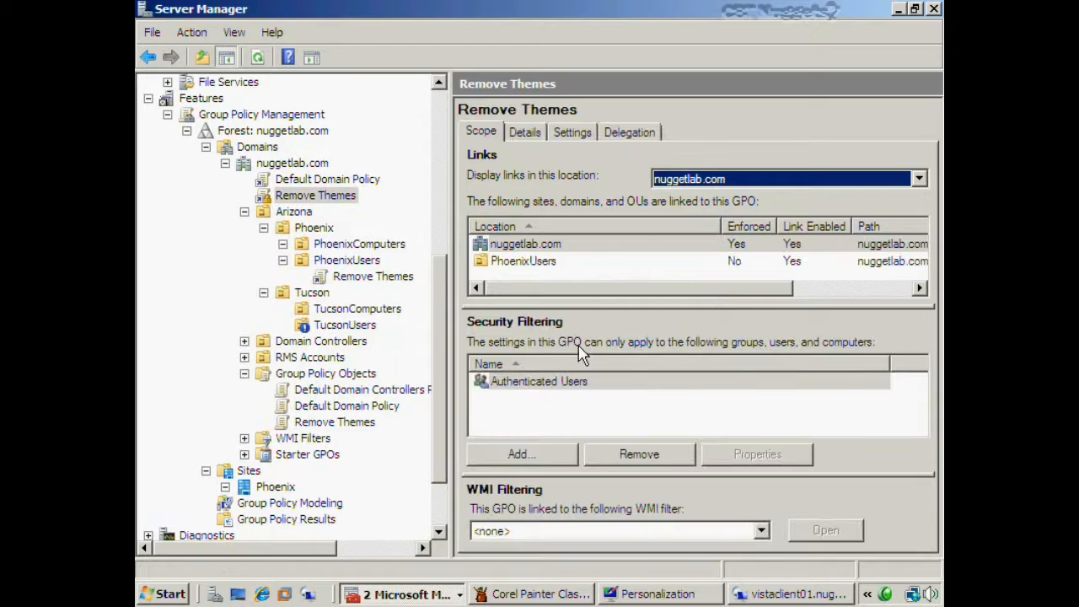
left_click(550, 263)
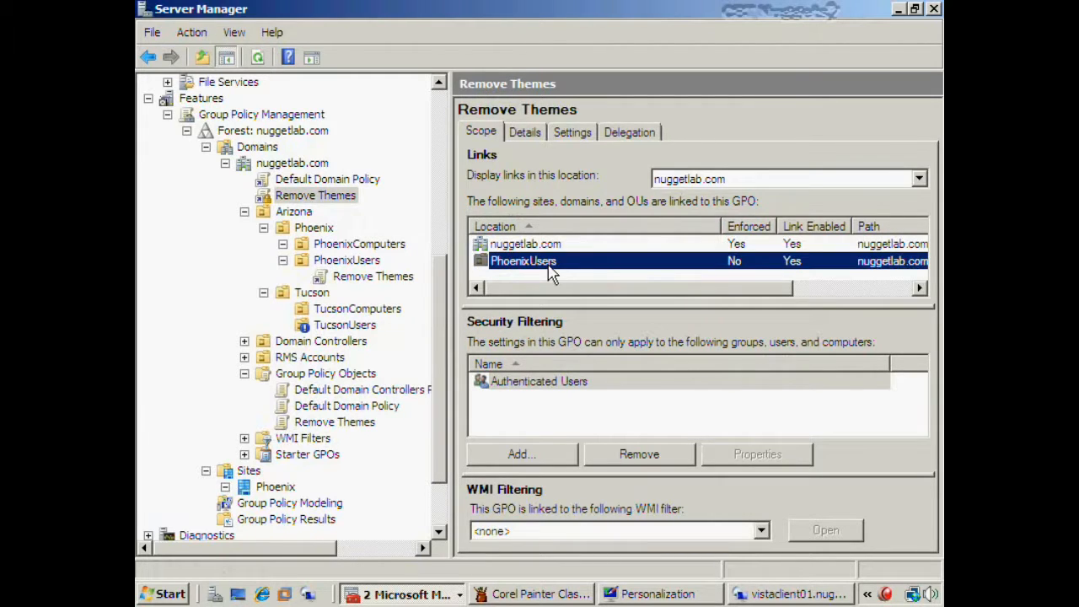
left_click(394, 278)
right_click(394, 279)
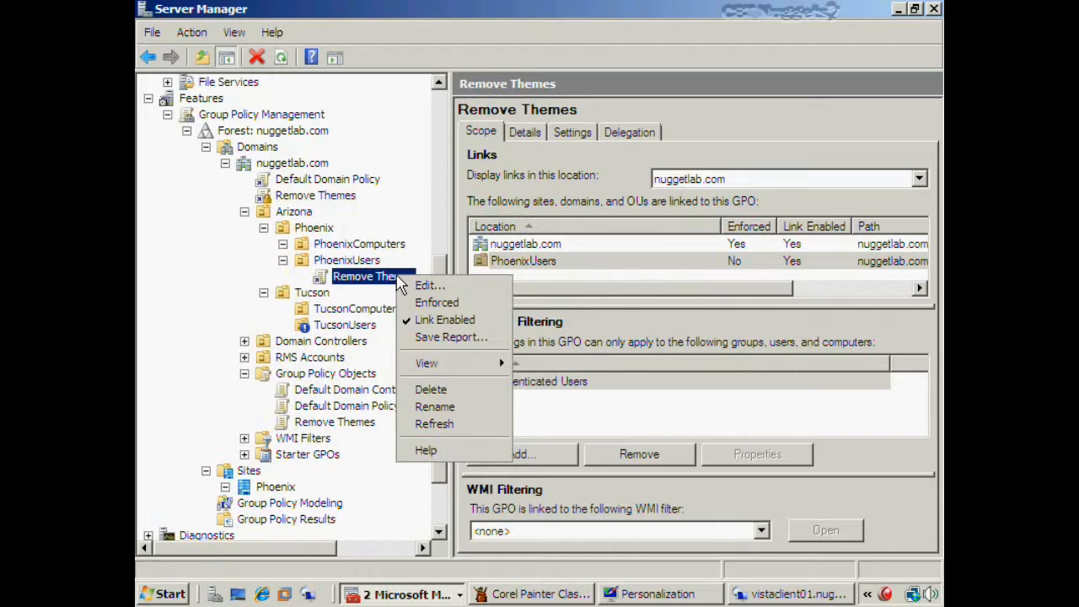
left_click(431, 396)
left_click(540, 342)
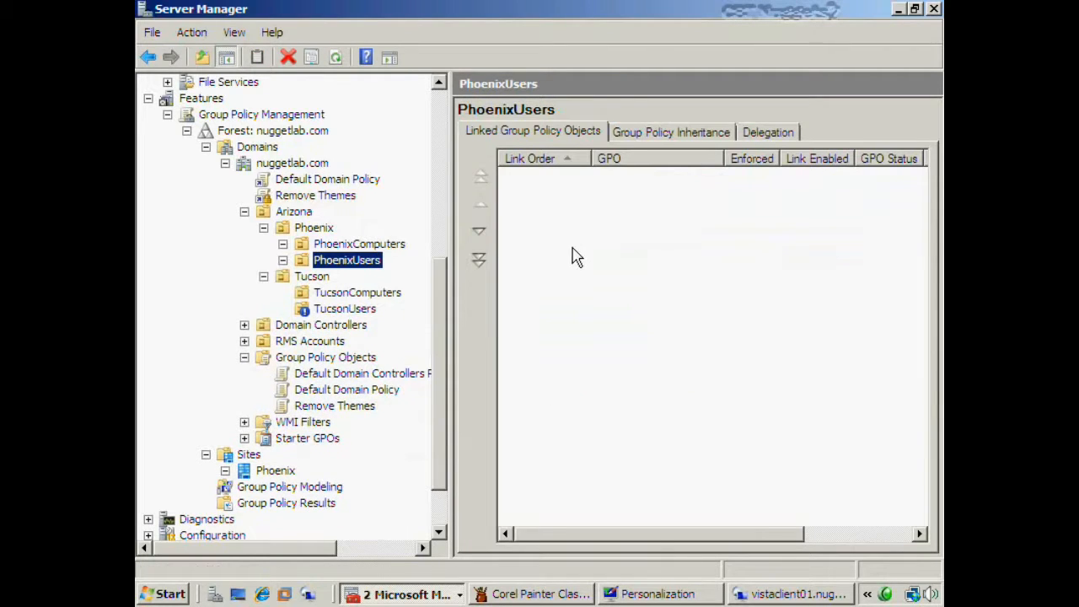
left_click(320, 408)
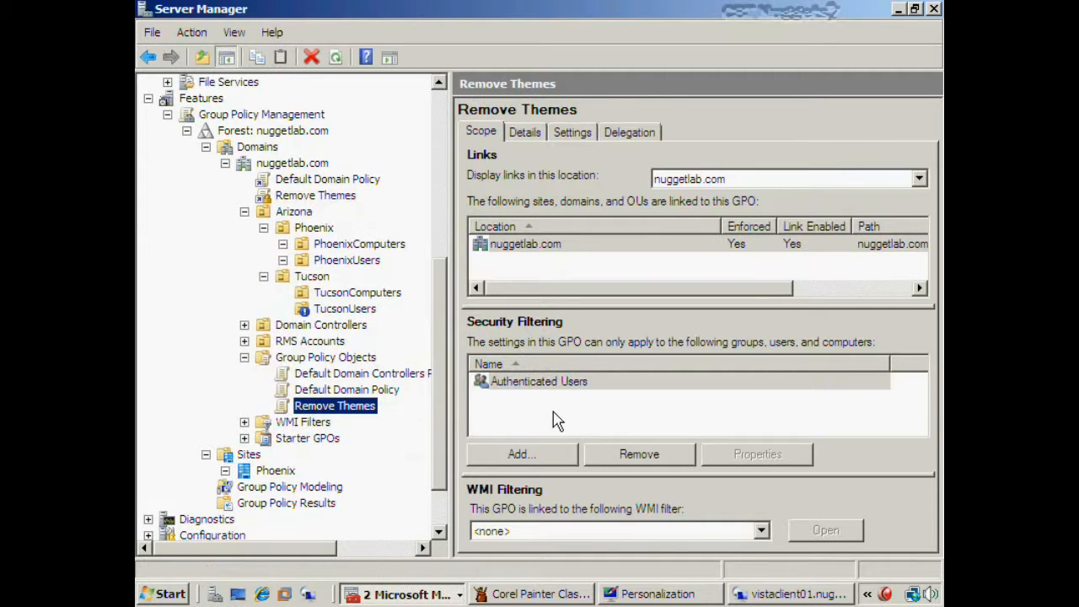
left_click(554, 384)
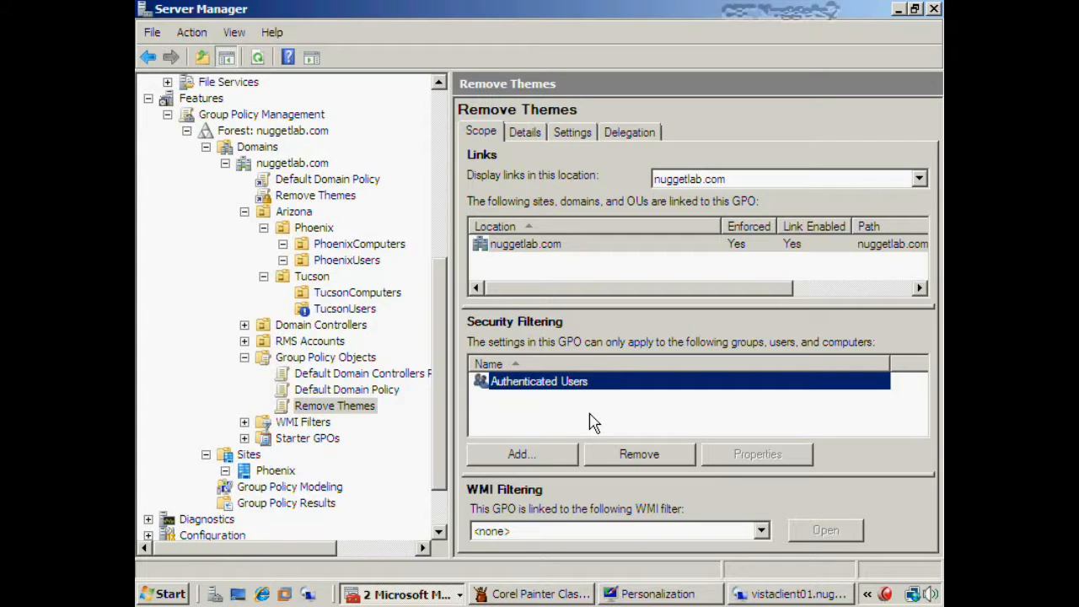
left_click(560, 392)
left_click(639, 455)
left_click(574, 339)
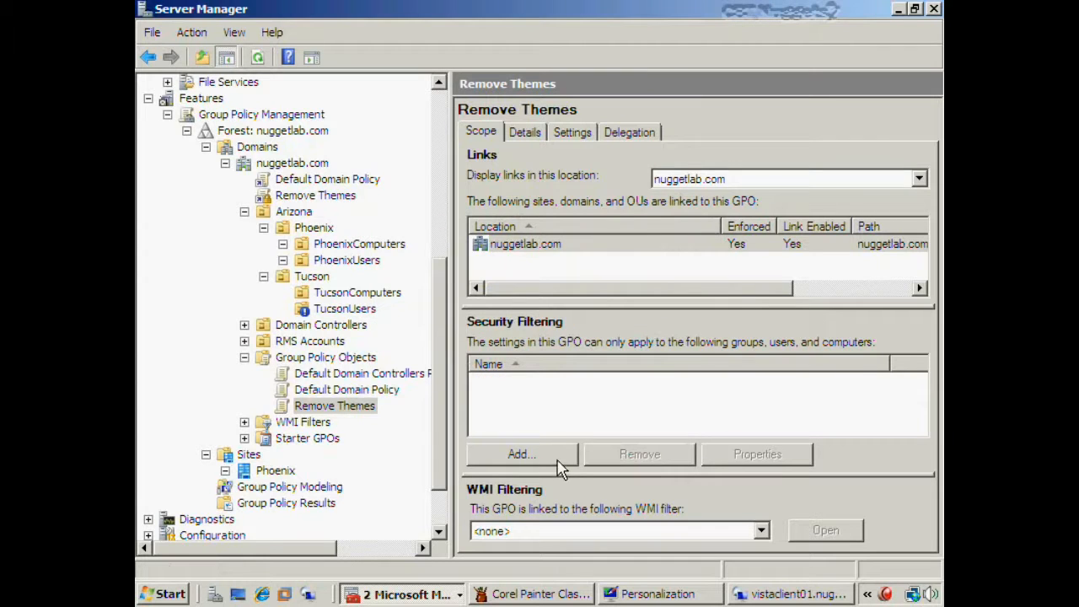
left_click(557, 462)
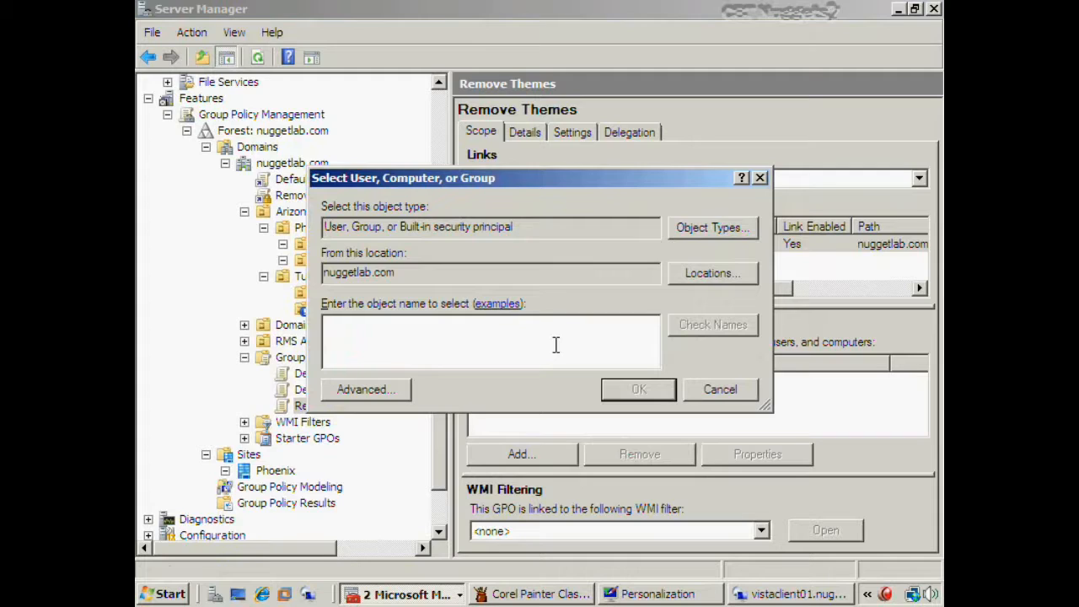
type("Ph")
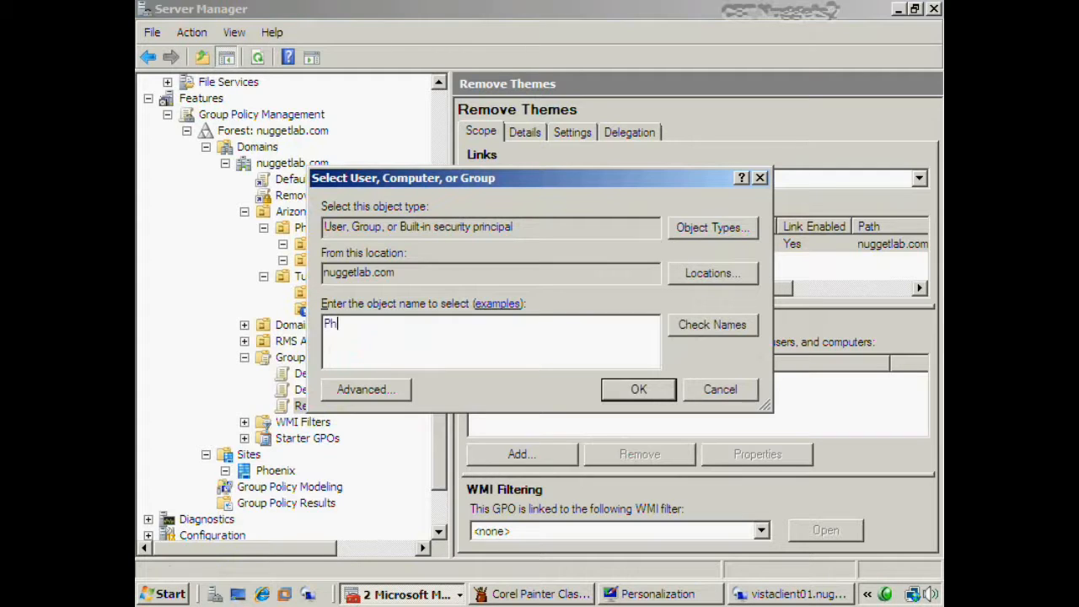
key("BackSpace")
key("BackSpace")
type("TucsonUser")
left_click(700, 326)
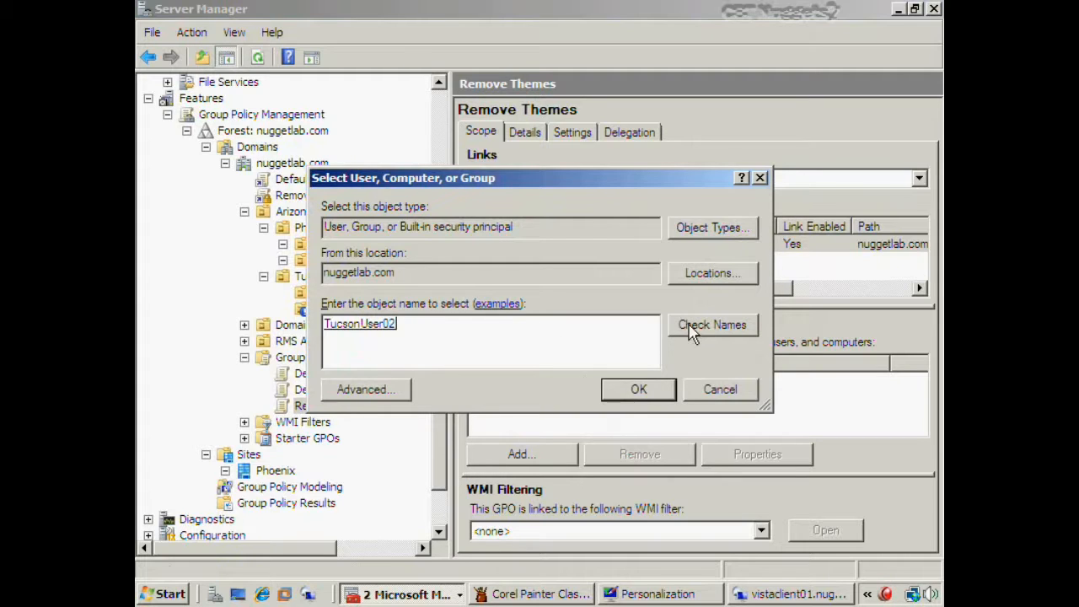
left_click(628, 391)
left_click(578, 386)
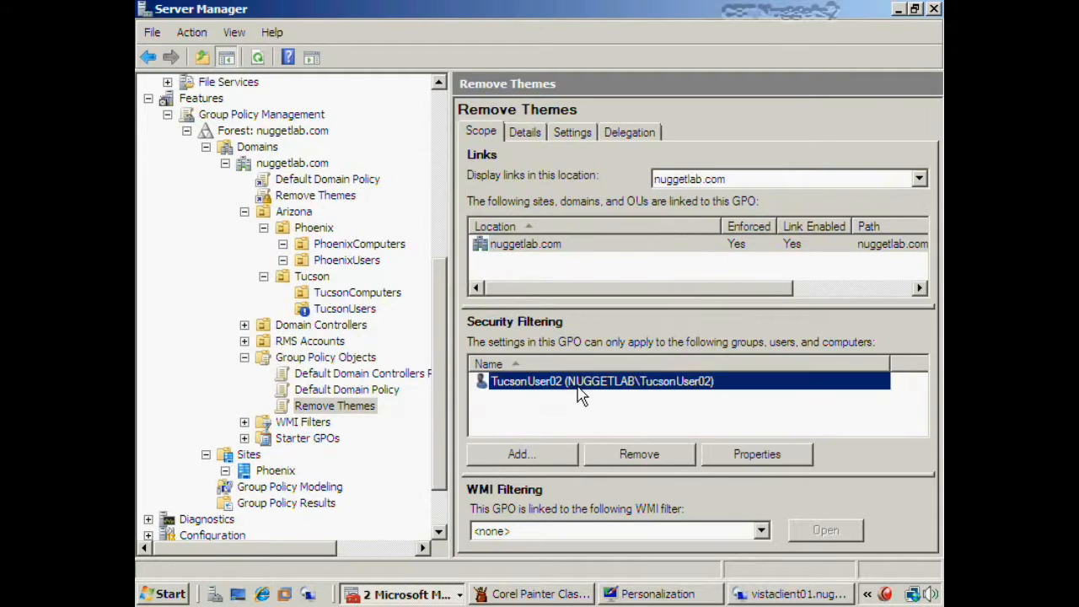
left_click(592, 413)
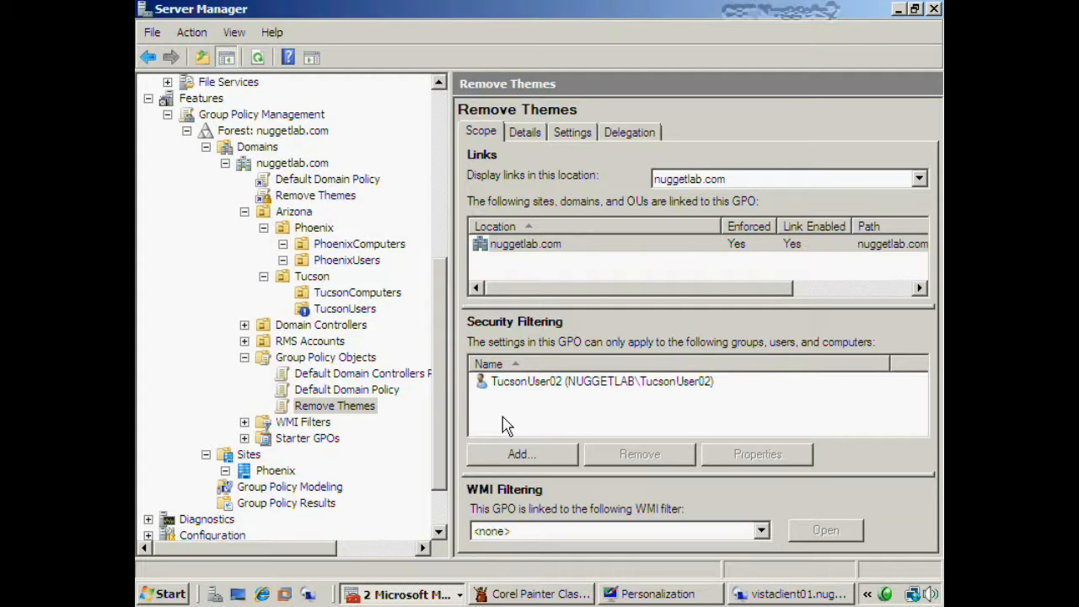
left_click(543, 385)
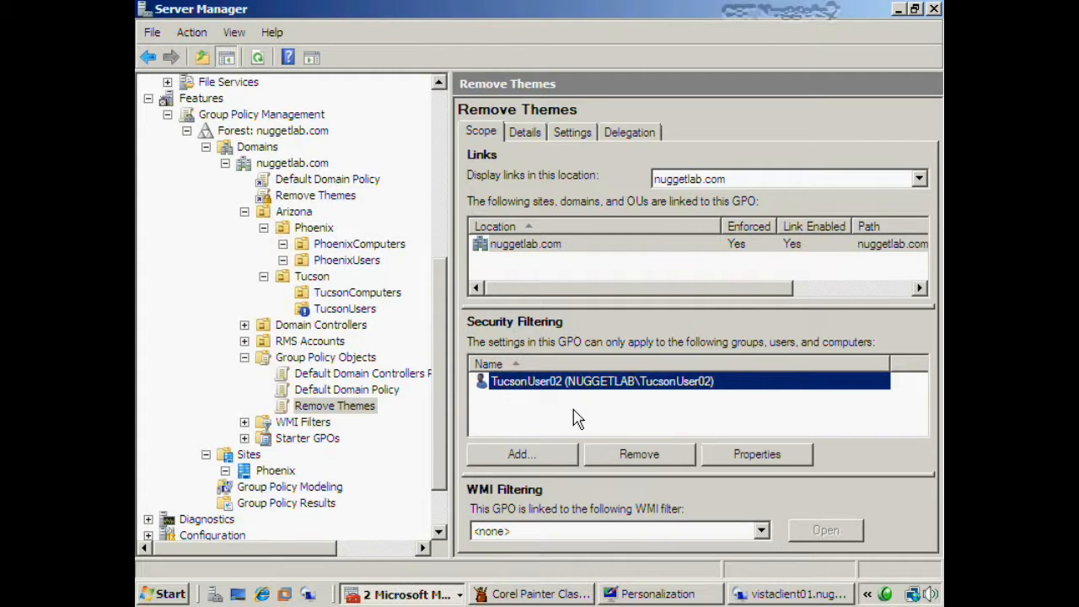
left_click(520, 414)
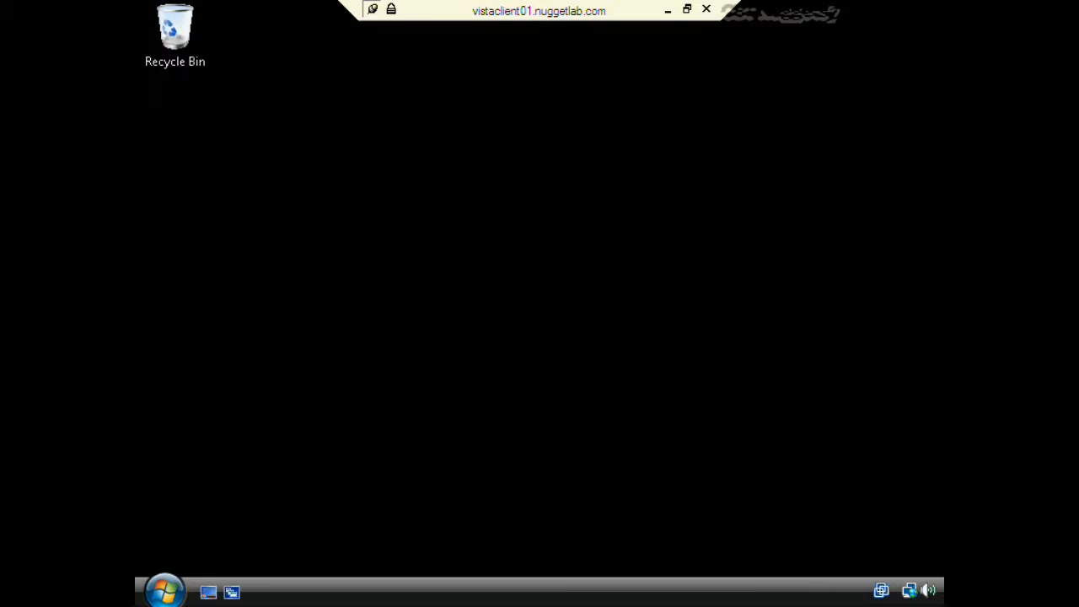
- Run gpupdate from the Vista Start search to refresh user policy
left_click(164, 589)
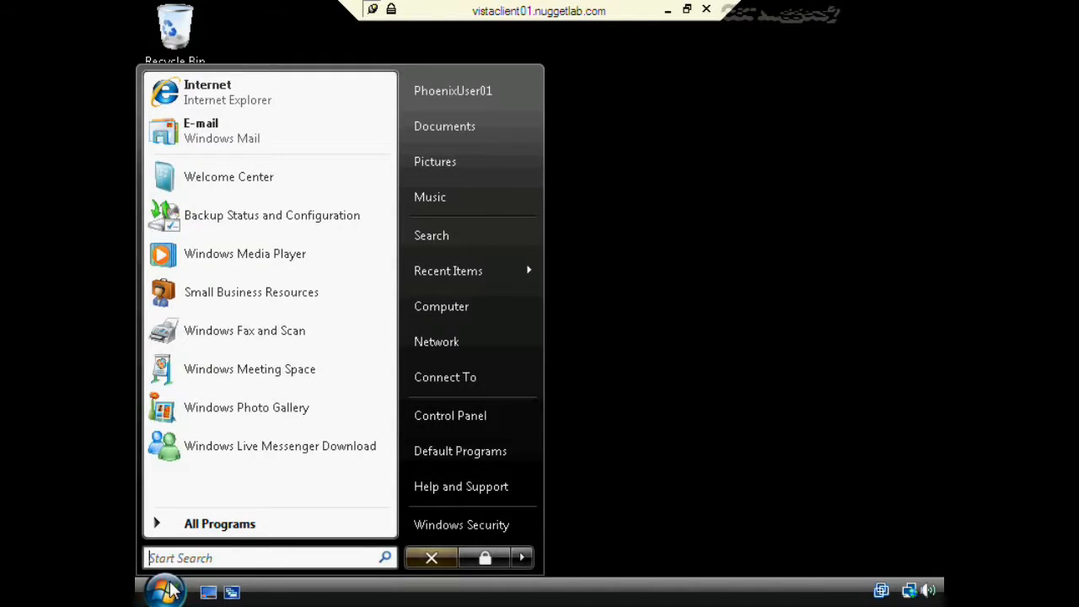
left_click(621, 202)
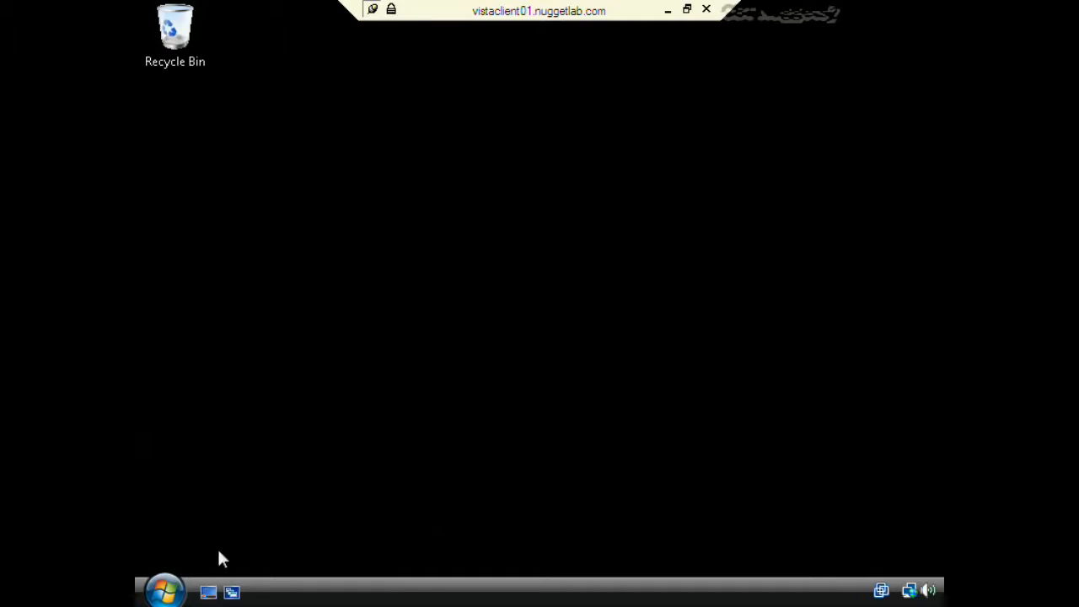
left_click(165, 590)
type("gpupdate")
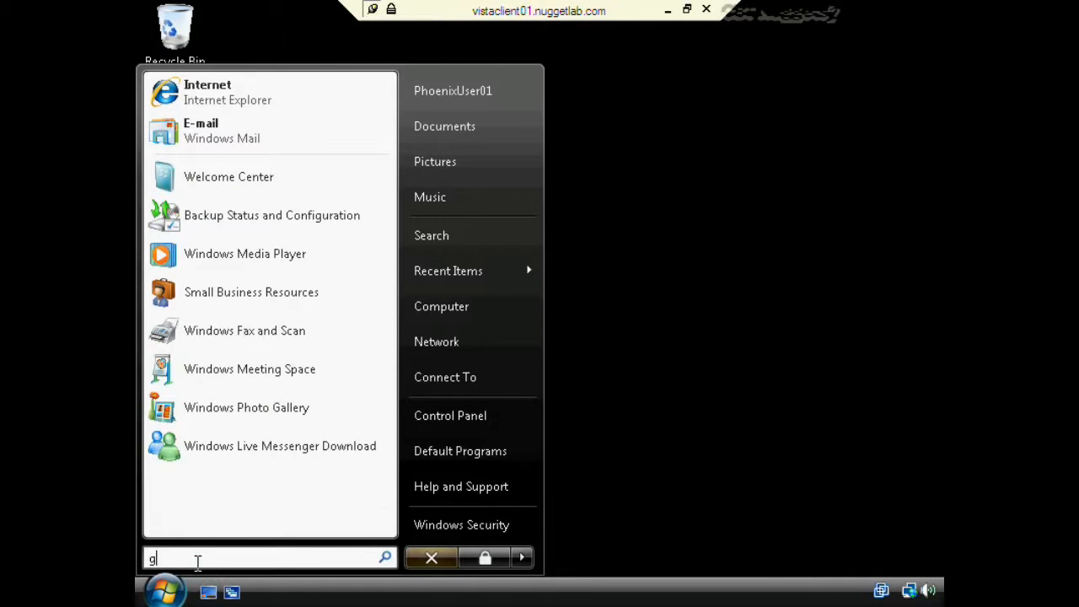
key("Return")
- Confirm Theme settings still open from Personalization, then cancel and close the window
right_click(451, 434)
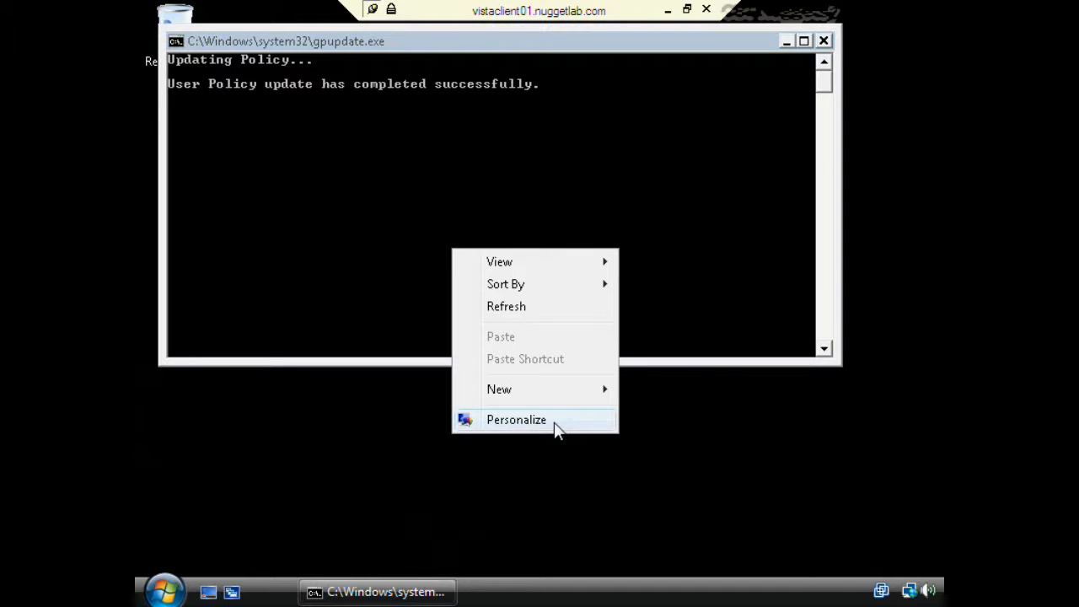
left_click(516, 419)
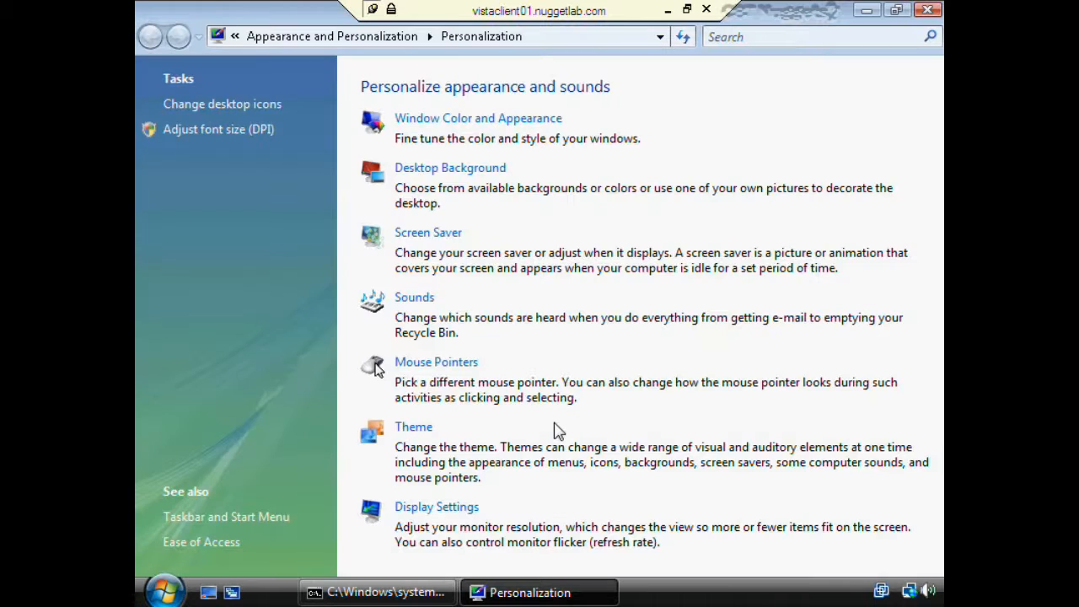
left_click(415, 429)
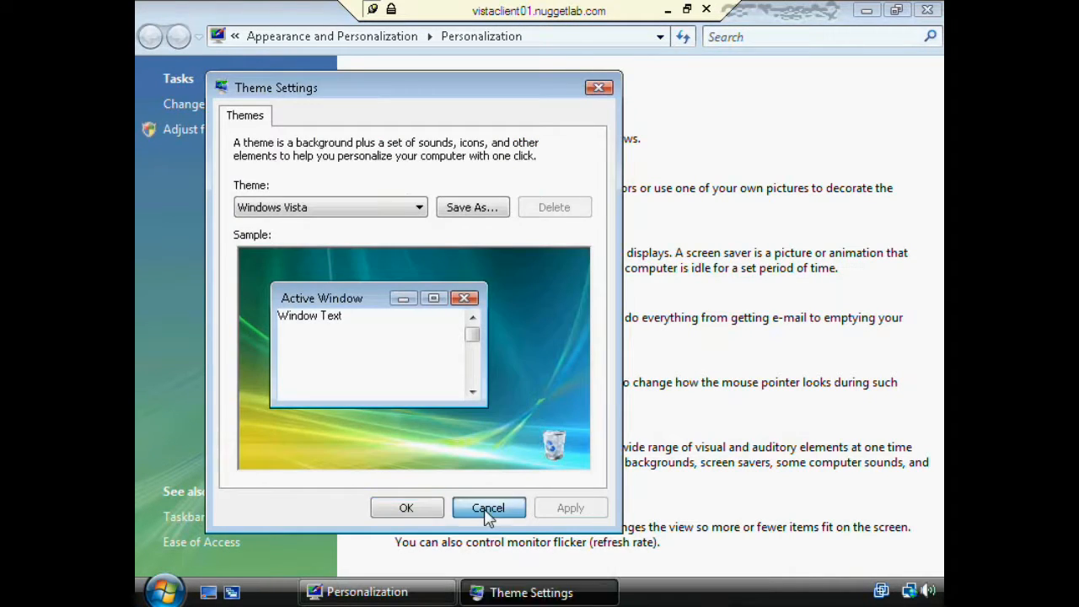
left_click(485, 508)
left_click(927, 9)
- Check the log off options, minimize the session, and select the Tucson user in security filtering
left_click(183, 595)
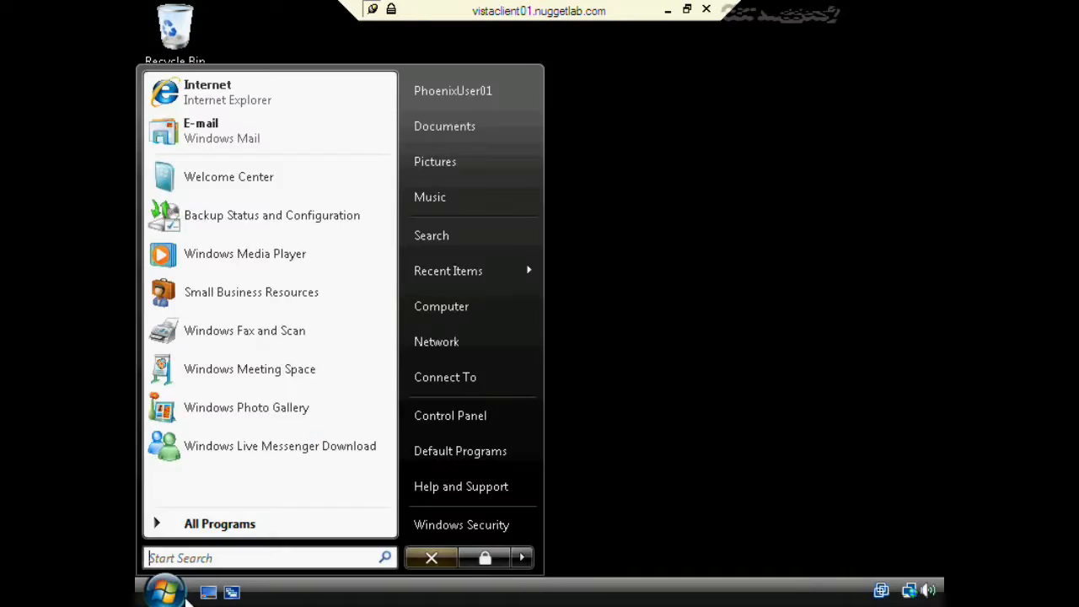
left_click(636, 558)
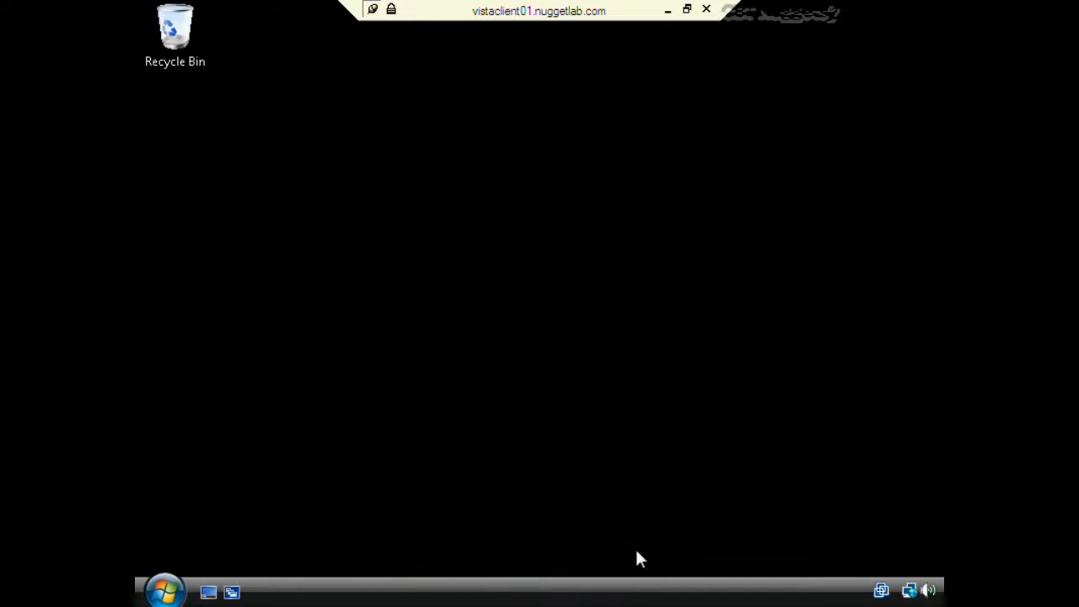
left_click(666, 10)
left_click(548, 384)
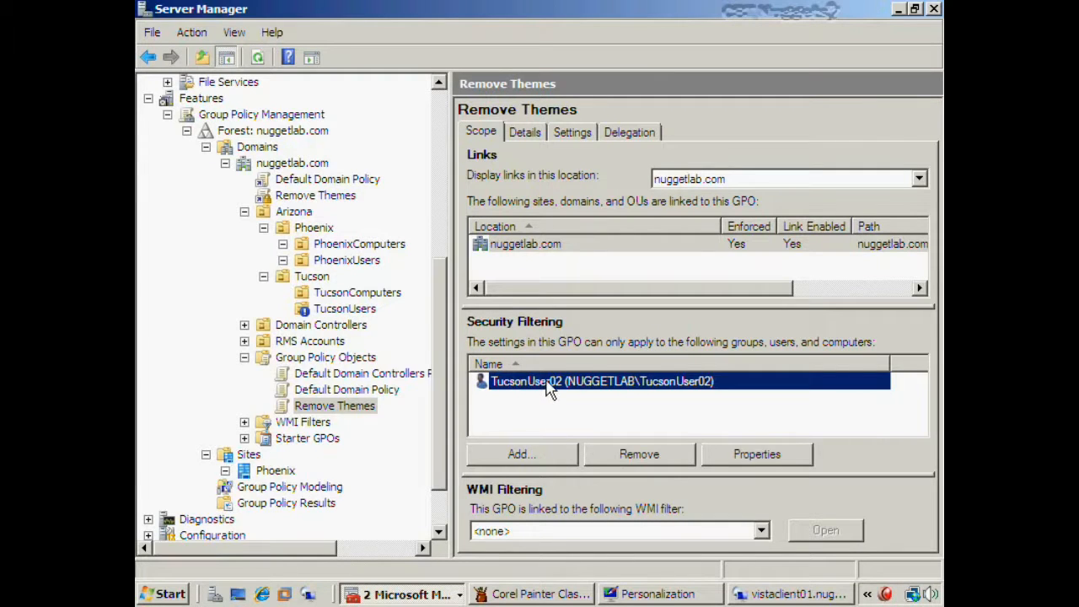
- Reconnect to the Vista client as the Tucson user, confirm Personalization lacks Theme, then minimize
left_click(308, 594)
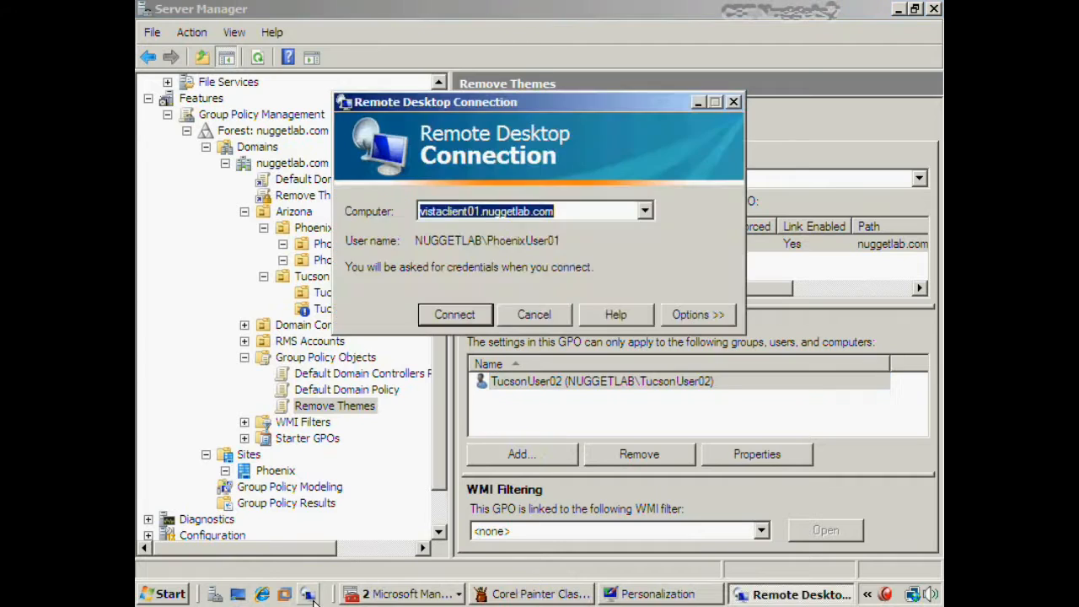
left_click(462, 318)
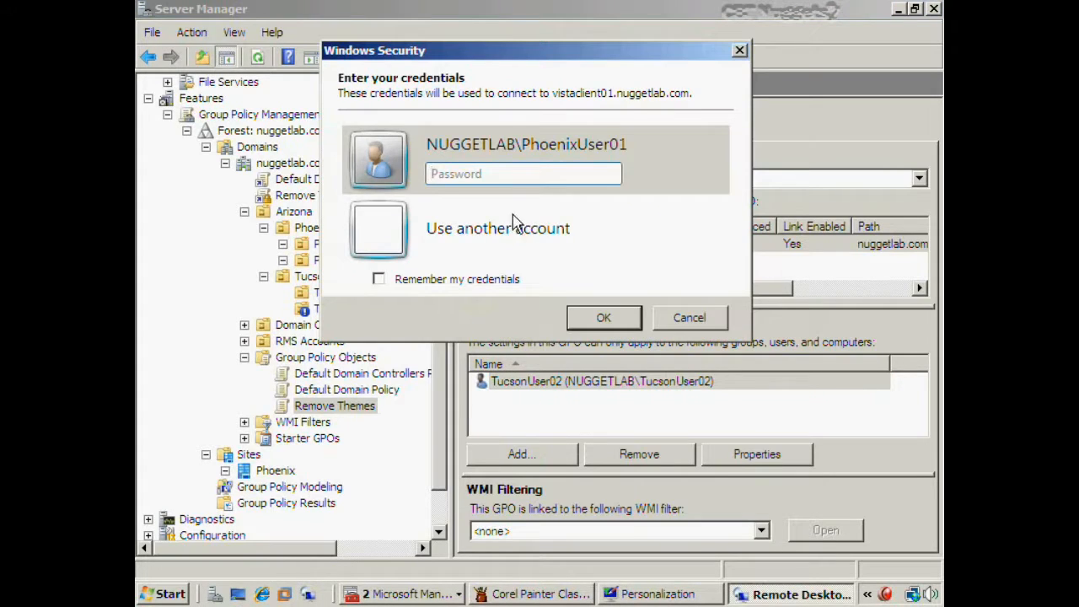
left_click(514, 224)
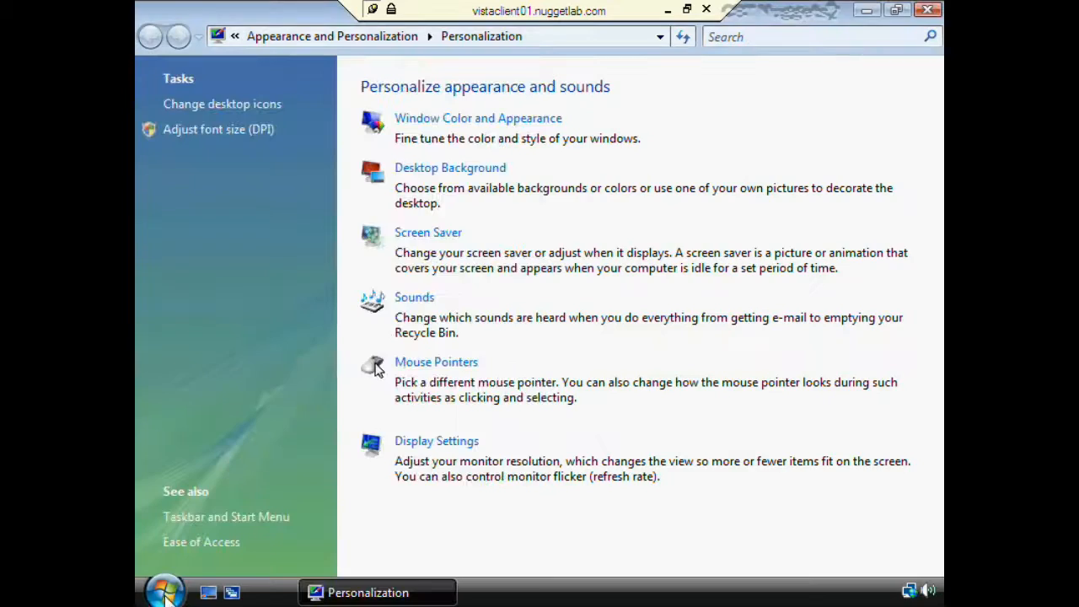
left_click(165, 591)
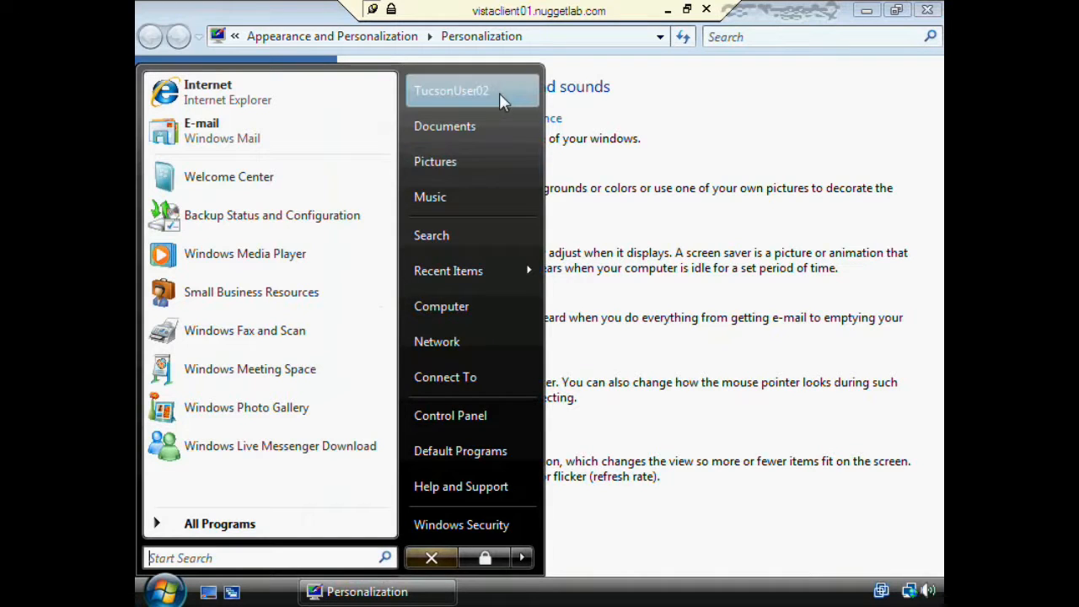
left_click(686, 233)
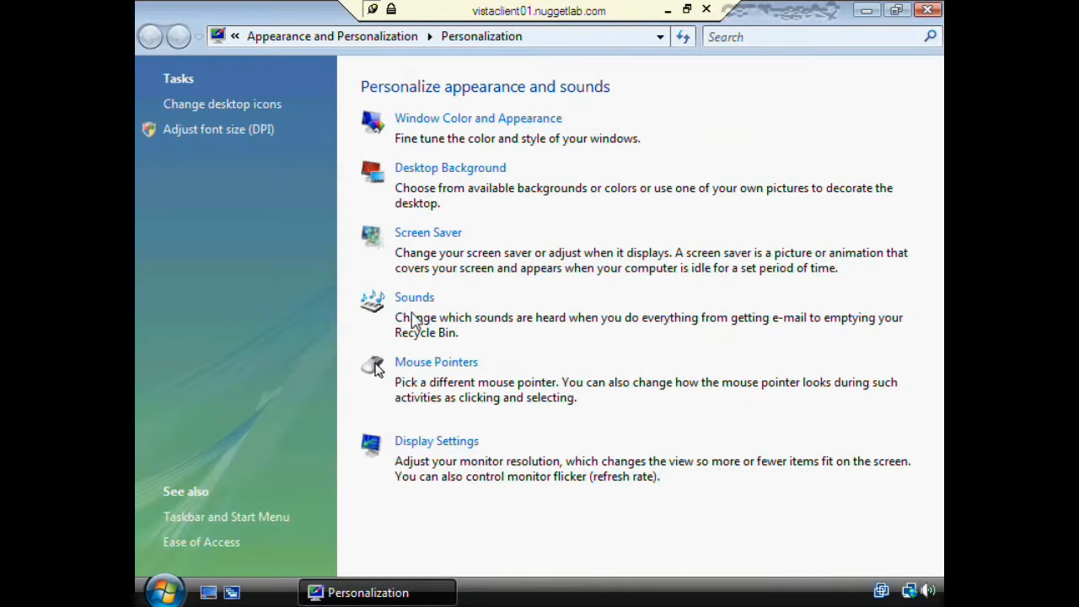
left_click(932, 10)
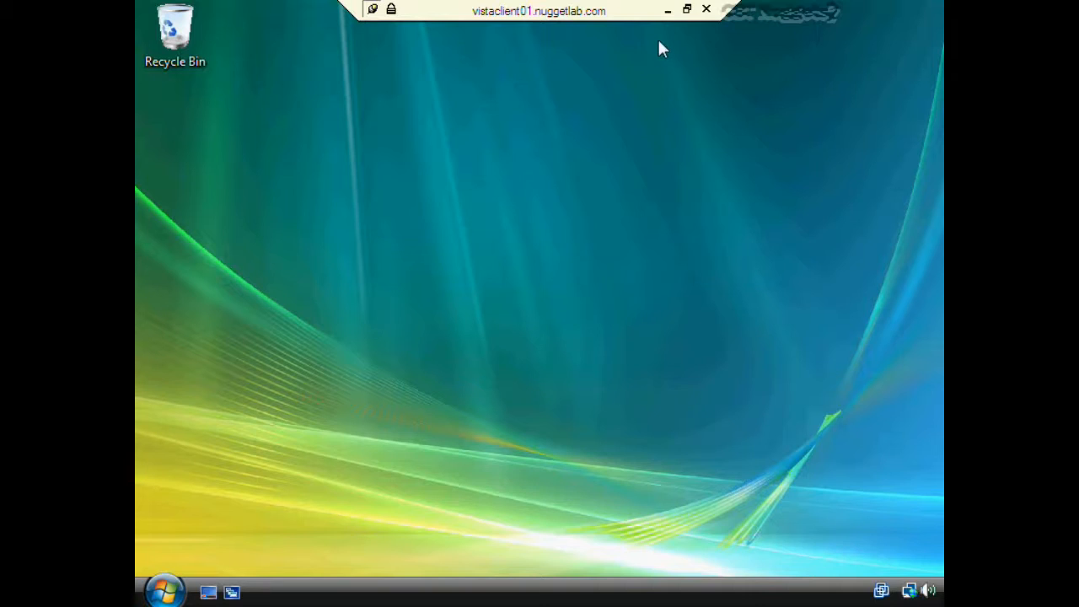
left_click(667, 10)
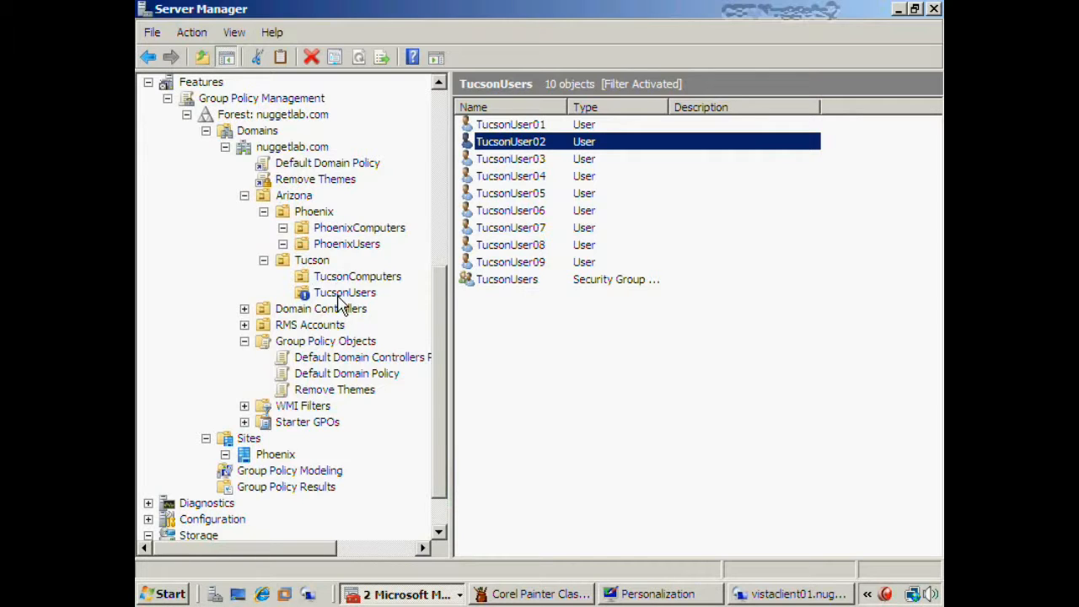
- Replace TucsonUser02 with Authenticated Users in Remove Themes' security filtering
left_click(344, 389)
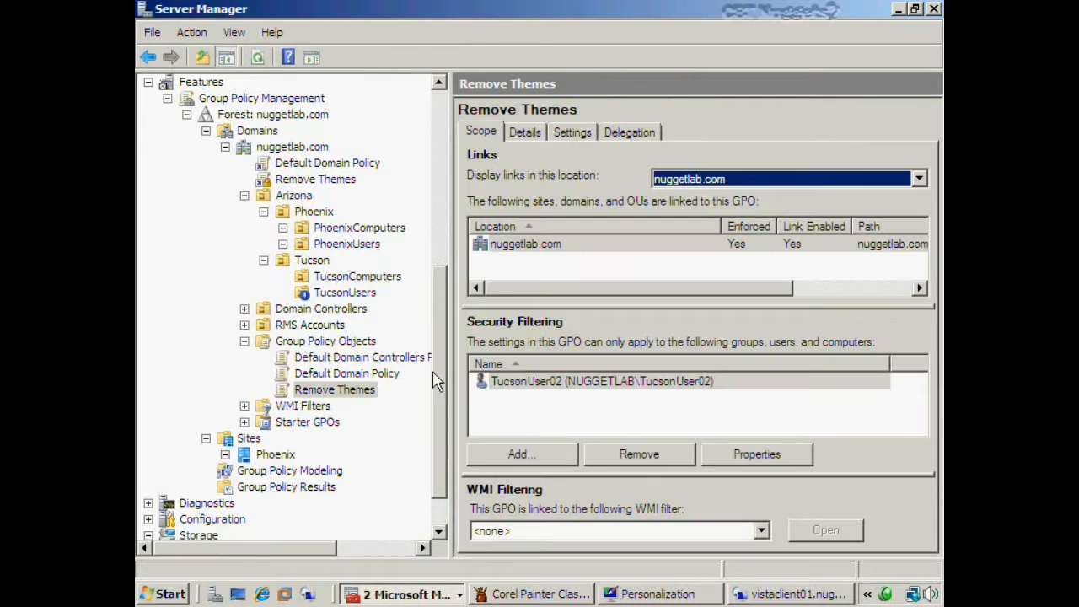
left_click(549, 386)
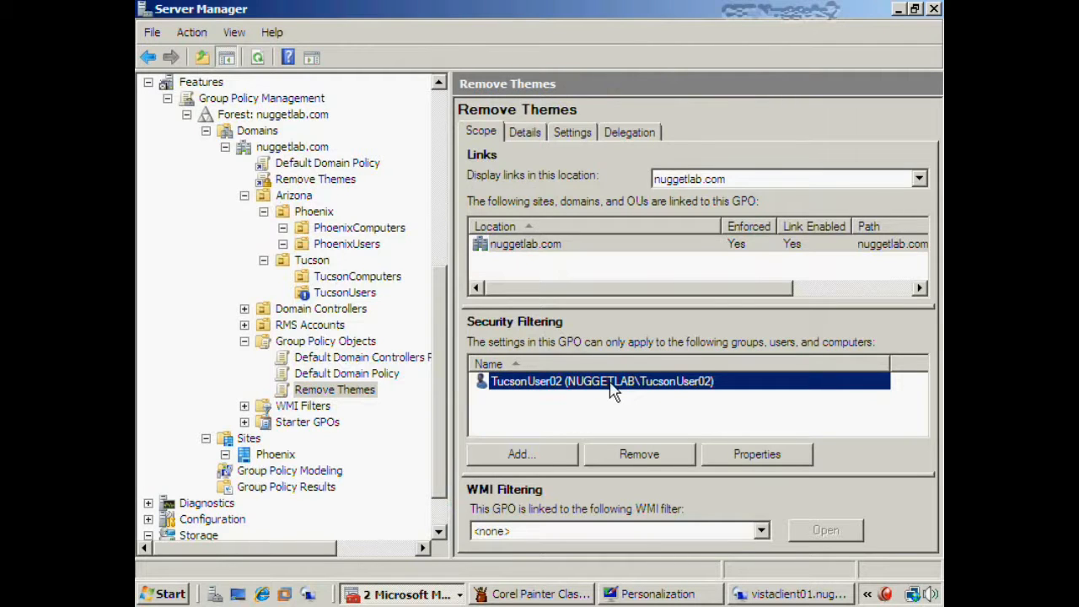
left_click(639, 453)
left_click(575, 341)
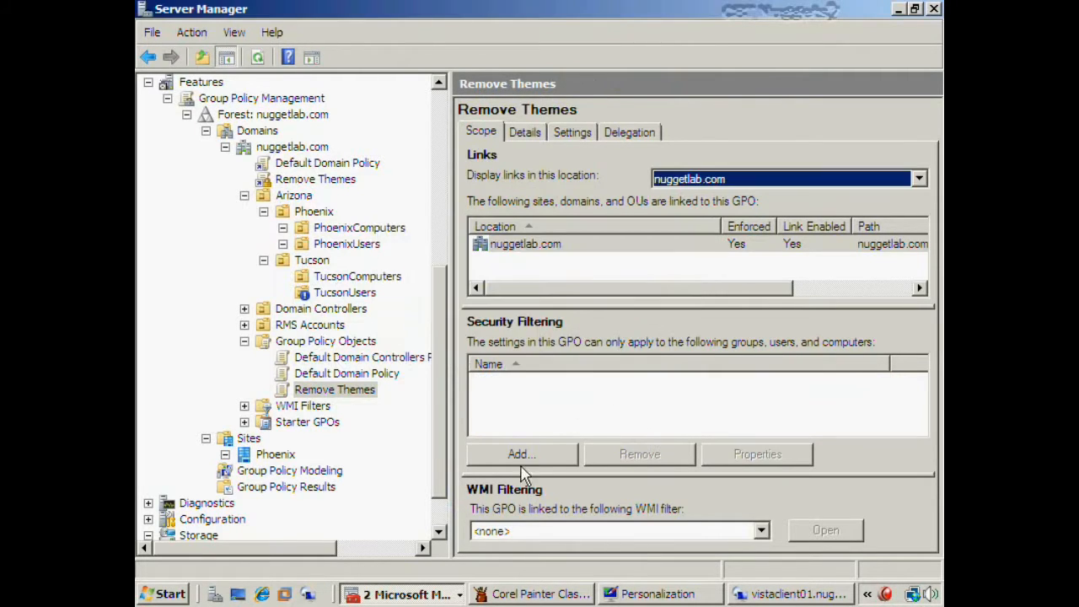
left_click(520, 455)
type("auth")
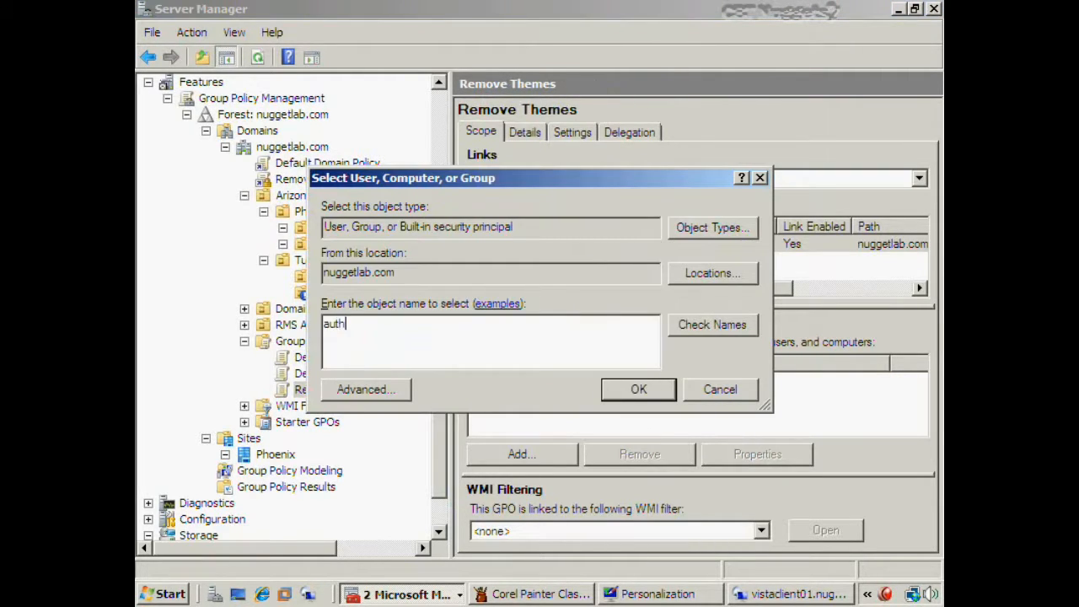
key("Return")
left_click(627, 379)
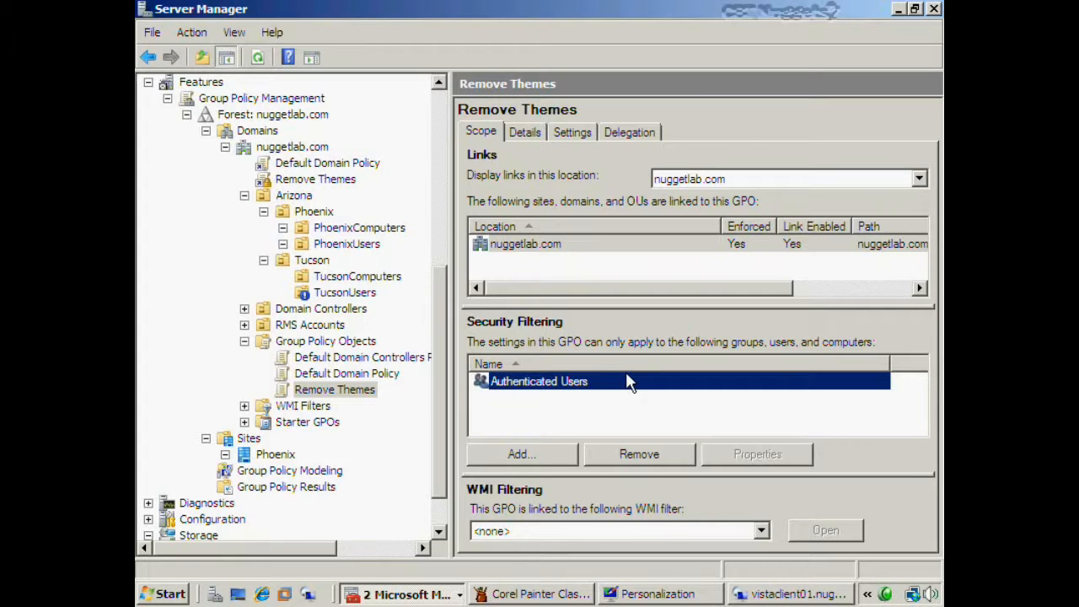
- Turn off Block Inheritance on TucsonUsers and clear Enforced on the Remove Themes link
right_click(360, 301)
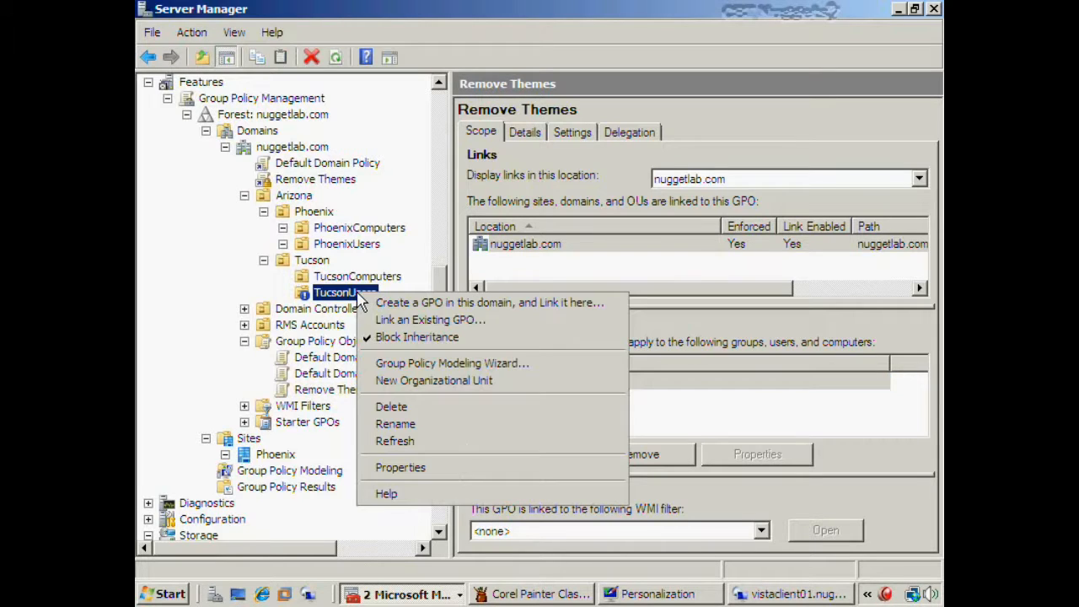
left_click(408, 337)
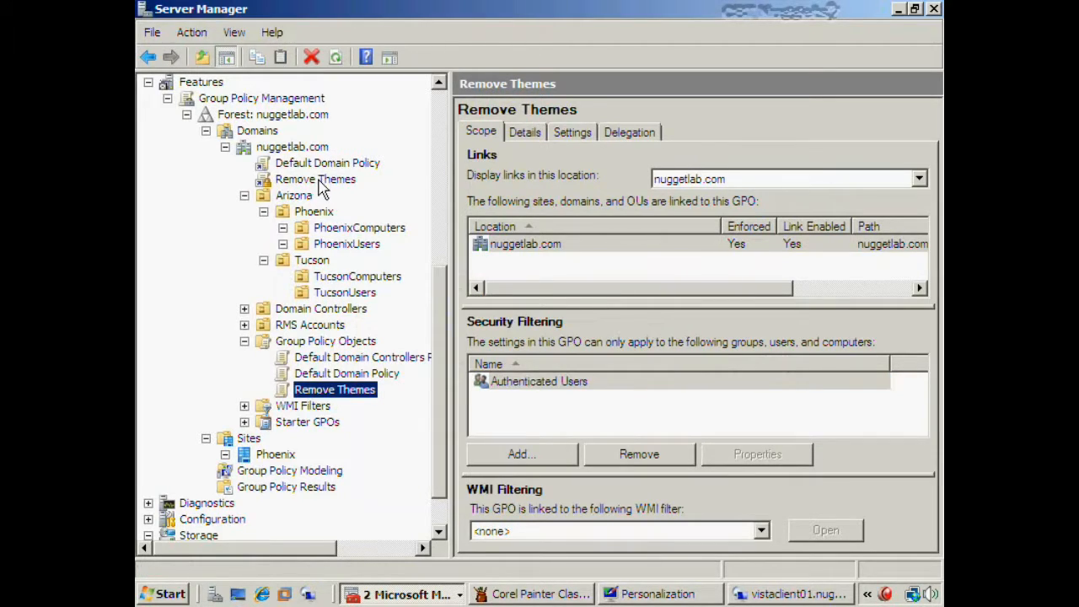
right_click(320, 180)
left_click(371, 209)
- Create a new group named PhxSales in the PhoenixUsers OU
left_click(346, 244)
left_click_drag(440, 320, 413, 226)
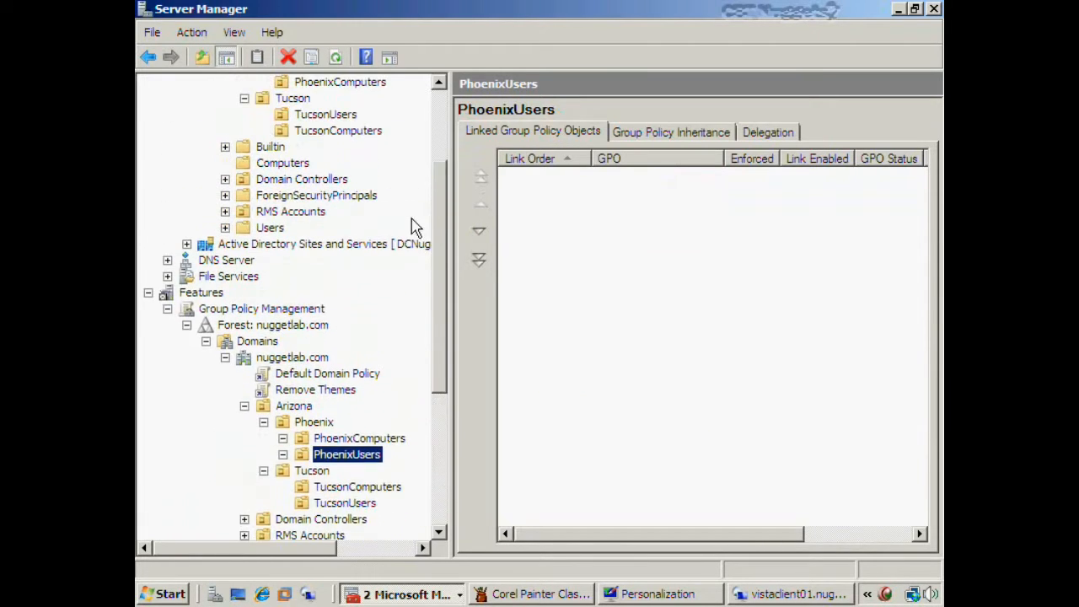
scroll(413, 226, "up", 1)
left_click(341, 120)
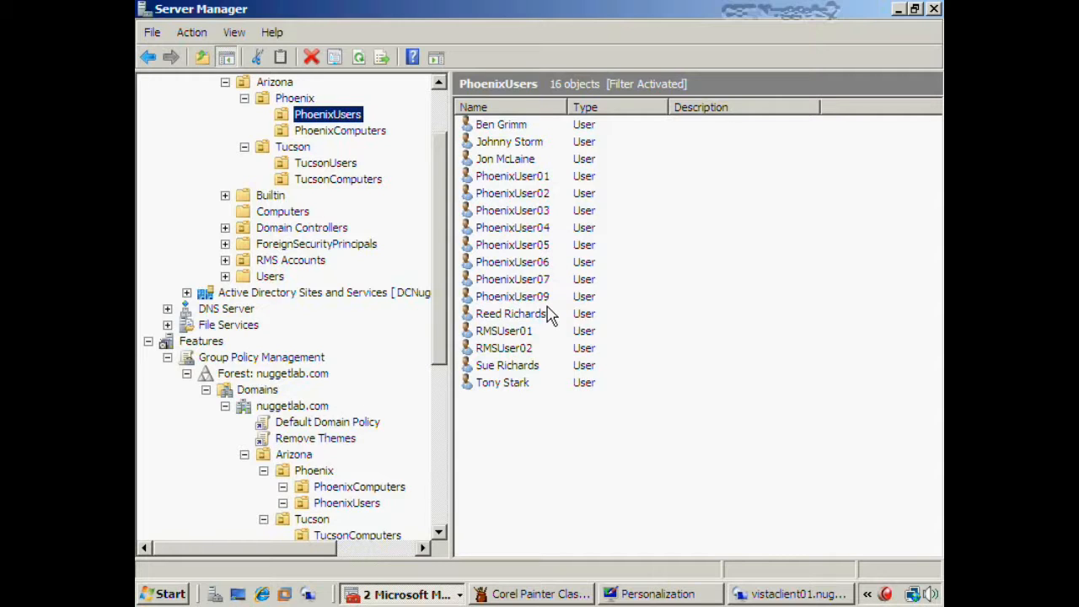
right_click(528, 419)
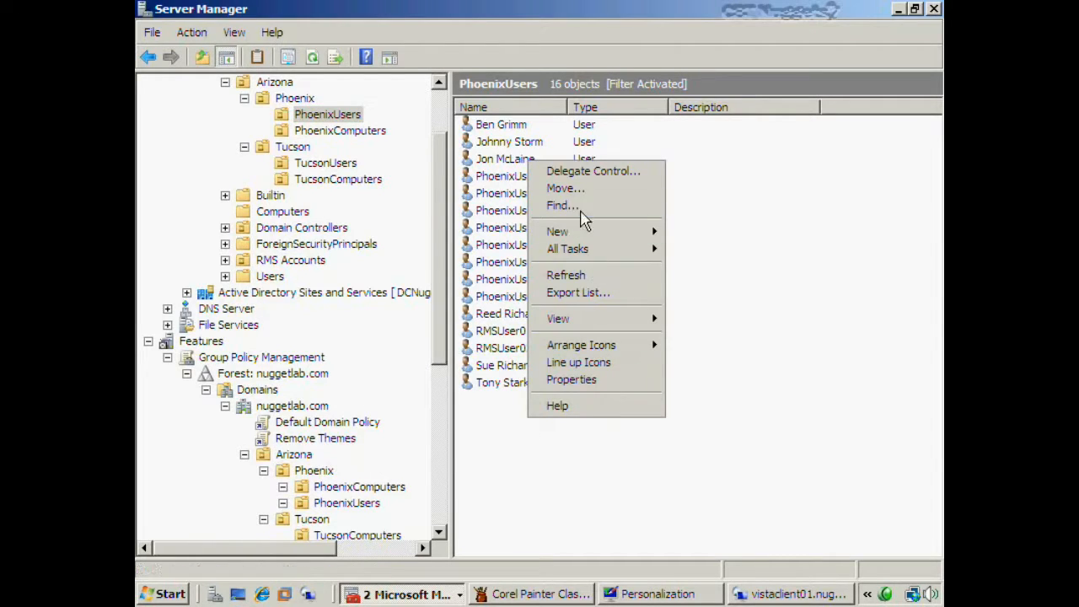
mouse_move(590, 231)
left_click(700, 265)
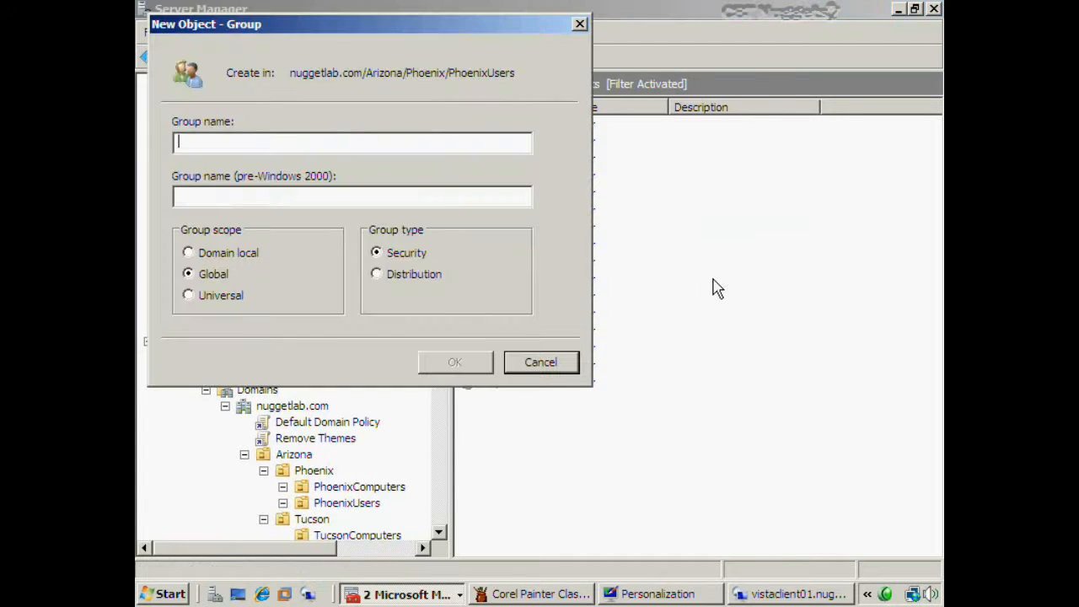
type("Ph")
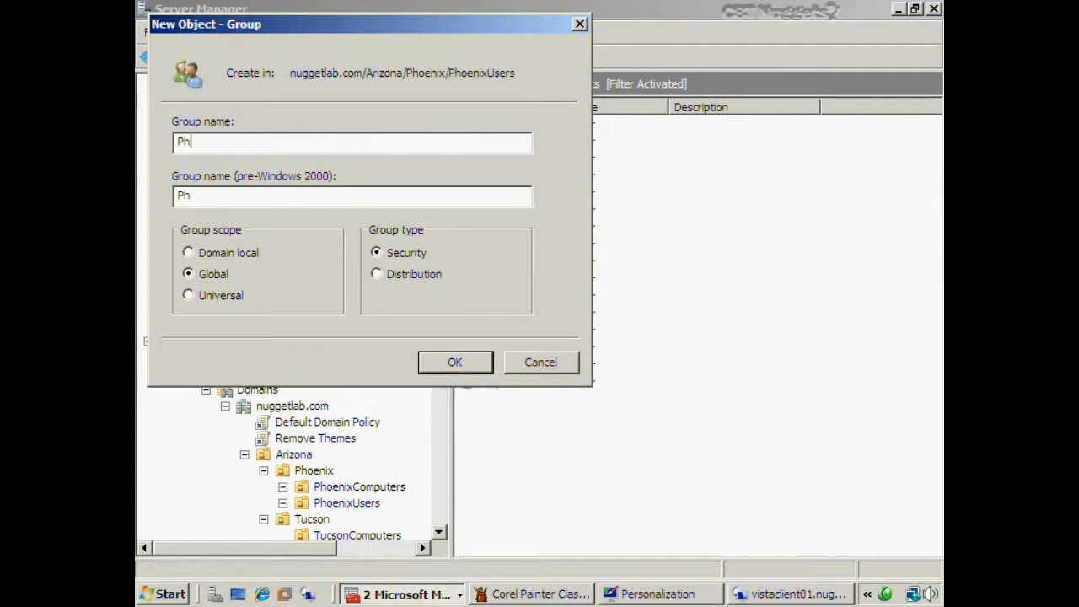
type("xSales")
left_click(455, 362)
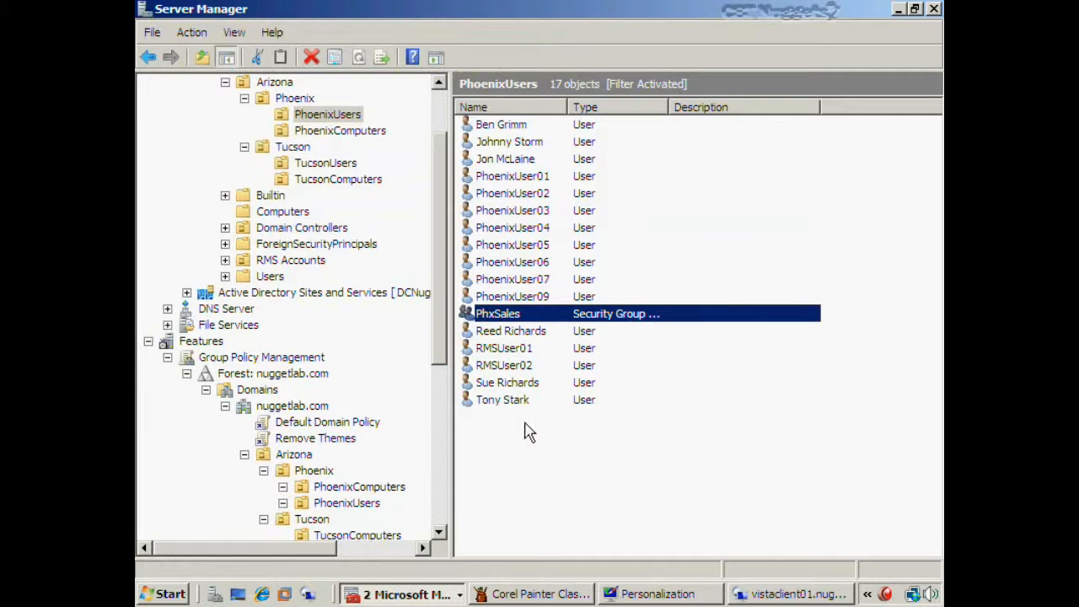
- Open PhxSales' Members tab and search the directory for 'phoenixusers'
double_click(527, 315)
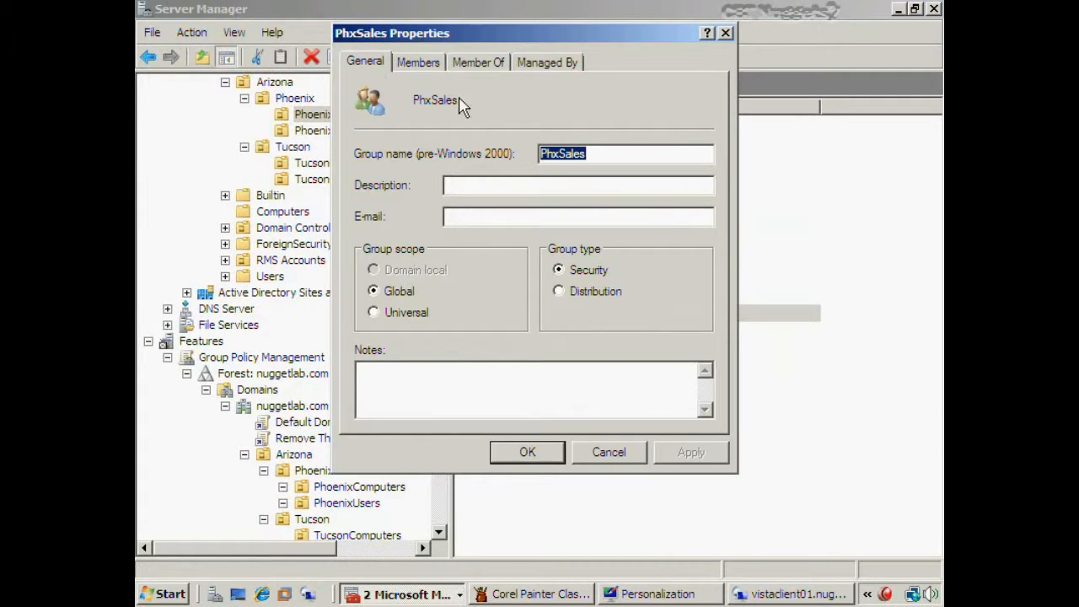
left_click(429, 67)
left_click(394, 396)
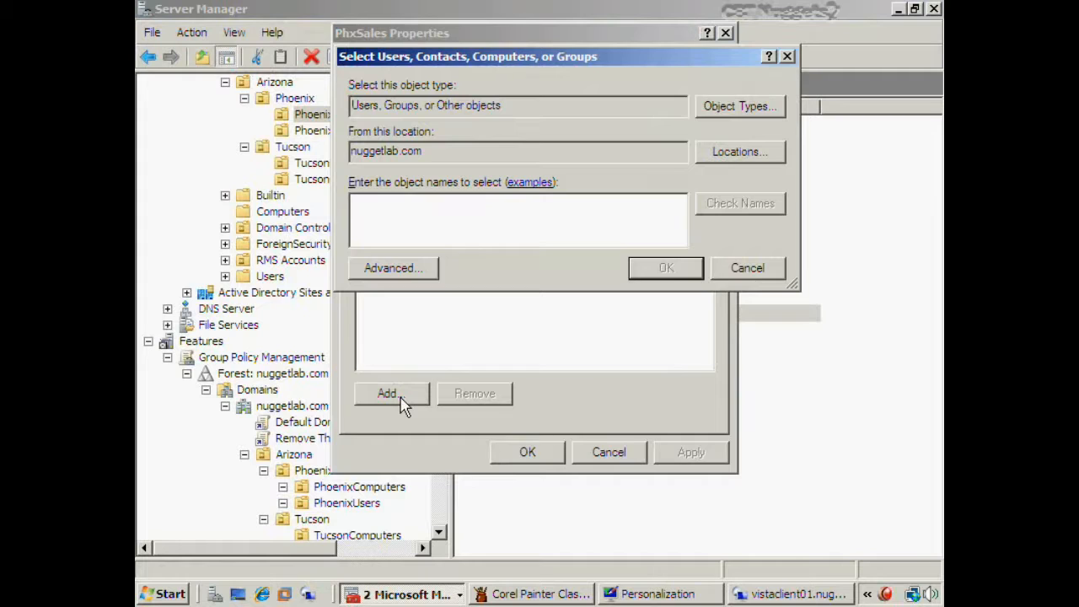
type("phoen")
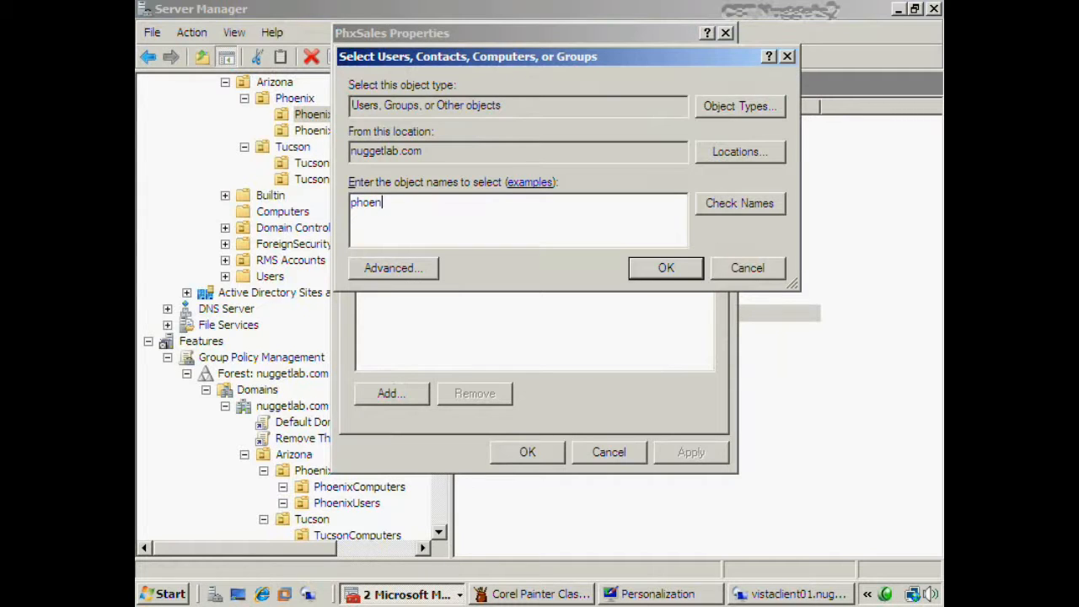
type("ixusers")
key("Return")
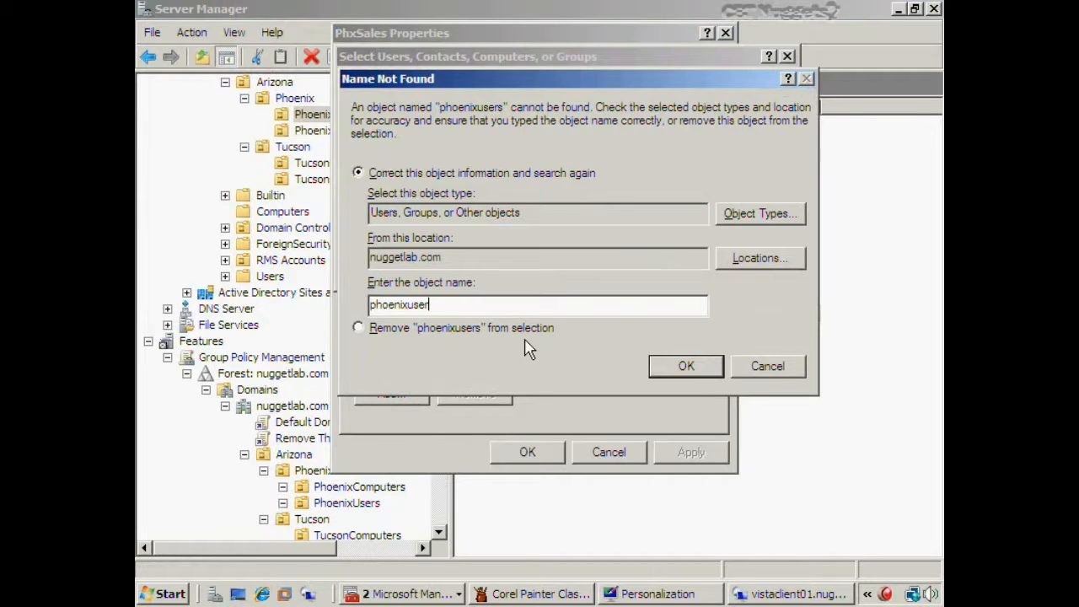
key("Return")
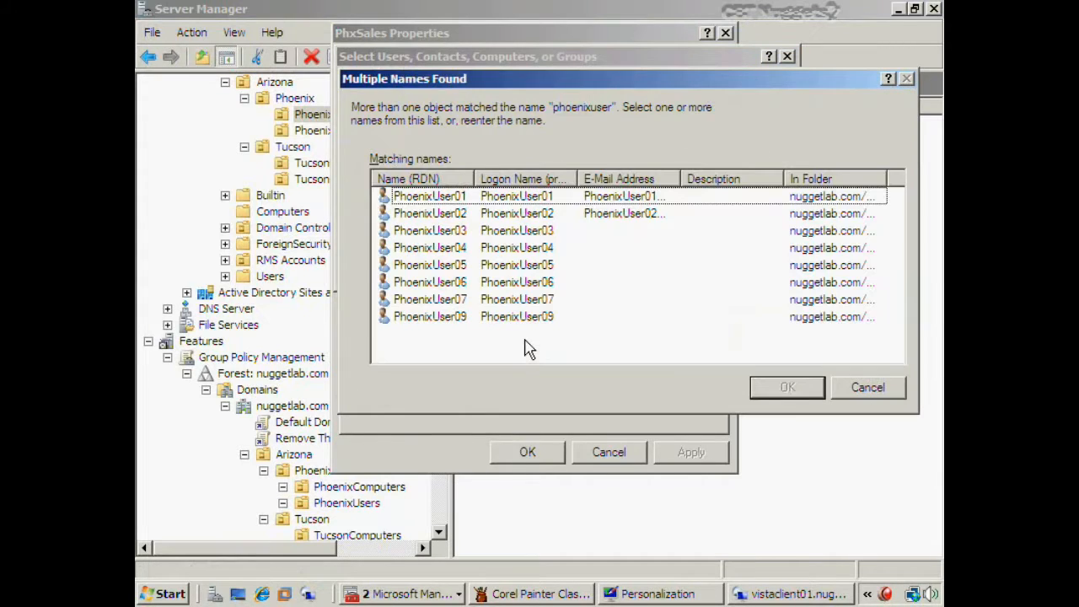
- Add PhoenixUser01 through PhoenixUser05 as members and save the PhxSales group
left_click(439, 201)
left_click(444, 264, "shift")
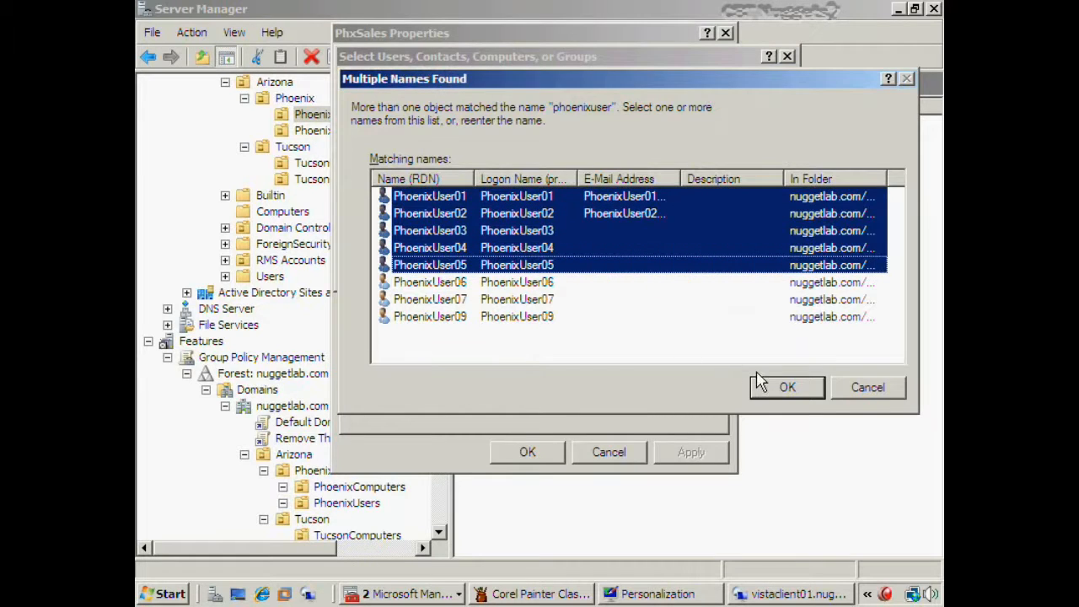
left_click(776, 392)
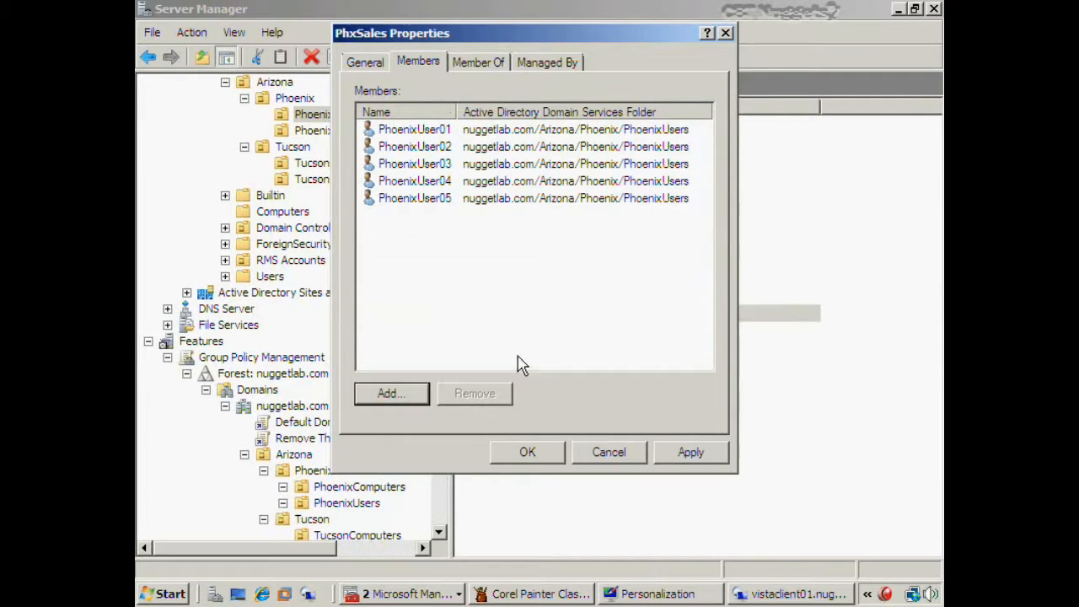
left_click(527, 456)
left_click(527, 463)
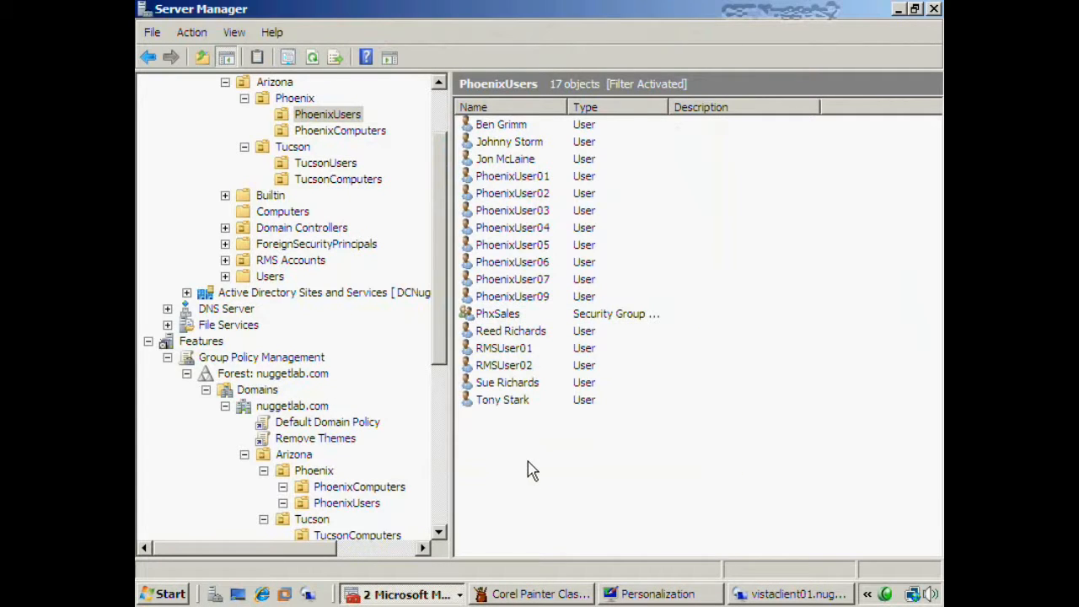
left_click(509, 320)
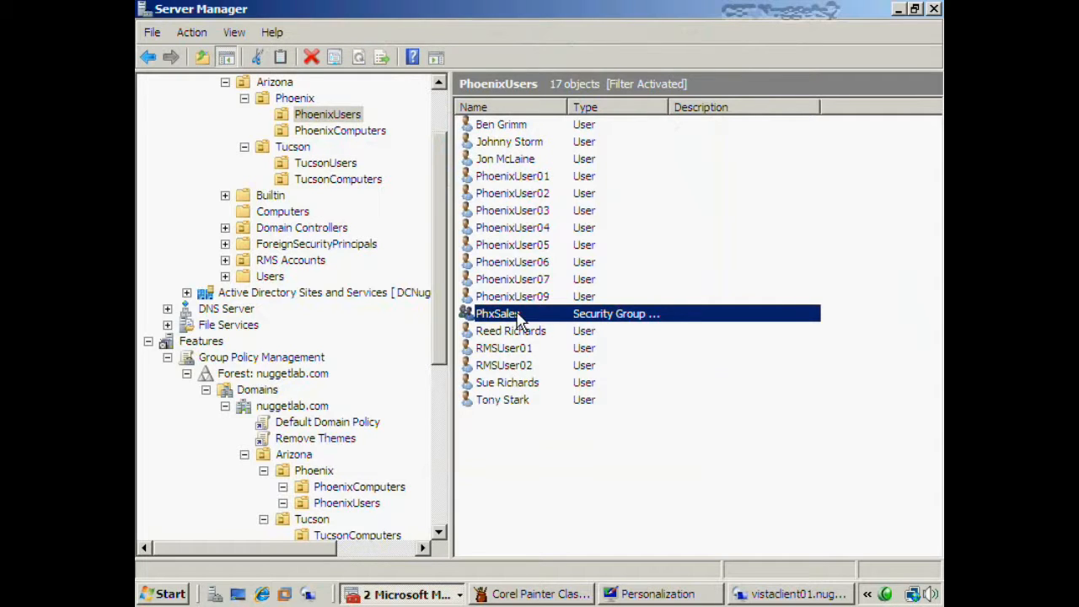
left_click_drag(437, 275, 436, 400)
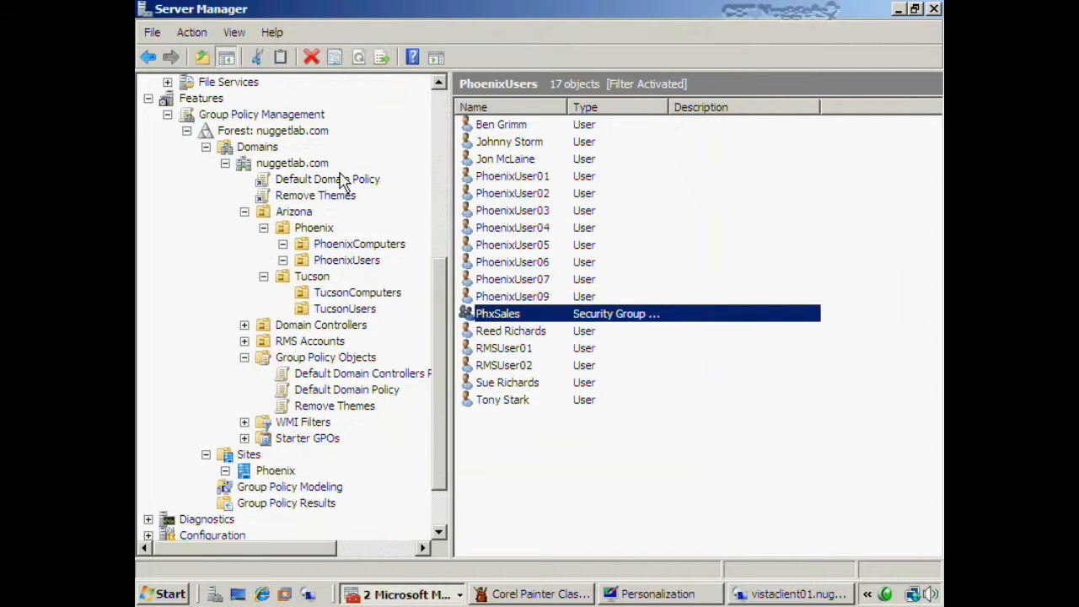
- Check Remove Themes' Authenticated Users filter, then open its Delegation advanced security settings
left_click(332, 197)
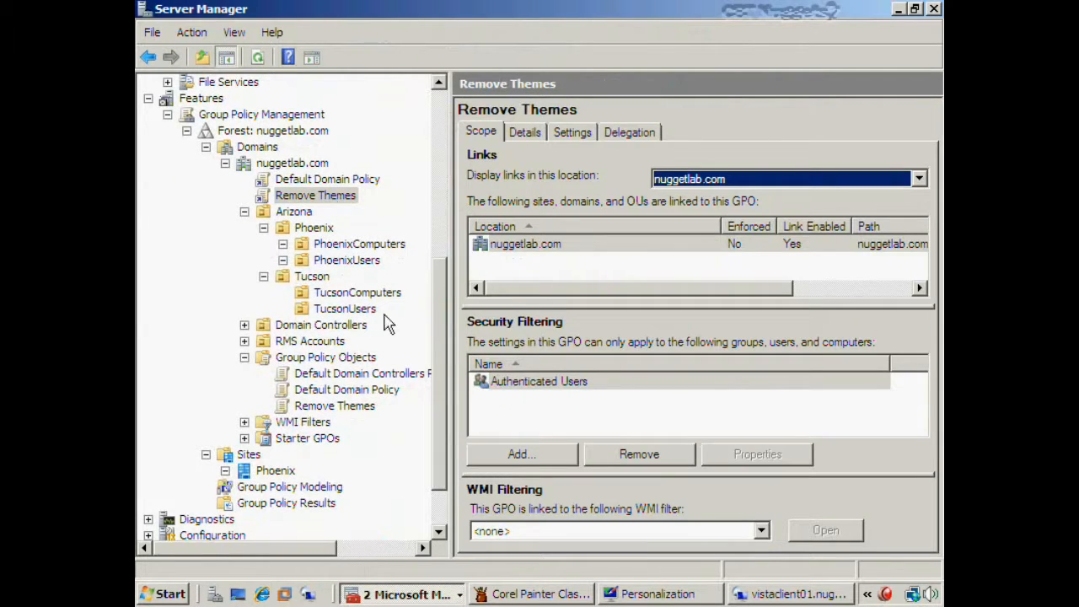
left_click(541, 383)
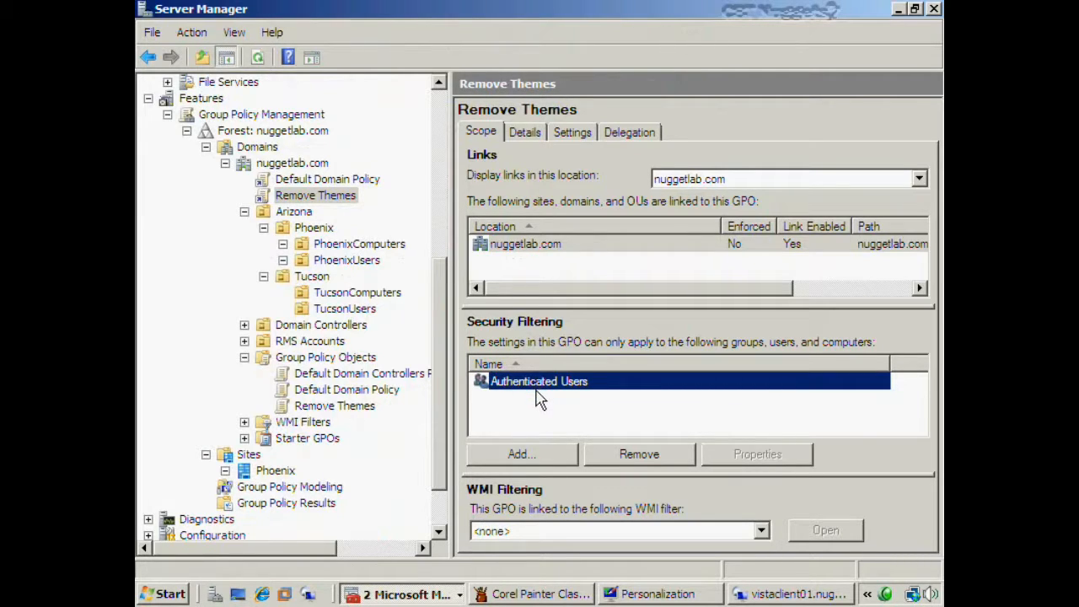
left_click(624, 133)
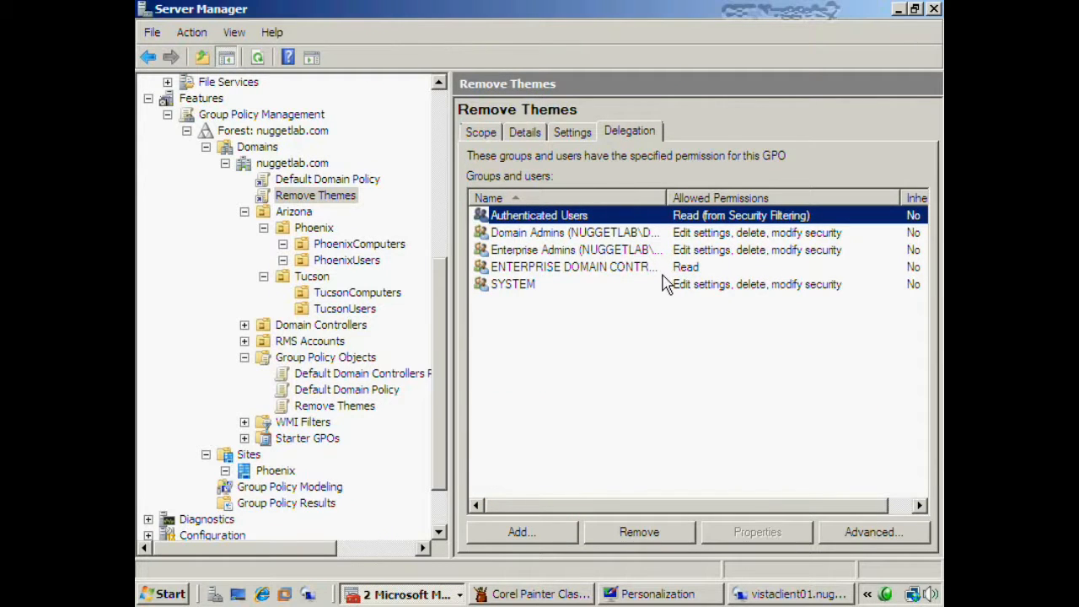
left_click(868, 535)
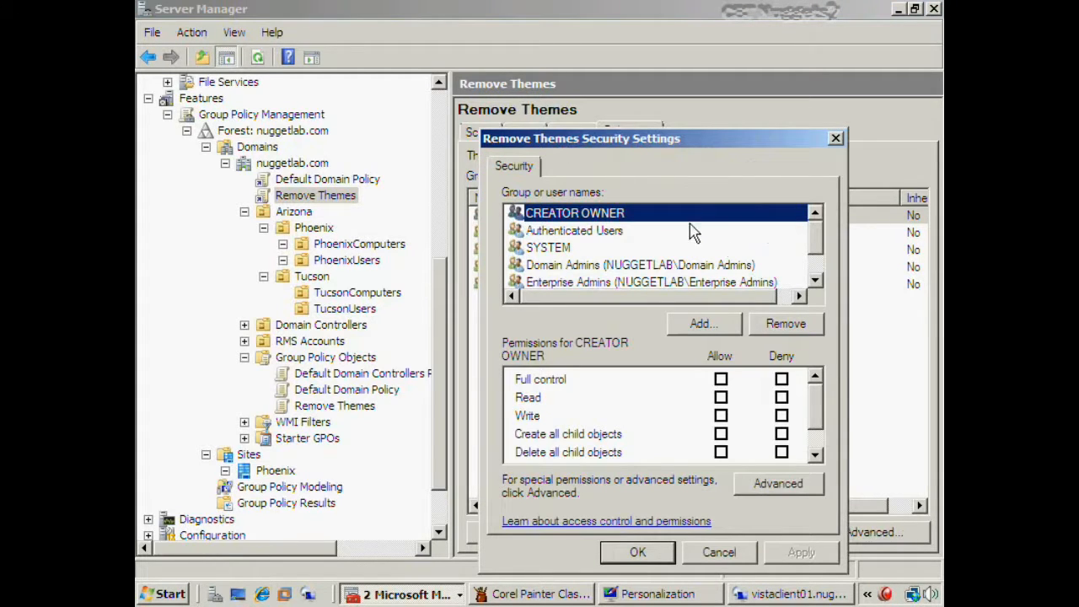
- Verify Authenticated Users can apply the policy, then add PhxSales with Read allowed
left_click(602, 236)
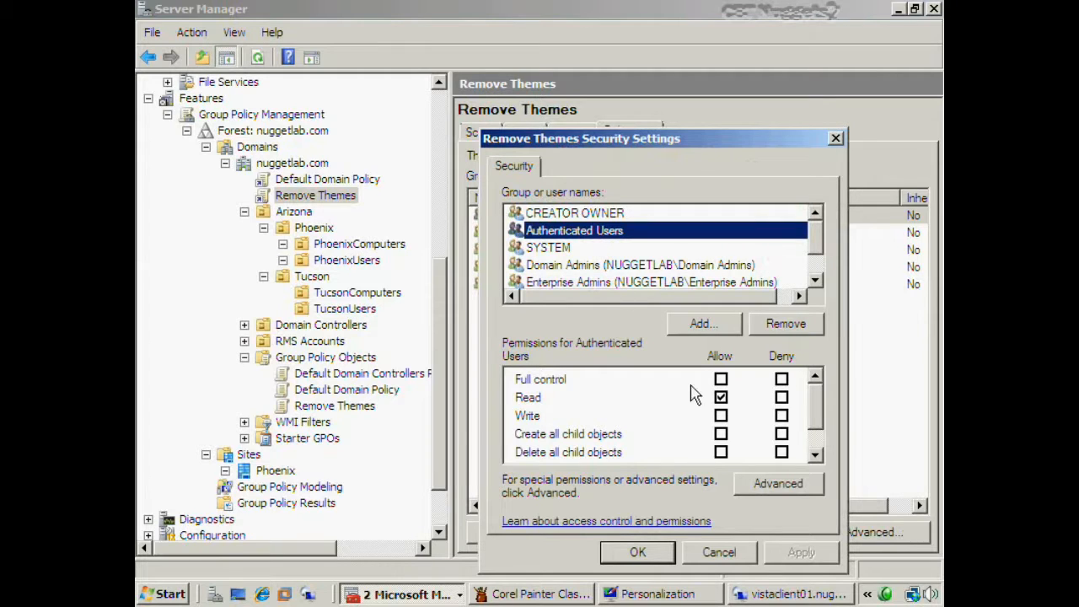
scroll(812, 410, "down", 1)
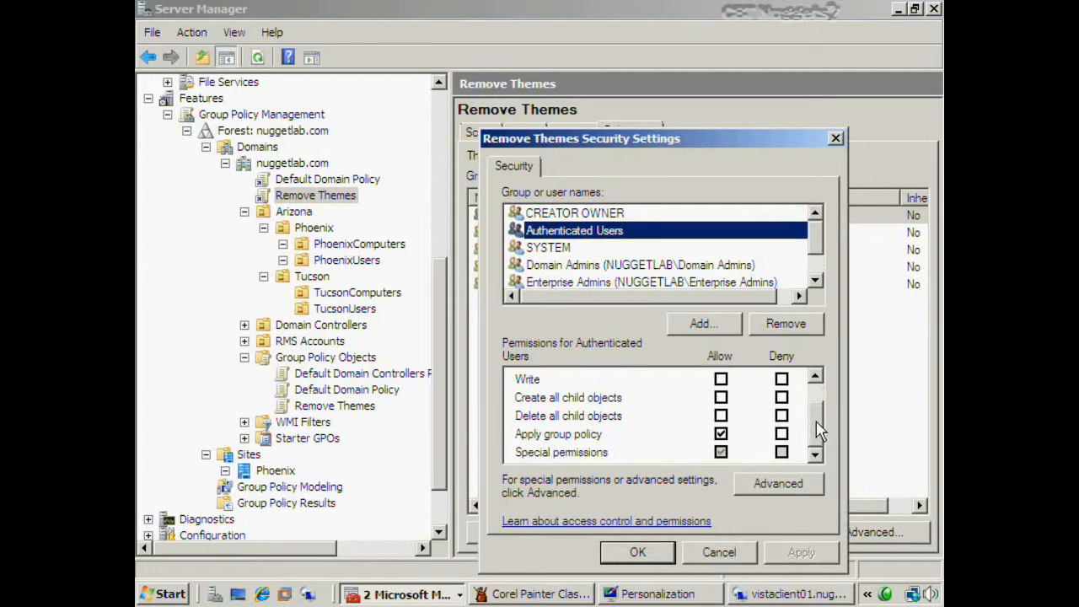
left_click(722, 435)
scroll(813, 436, "up", 1)
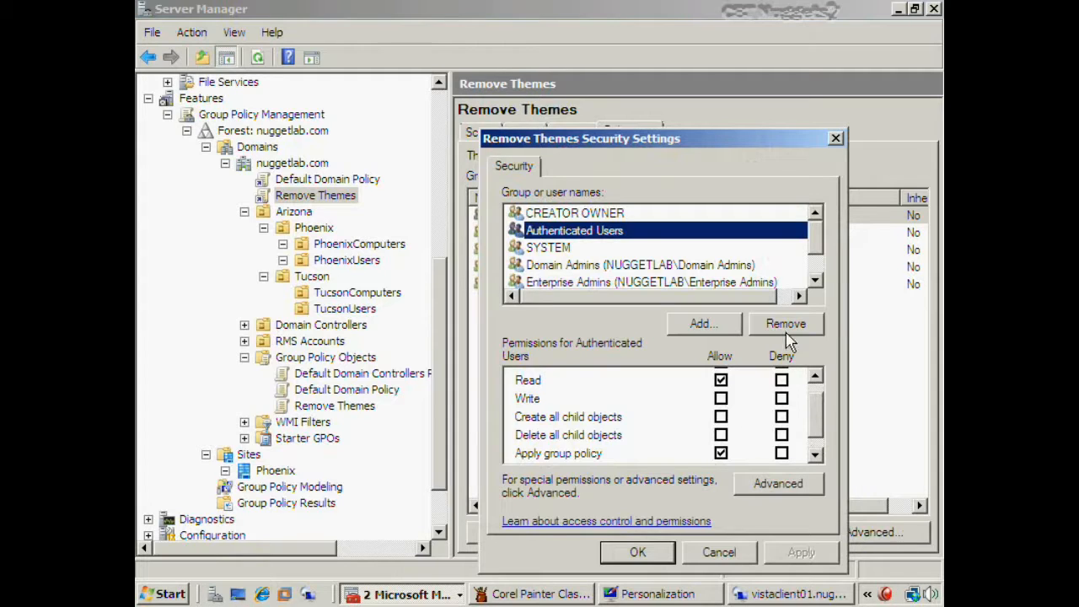
left_click(703, 325)
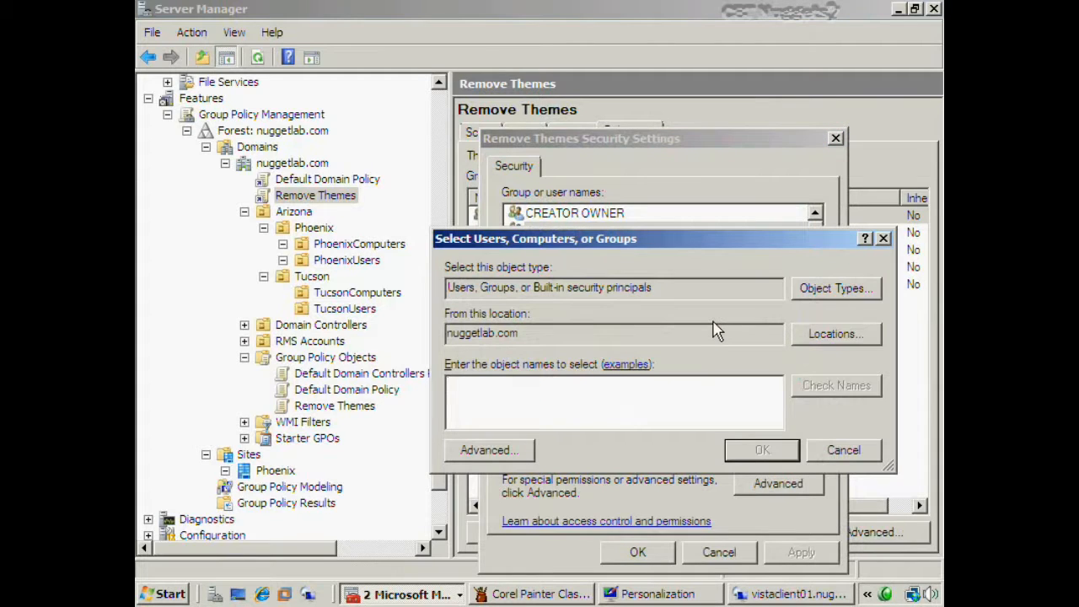
type("phx")
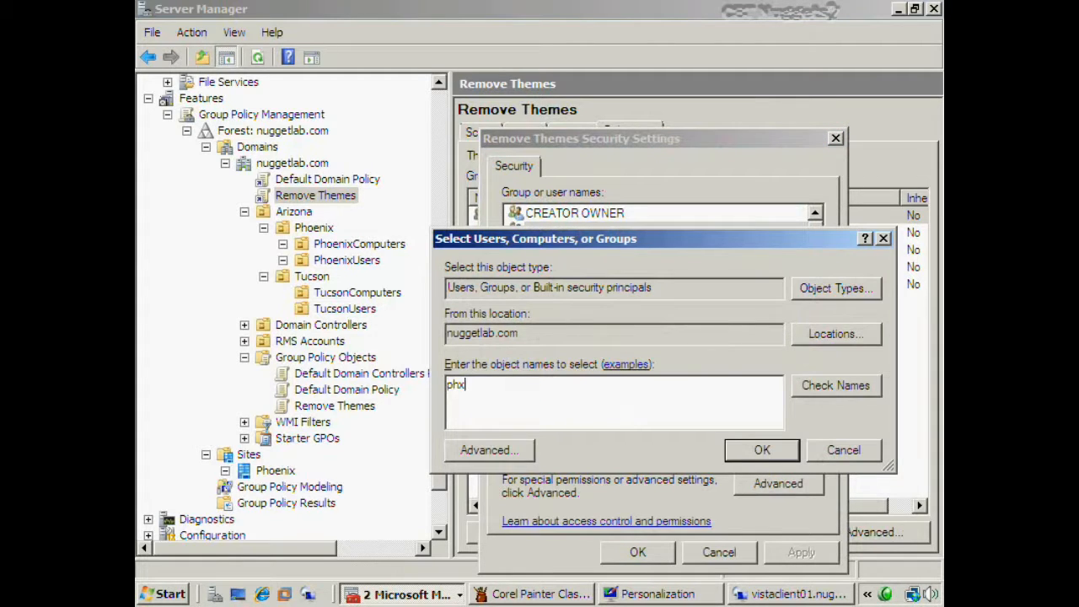
key("Return")
left_click(642, 266)
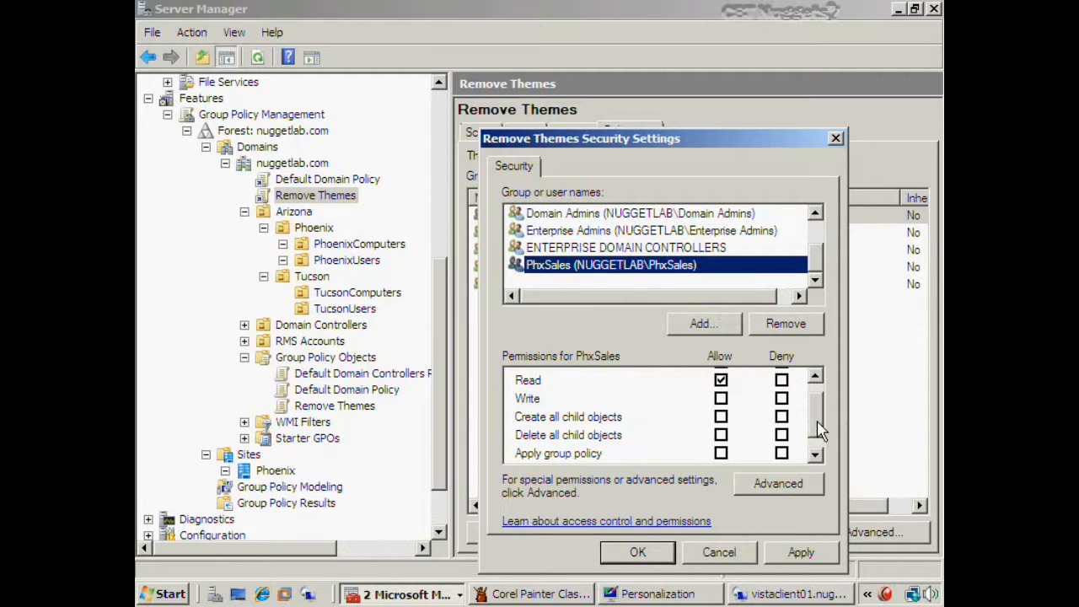
- Compare Authenticated Users' permissions with PhxSales and tick Deny for Apply group policy
left_click_drag(819, 430, 816, 442)
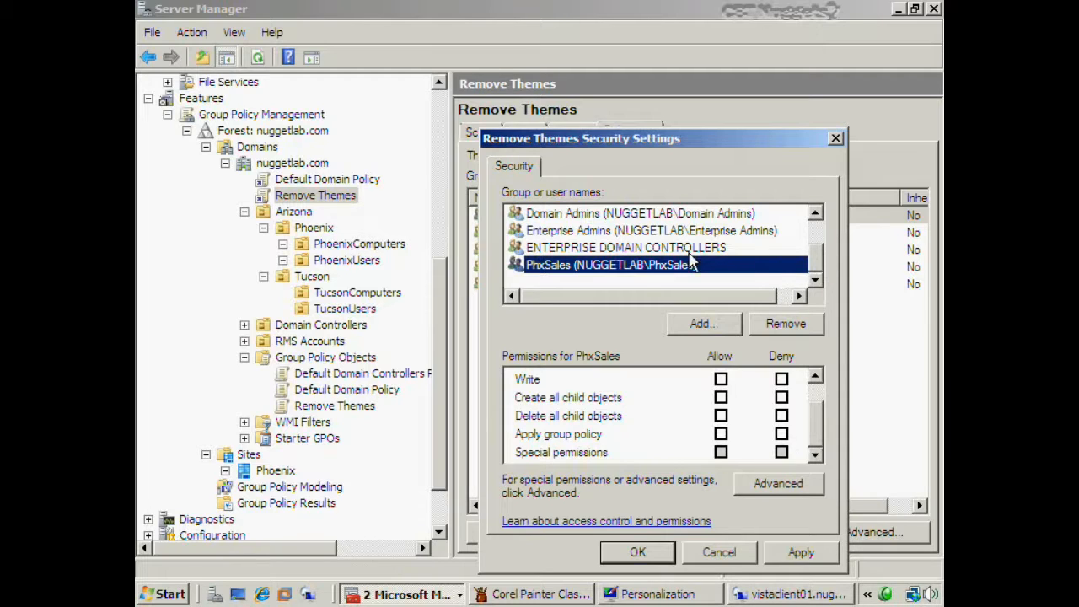
left_click_drag(816, 258, 815, 243)
left_click(616, 234)
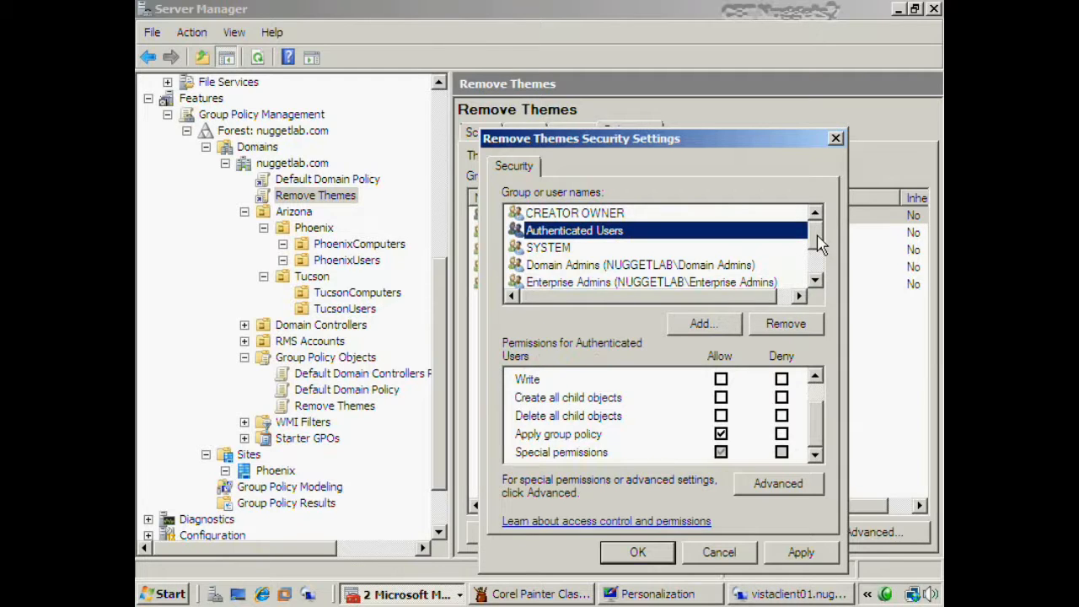
left_click_drag(822, 243, 752, 259)
left_click(646, 267)
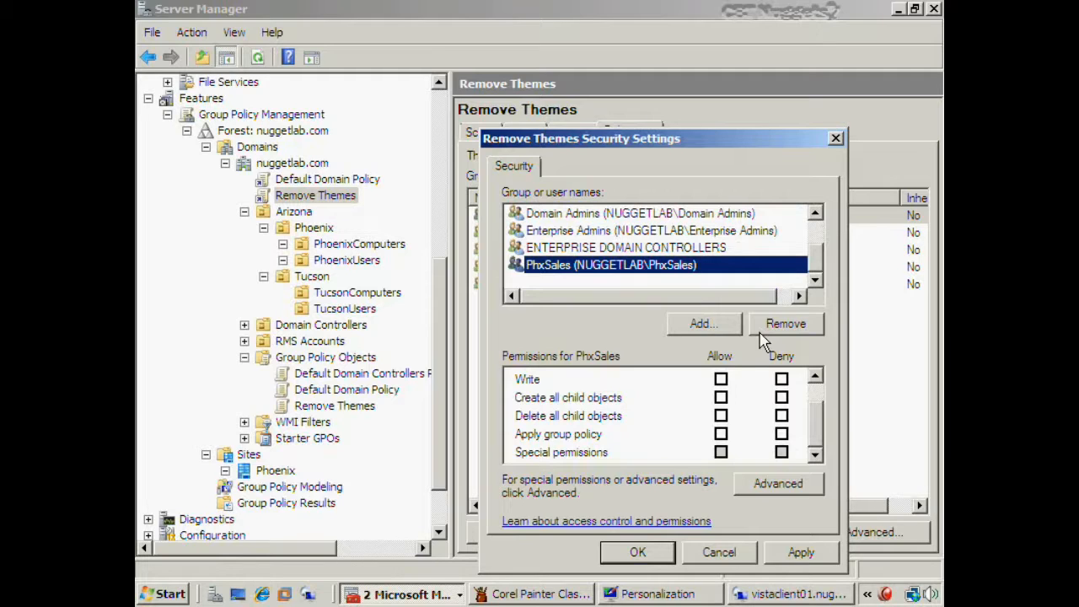
left_click(781, 434)
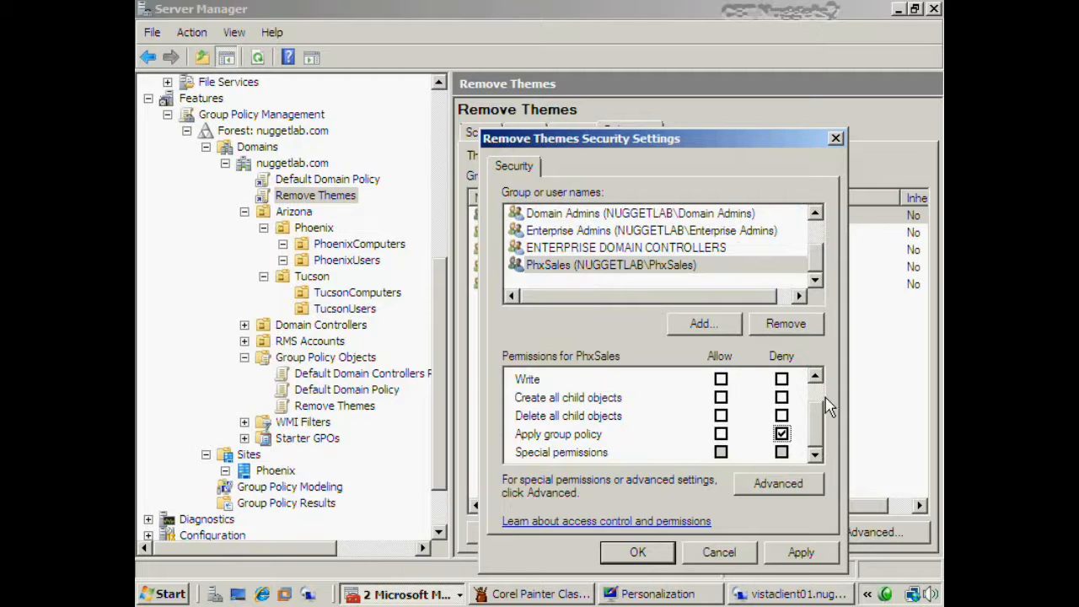
- Recheck Authenticated Users' permissions, then return to the PhxSales entry
left_click_drag(826, 440, 812, 413)
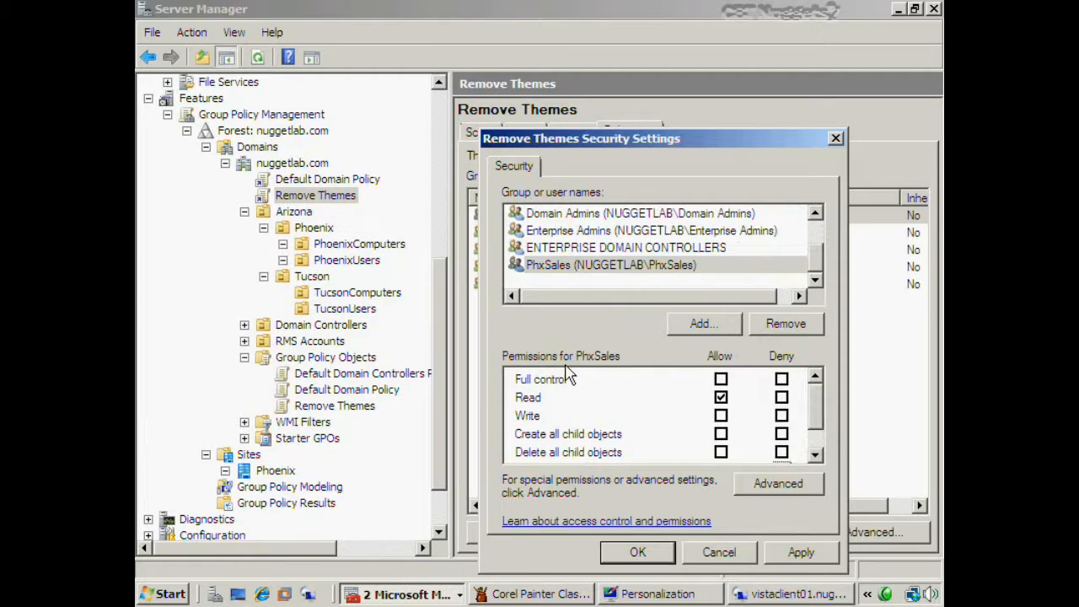
left_click_drag(816, 270, 816, 235)
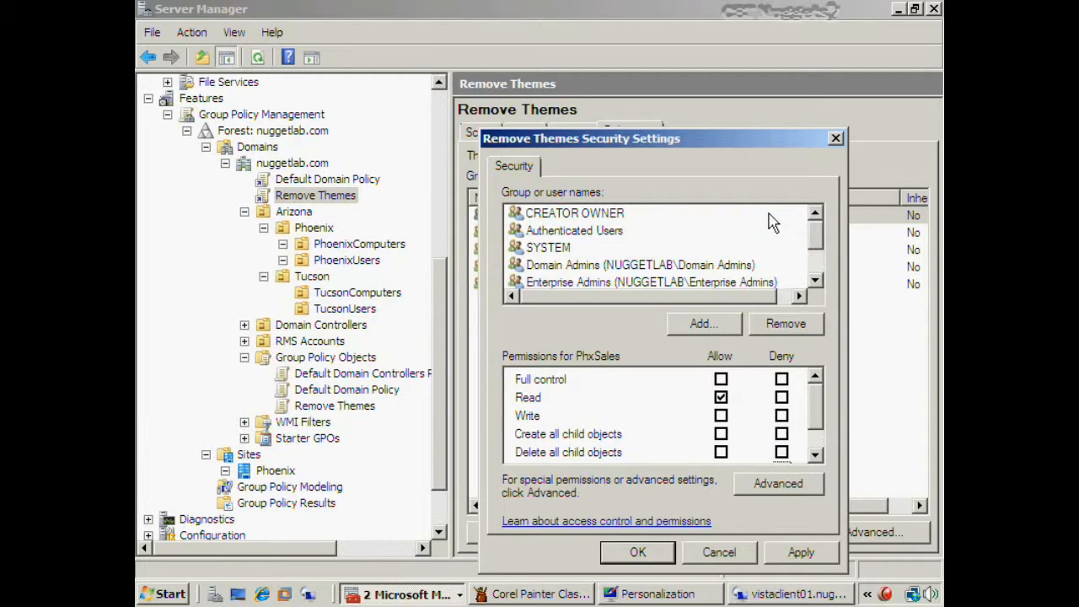
left_click(600, 232)
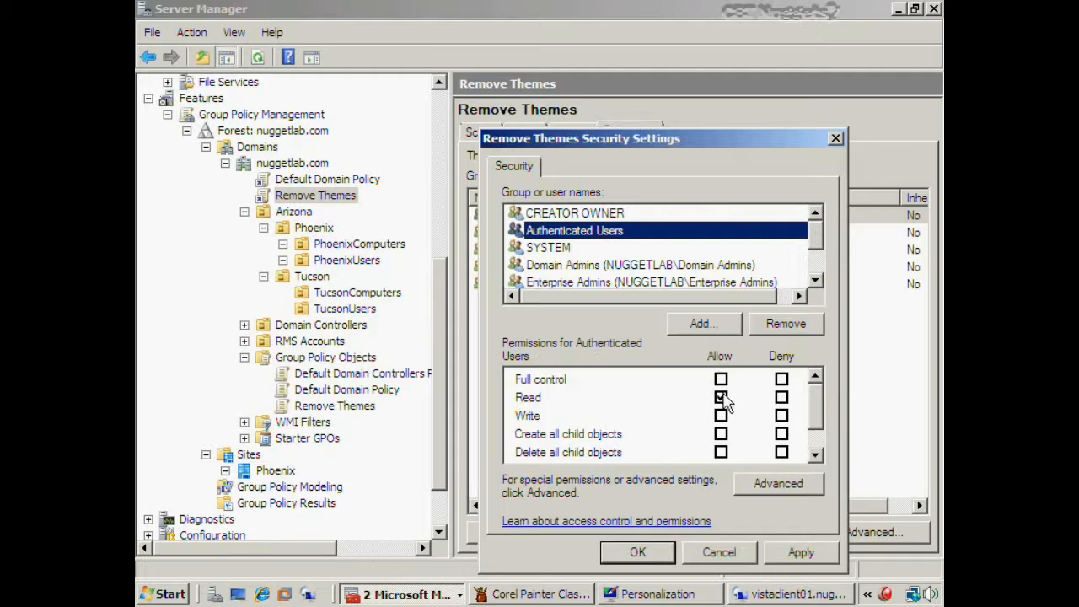
left_click(815, 426)
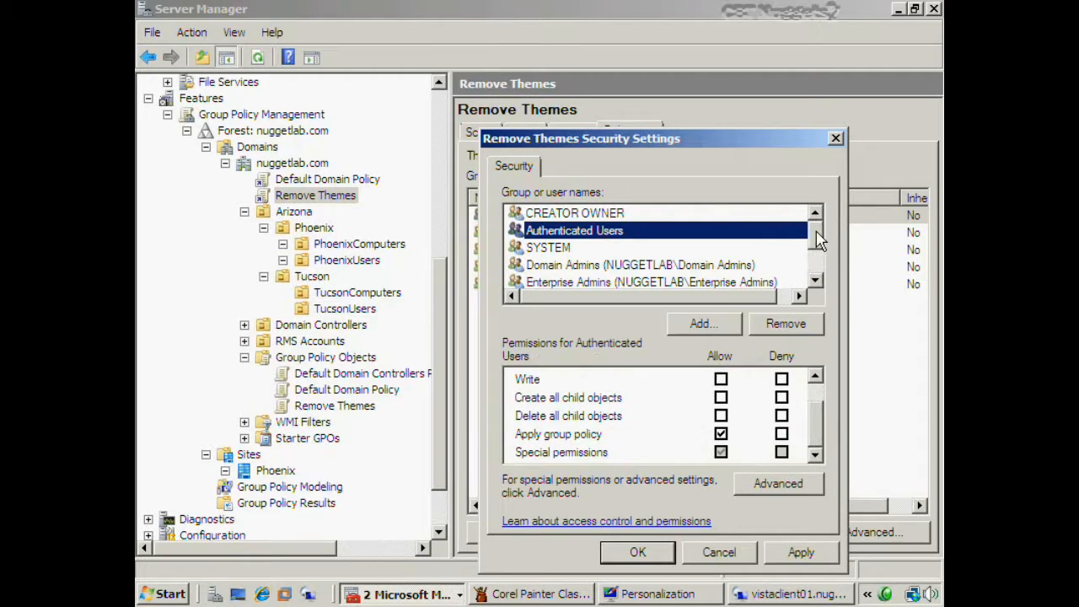
left_click_drag(819, 240, 816, 261)
left_click(592, 267)
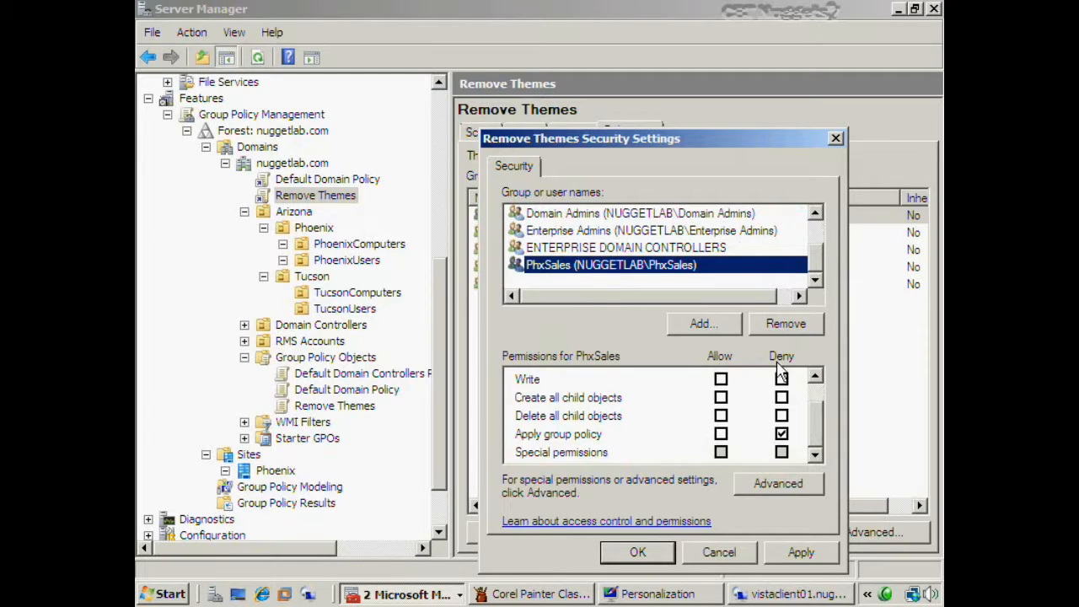
- Deny PhxSales Apply group policy, save, and accept the deny-permissions warning
left_click_drag(817, 437, 814, 403)
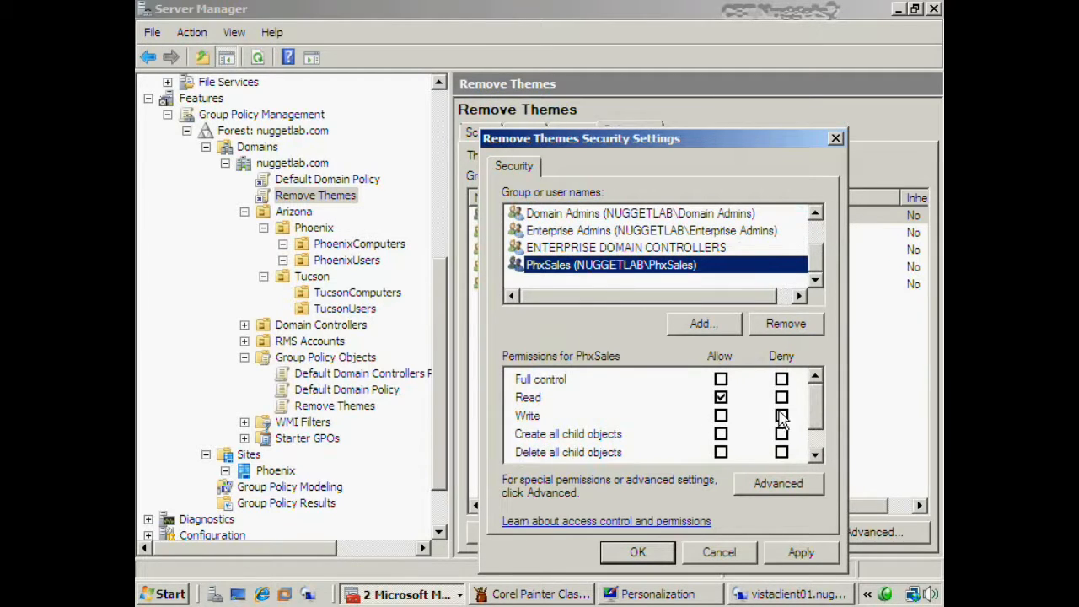
left_click_drag(814, 409, 816, 440)
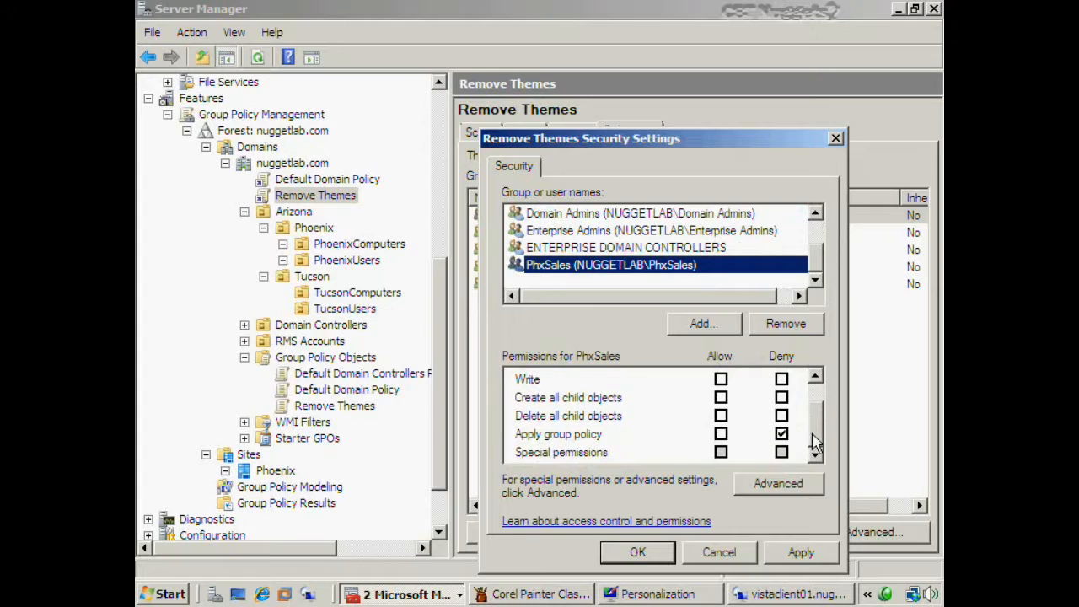
left_click(781, 435)
left_click(638, 553)
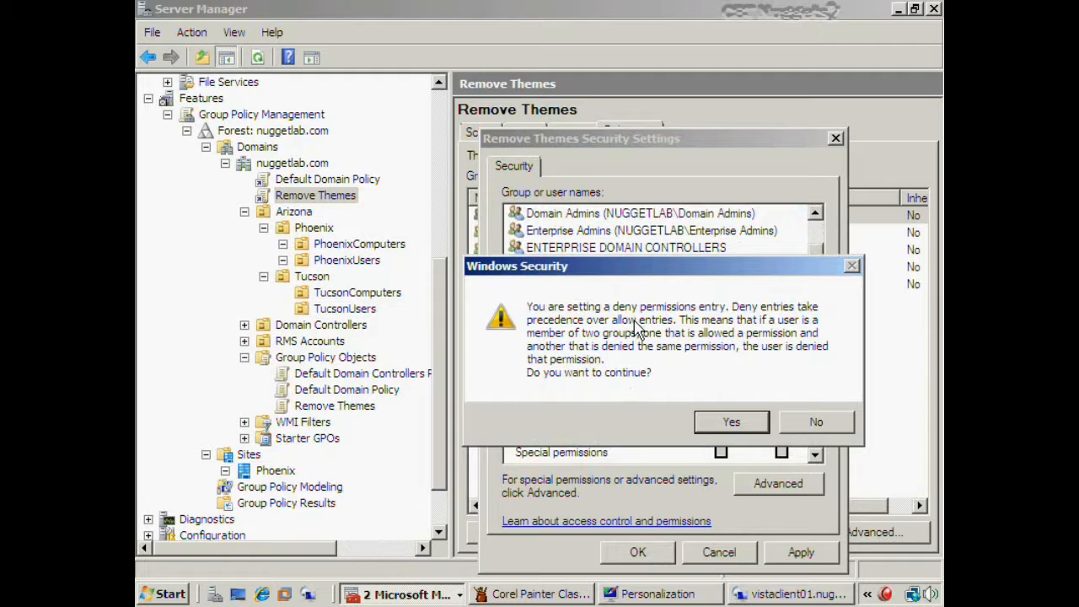
left_click(722, 429)
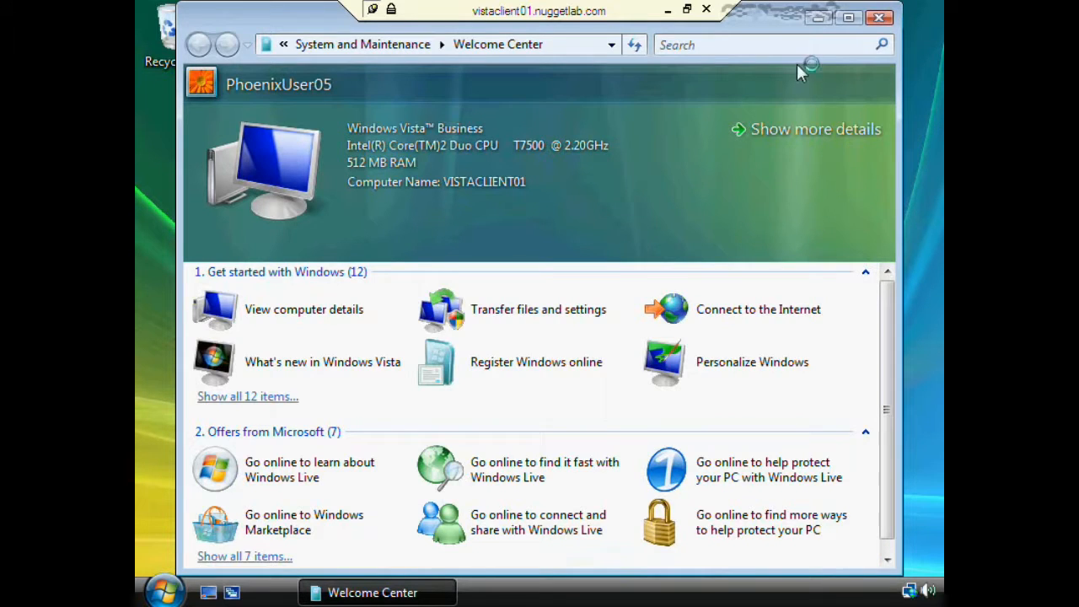
- Close Welcome Center and confirm Personalization still offers a Theme option for the test user
left_click(883, 18)
left_click(164, 592)
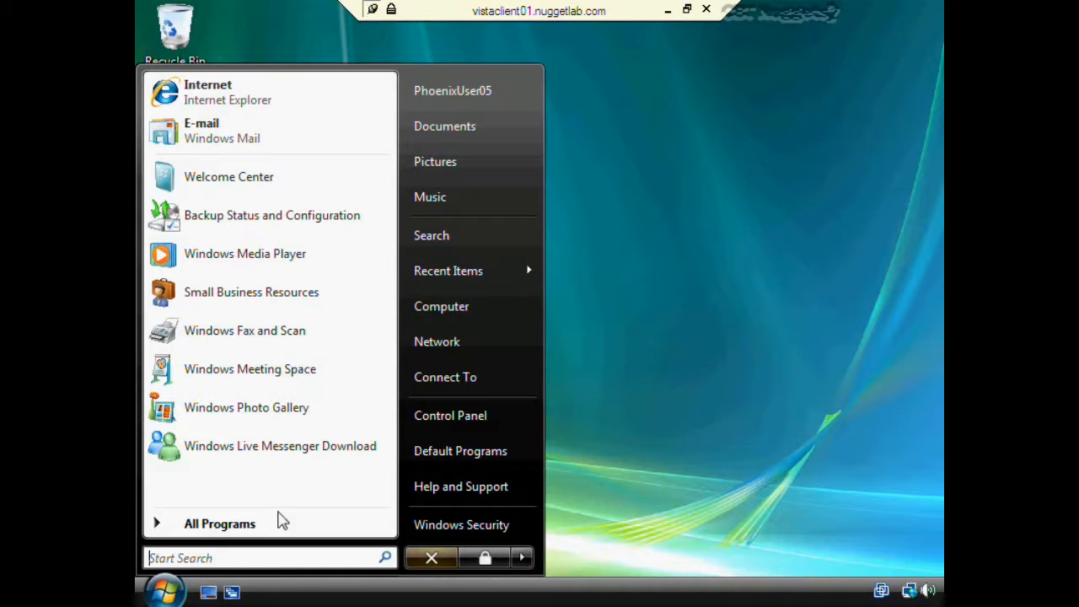
left_click(625, 207)
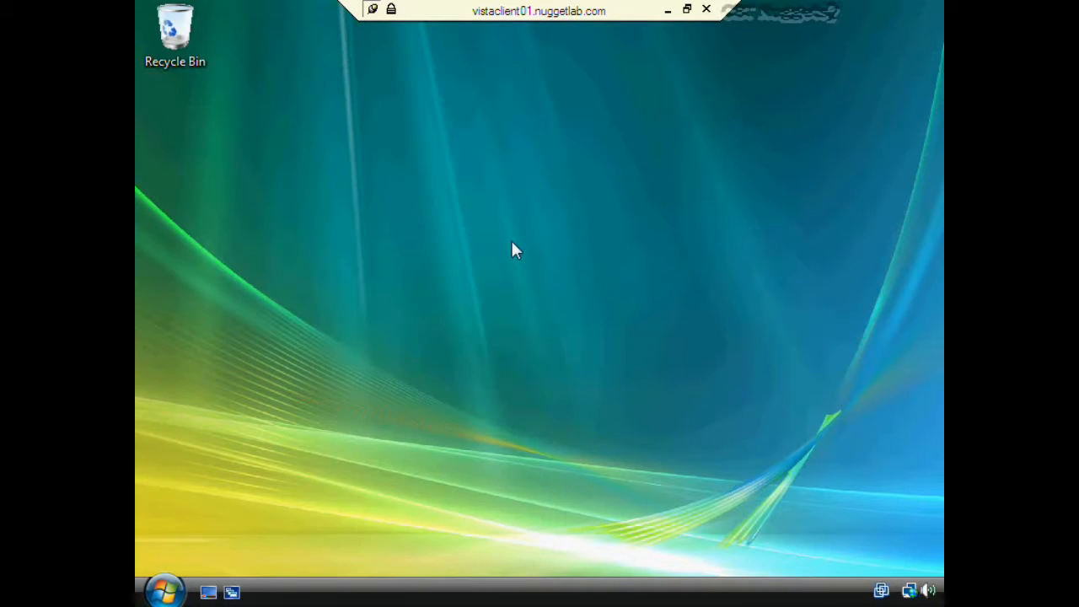
right_click(512, 242)
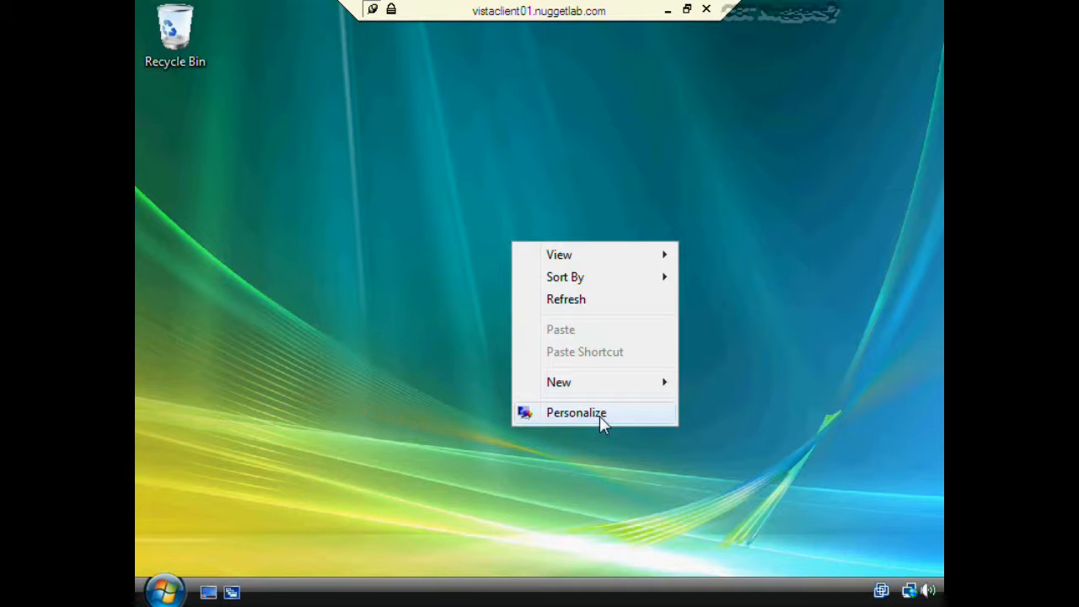
left_click(601, 415)
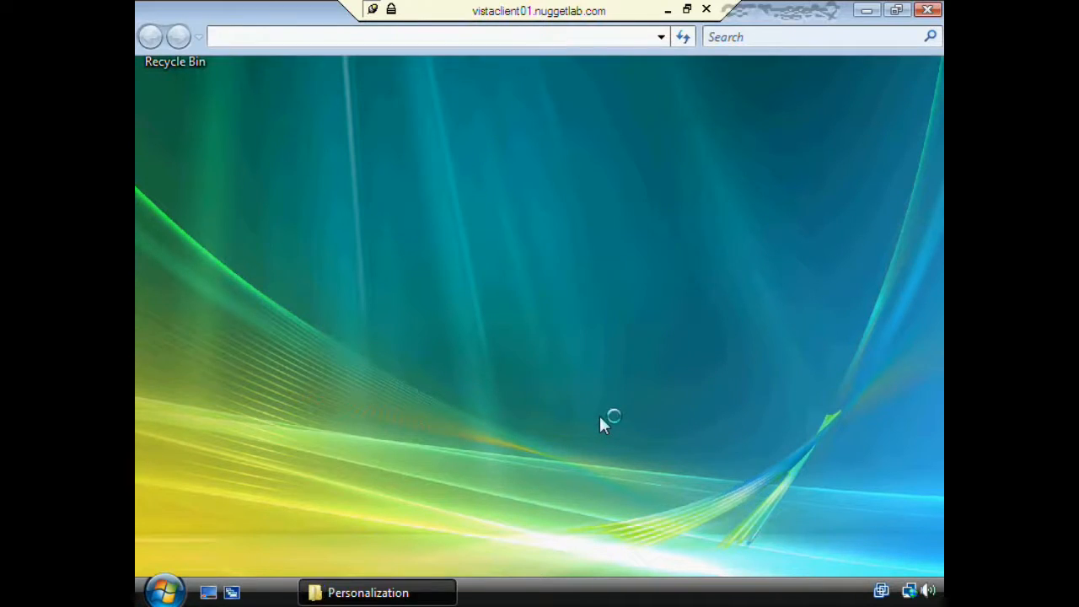
left_click(420, 429)
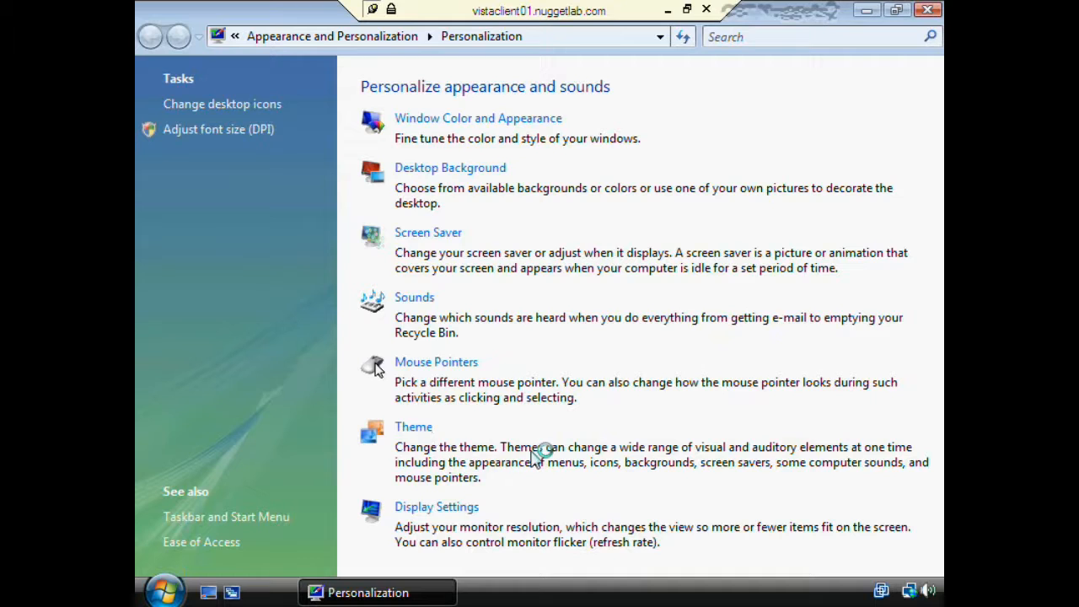
left_click(482, 509)
left_click(927, 10)
- Log the Phoenix test user off the Vista client and minimize the remote session
left_click(164, 590)
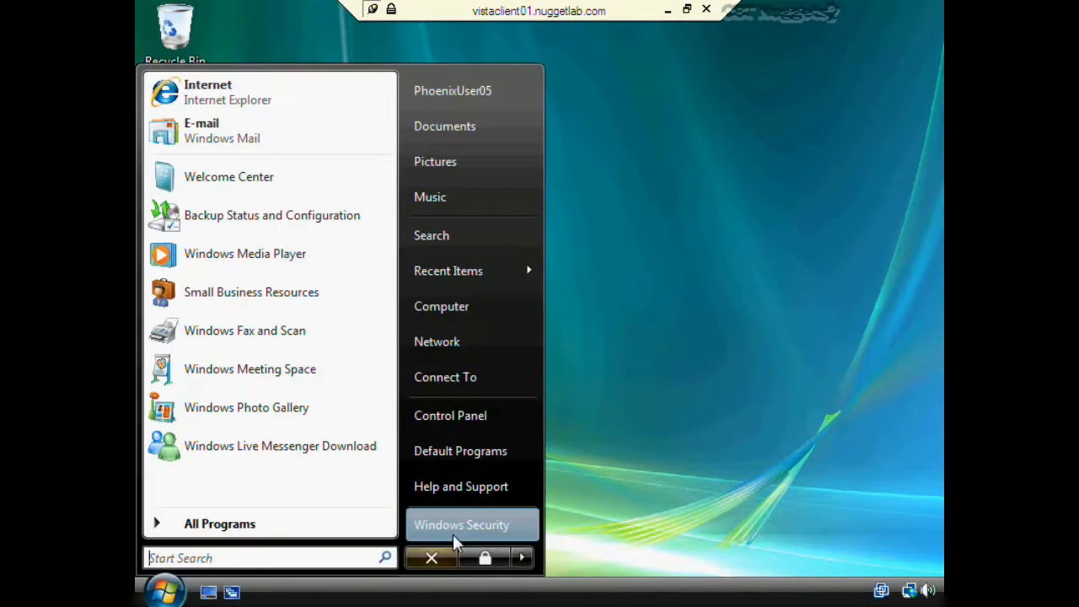
mouse_move(525, 557)
left_click(578, 553)
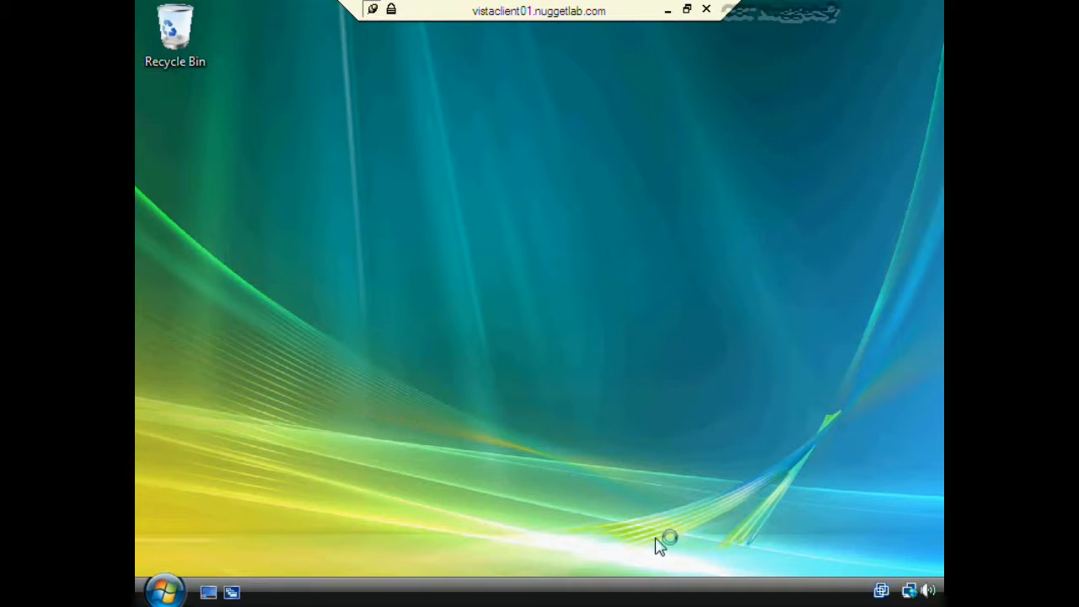
left_click(667, 9)
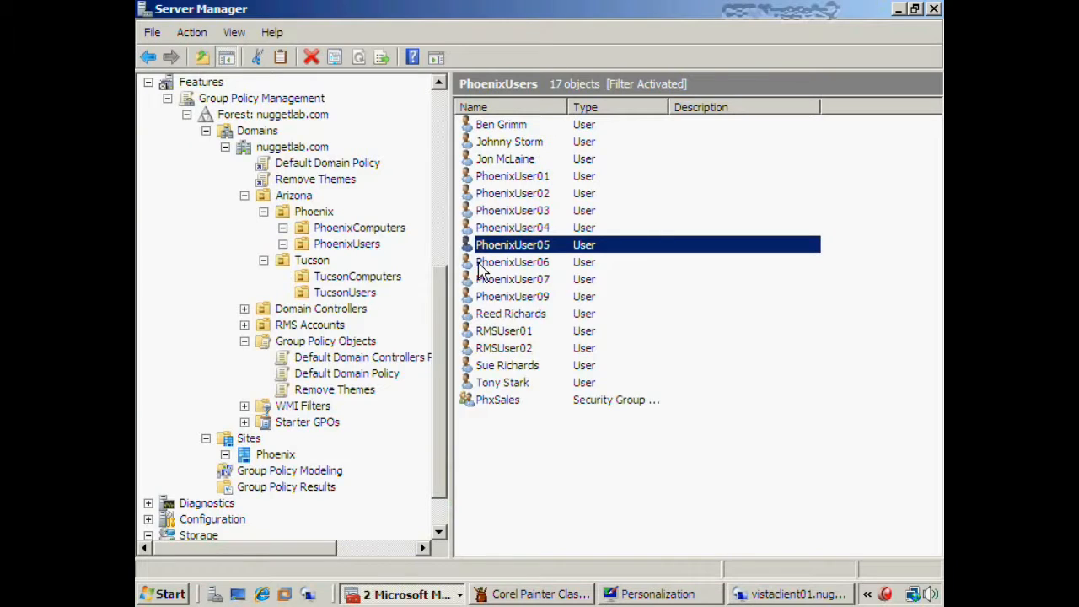
- Select the next Phoenix user, then show Remove Themes' Delegation tab with PhxSales selected
left_click(549, 263)
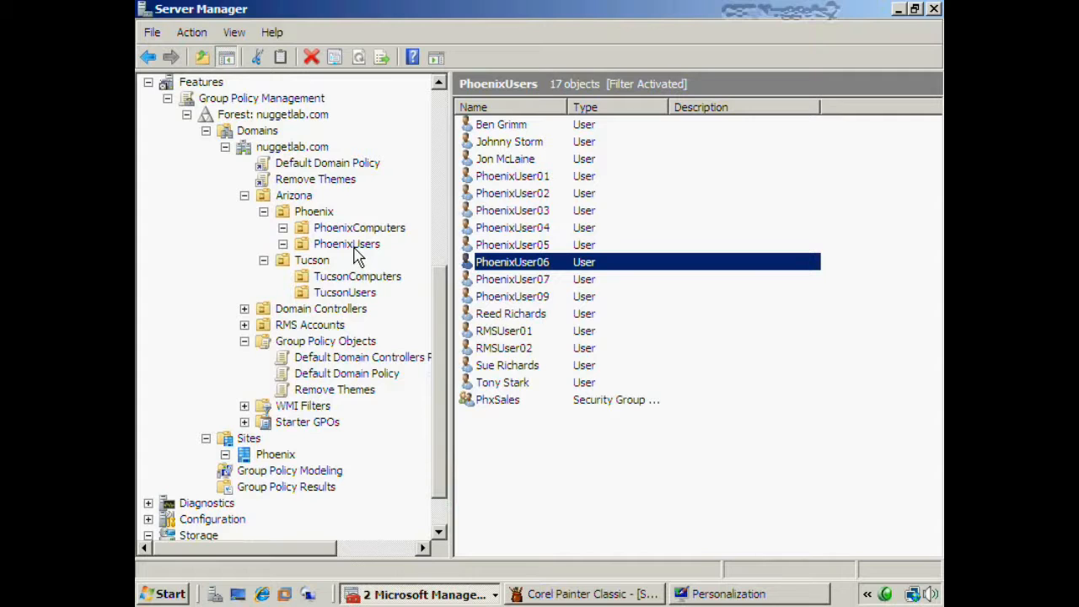
left_click(341, 390)
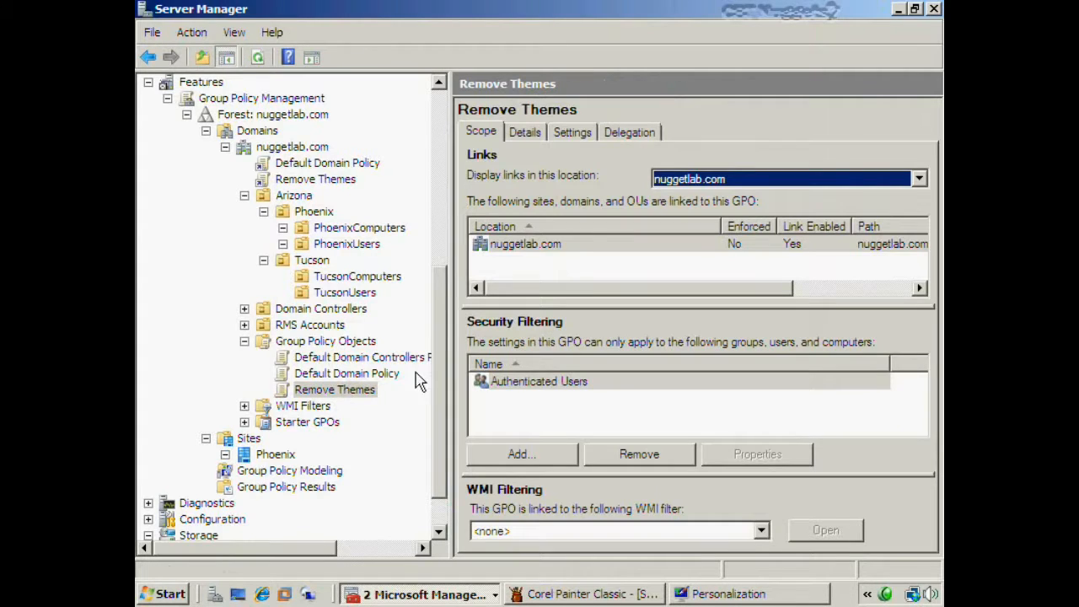
left_click(628, 132)
left_click(531, 291)
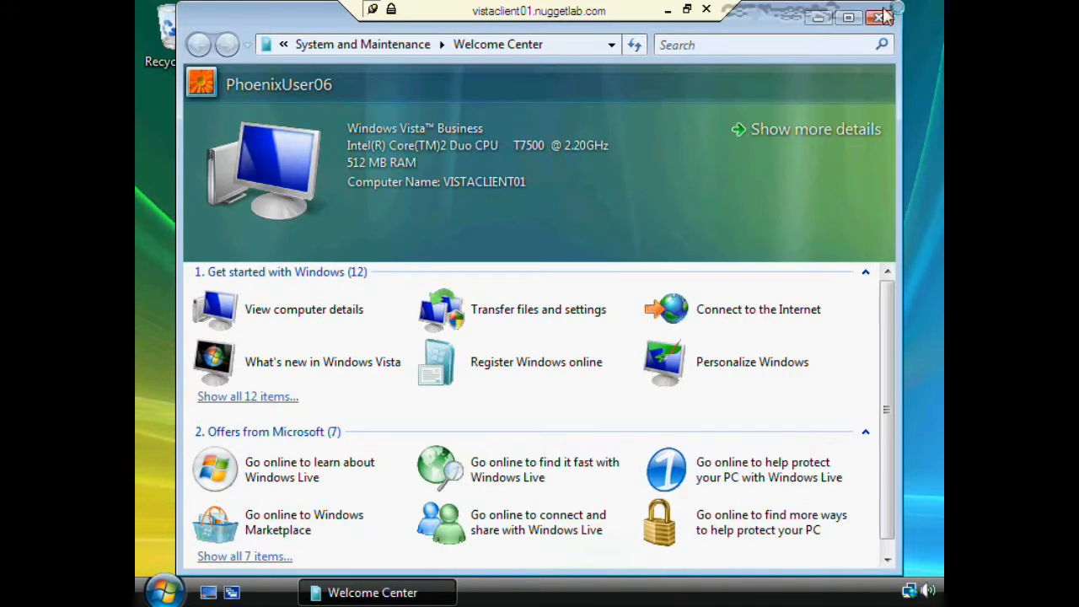
- Confirm Personalization lacks a Theme option for the second Phoenix user, then minimize the RDP session
left_click(881, 17)
right_click(412, 153)
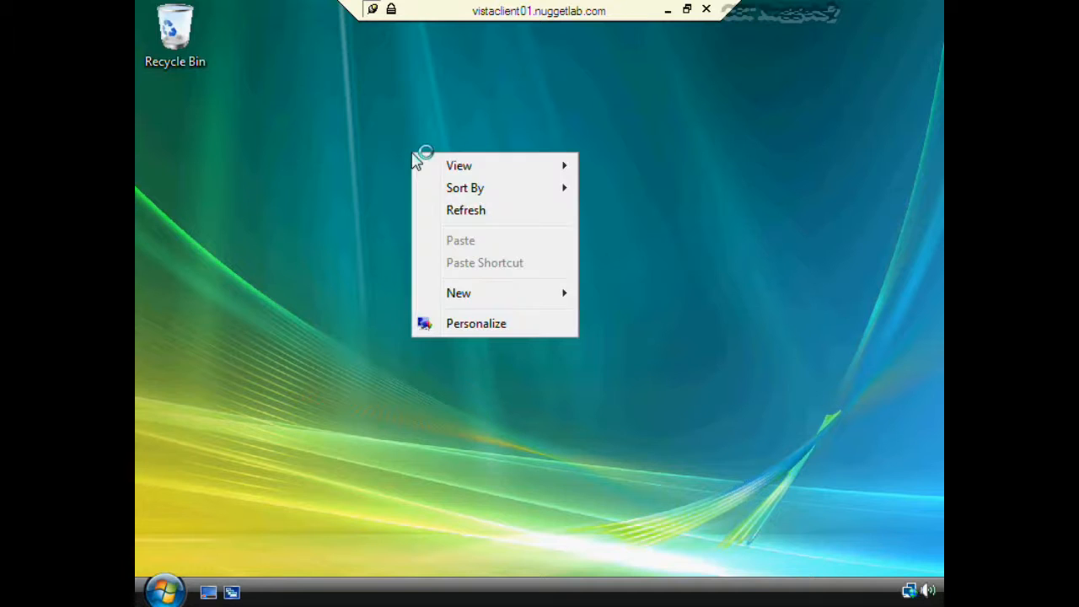
left_click(170, 586)
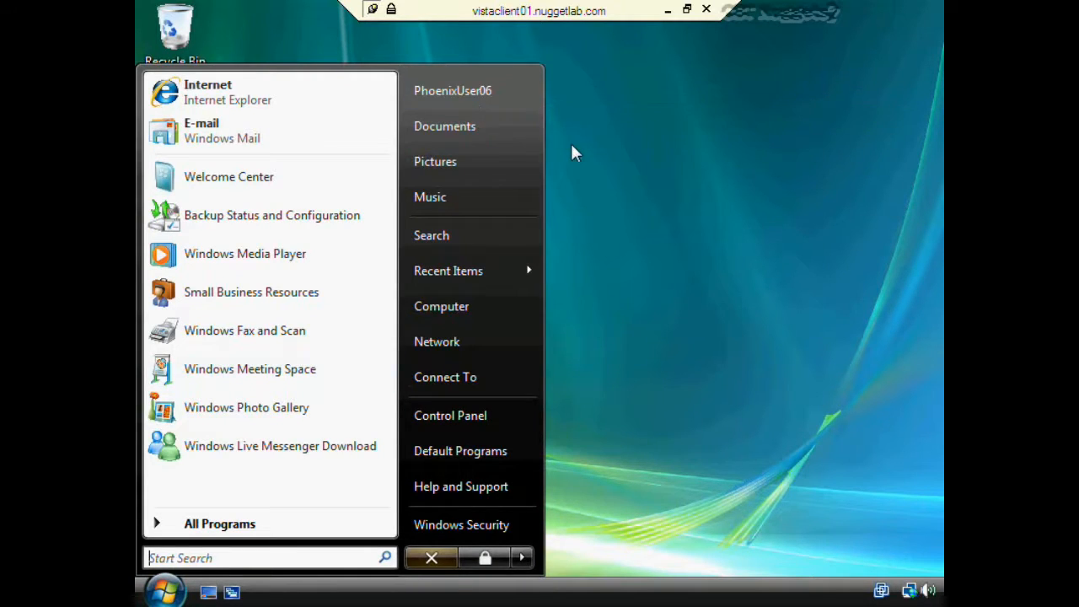
left_click(549, 192)
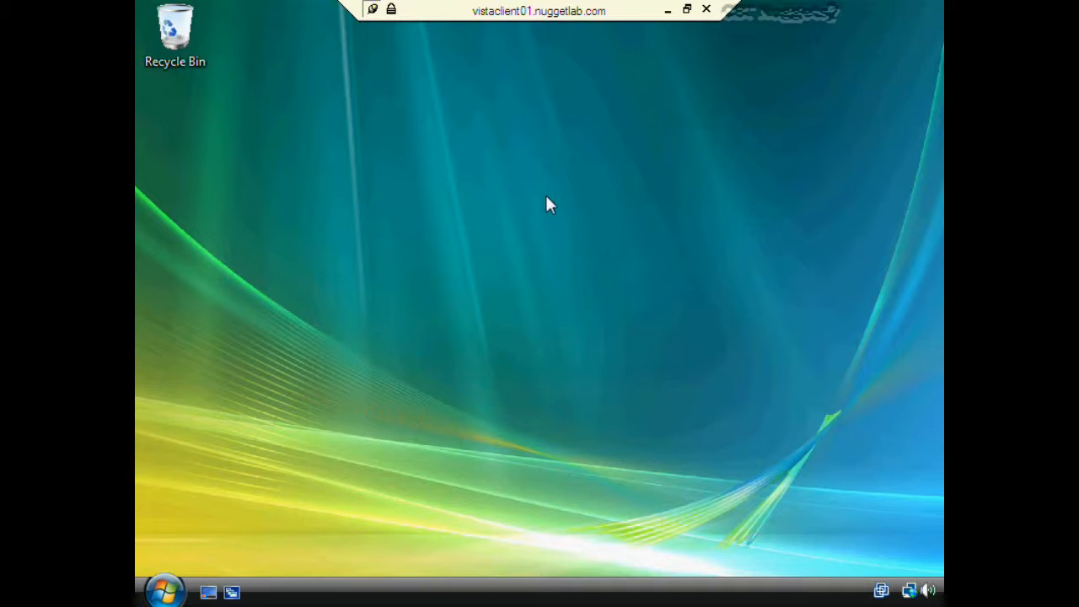
right_click(535, 237)
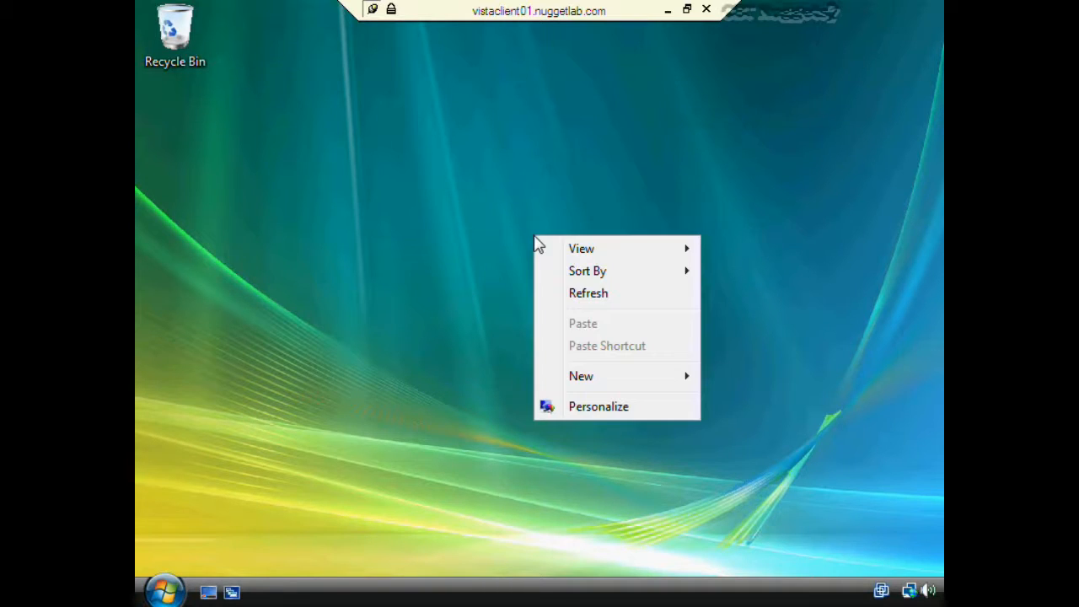
left_click(603, 406)
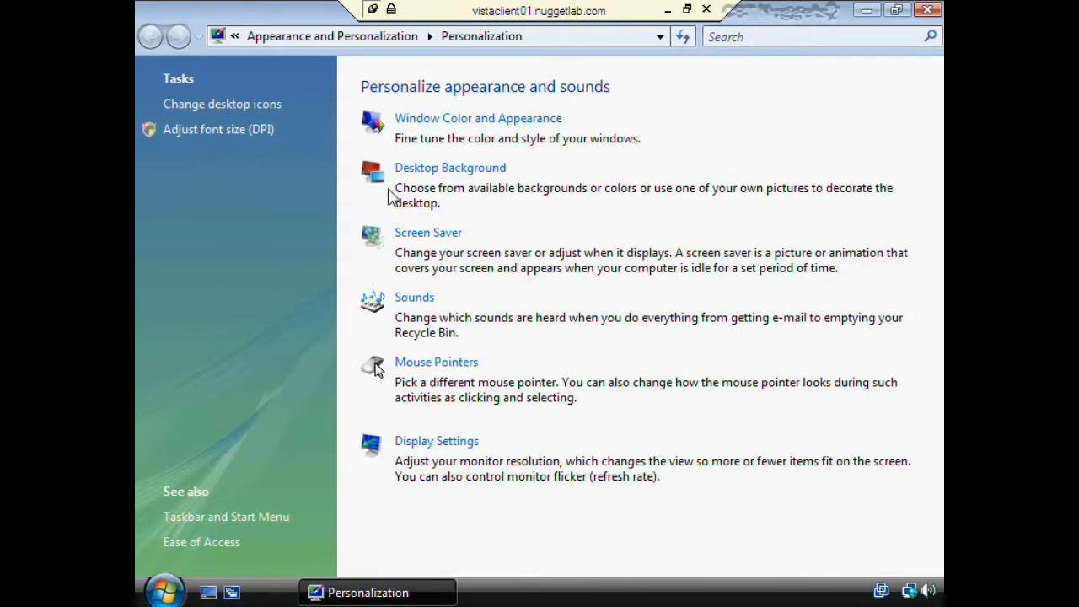
left_click(928, 10)
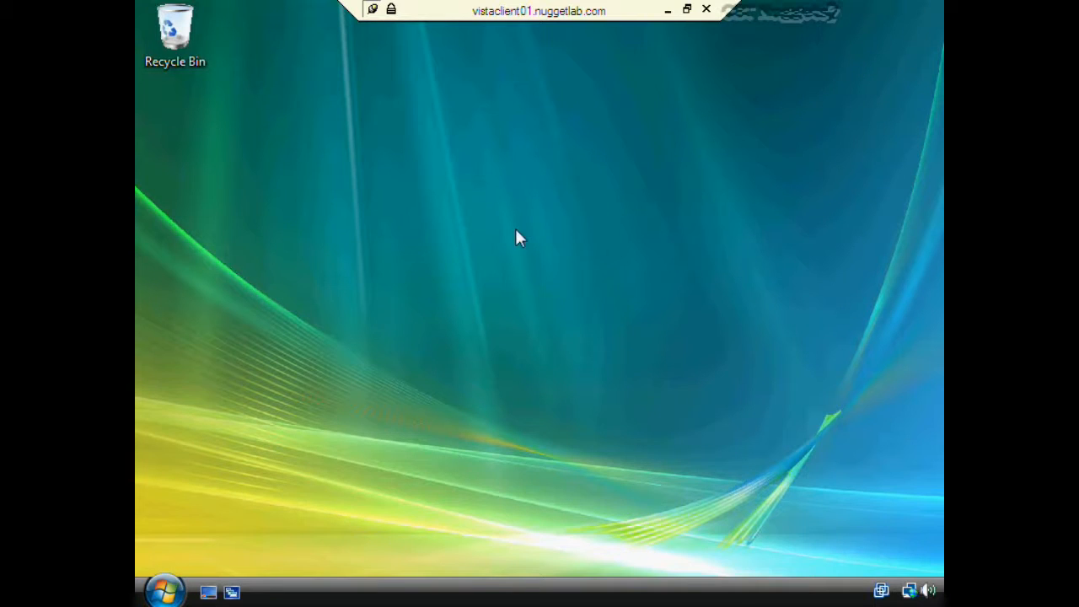
left_click(666, 10)
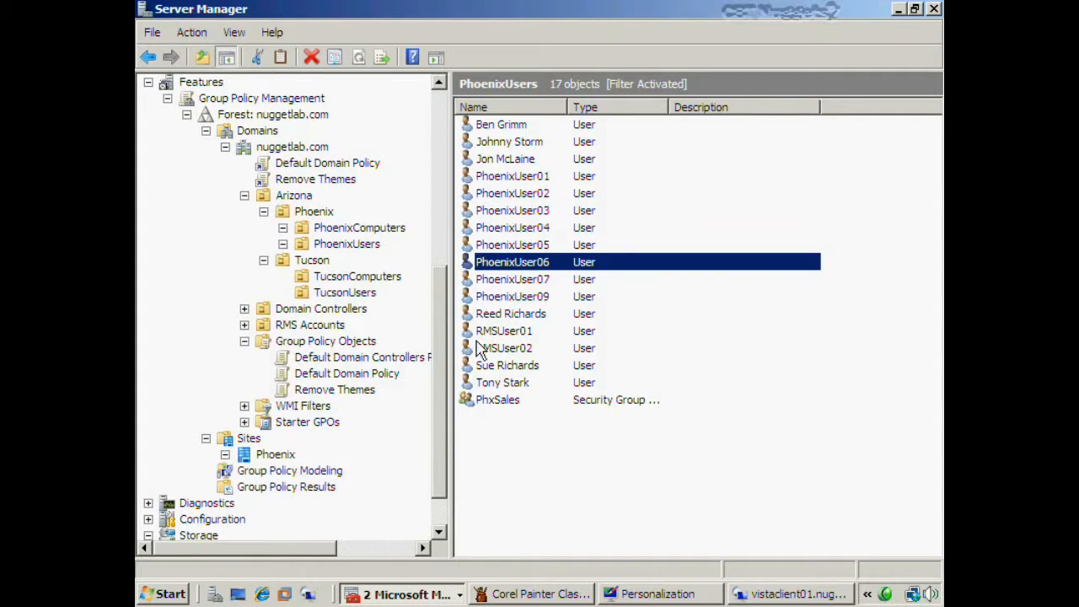
- Select TucsonUsers, then choose Edit on the Turn Off Windows Sidebar GPO
left_click(354, 297)
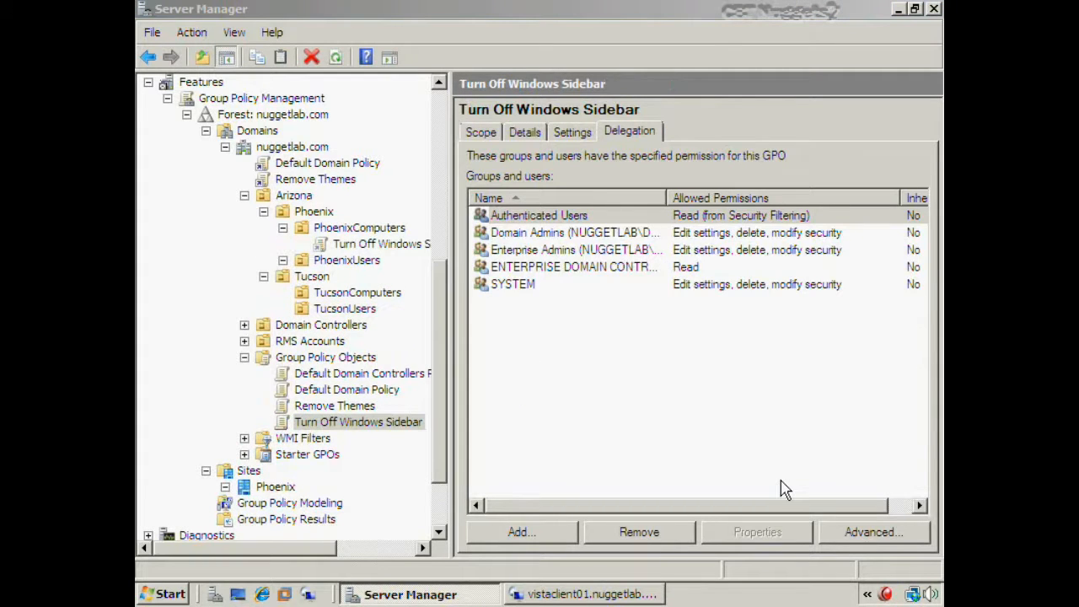
right_click(402, 431)
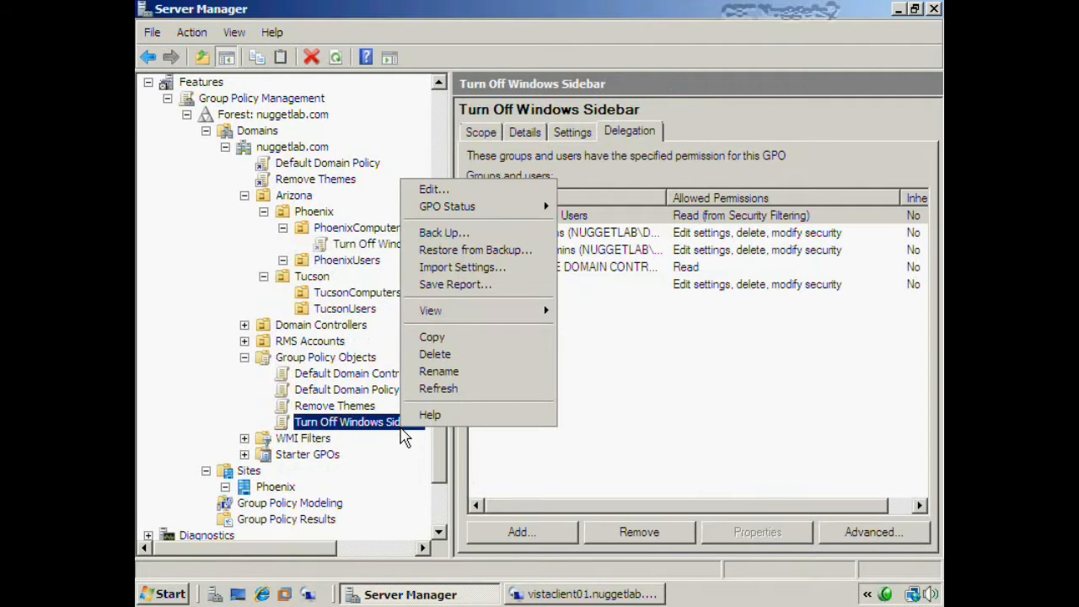
left_click(421, 188)
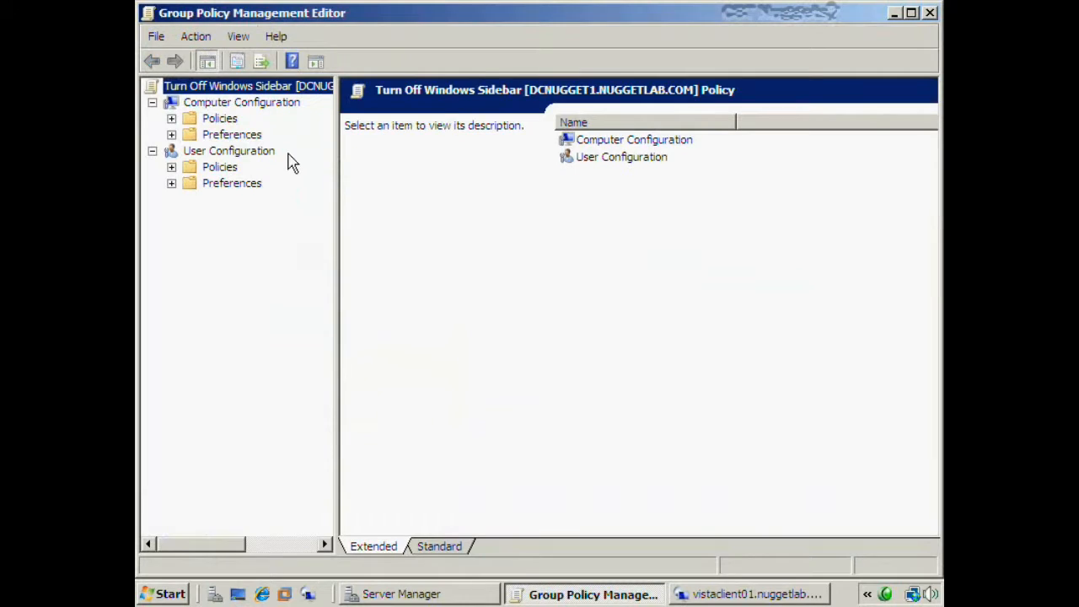
- Maximize the editor and expand Policies > Administrative Templates > Windows Components
double_click(214, 12)
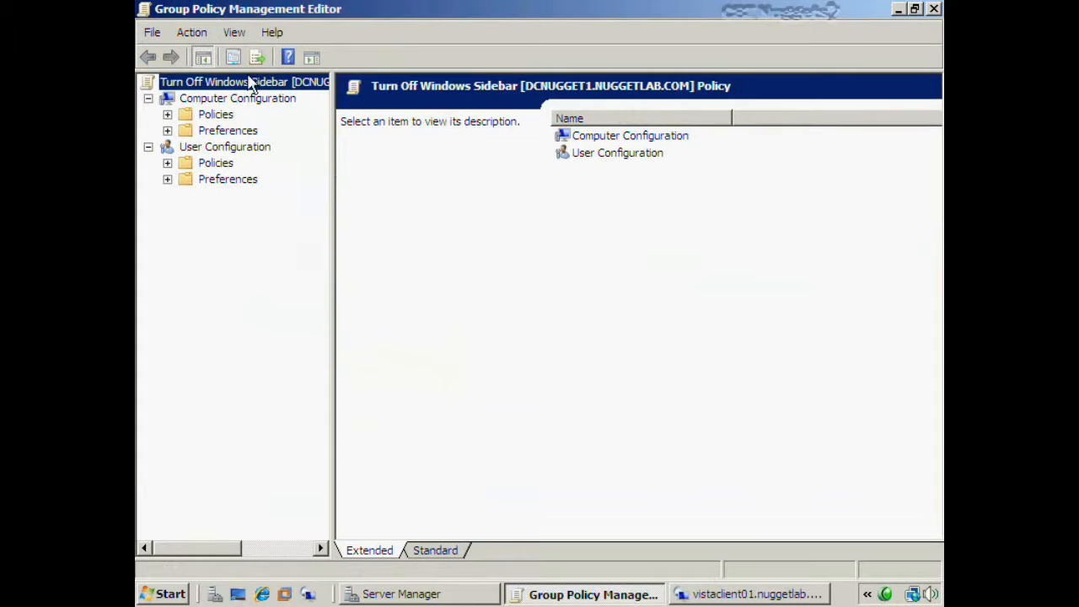
left_click(167, 113)
left_click(186, 163)
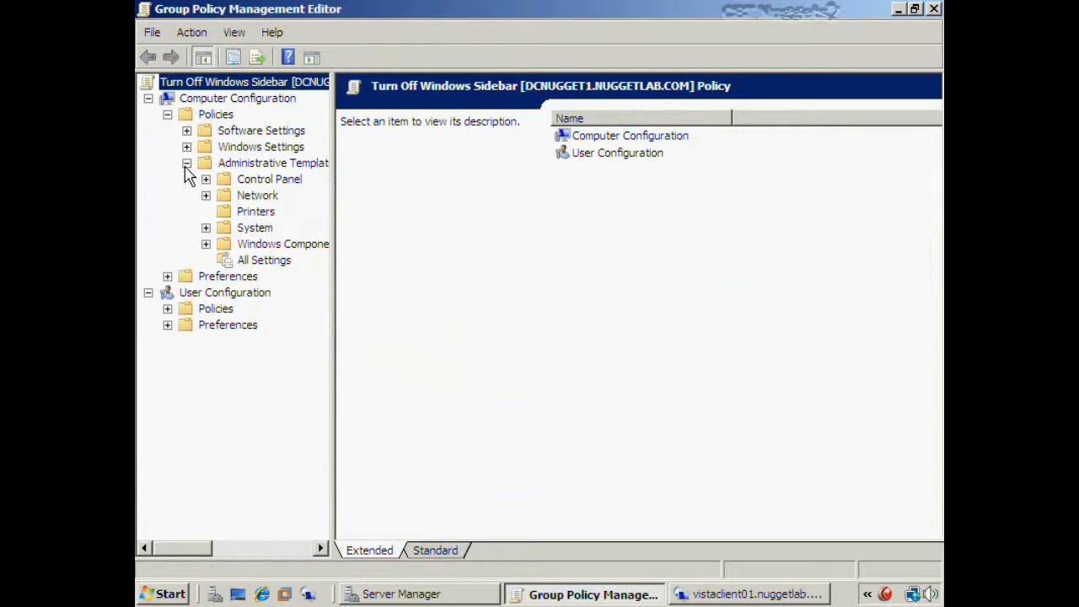
left_click(205, 245)
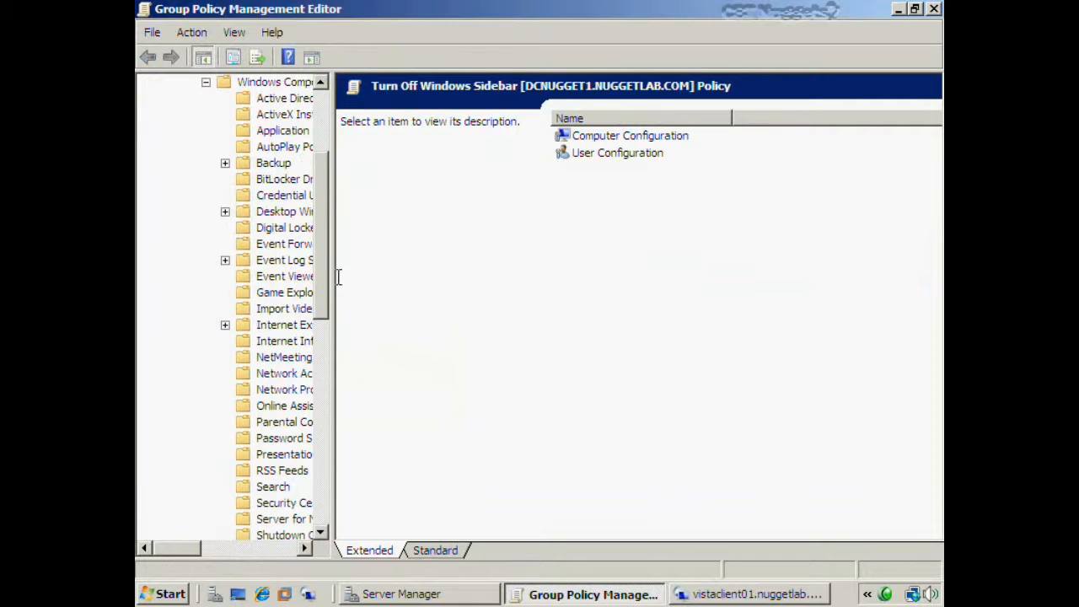
left_click_drag(332, 280, 401, 465)
- Check Turn off Windows Sidebar is Enabled under Windows Sidebar, then close the editor
left_click(308, 487)
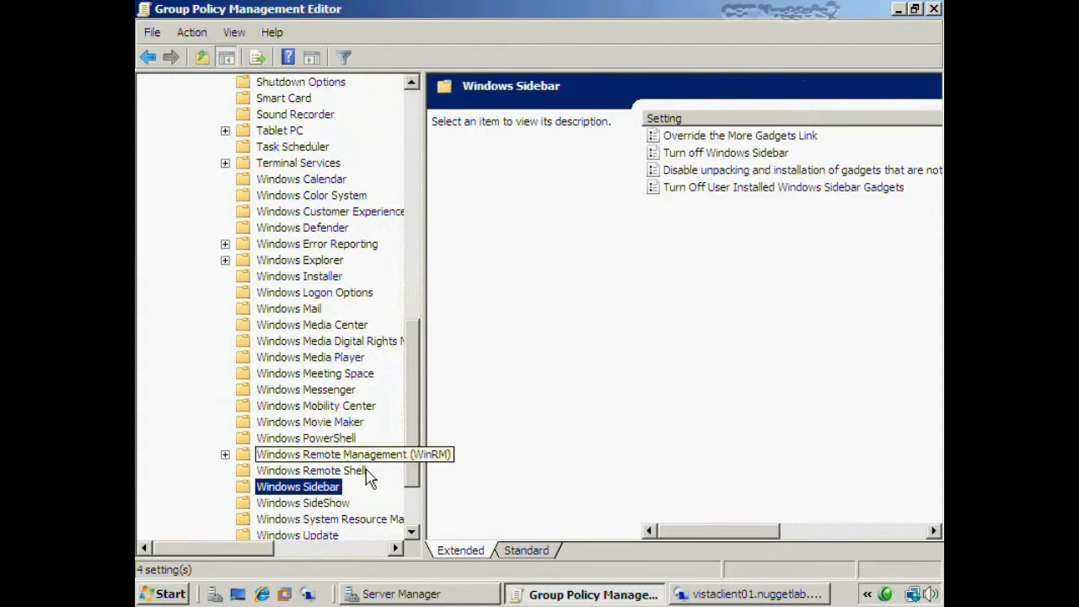
left_click(537, 552)
left_click(487, 123)
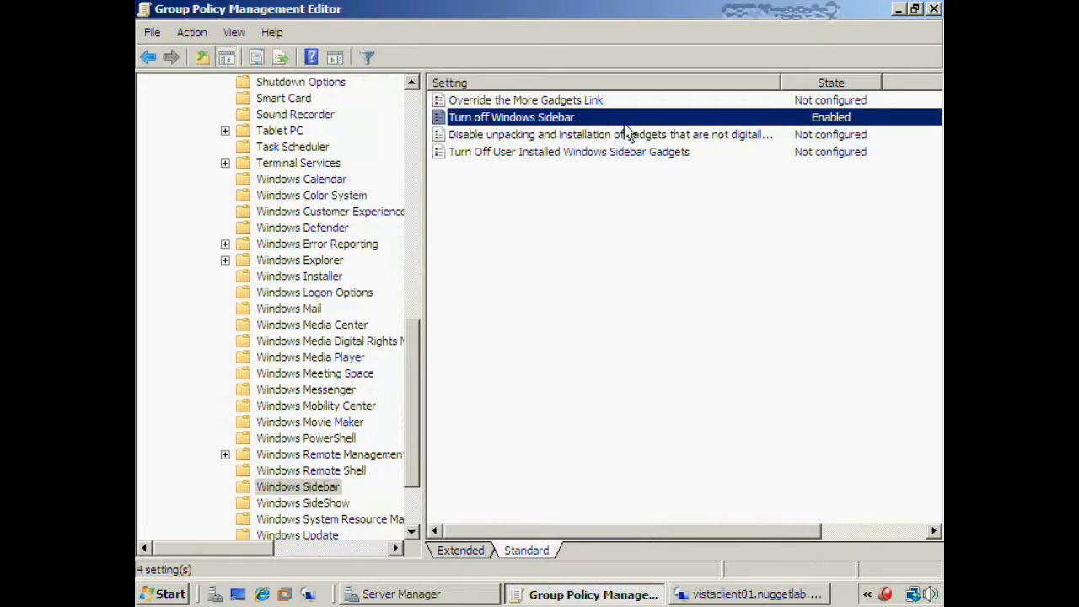
left_click(579, 229)
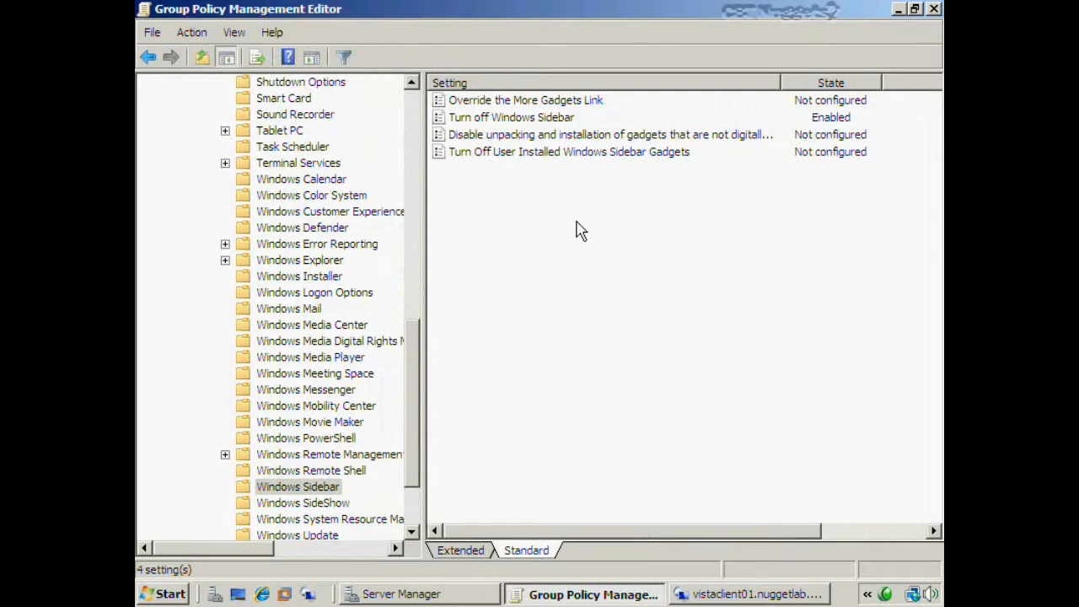
left_click(934, 8)
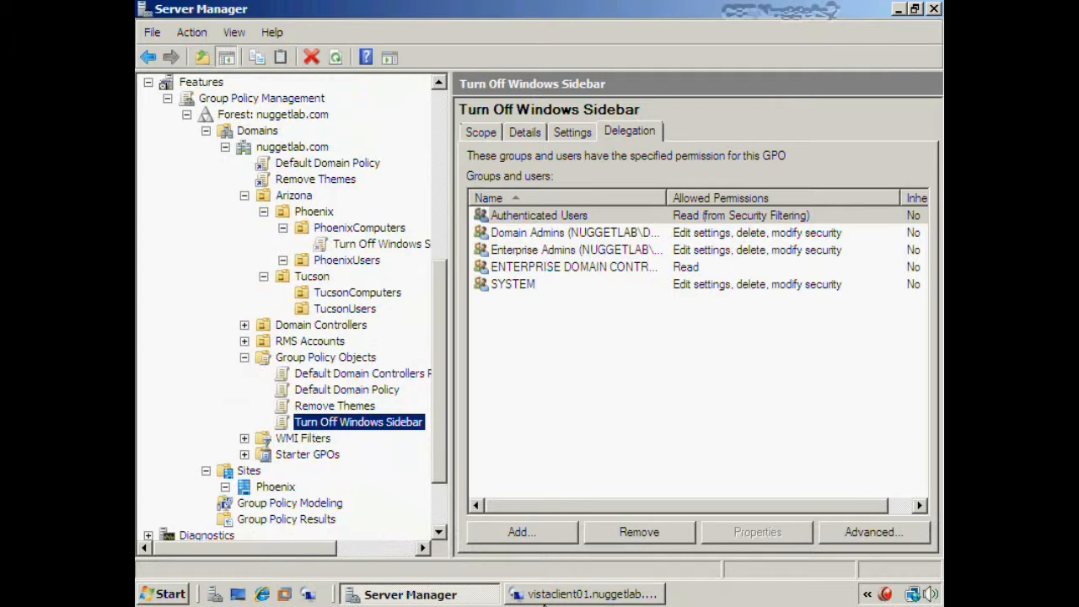
left_click(544, 598)
left_click(164, 592)
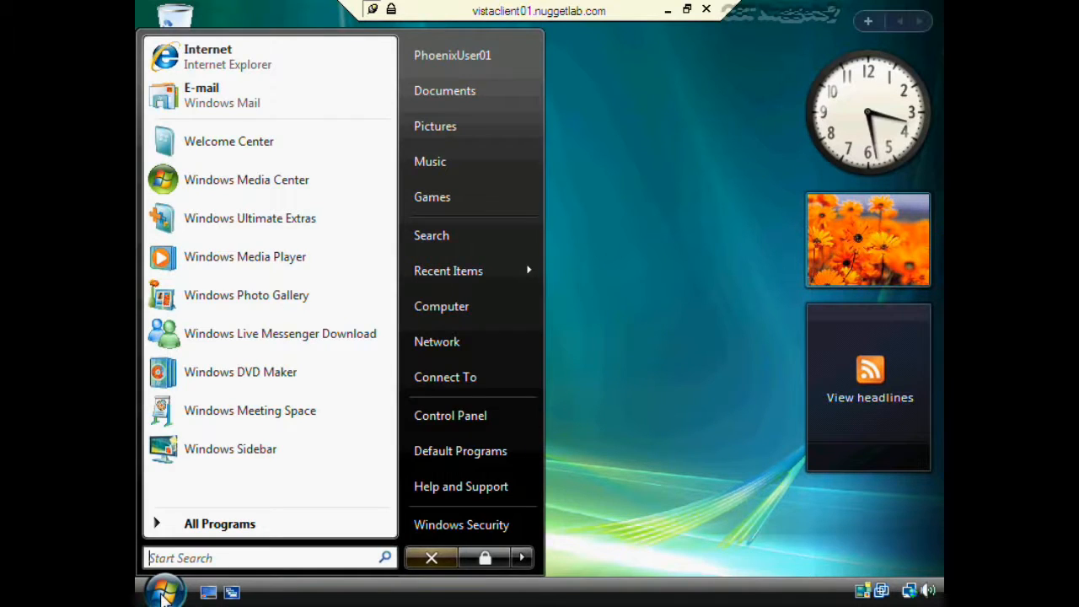
left_click(163, 592)
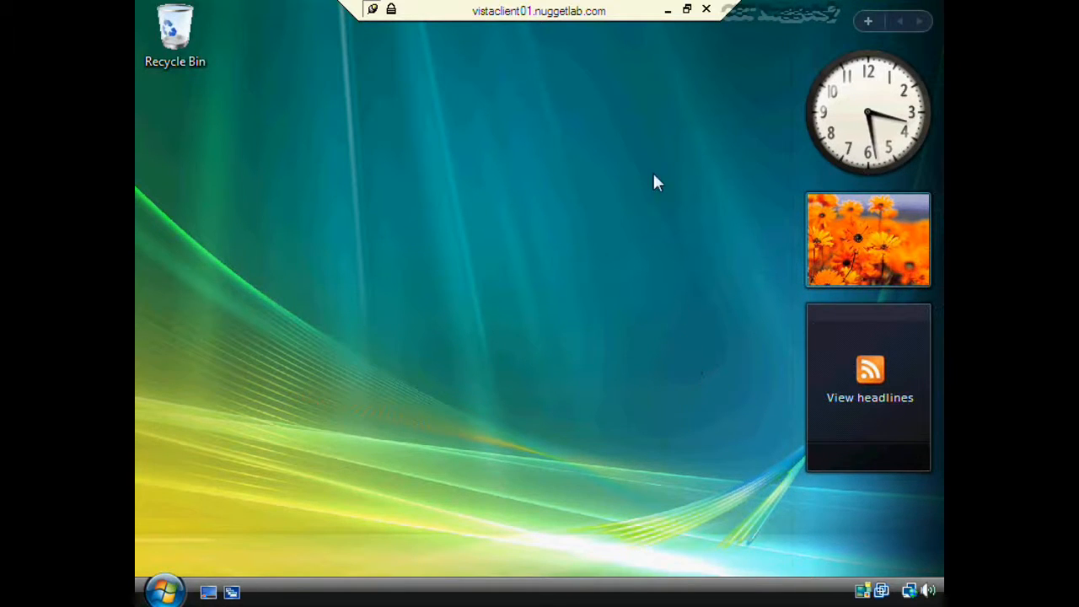
left_click(666, 9)
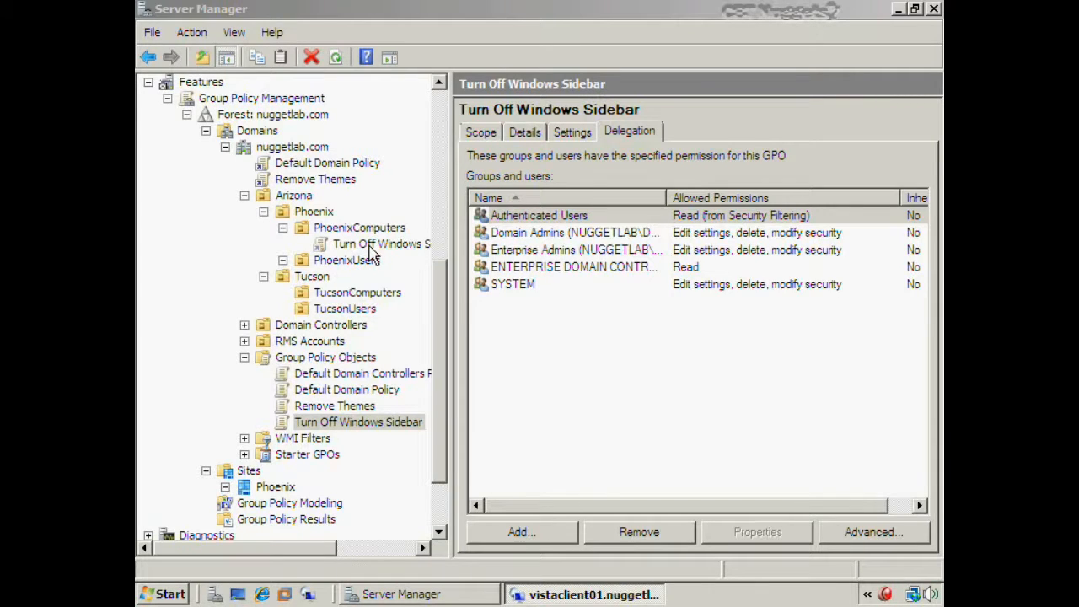
left_click(445, 295)
left_click_drag(445, 295, 447, 156)
- On PhoenixComputers, toggle the Turn Off Windows Sidebar link until Link Enabled is checked
left_click(336, 132)
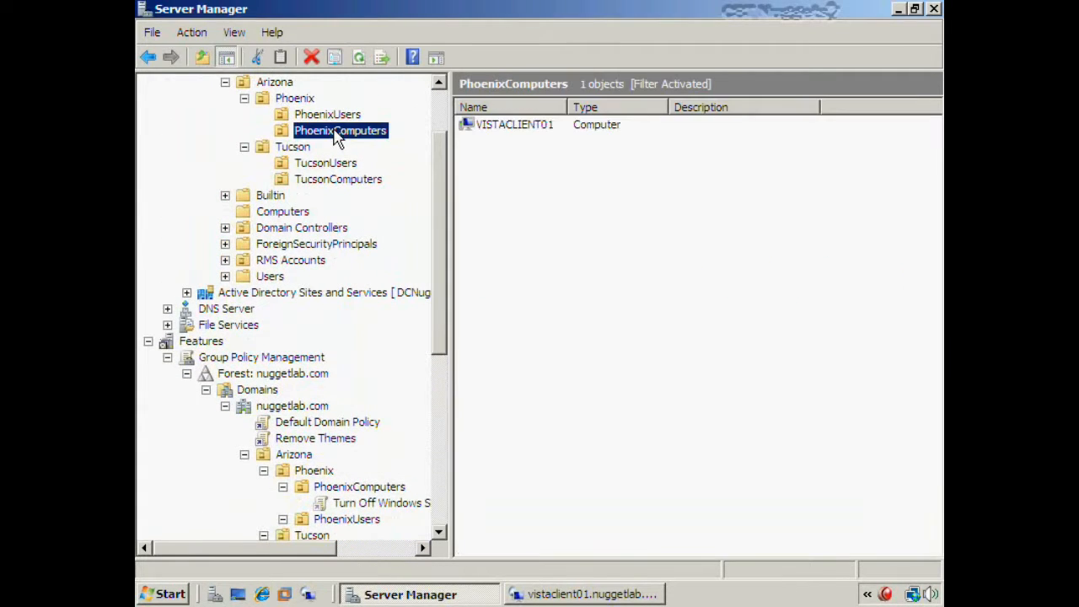
left_click(531, 126)
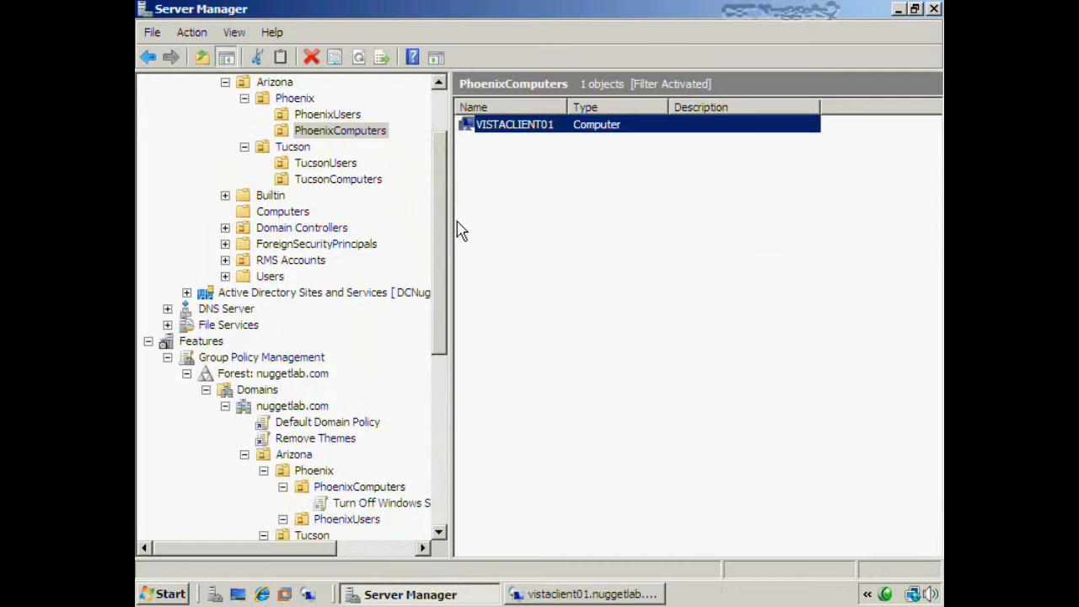
left_click_drag(441, 223, 429, 355)
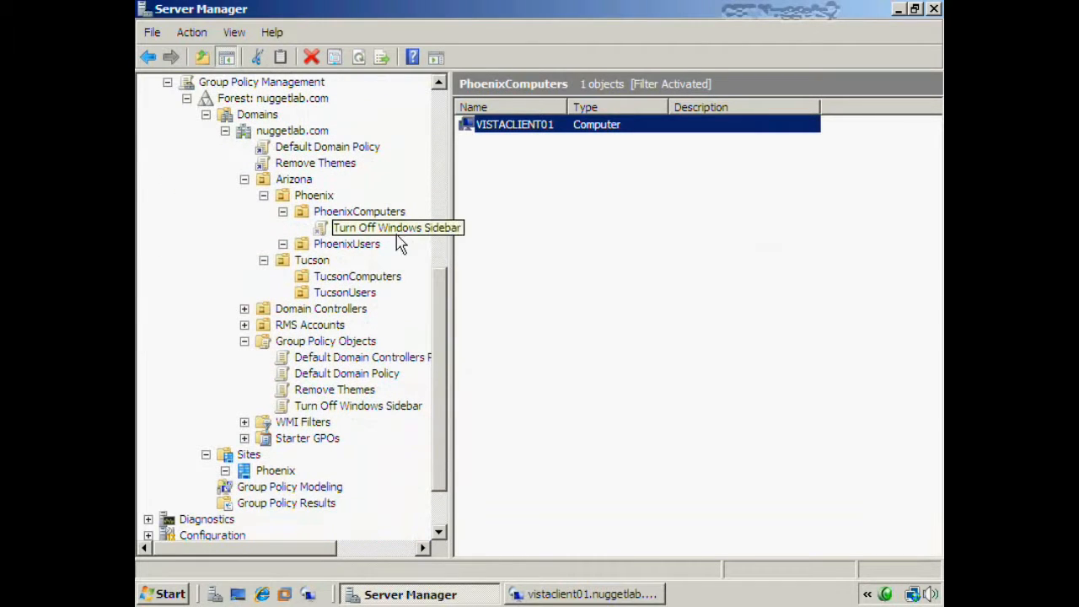
right_click(423, 237)
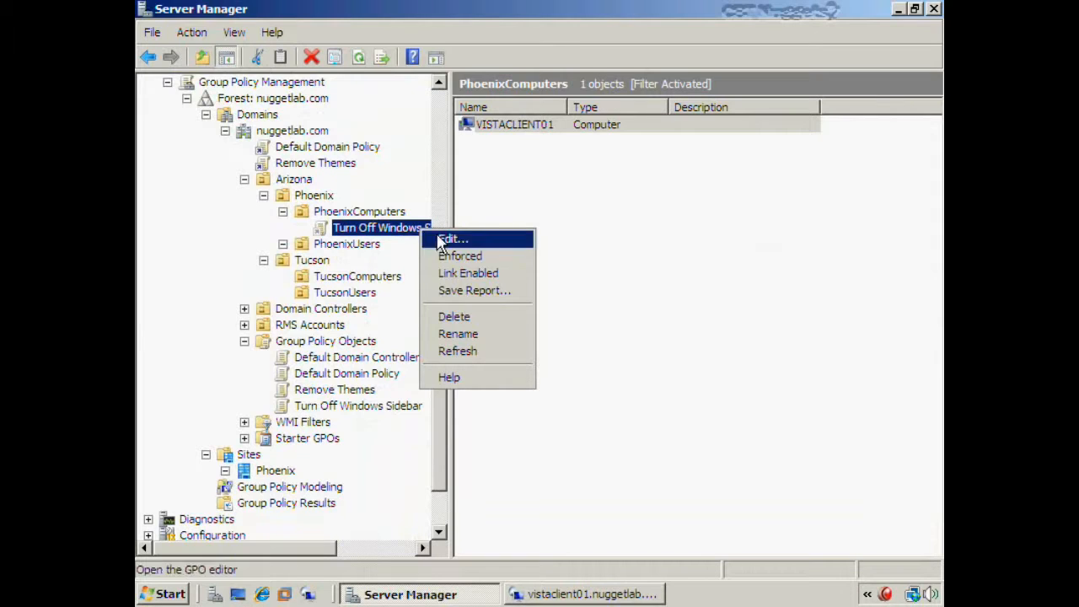
left_click(511, 275)
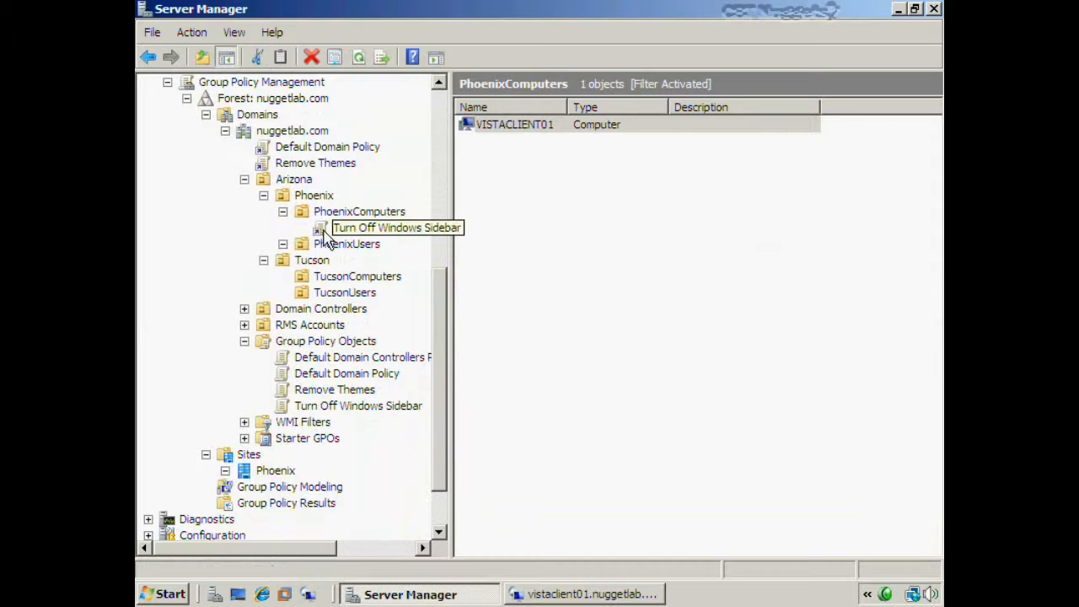
right_click(414, 230)
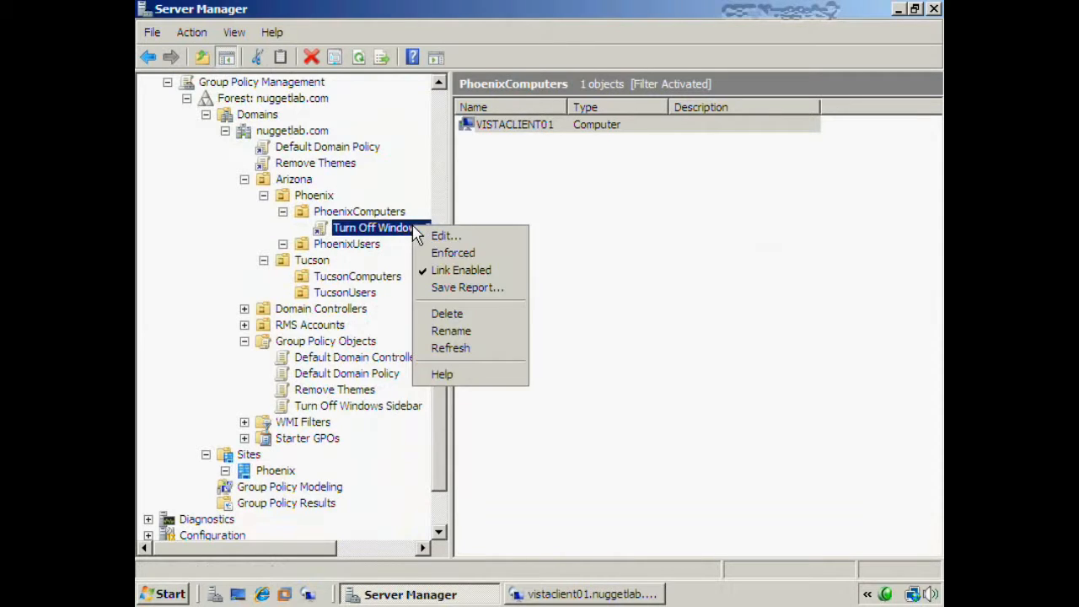
left_click(436, 275)
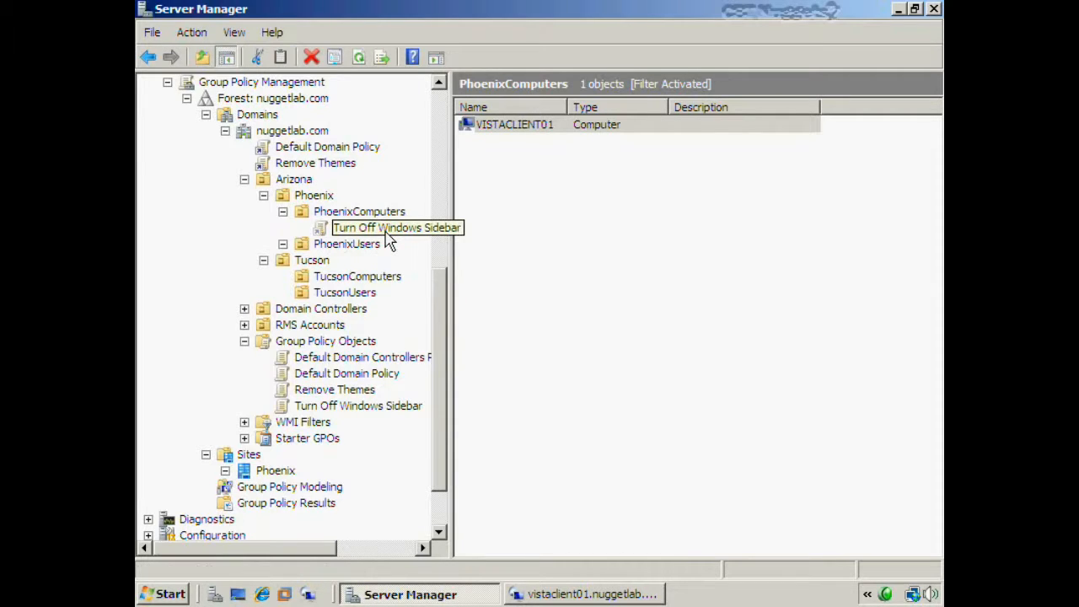
right_click(389, 231)
left_click(447, 276)
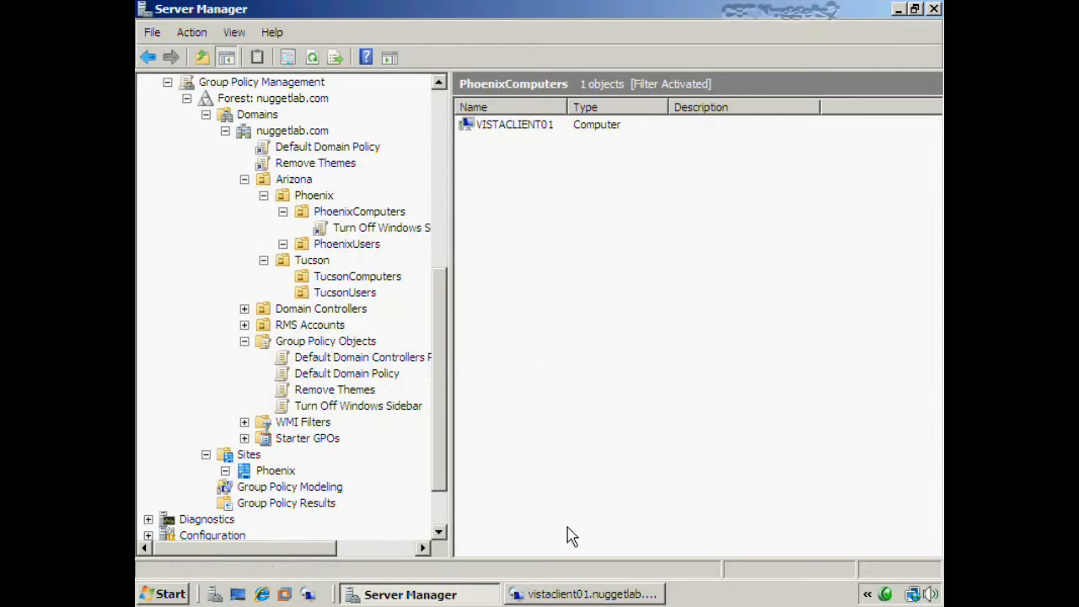
left_click(563, 594)
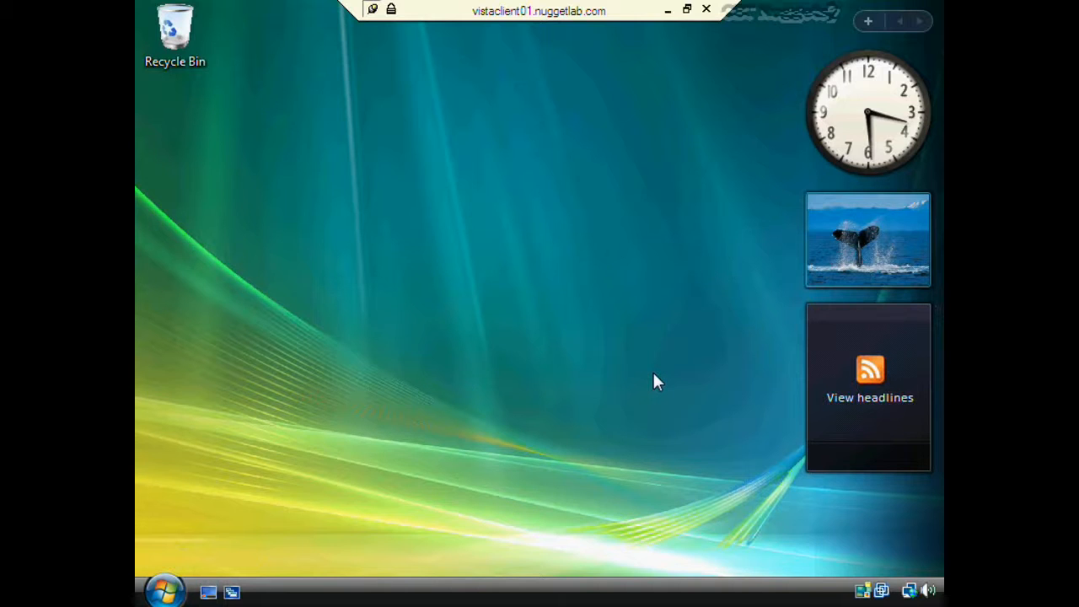
- Run gpupdate /force from Start Search on the Vista client and let it finish
left_click(168, 590)
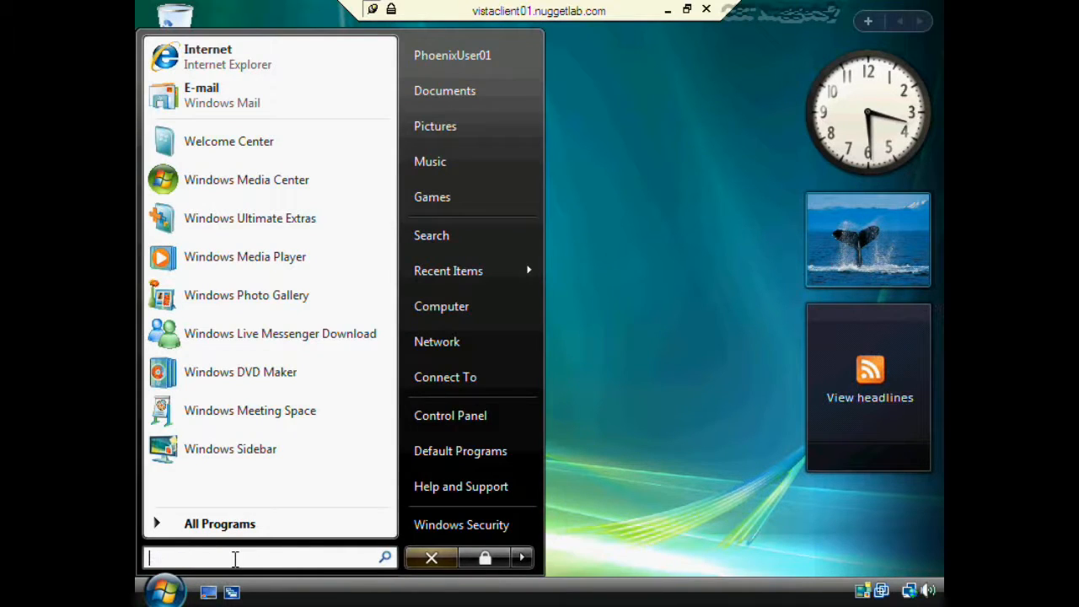
type("gpupda")
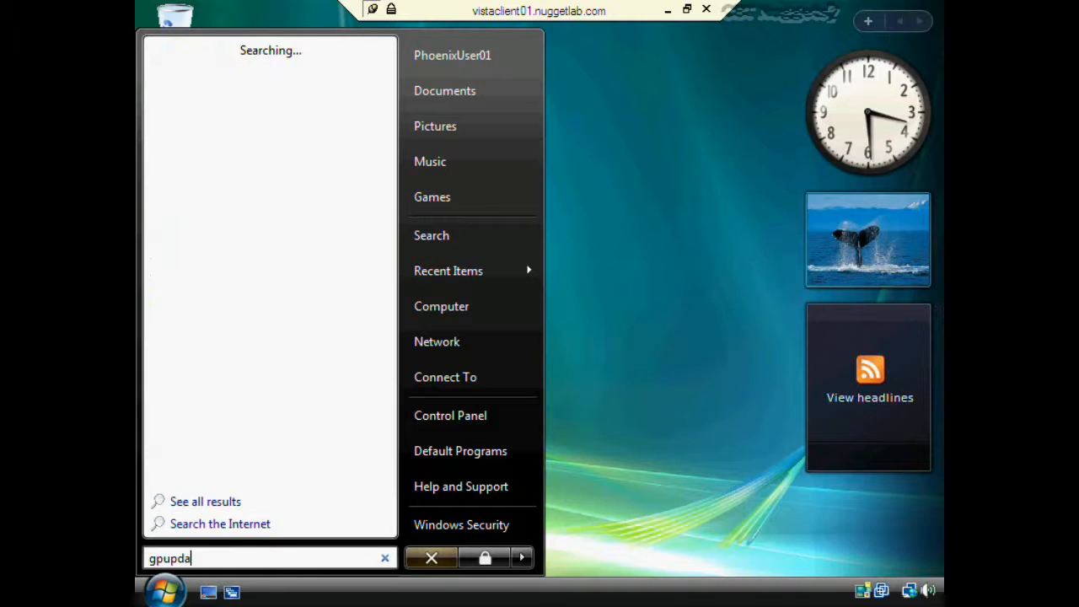
type("te /force")
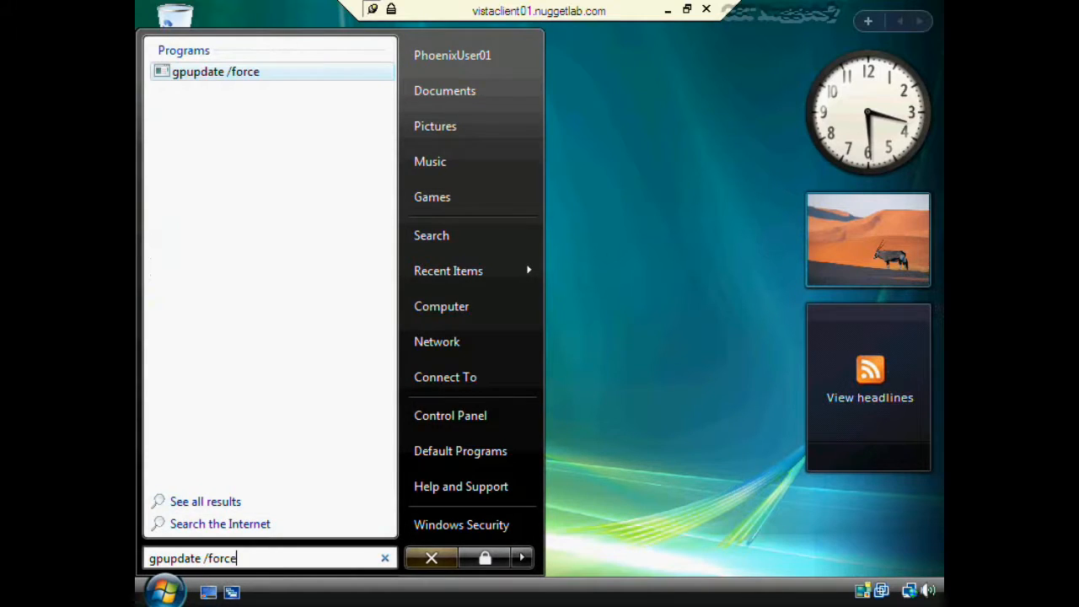
key("Return")
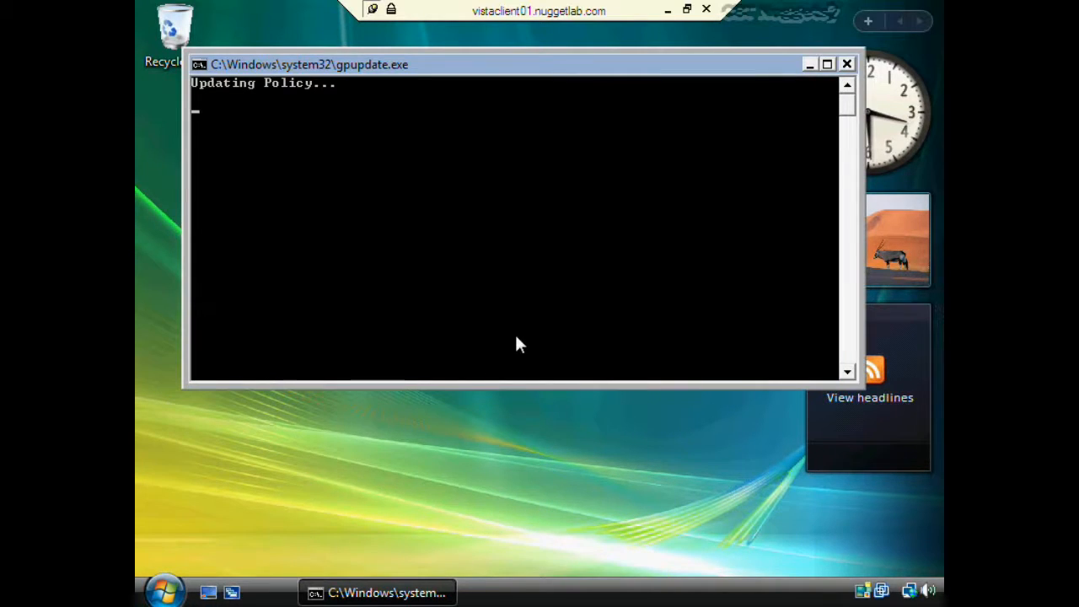
left_click(563, 440)
left_click(555, 384)
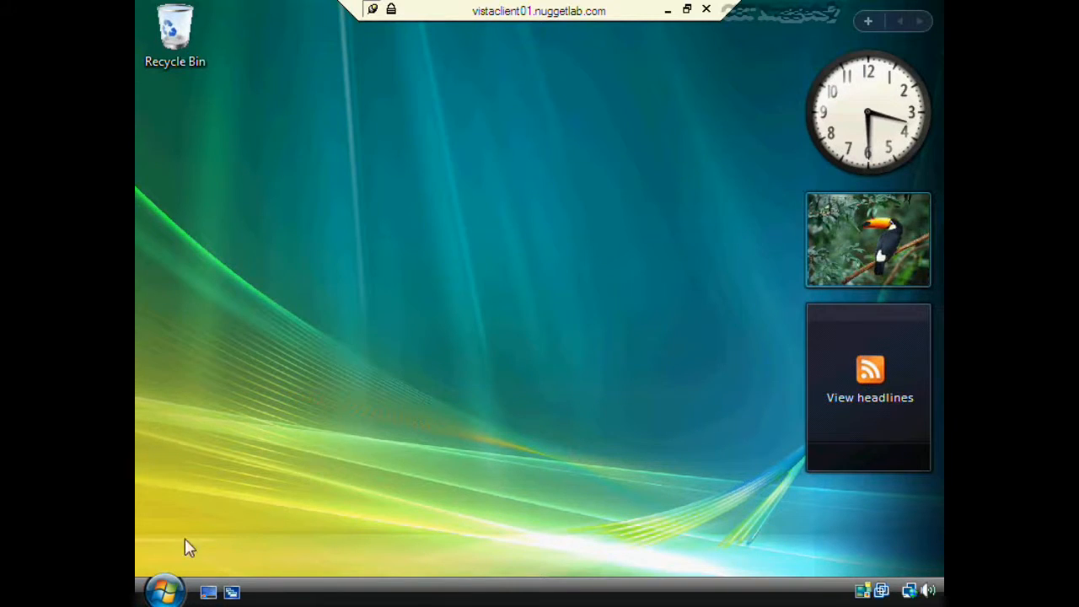
- Restart the Vista client from the Ctrl+Alt+End security screen, minimizing the session meanwhile
left_click(165, 590)
left_click(522, 557)
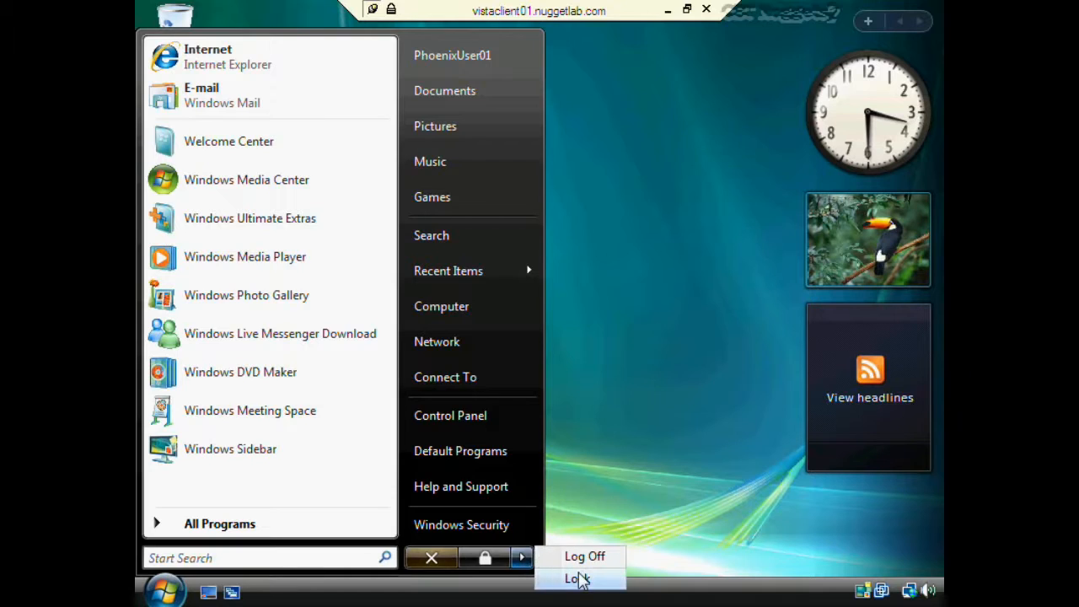
left_click(579, 580)
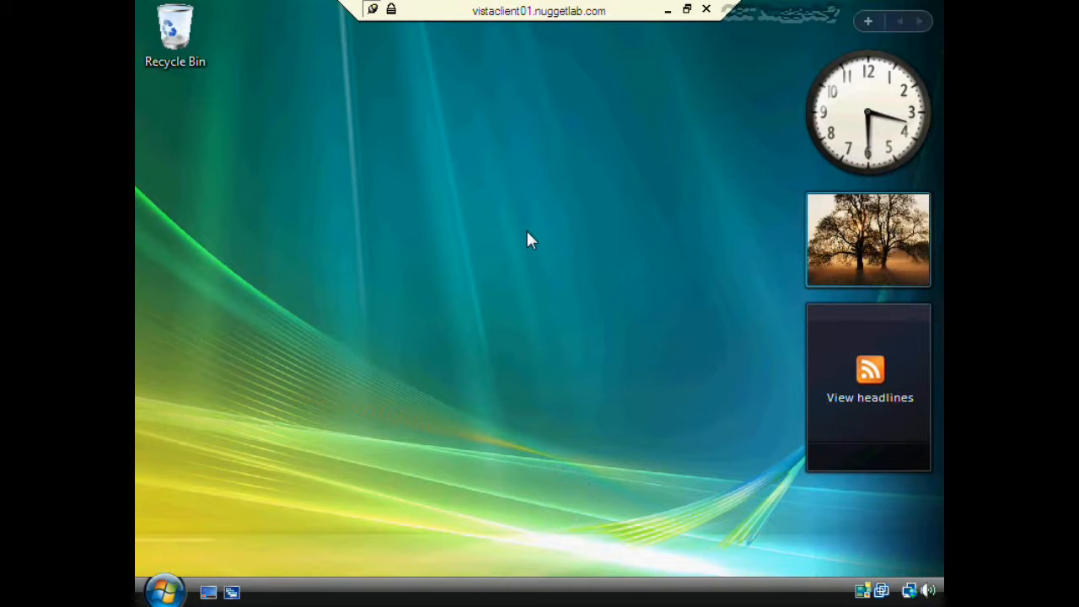
left_click(165, 590)
left_click(523, 558)
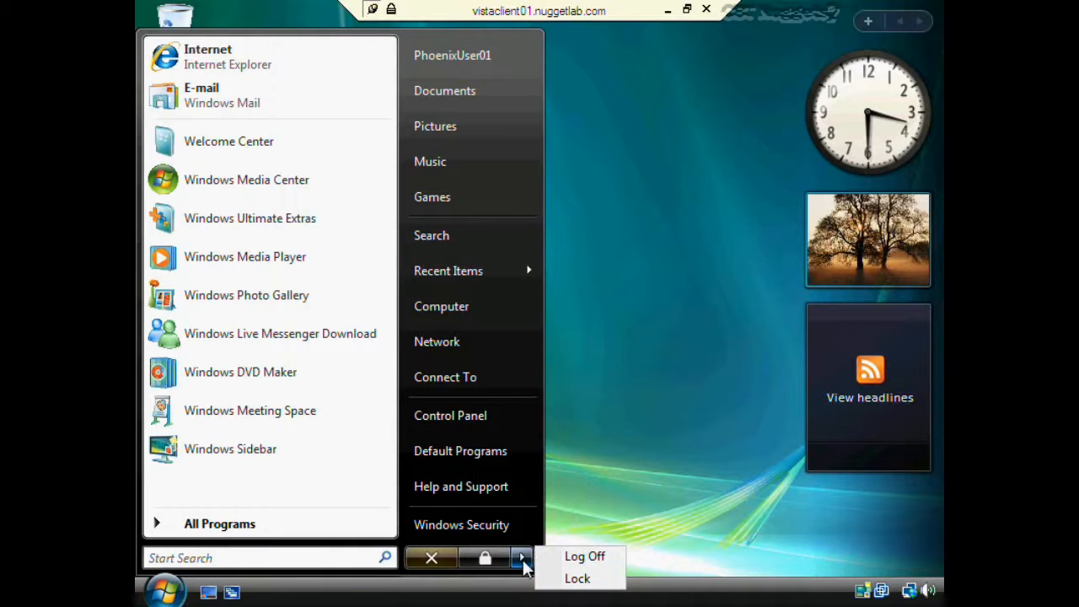
left_click(602, 516)
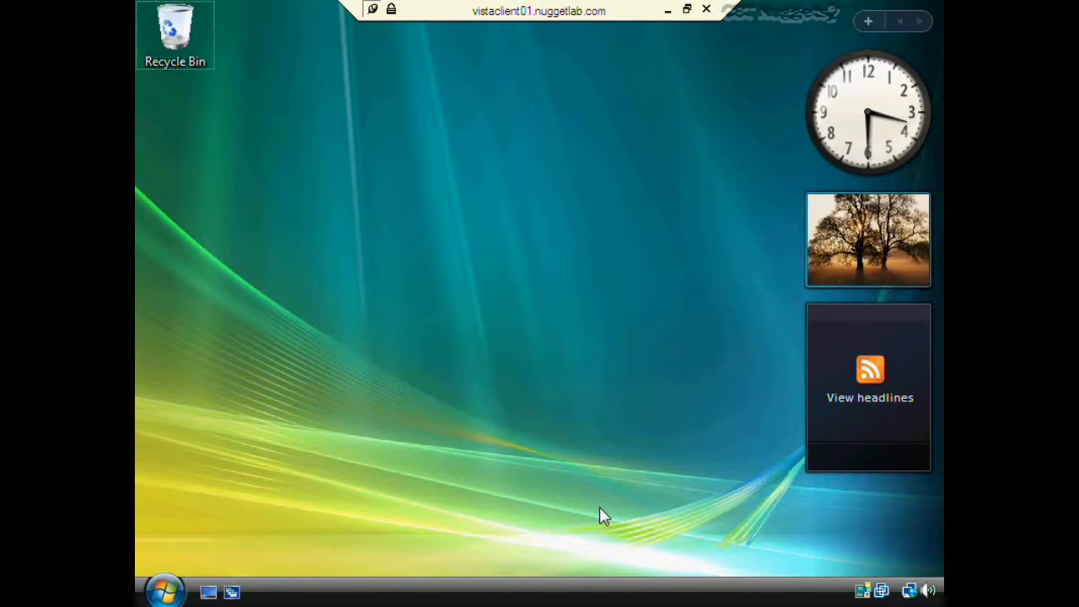
key("ctrl+alt+End")
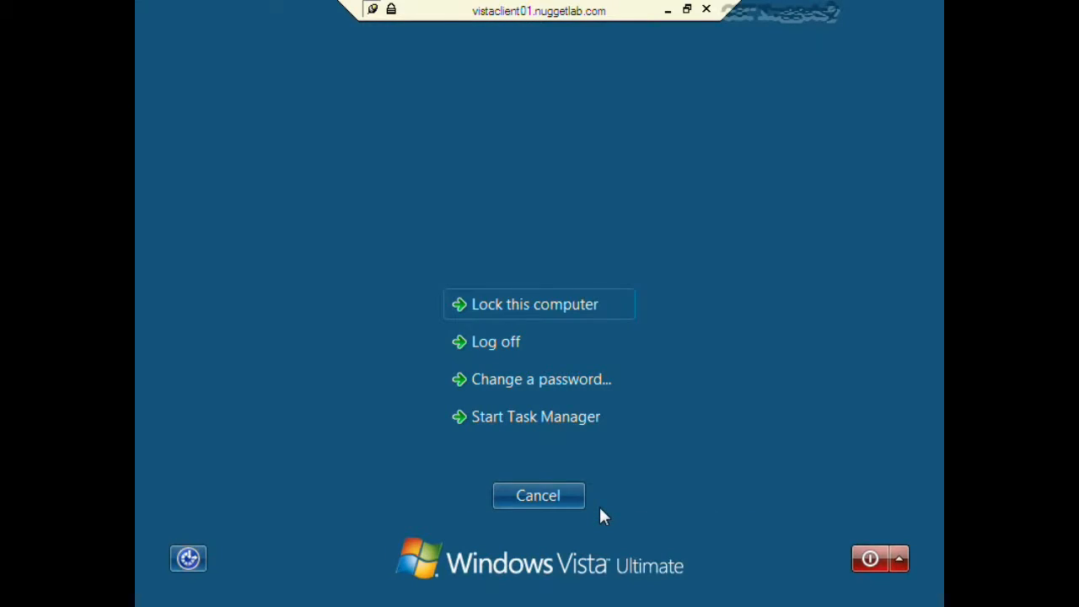
left_click(899, 558)
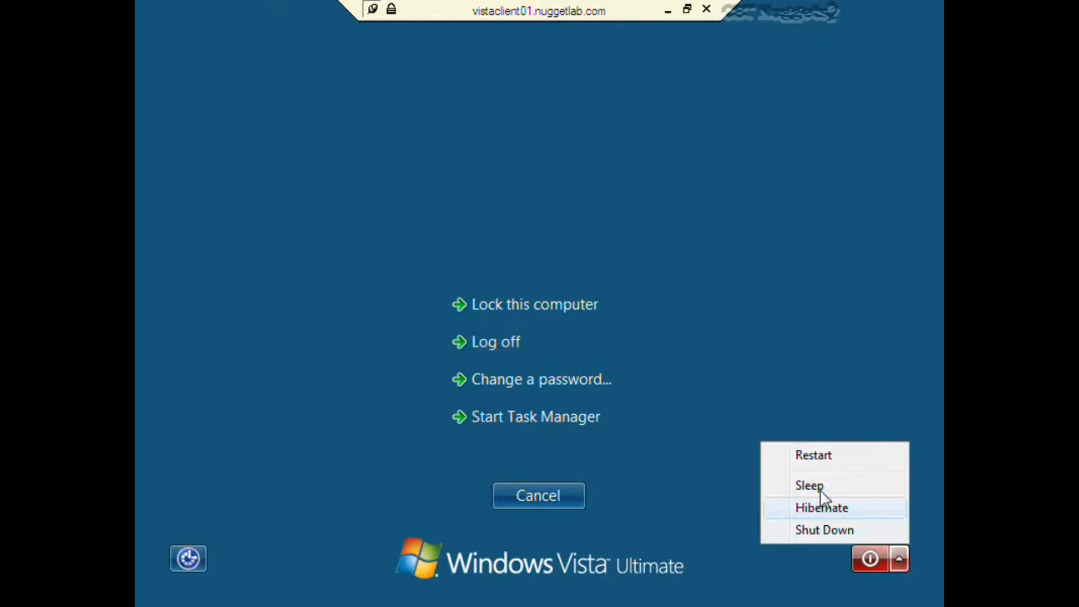
left_click(835, 455)
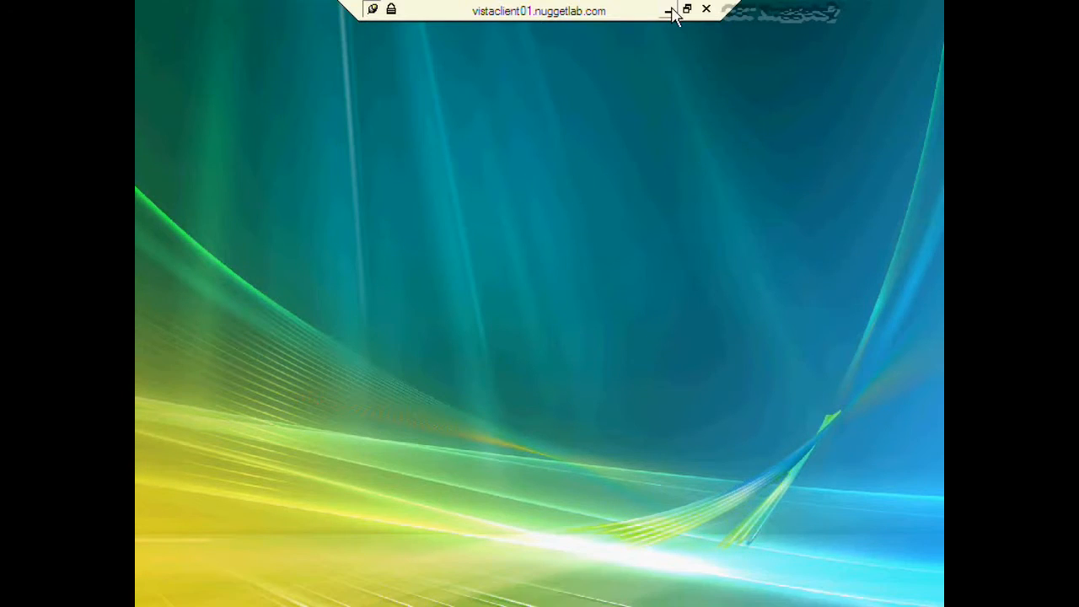
left_click(671, 9)
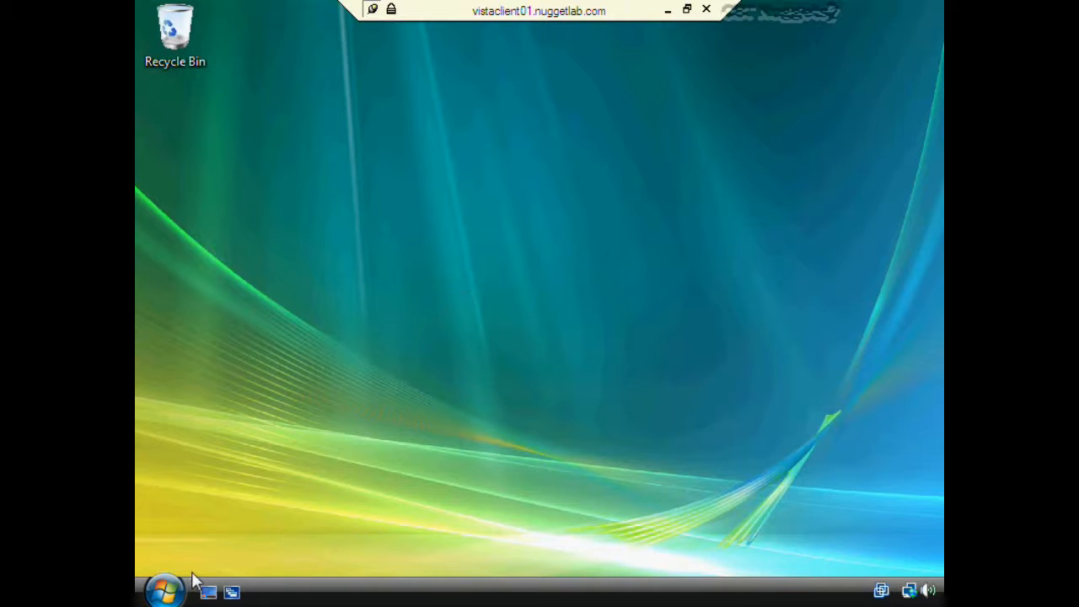
- Launch Windows Sidebar, dismiss its administrator-managed notice, and minimize the Vista session
left_click(164, 592)
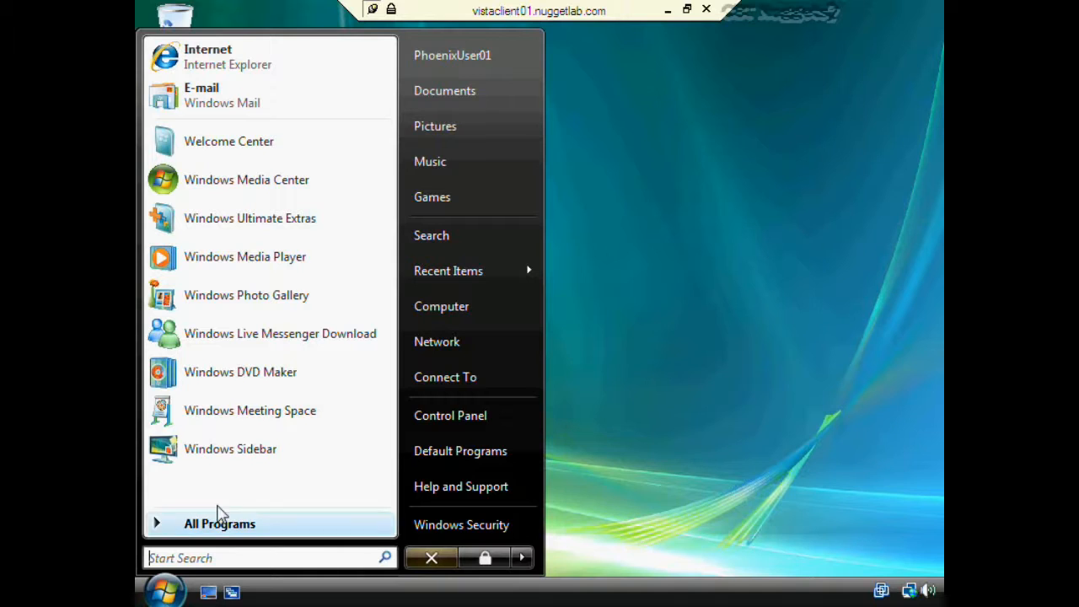
left_click(261, 455)
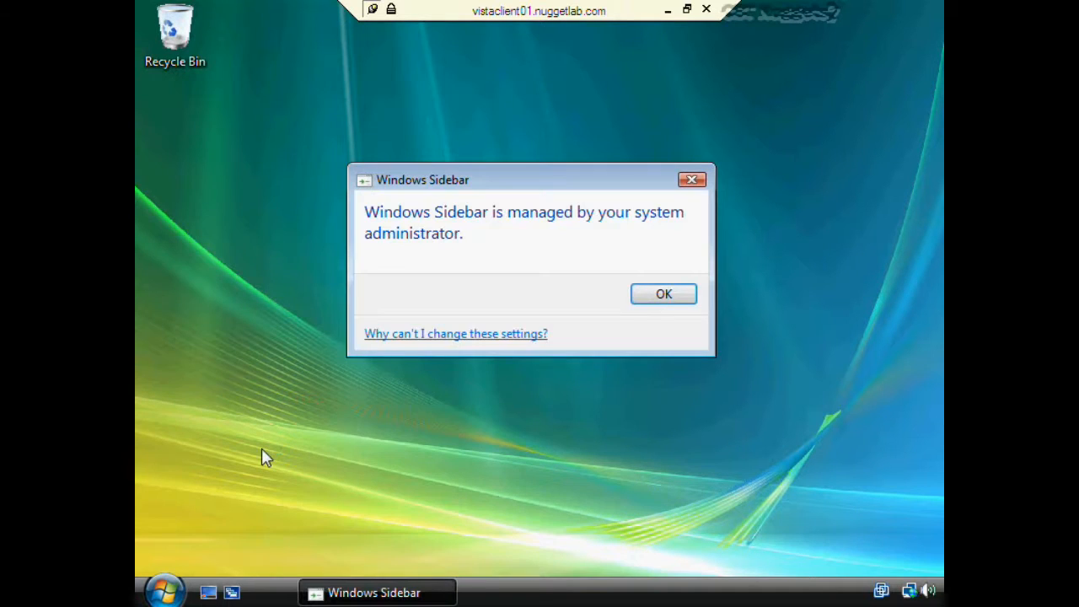
left_click(649, 298)
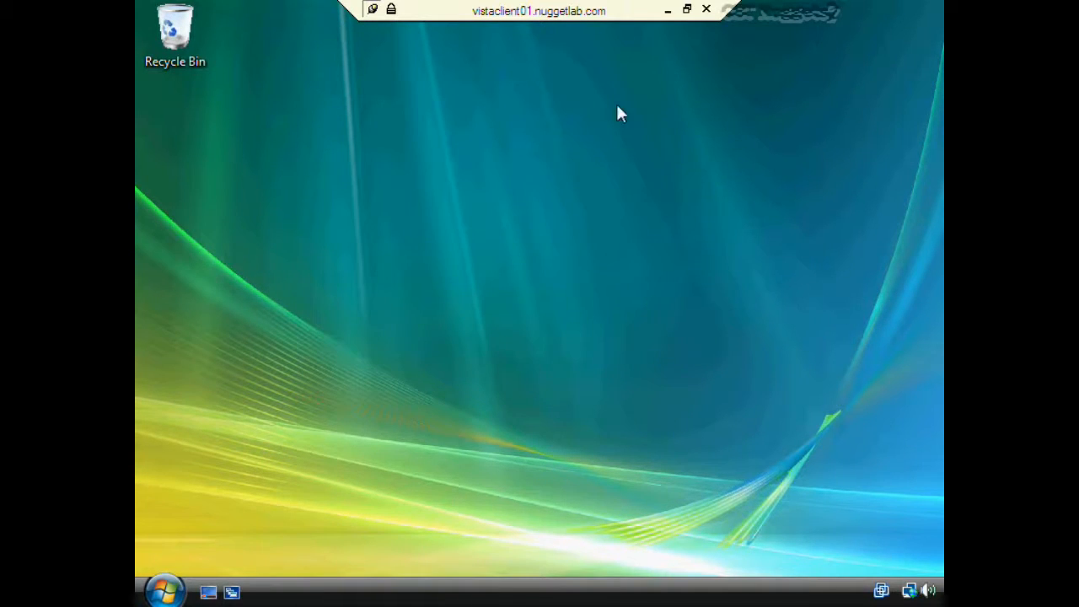
left_click(666, 11)
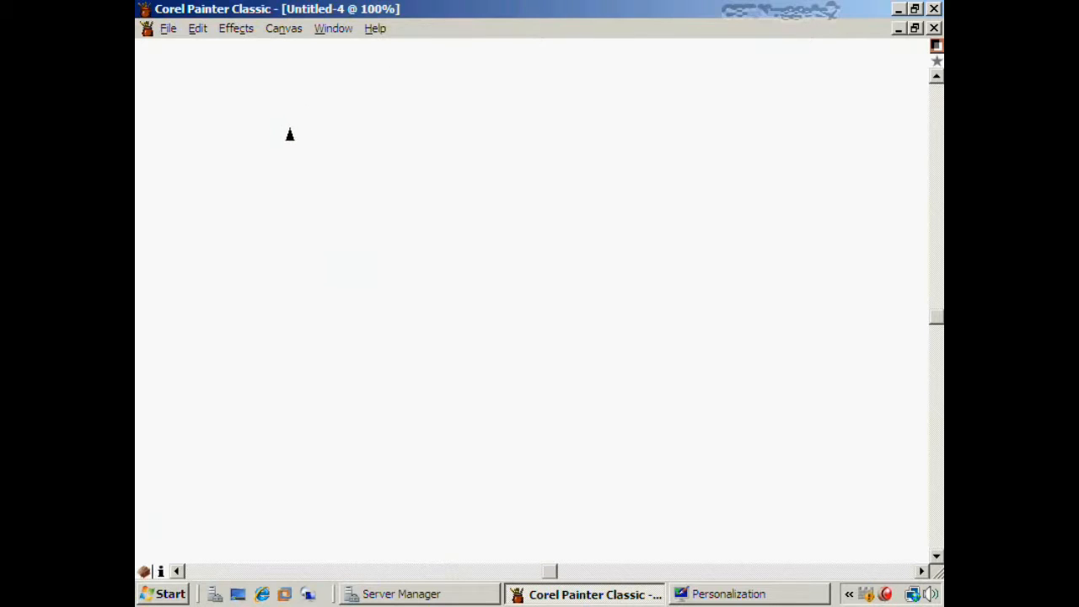
- Draw the PC box and write the labels D1, D2, OU1, OU2 beside it
mouse_move(286, 103)
left_mouse_down()
mouse_move(284, 186)
mouse_move(335, 199)
mouse_move(337, 128)
mouse_move(287, 96)
mouse_move(300, 74)
mouse_move(322, 81)
left_mouse_up()
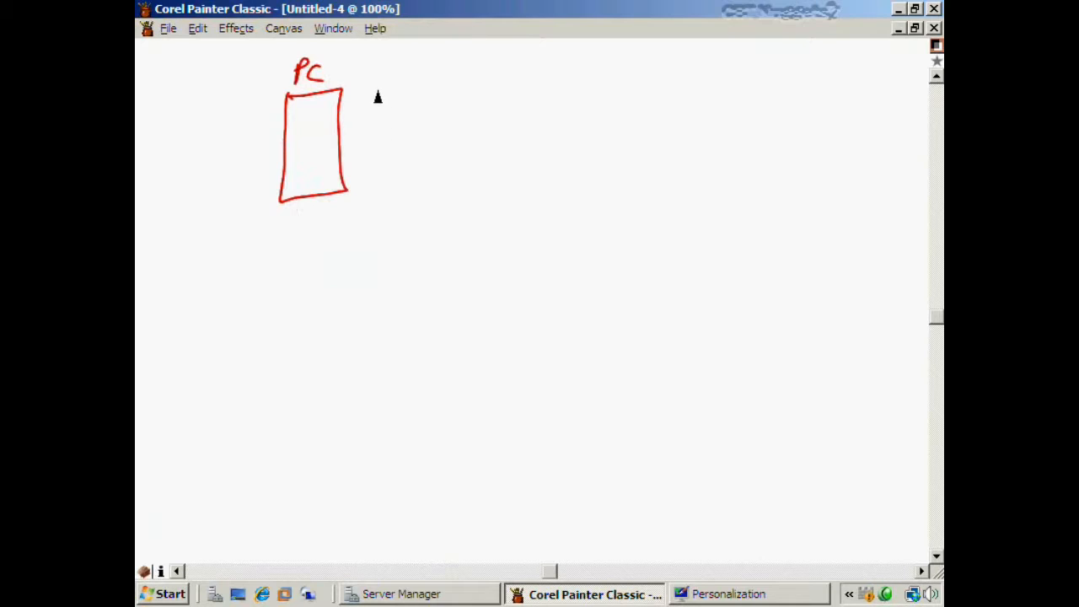
mouse_move(376, 87)
left_mouse_down()
mouse_move(368, 110)
mouse_move(416, 110)
mouse_move(366, 160)
mouse_move(400, 159)
mouse_move(400, 149)
mouse_move(413, 157)
left_mouse_up()
key("ctrl+z")
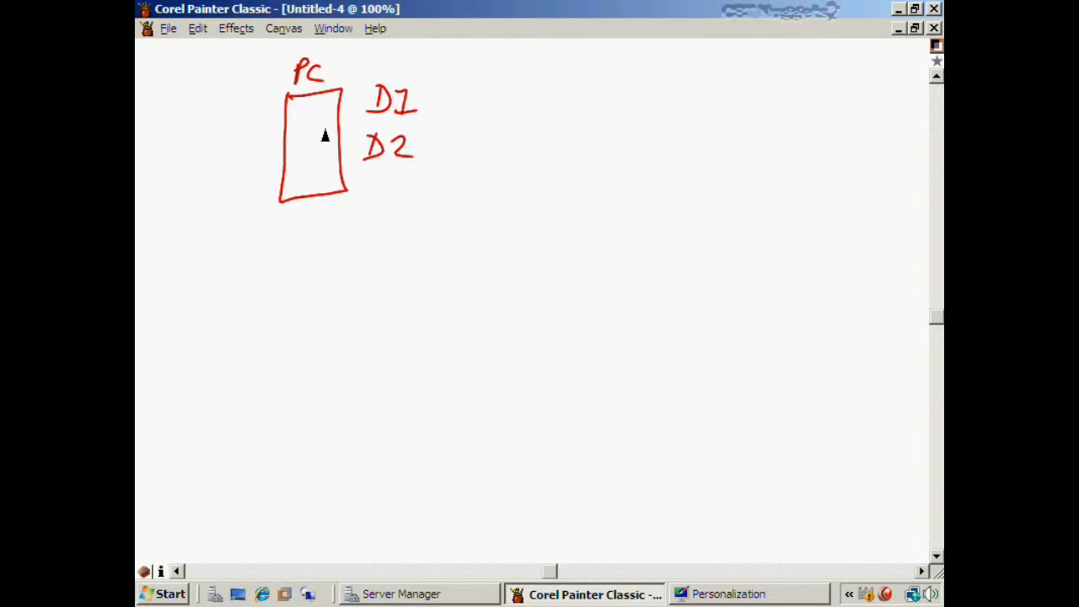
mouse_move(377, 178)
left_mouse_down()
mouse_move(378, 195)
mouse_move(377, 179)
mouse_move(422, 193)
mouse_move(378, 223)
mouse_move(430, 227)
left_mouse_up()
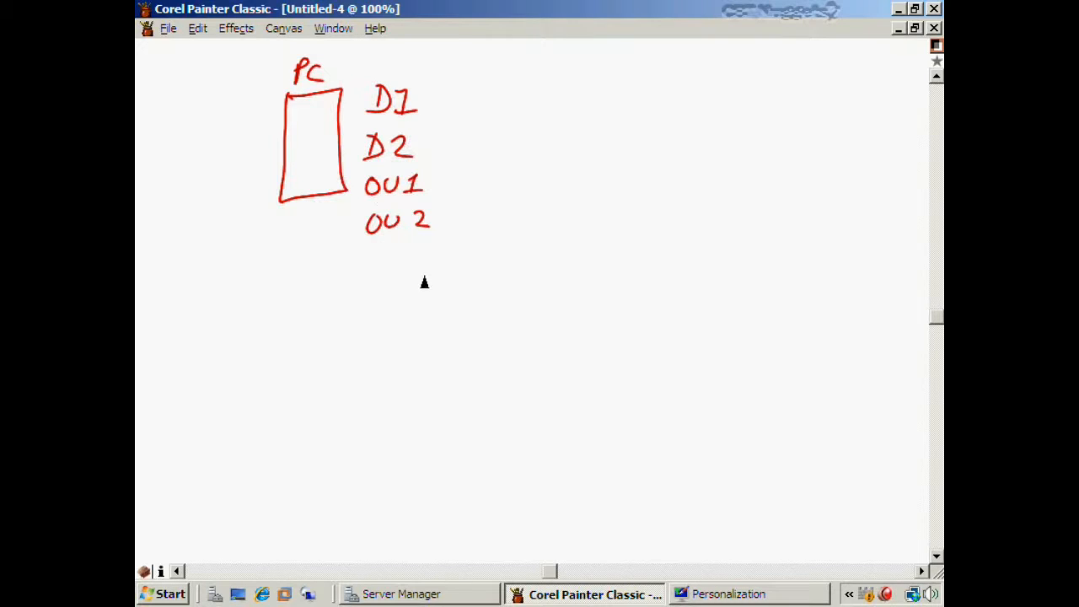
- Draw a total line, write 4 POLICIES beneath it, and start a stick-figure user
left_click_drag(353, 251, 478, 248)
mouse_move(375, 271)
left_mouse_down()
mouse_move(389, 289)
mouse_move(384, 308)
mouse_move(408, 288)
left_mouse_up()
left_click_drag(425, 283, 426, 282)
mouse_move(435, 278)
left_mouse_down()
mouse_move(442, 294)
mouse_move(467, 295)
left_mouse_up()
mouse_move(476, 281)
left_mouse_down()
mouse_move(474, 296)
mouse_move(504, 295)
left_mouse_up()
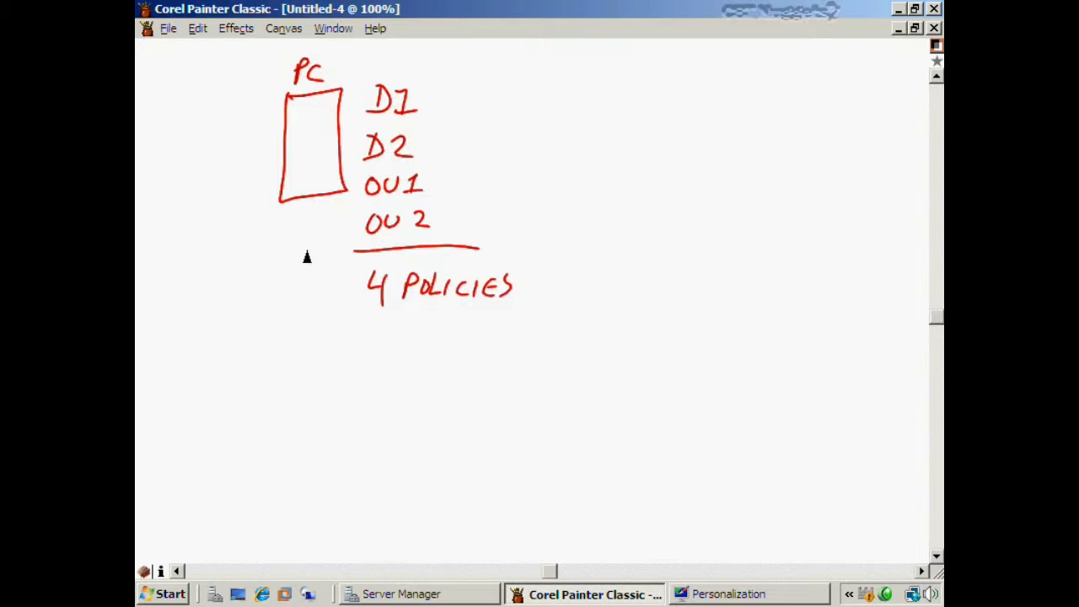
mouse_move(305, 360)
left_mouse_down()
mouse_move(317, 384)
mouse_move(306, 358)
mouse_move(301, 409)
left_mouse_up()
mouse_move(293, 394)
left_mouse_down()
mouse_move(312, 393)
mouse_move(307, 423)
mouse_move(285, 427)
left_mouse_up()
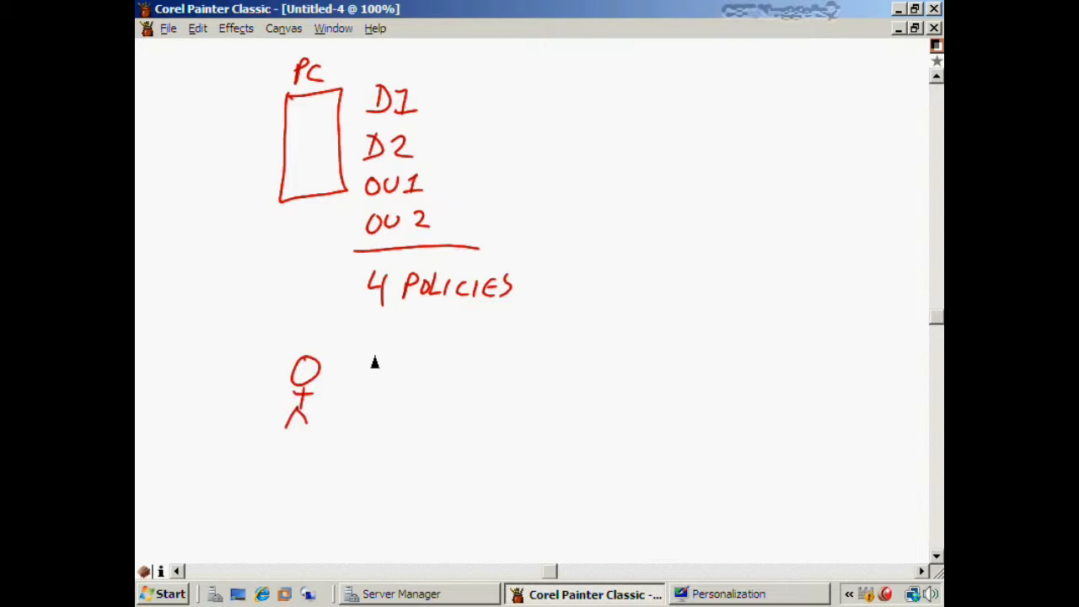
- Handwrite D1, D2, OU1 and OU2 beside the stick figure, with a total line beneath
left_click_drag(368, 352, 369, 381)
mouse_move(364, 352)
left_mouse_down()
mouse_move(380, 362)
mouse_move(363, 381)
left_mouse_up()
mouse_move(389, 361)
left_mouse_down()
mouse_move(396, 354)
mouse_move(401, 379)
mouse_move(363, 422)
mouse_move(413, 419)
left_mouse_up()
left_click_drag(364, 445, 364, 441)
left_click_drag(376, 441, 399, 459)
mouse_move(393, 459)
left_mouse_down()
mouse_move(409, 458)
mouse_move(371, 495)
mouse_move(367, 480)
left_mouse_up()
mouse_move(376, 480)
left_mouse_down()
mouse_move(383, 498)
mouse_move(392, 480)
left_mouse_up()
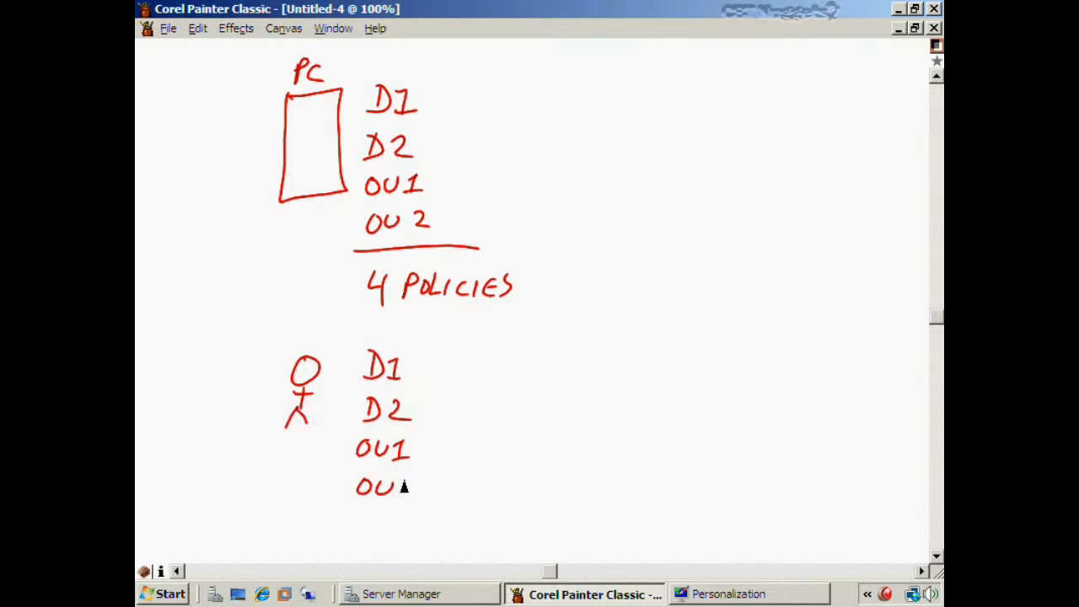
left_click_drag(404, 482, 418, 497)
left_click_drag(344, 509, 444, 497)
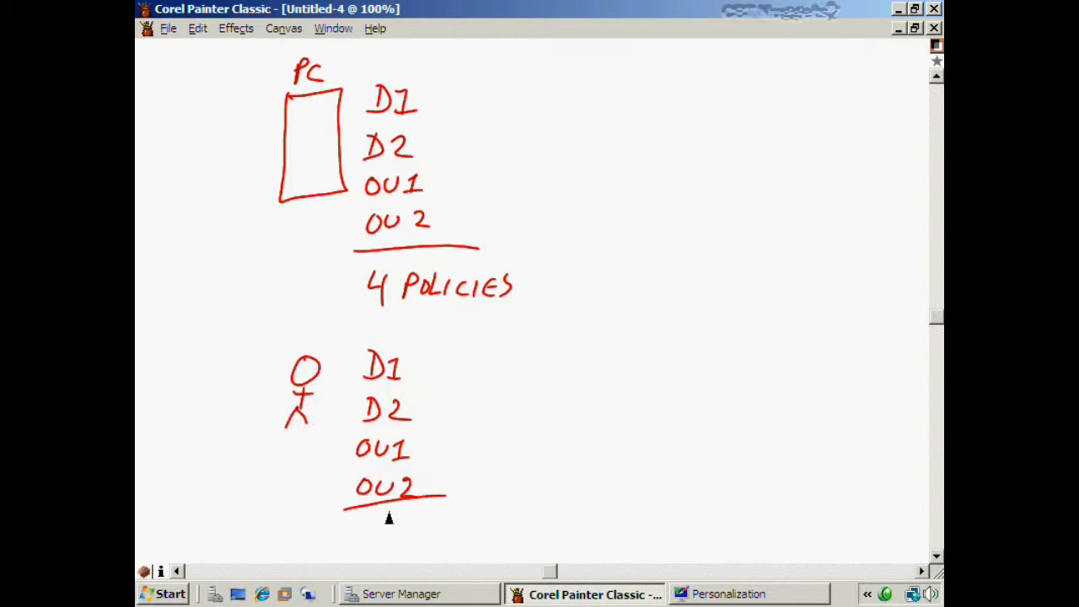
mouse_move(369, 512)
left_mouse_down()
mouse_move(371, 524)
mouse_move(402, 527)
mouse_move(405, 515)
mouse_move(494, 515)
mouse_move(477, 532)
left_mouse_up()
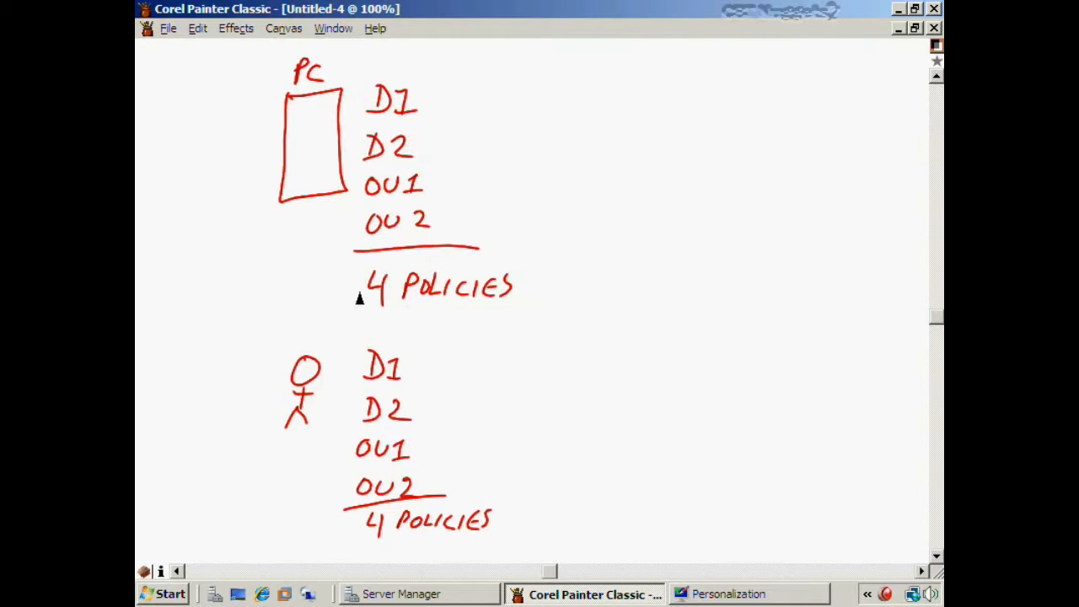
- Underline both 4 POLICIES totals, then underline the Loopback Processing title in LoopBack.RIF
left_click_drag(378, 318, 546, 309)
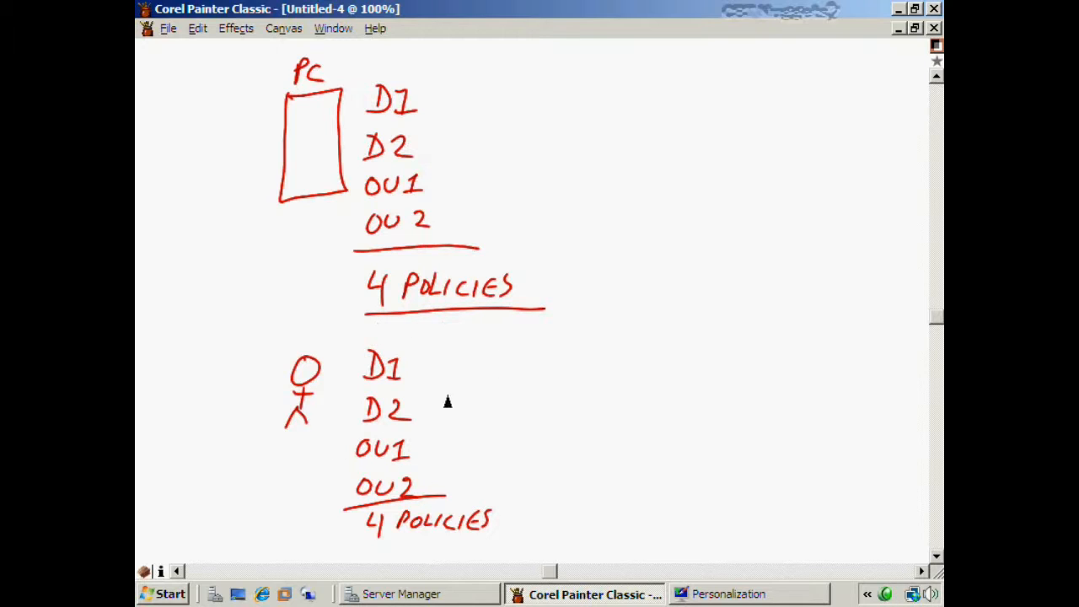
left_click_drag(371, 545, 490, 538)
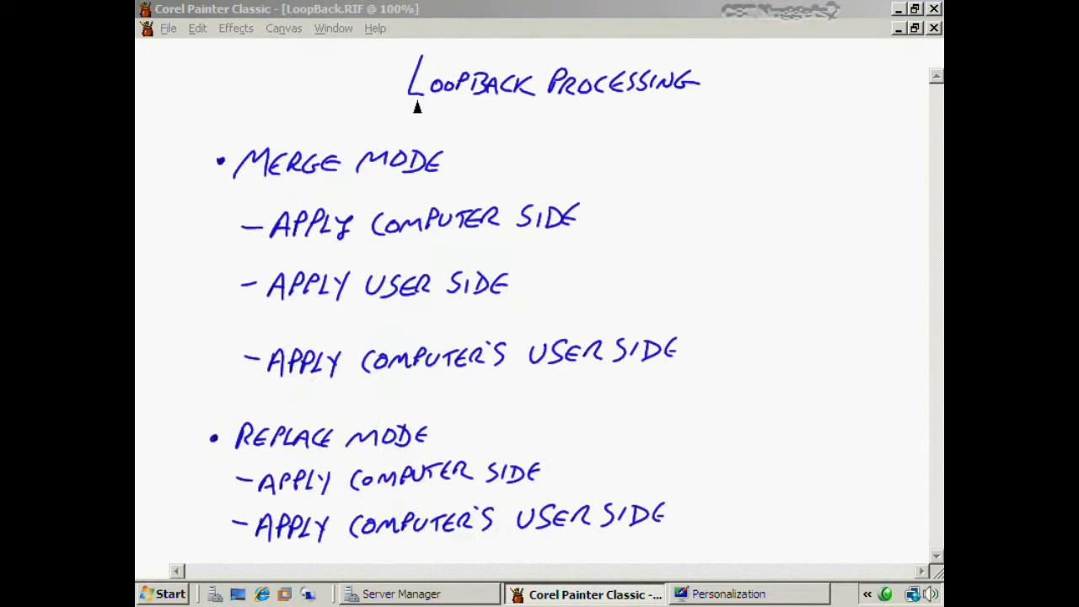
left_click_drag(413, 99, 687, 102)
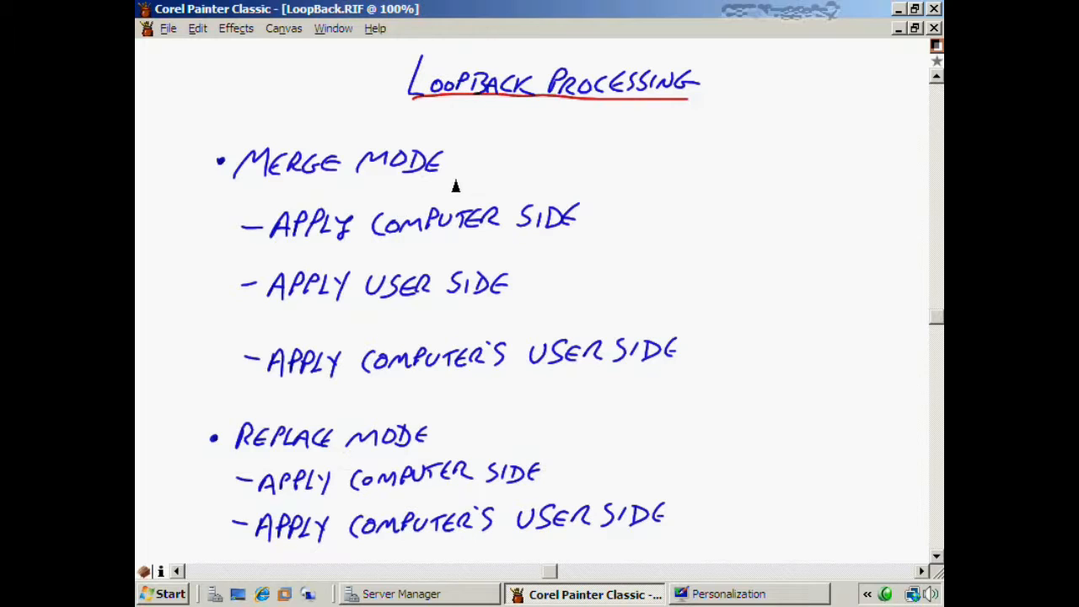
- Tick MERGE MODE and APPLY COMPUTER SIDE in red, glancing at the PC sketch
left_click_drag(452, 163, 493, 147)
left_click_drag(586, 217, 612, 204)
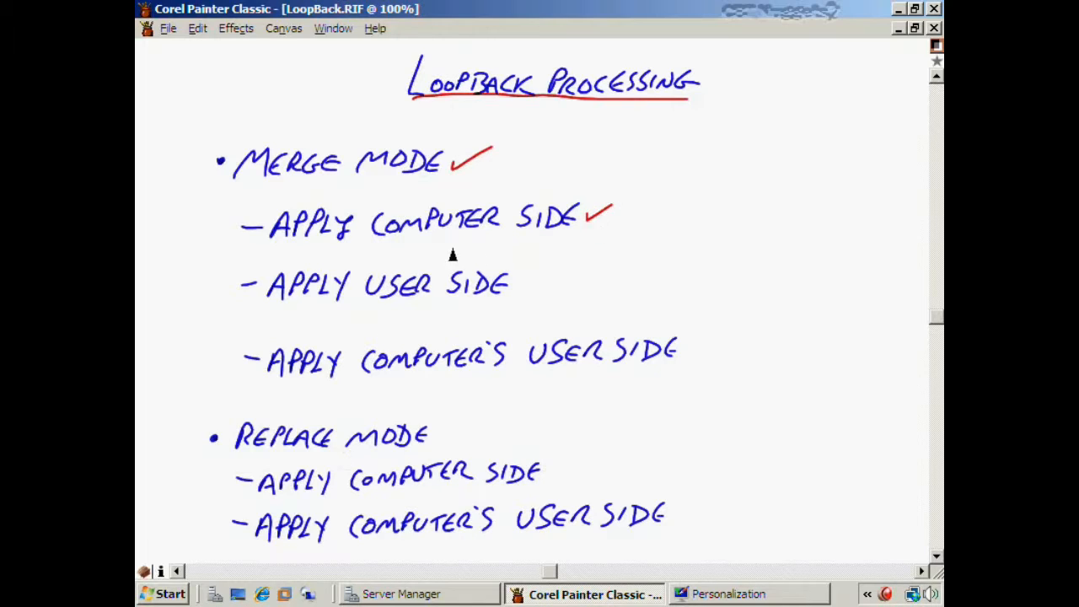
key("ctrl+Tab")
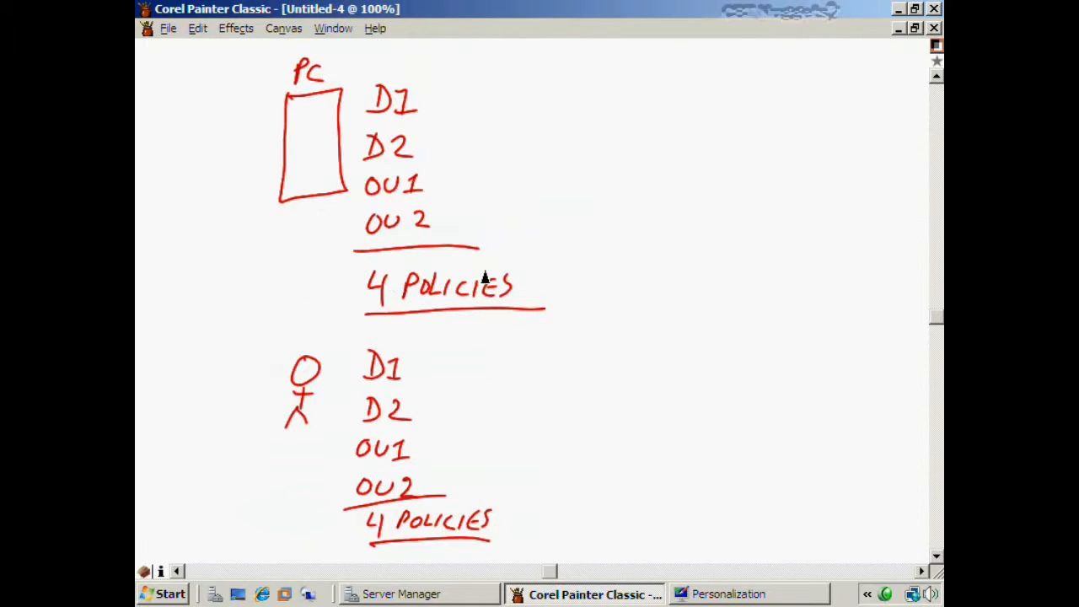
key("ctrl+Tab")
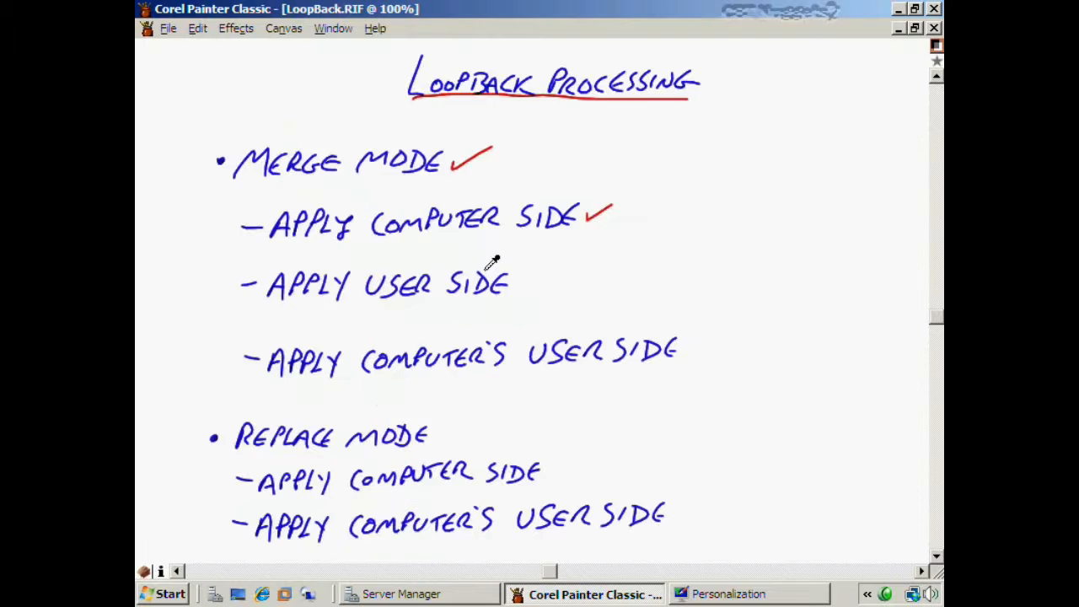
- Tick APPLY USER SIDE and underline COMPUTER'S and USER SIDE on the last line
left_click_drag(515, 287, 546, 271)
key("ctrl+Tab")
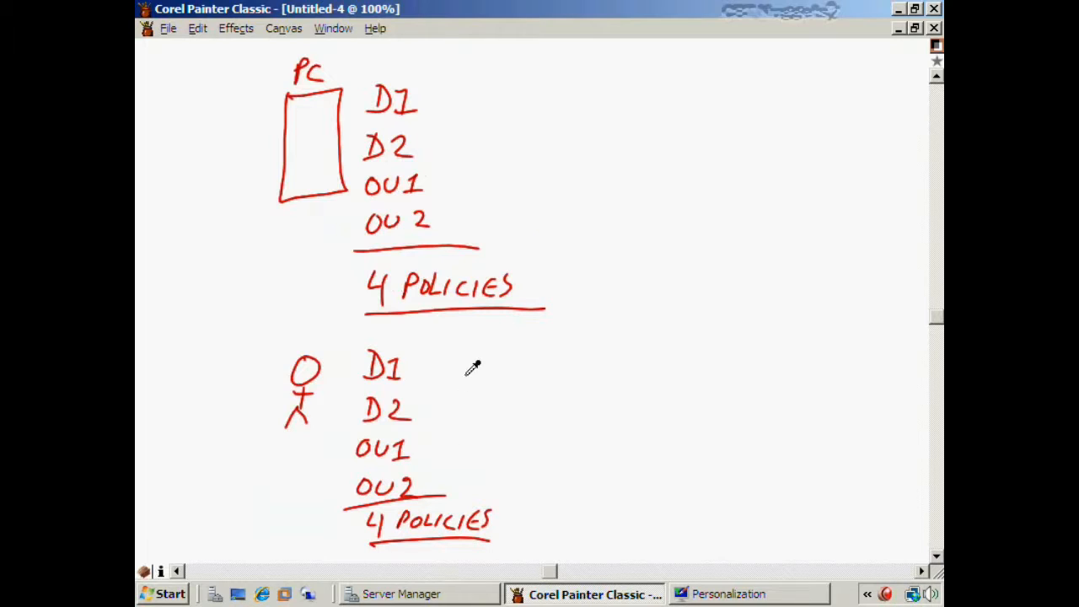
key("ctrl+Tab")
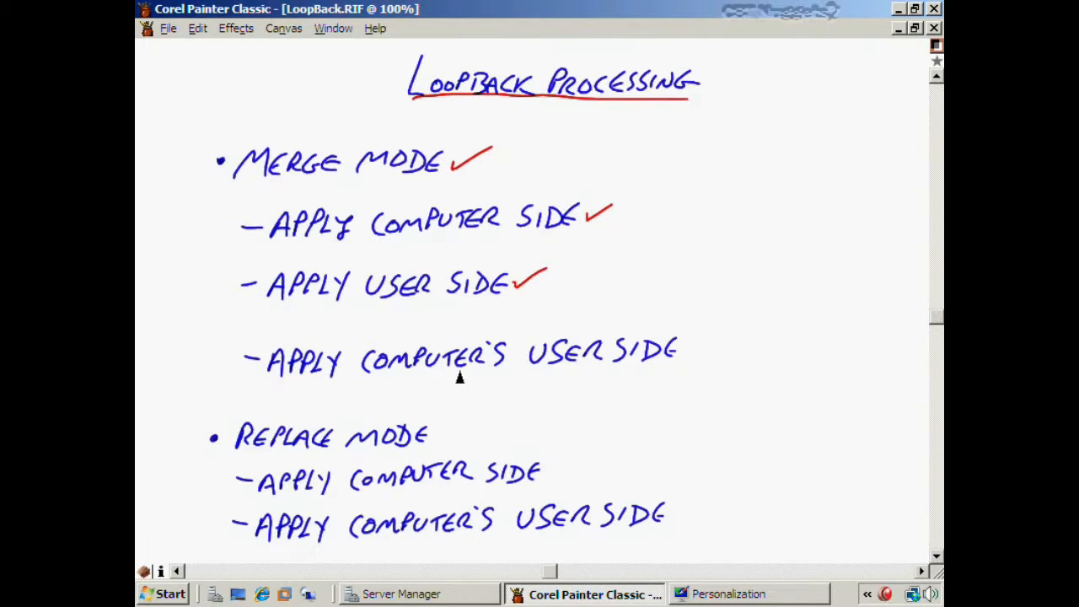
mouse_move(381, 390)
left_mouse_down()
mouse_move(698, 371)
mouse_move(727, 330)
left_mouse_up()
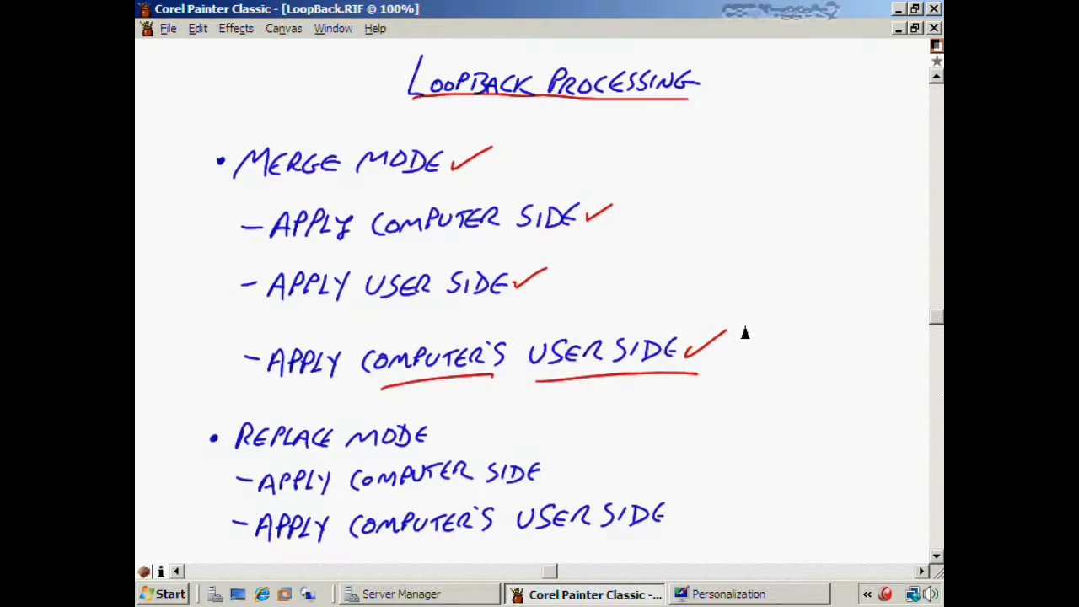
- On Untitled-4, write OU3(USER) right of D1, add an arrow to the PC and a user figure inside
key("ctrl+Tab")
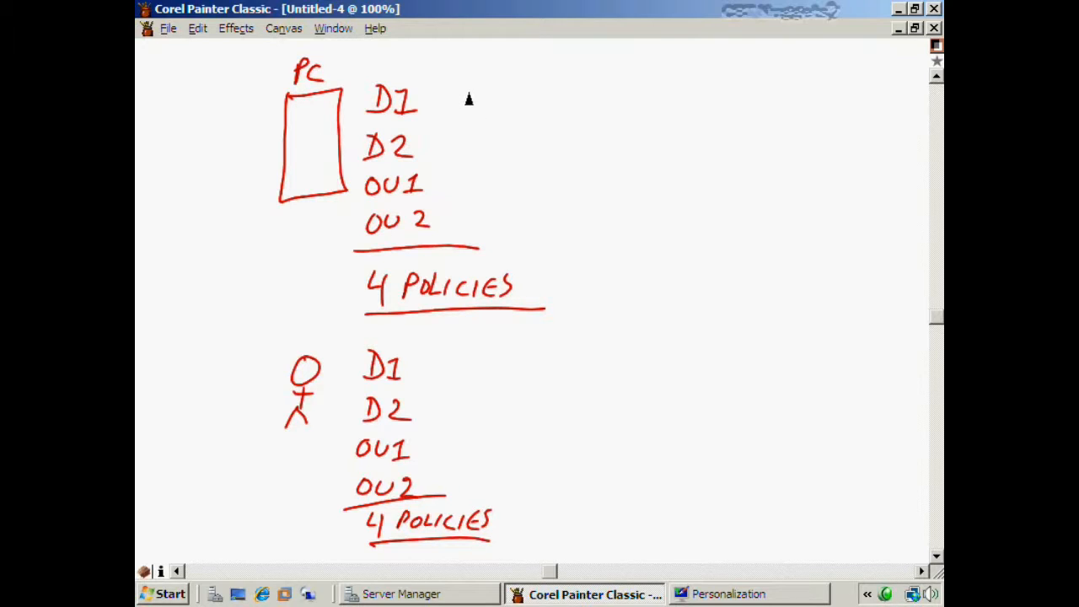
mouse_move(471, 86)
left_mouse_down()
mouse_move(480, 92)
mouse_move(472, 86)
left_mouse_up()
mouse_move(488, 86)
left_mouse_down()
mouse_move(502, 86)
mouse_move(504, 110)
left_mouse_up()
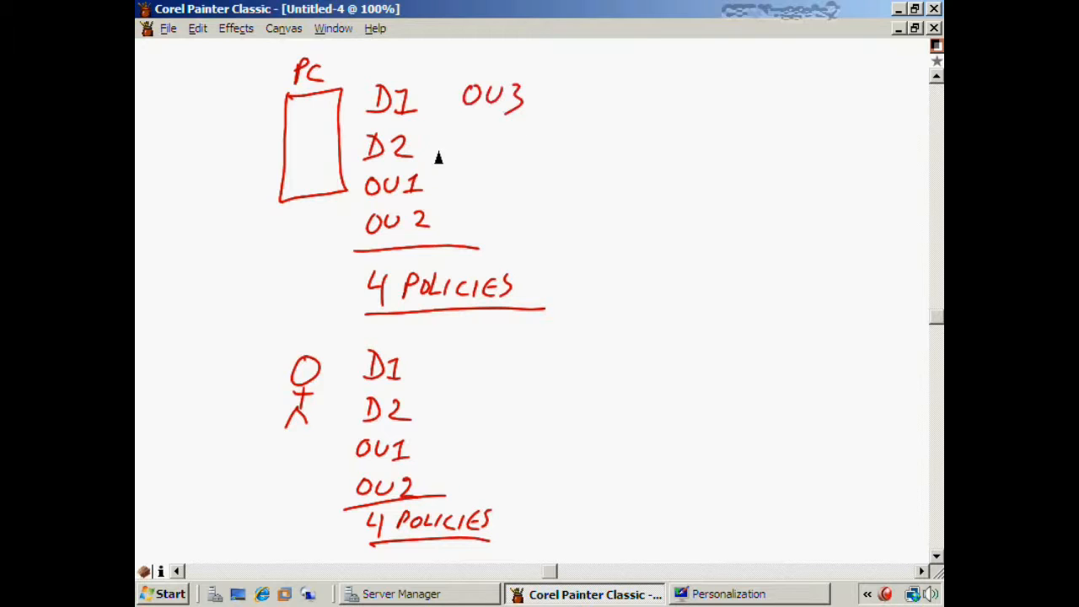
mouse_move(544, 88)
left_mouse_down()
mouse_move(614, 101)
mouse_move(630, 119)
mouse_move(540, 121)
left_mouse_up()
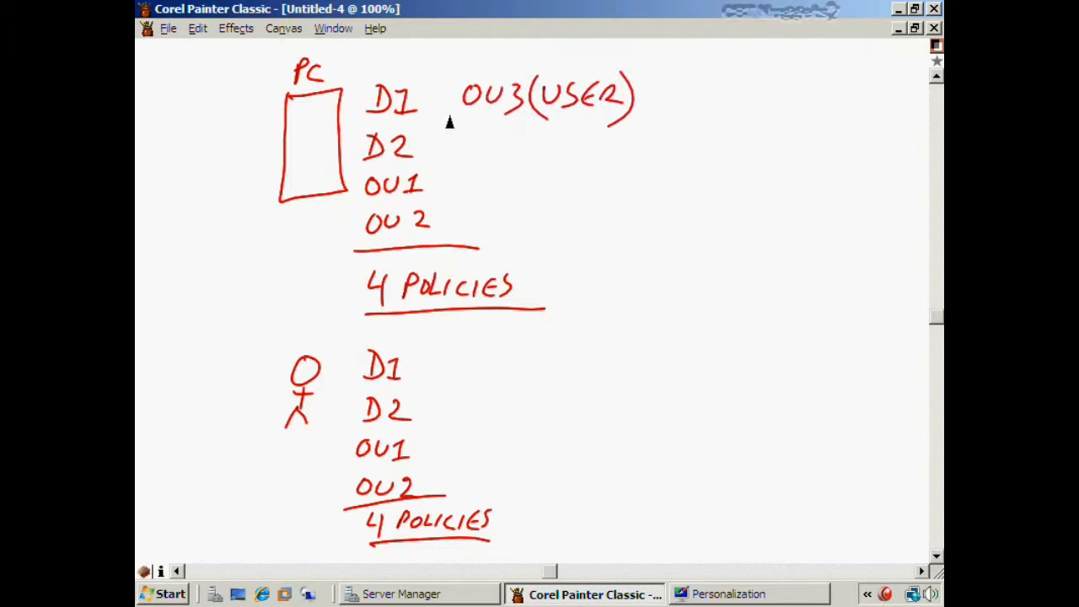
mouse_move(467, 84)
left_mouse_down()
mouse_move(435, 75)
mouse_move(337, 82)
mouse_move(354, 85)
left_mouse_up()
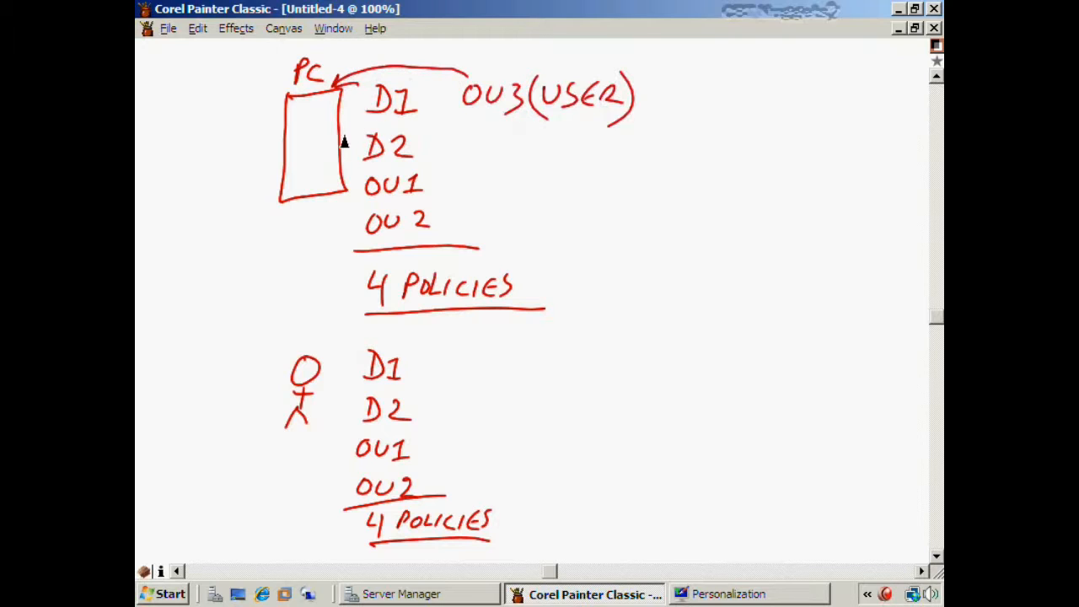
mouse_move(306, 121)
left_mouse_down()
mouse_move(309, 163)
mouse_move(293, 194)
left_mouse_up()
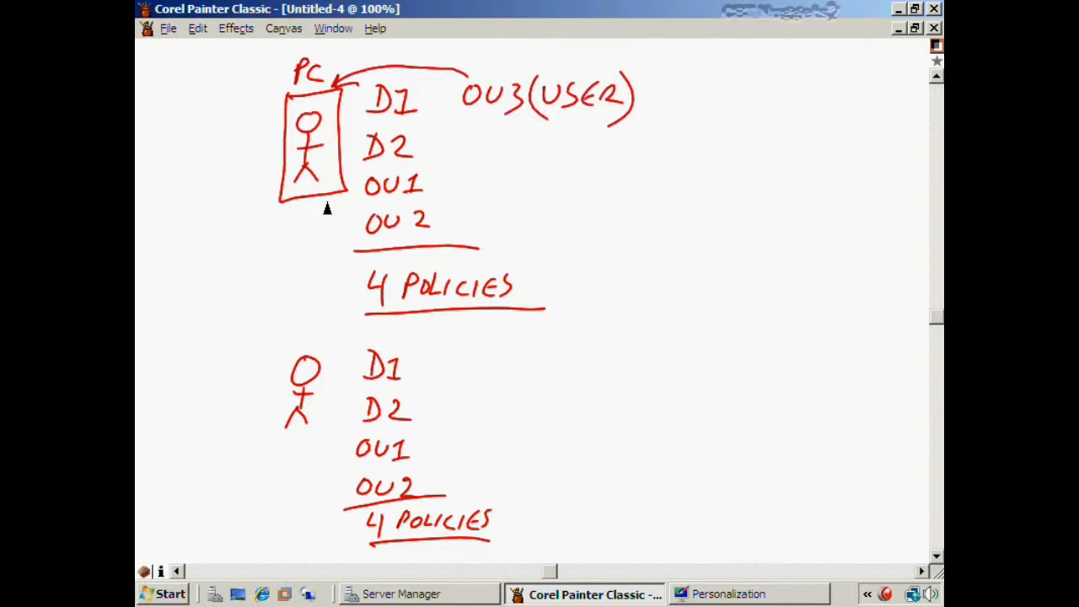
- Write WEB FARM and KIOSK right of OU3(USER), undoing a stray stroke across 4 POLICIES
left_click(545, 9)
mouse_move(635, 144)
left_mouse_down()
mouse_move(696, 149)
mouse_move(710, 166)
mouse_move(713, 154)
mouse_move(799, 167)
left_mouse_up()
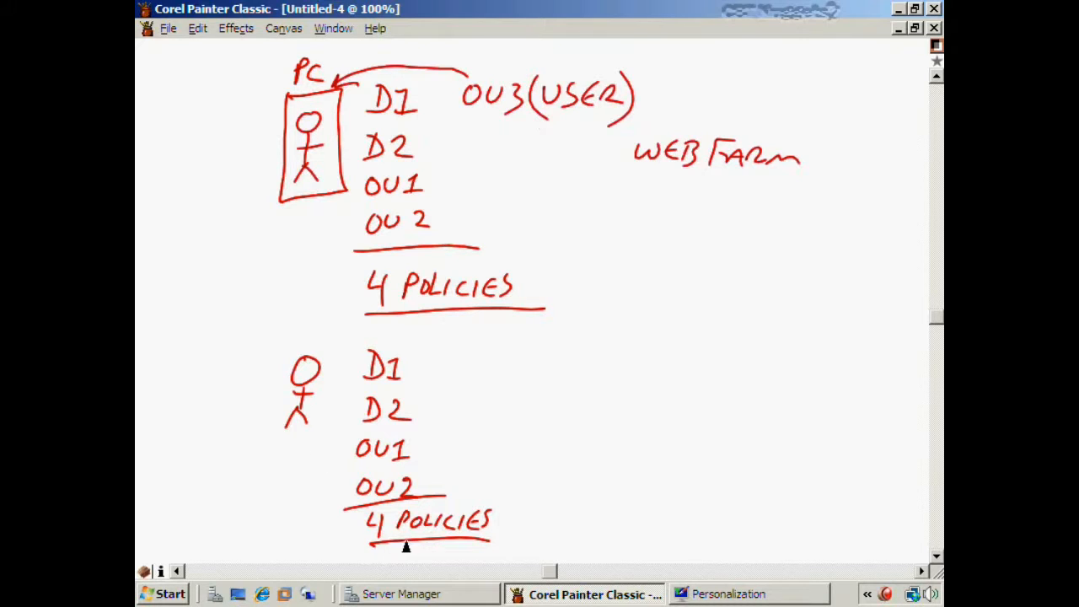
left_click_drag(411, 527, 442, 497)
key("ctrl+z")
mouse_move(643, 240)
left_mouse_down()
mouse_move(642, 261)
mouse_move(683, 247)
mouse_move(711, 263)
left_mouse_up()
mouse_move(730, 245)
left_mouse_down()
mouse_move(713, 266)
mouse_move(732, 264)
left_mouse_up()
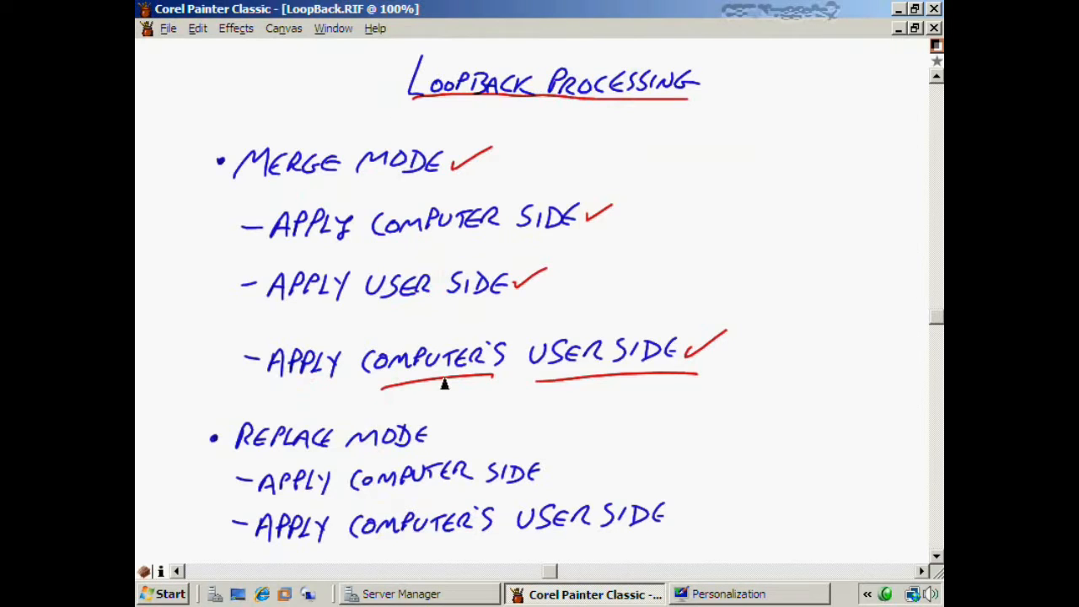
- Tick REPLACE MODE and its two sub-items, and strike through Merge Mode's APPLY USER SIDE
left_click_drag(437, 437, 471, 423)
left_click_drag(544, 473, 582, 458)
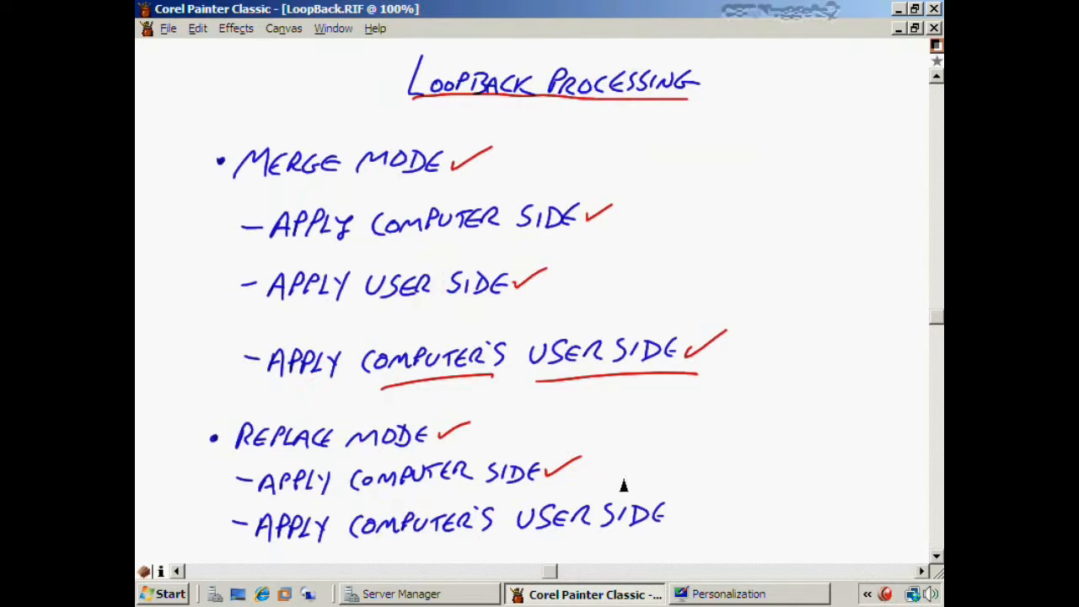
left_click_drag(270, 295, 526, 295)
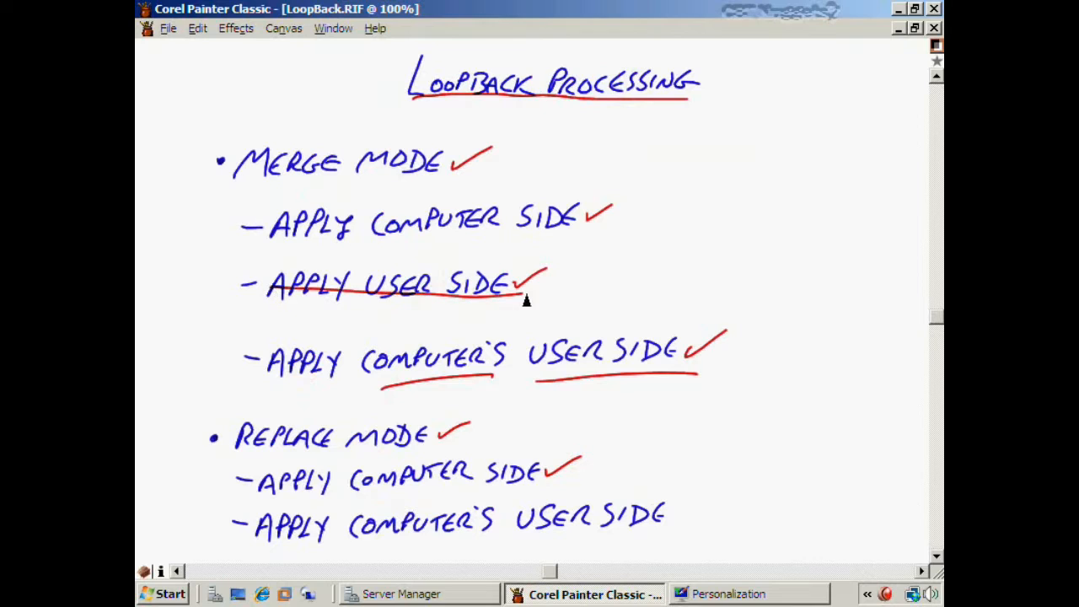
left_click_drag(667, 512, 707, 501)
key("ctrl+Tab")
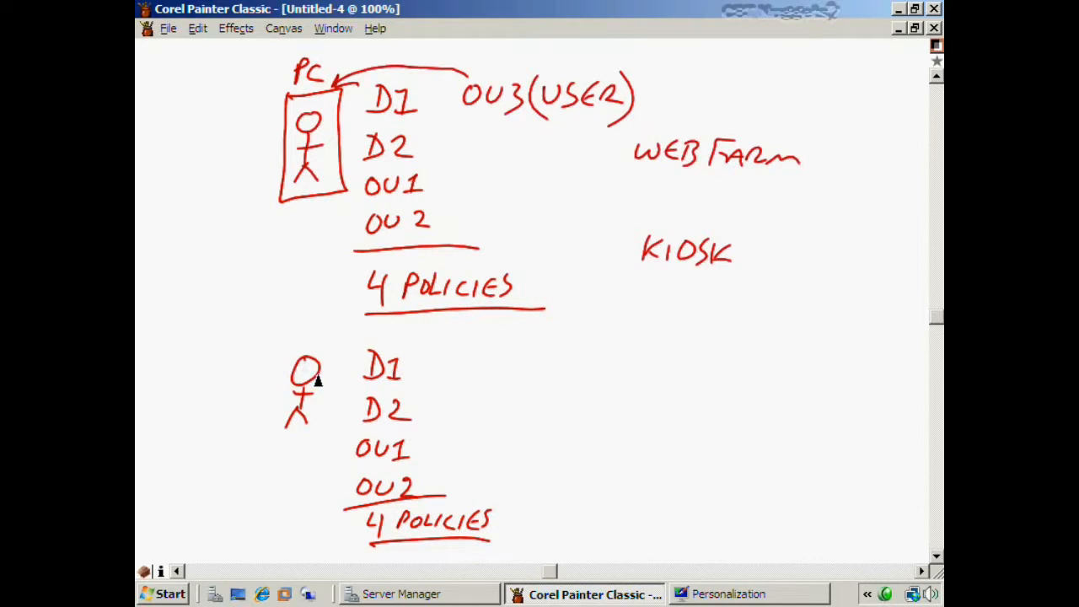
- Draw a large red X over the lower stick figure and its D1–4 POLICIES list, redoing it after an undo
left_click_drag(292, 348, 465, 552)
left_click_drag(434, 354, 333, 534)
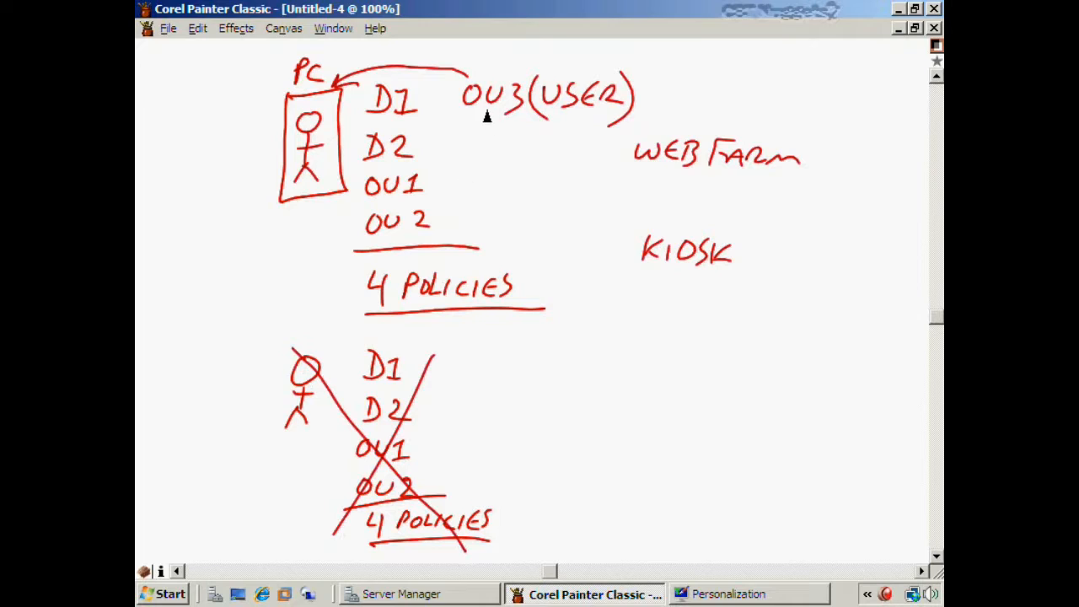
left_click_drag(463, 123, 613, 125)
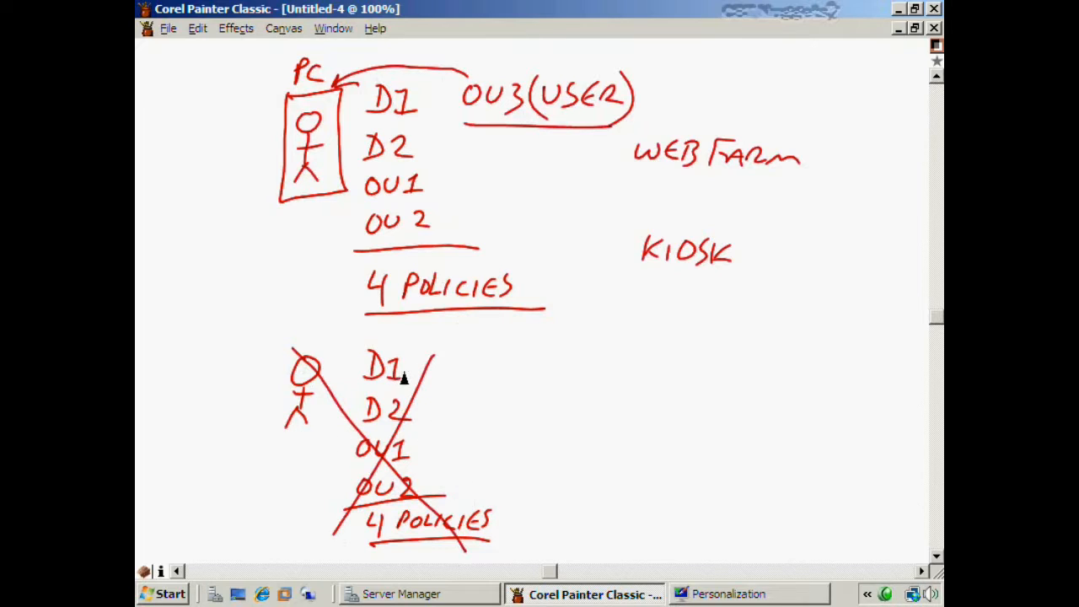
key("ctrl+z")
key("ctrl+z")
key("ctrl+z")
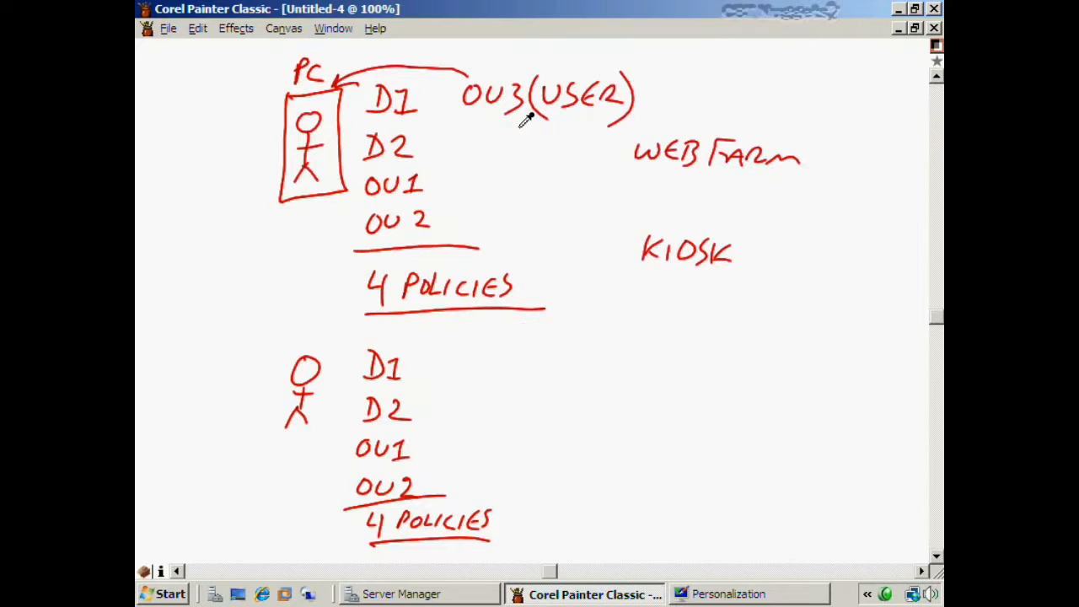
left_click_drag(291, 347, 465, 551)
left_click_drag(435, 354, 332, 535)
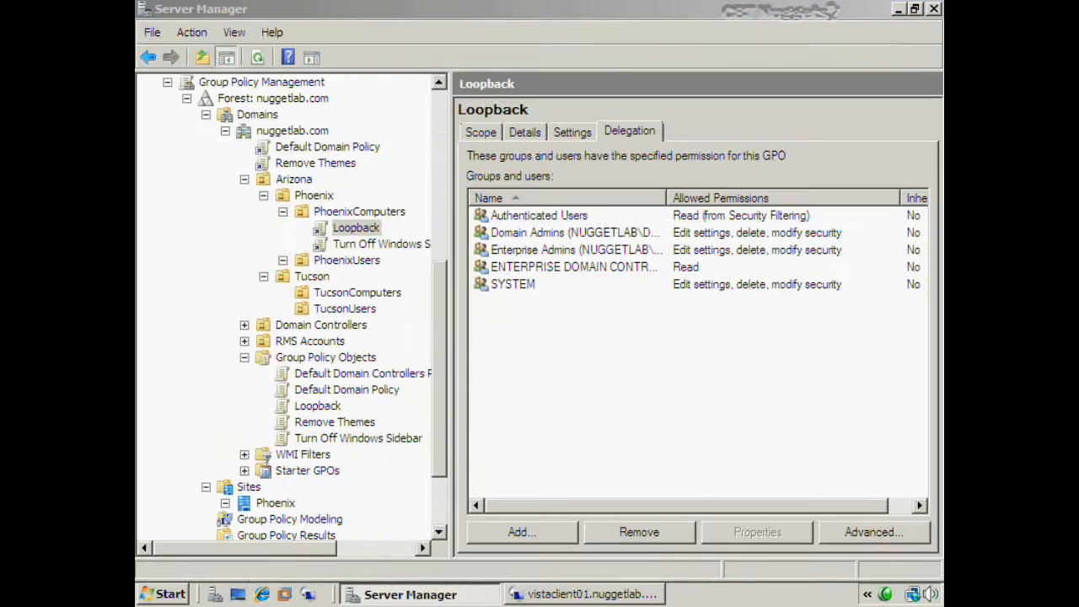
- Edit the Loopback GPO link under PhoenixComputers from Server Manager
left_click(708, 438)
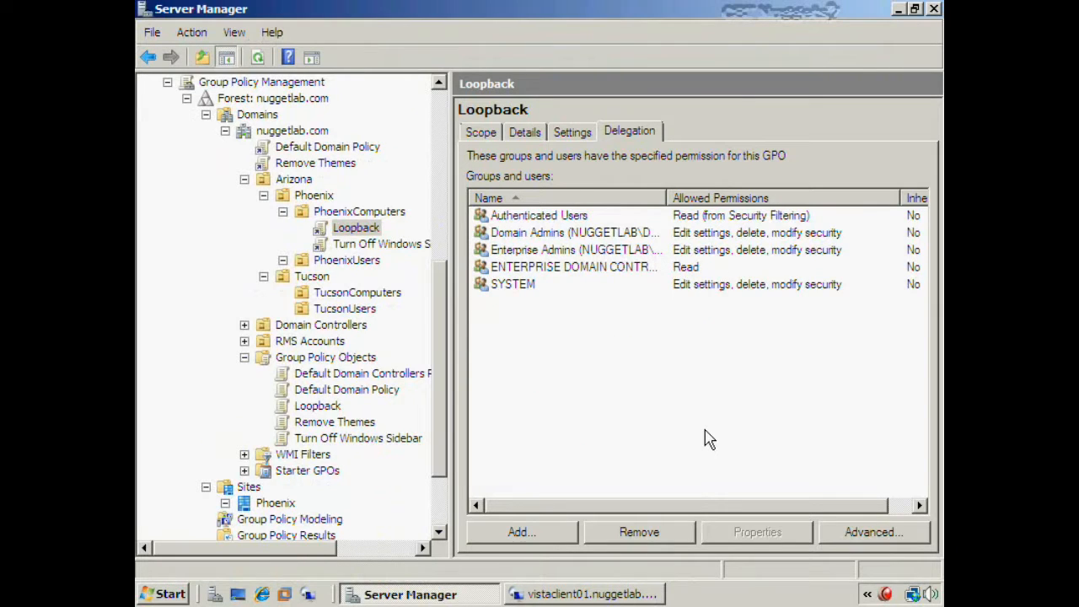
left_click(369, 231)
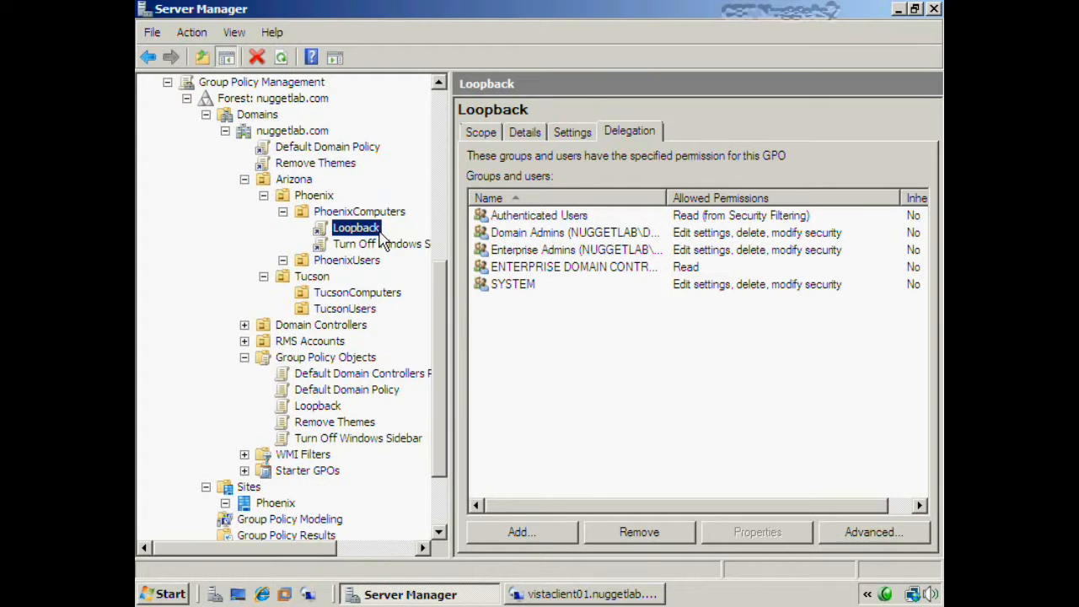
right_click(379, 240)
left_click(413, 241)
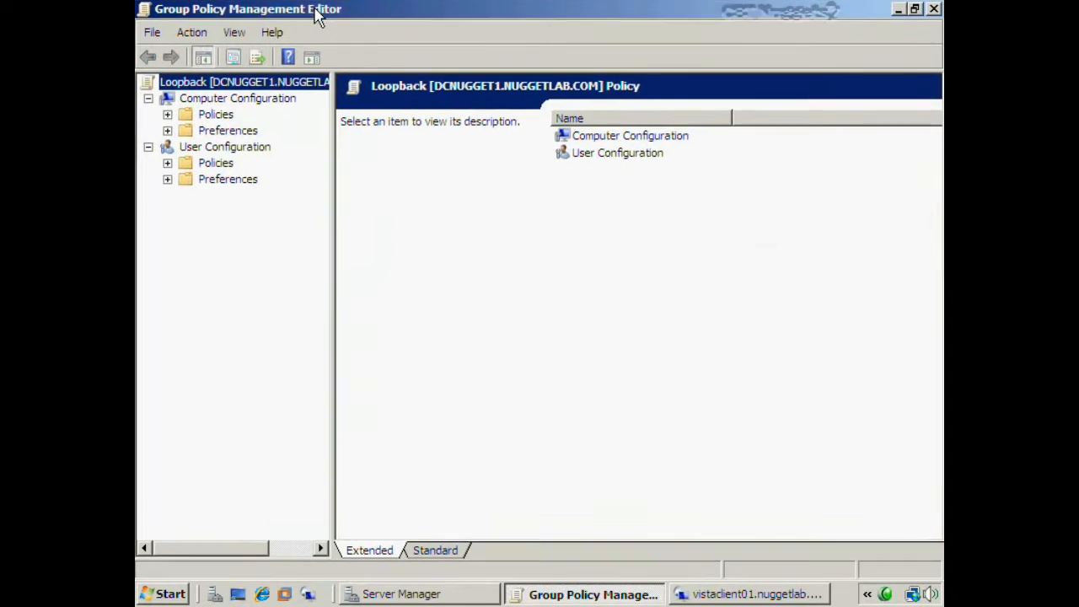
- Show User Configuration's Desktop templates in Standard view and select the Enabled Remove Recycle Bin icon setting
left_click(167, 163)
left_click(186, 212)
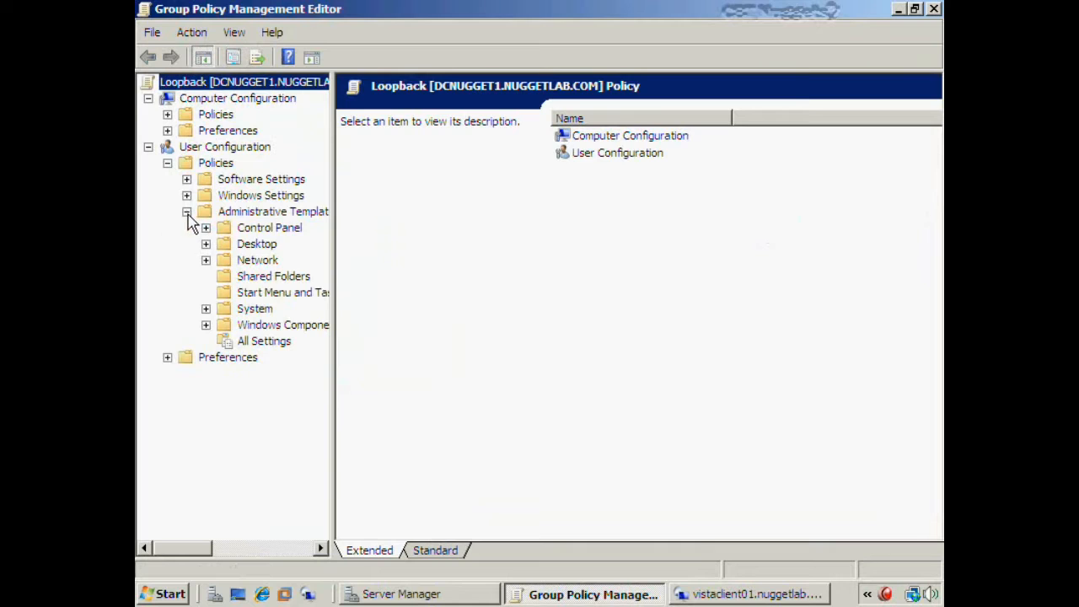
left_click(229, 247)
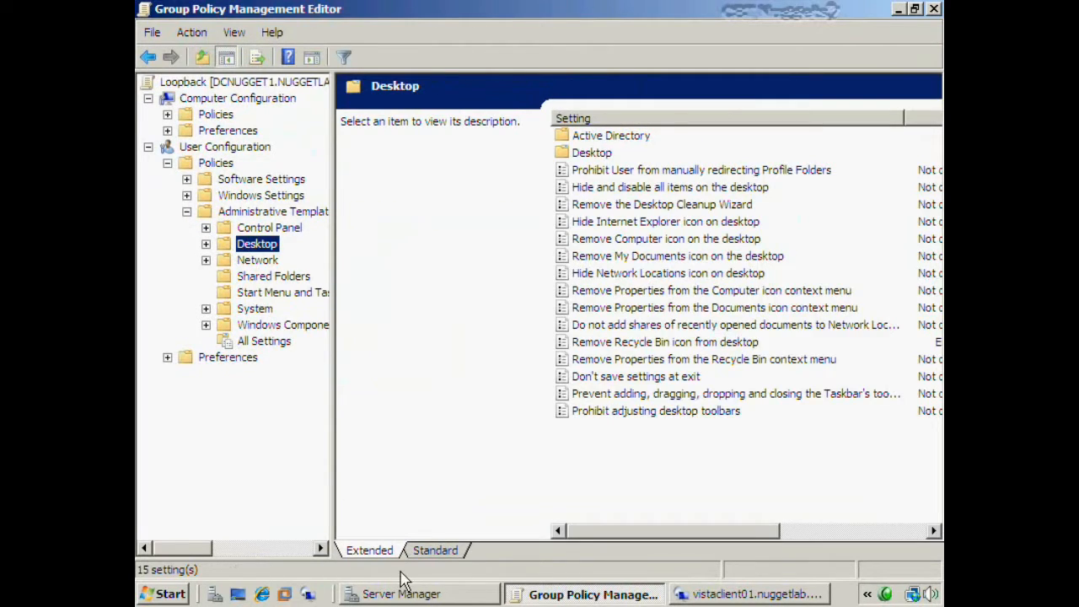
left_click(426, 552)
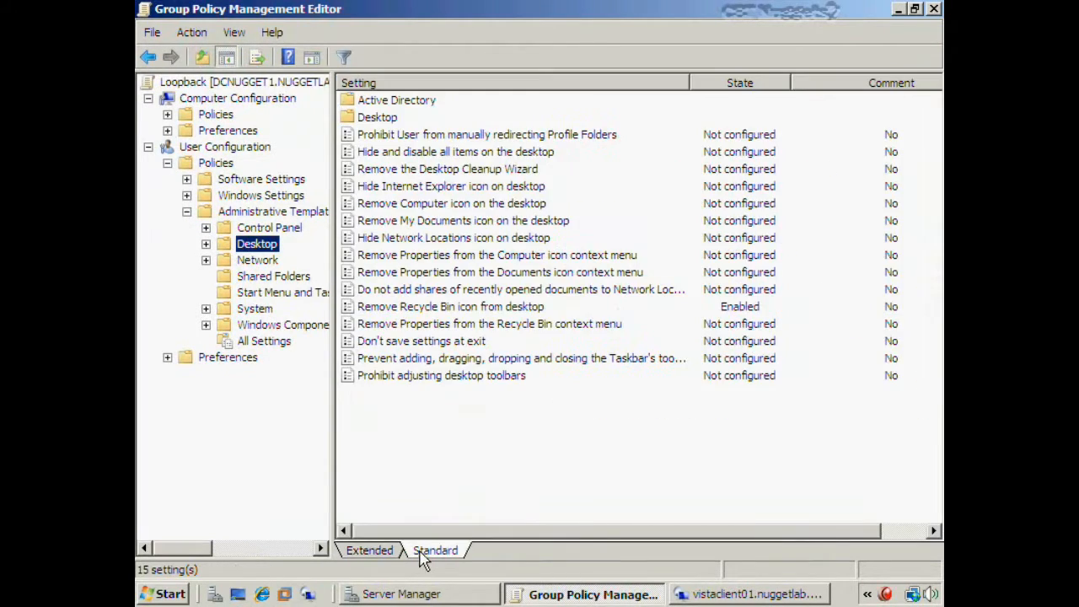
left_click(518, 311)
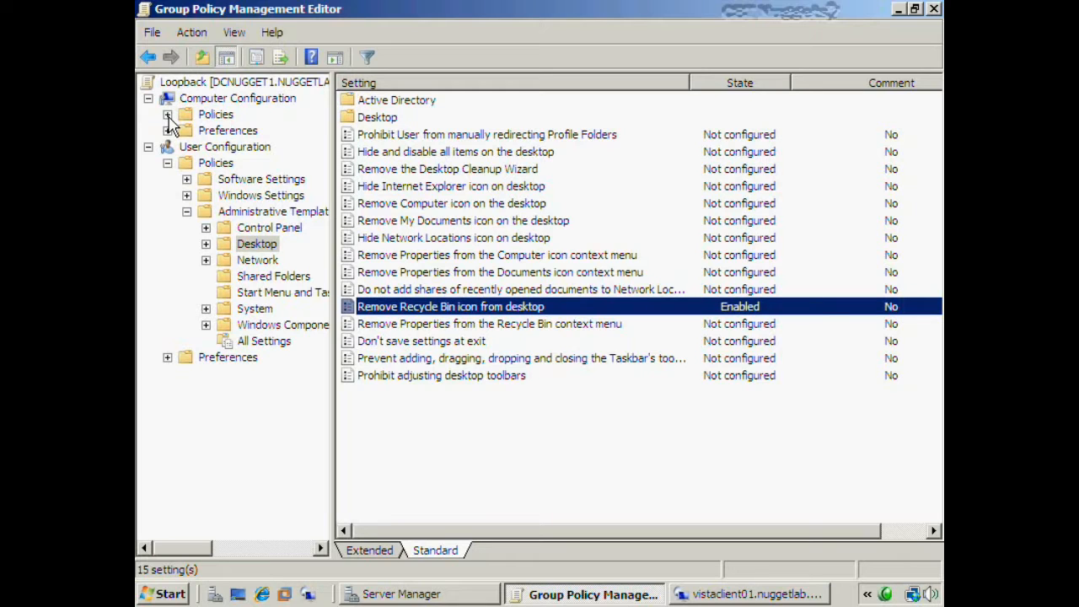
left_click(168, 115)
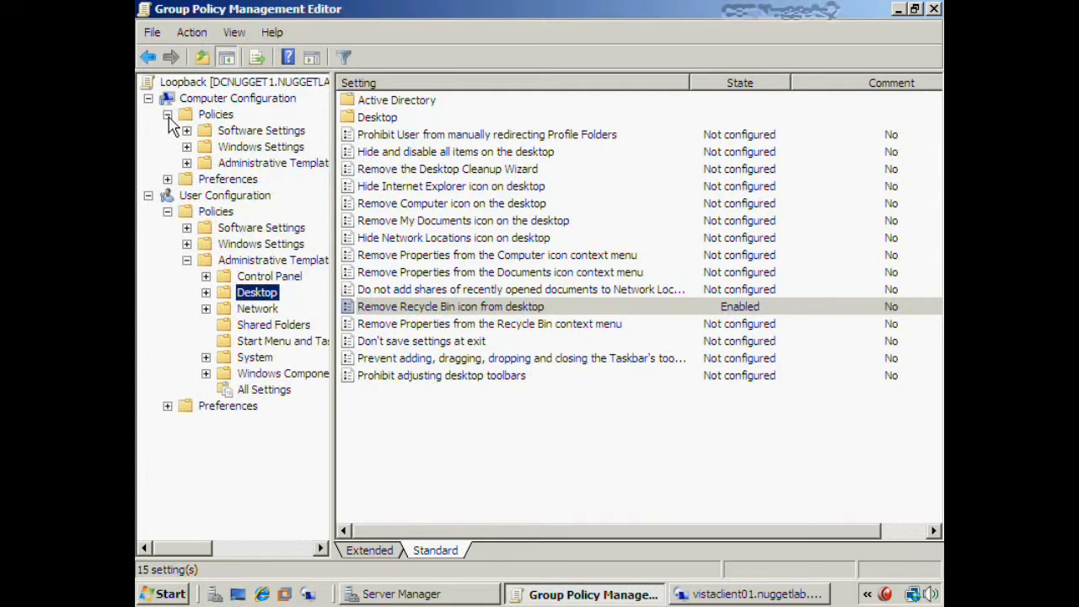
- Open the User Group Policy loopback processing mode setting under Computer Configuration > System > Group Policy
left_click(186, 163)
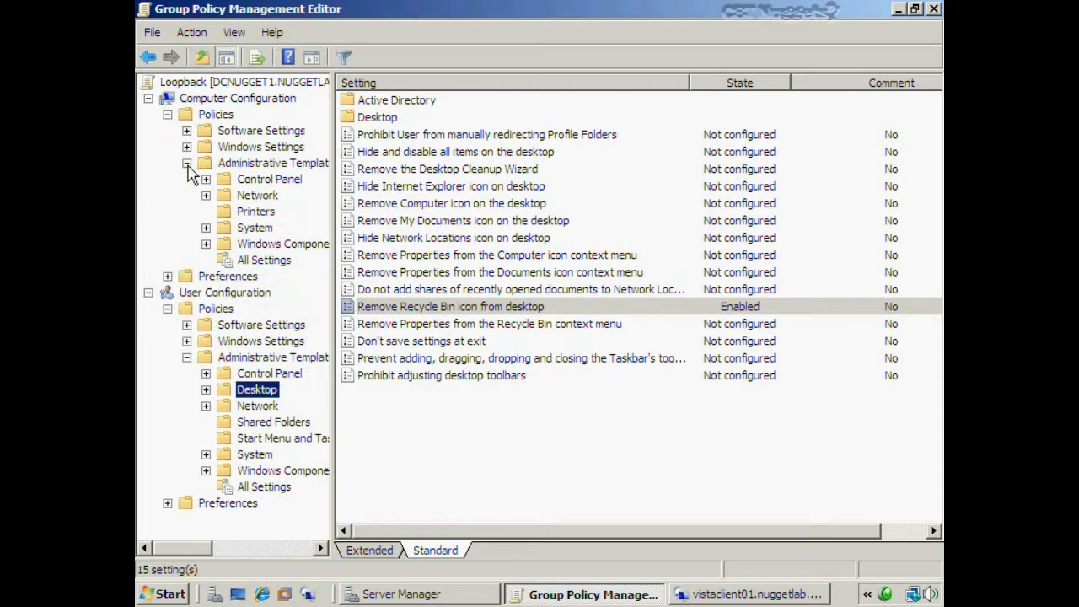
left_click(206, 227)
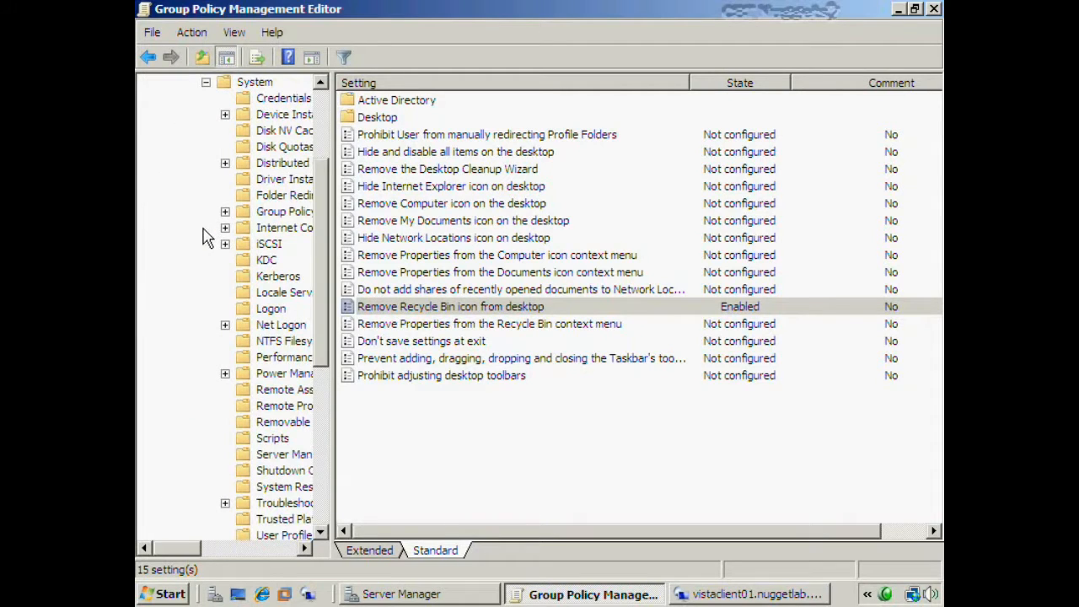
left_click(263, 216)
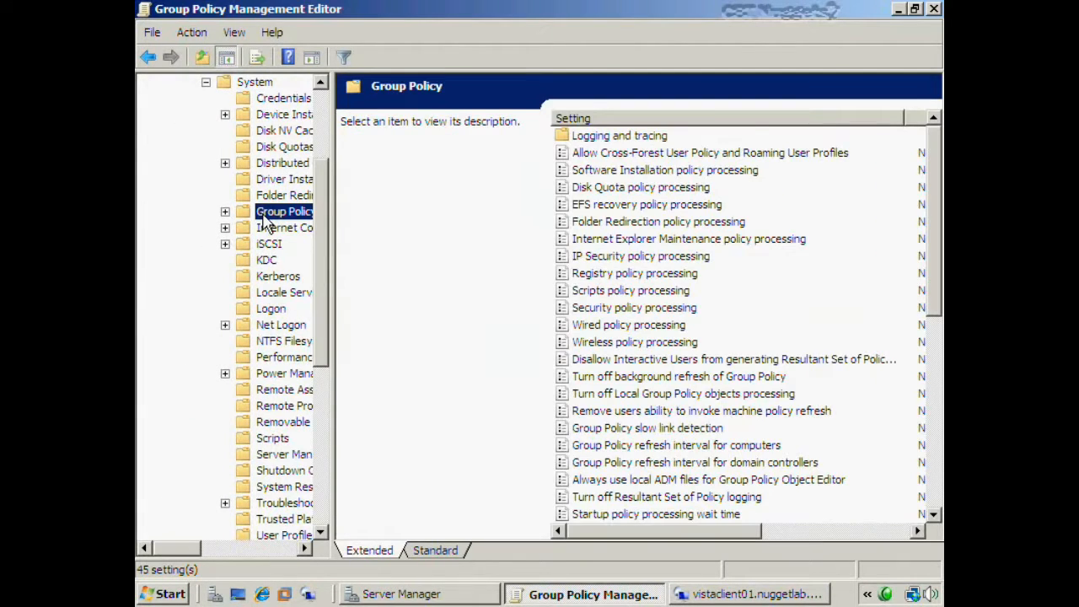
left_click(455, 554)
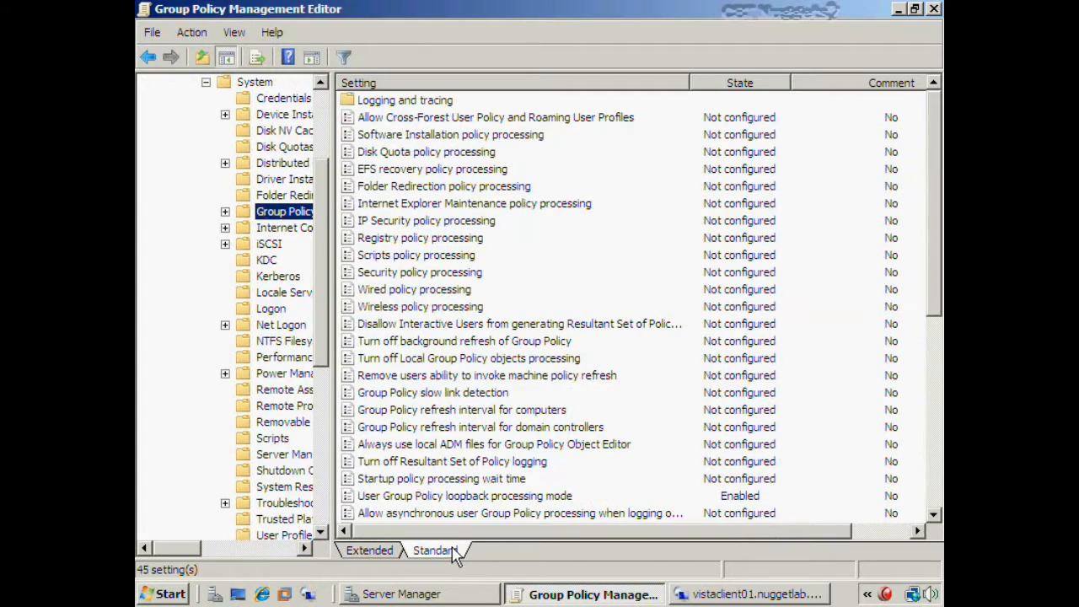
left_click(400, 85)
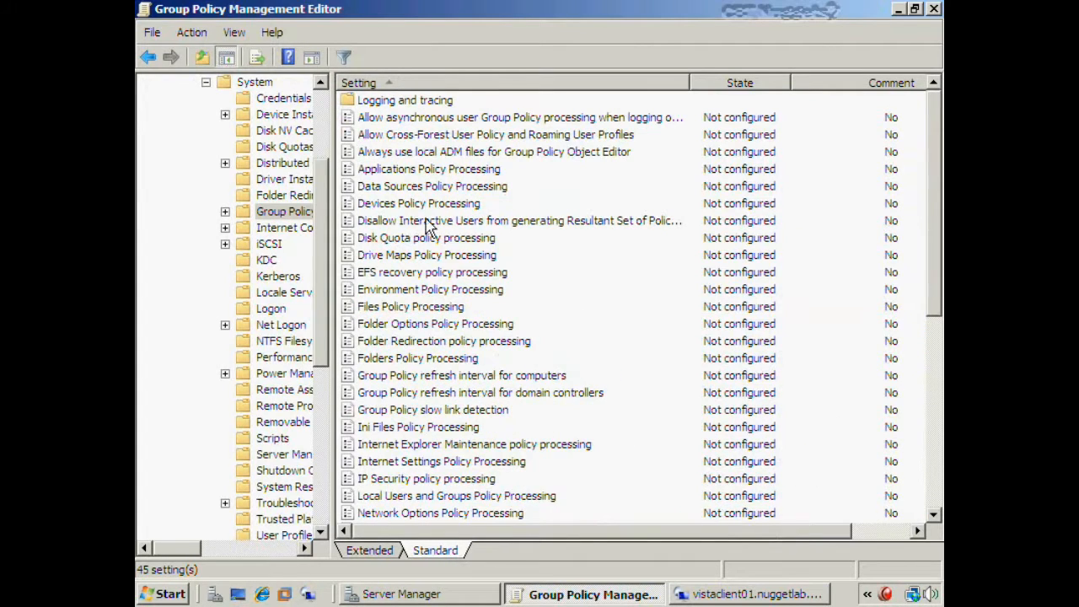
scroll(414, 234, "down", 7)
left_click(411, 480)
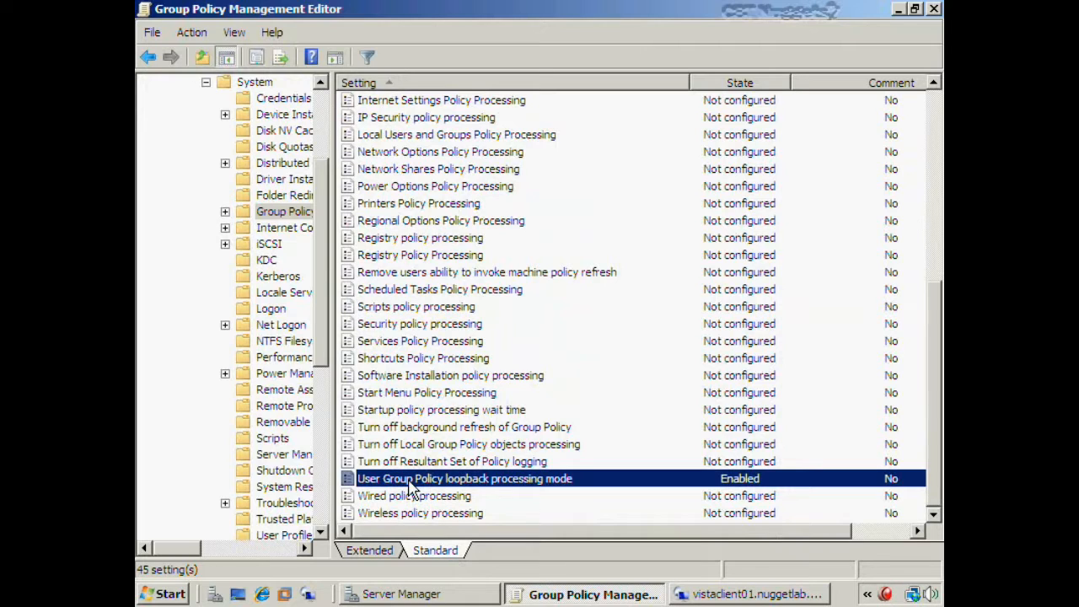
double_click(411, 480)
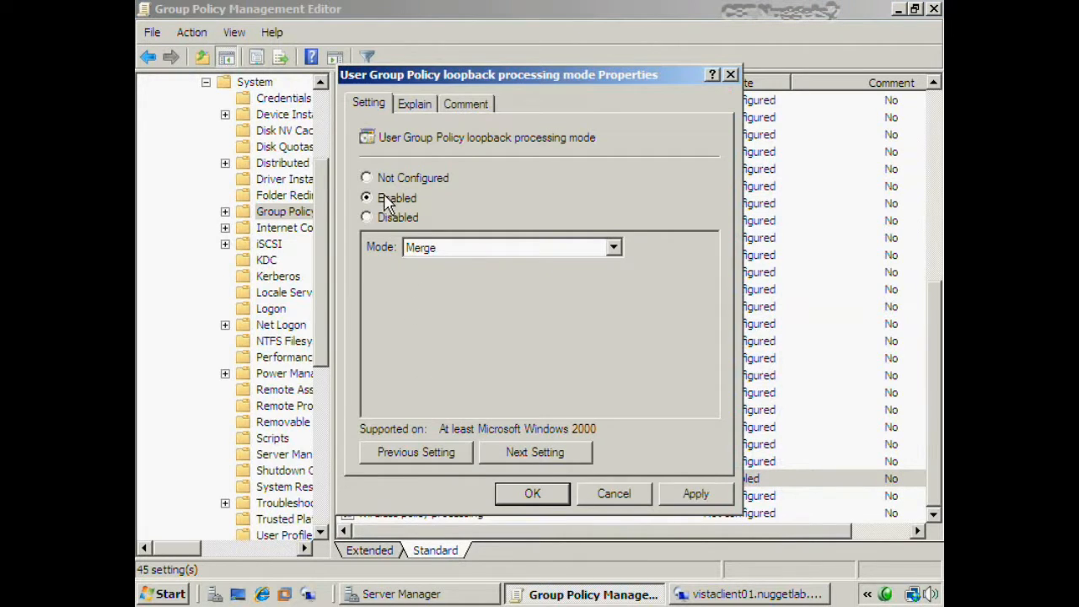
- Enable loopback processing in Replace mode and close the editor
left_click(512, 247)
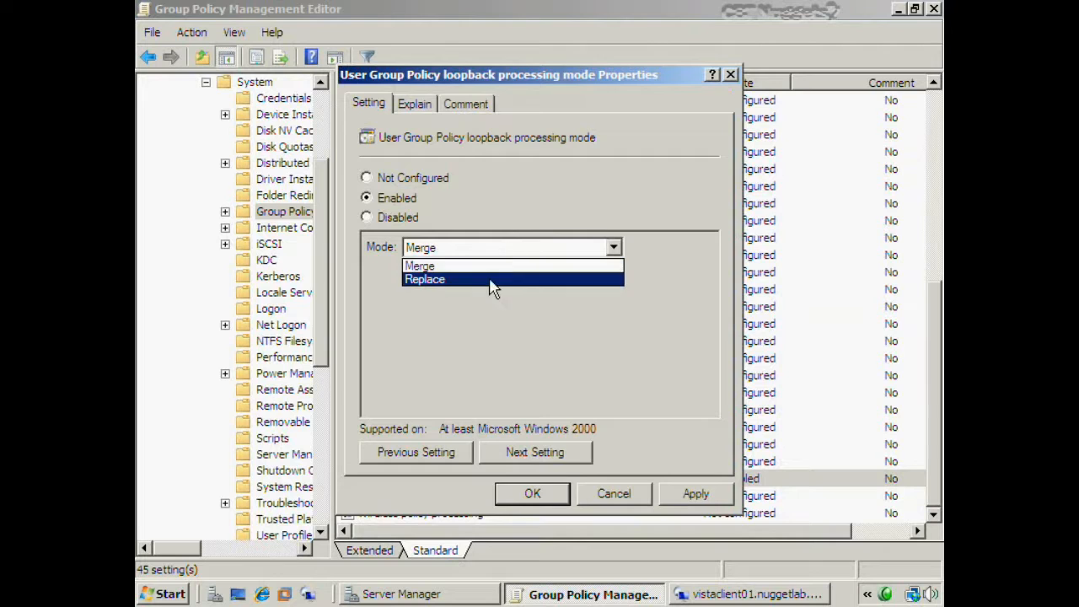
left_click(490, 266)
left_click(549, 496)
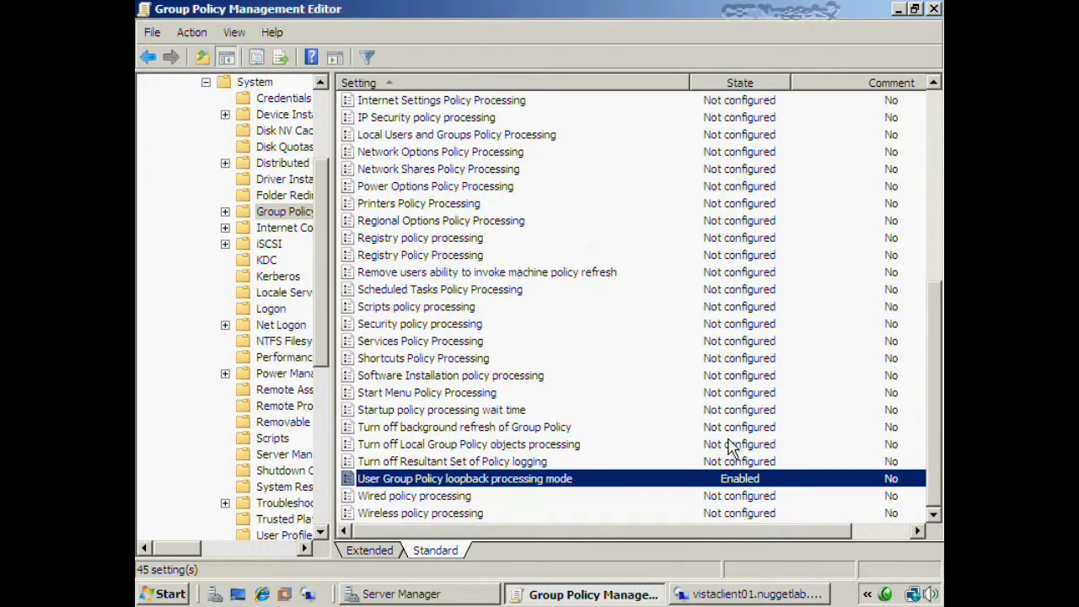
left_click(934, 10)
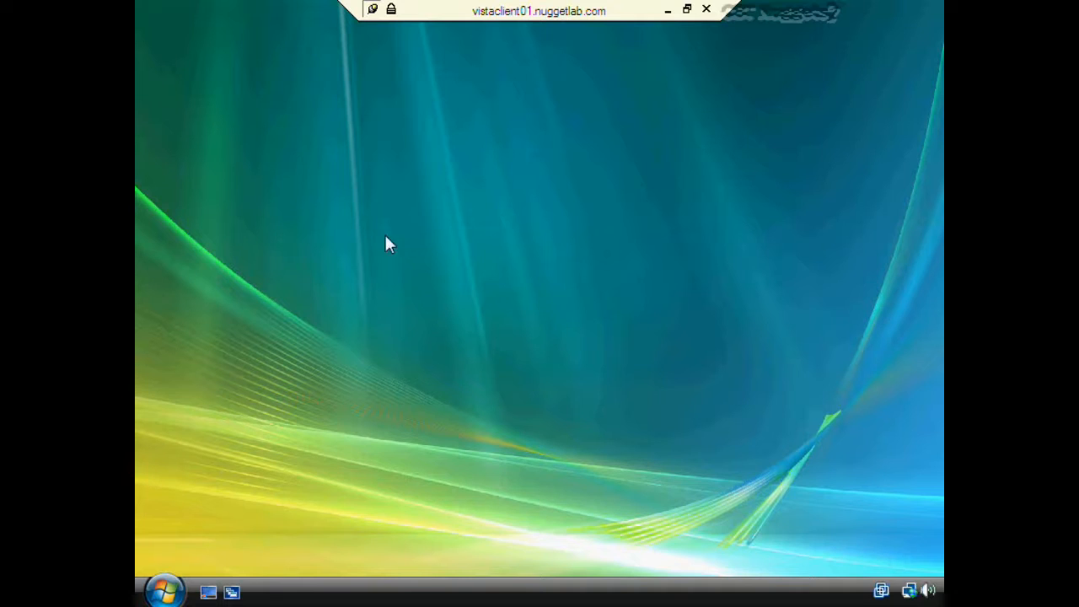
left_click(164, 591)
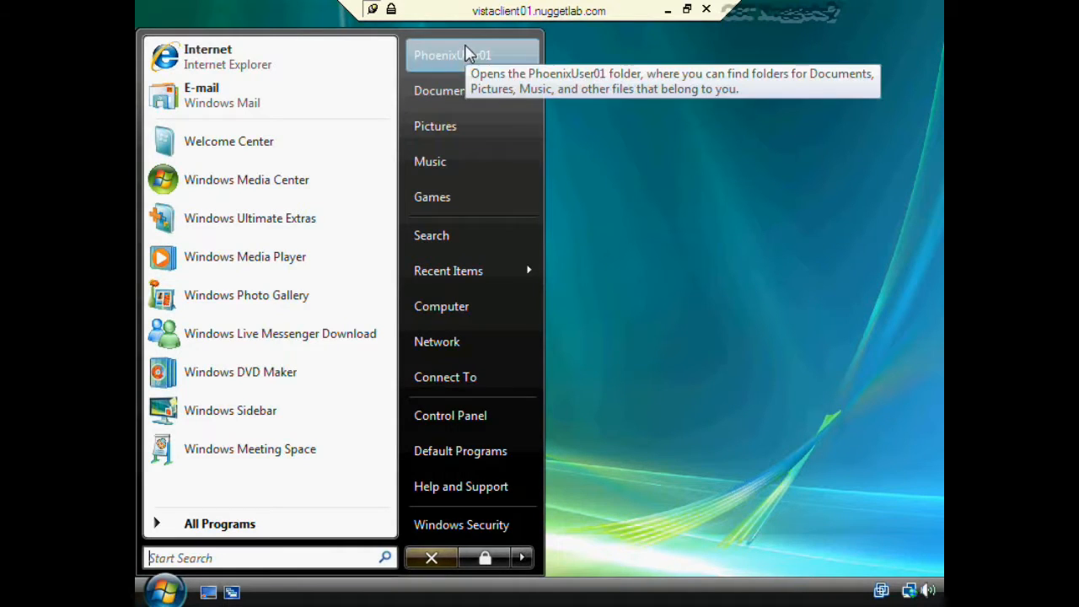
left_click(605, 166)
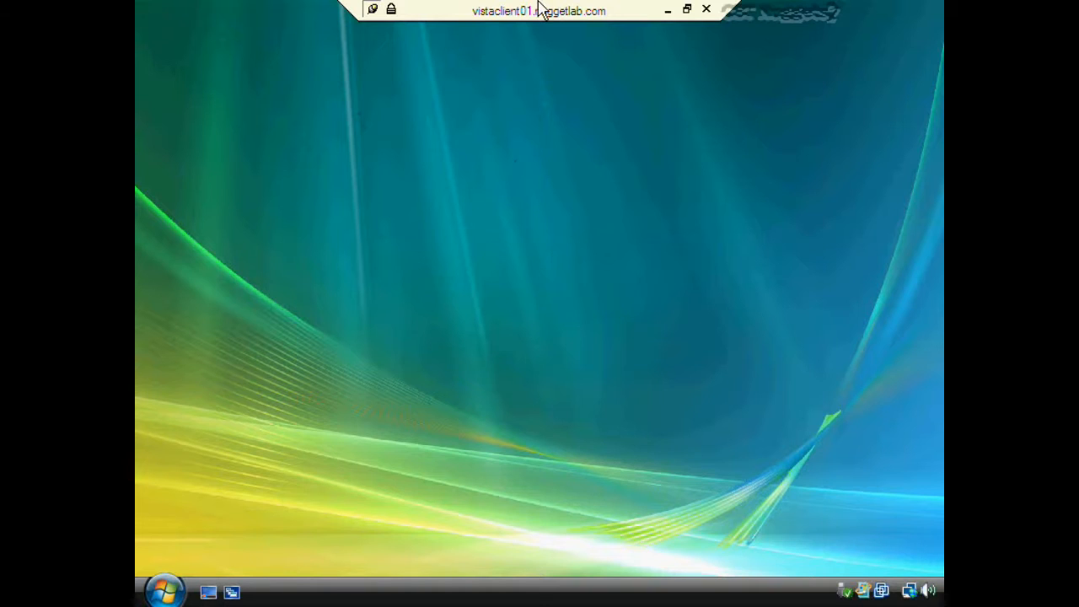
left_click(164, 590)
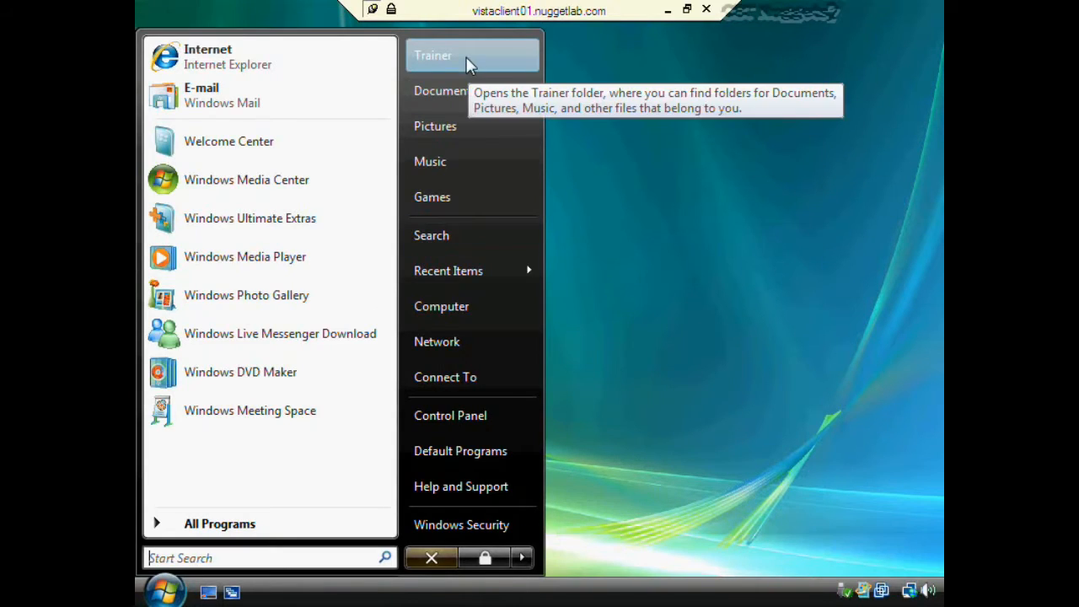
left_click(619, 280)
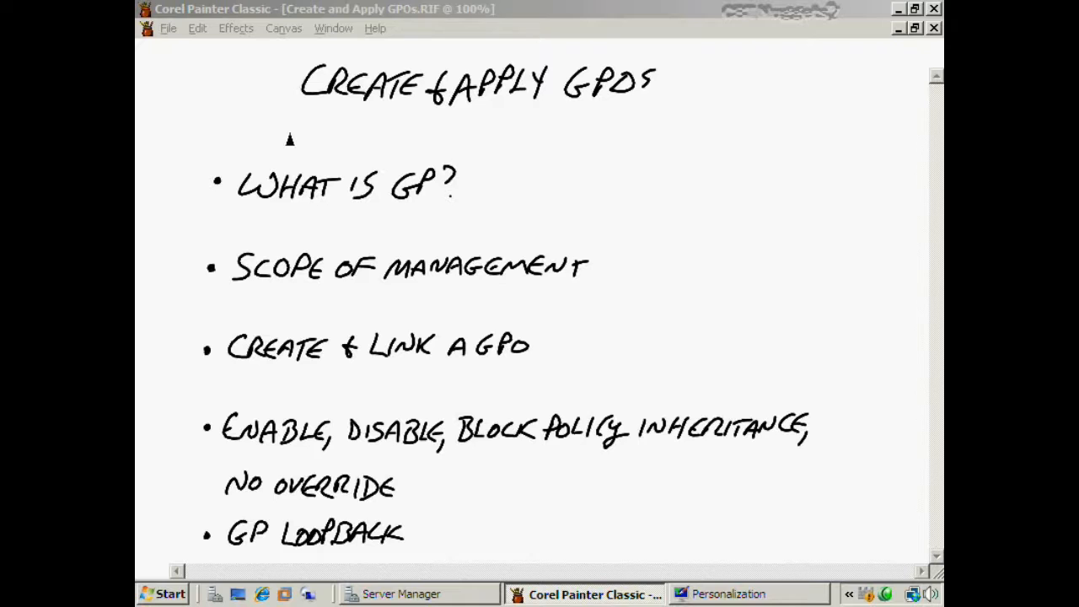
- Underline the Create & Apply GPOs title and tick WHAT IS GP?, SCOPE OF MANAGEMENT and CREATE & LINK A GPO
left_click_drag(300, 125, 644, 100)
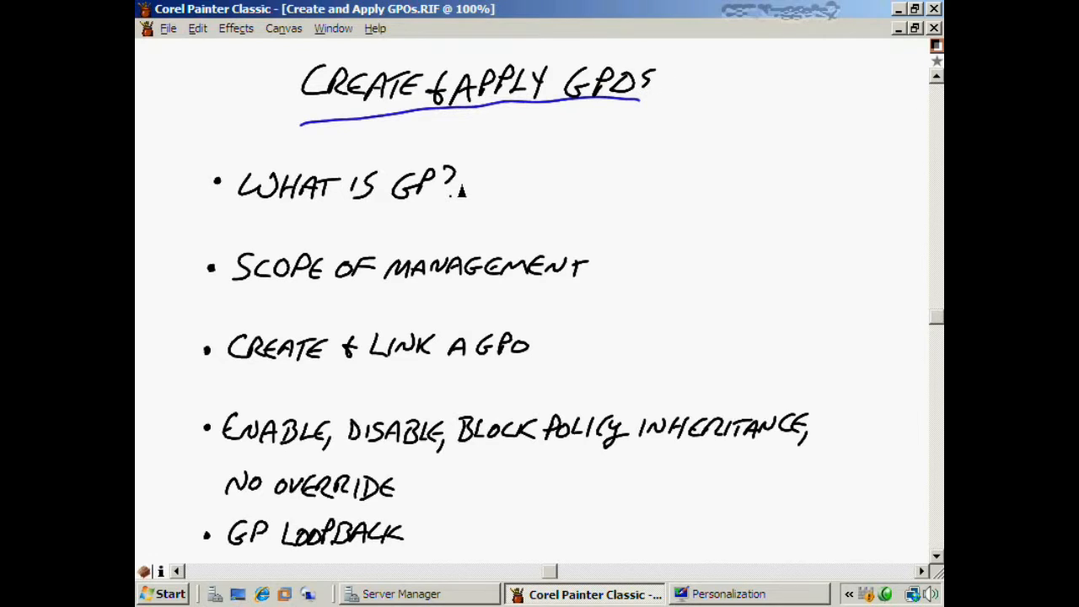
left_click_drag(462, 189, 504, 177)
left_click_drag(591, 267, 634, 253)
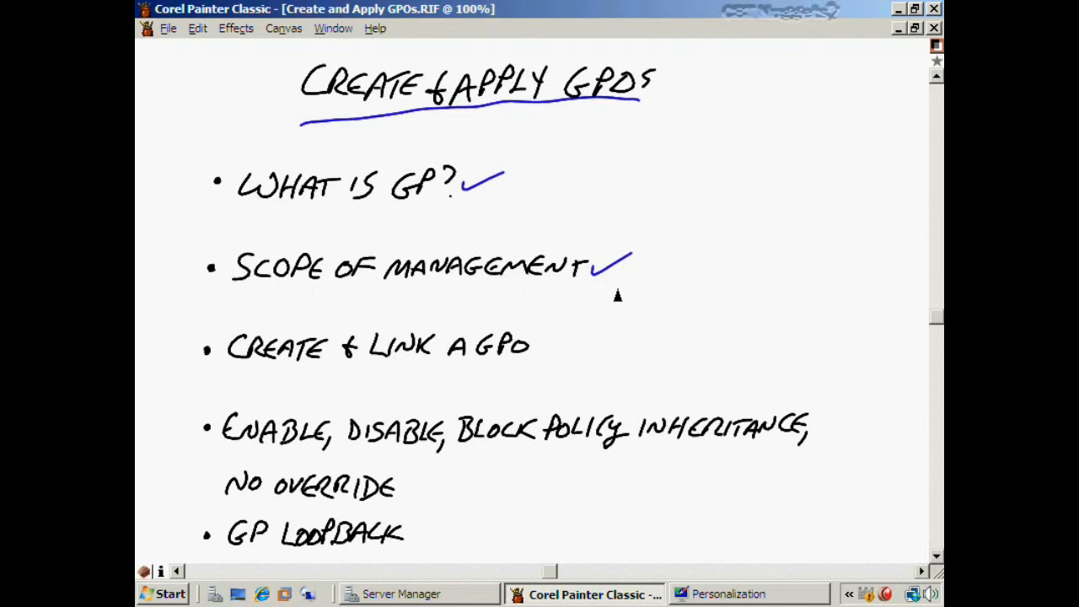
mouse_move(534, 346)
left_mouse_down()
mouse_move(544, 354)
mouse_move(580, 332)
left_mouse_up()
left_click(232, 384)
key("ctrl+z")
- Underline ENABLE and DISABLE, tick block inheritance, NO OVERRIDE and GP LOOPBACK, then minimize Painter
left_click_drag(230, 454, 312, 452)
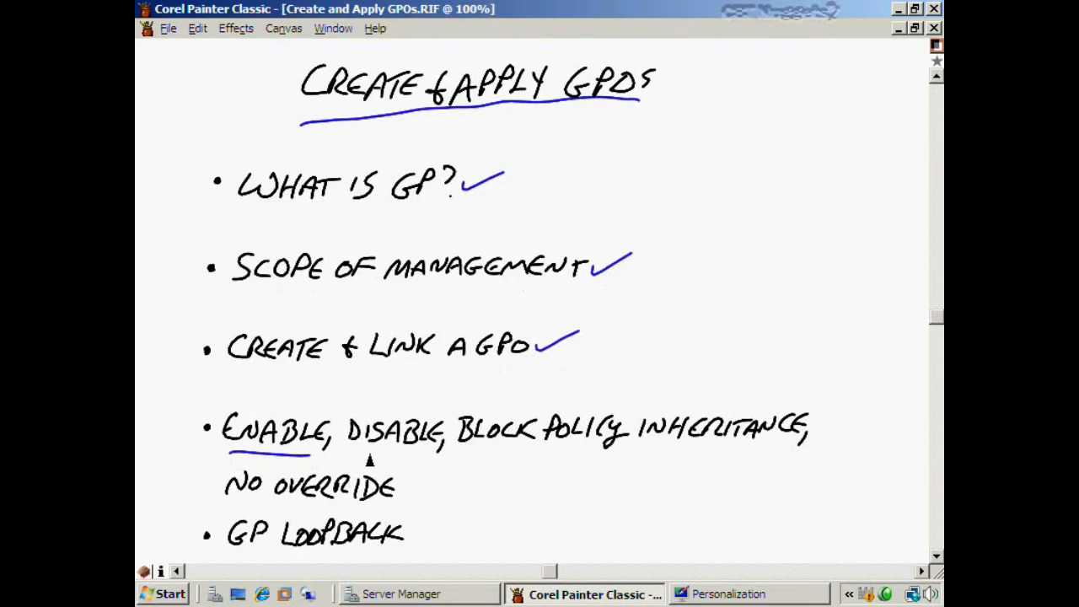
left_click_drag(362, 453, 427, 453)
left_click_drag(817, 425, 853, 414)
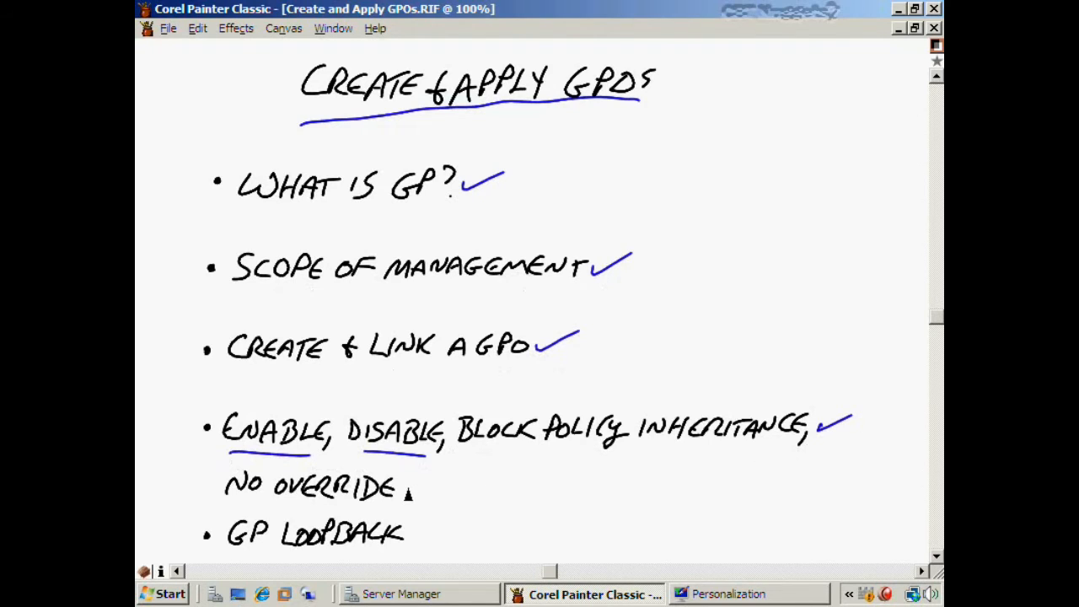
left_click_drag(406, 495, 442, 483)
left_click_drag(411, 534, 440, 520)
left_click(897, 9)
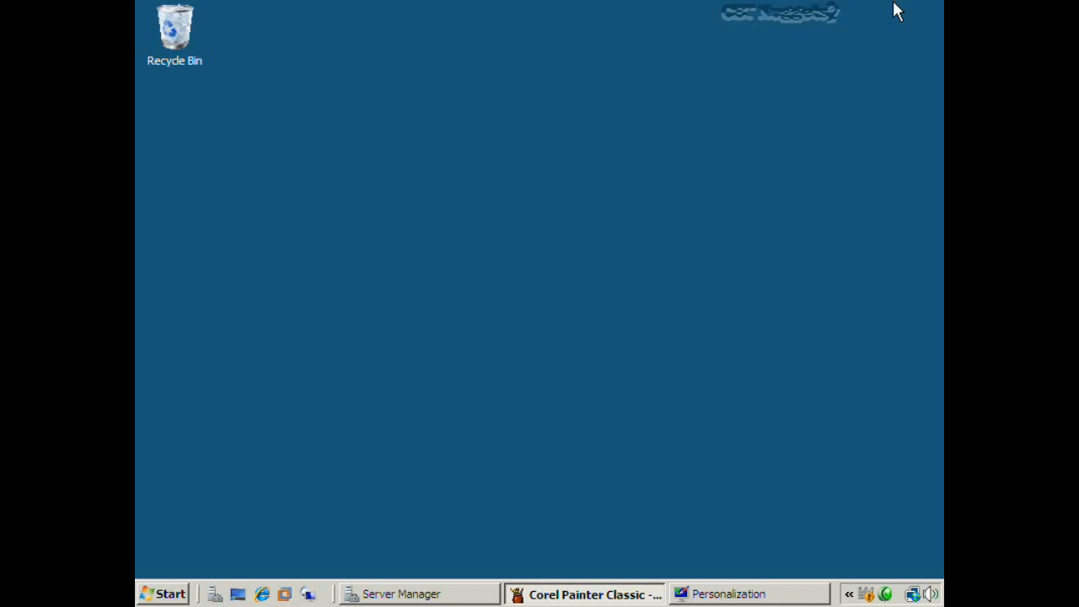